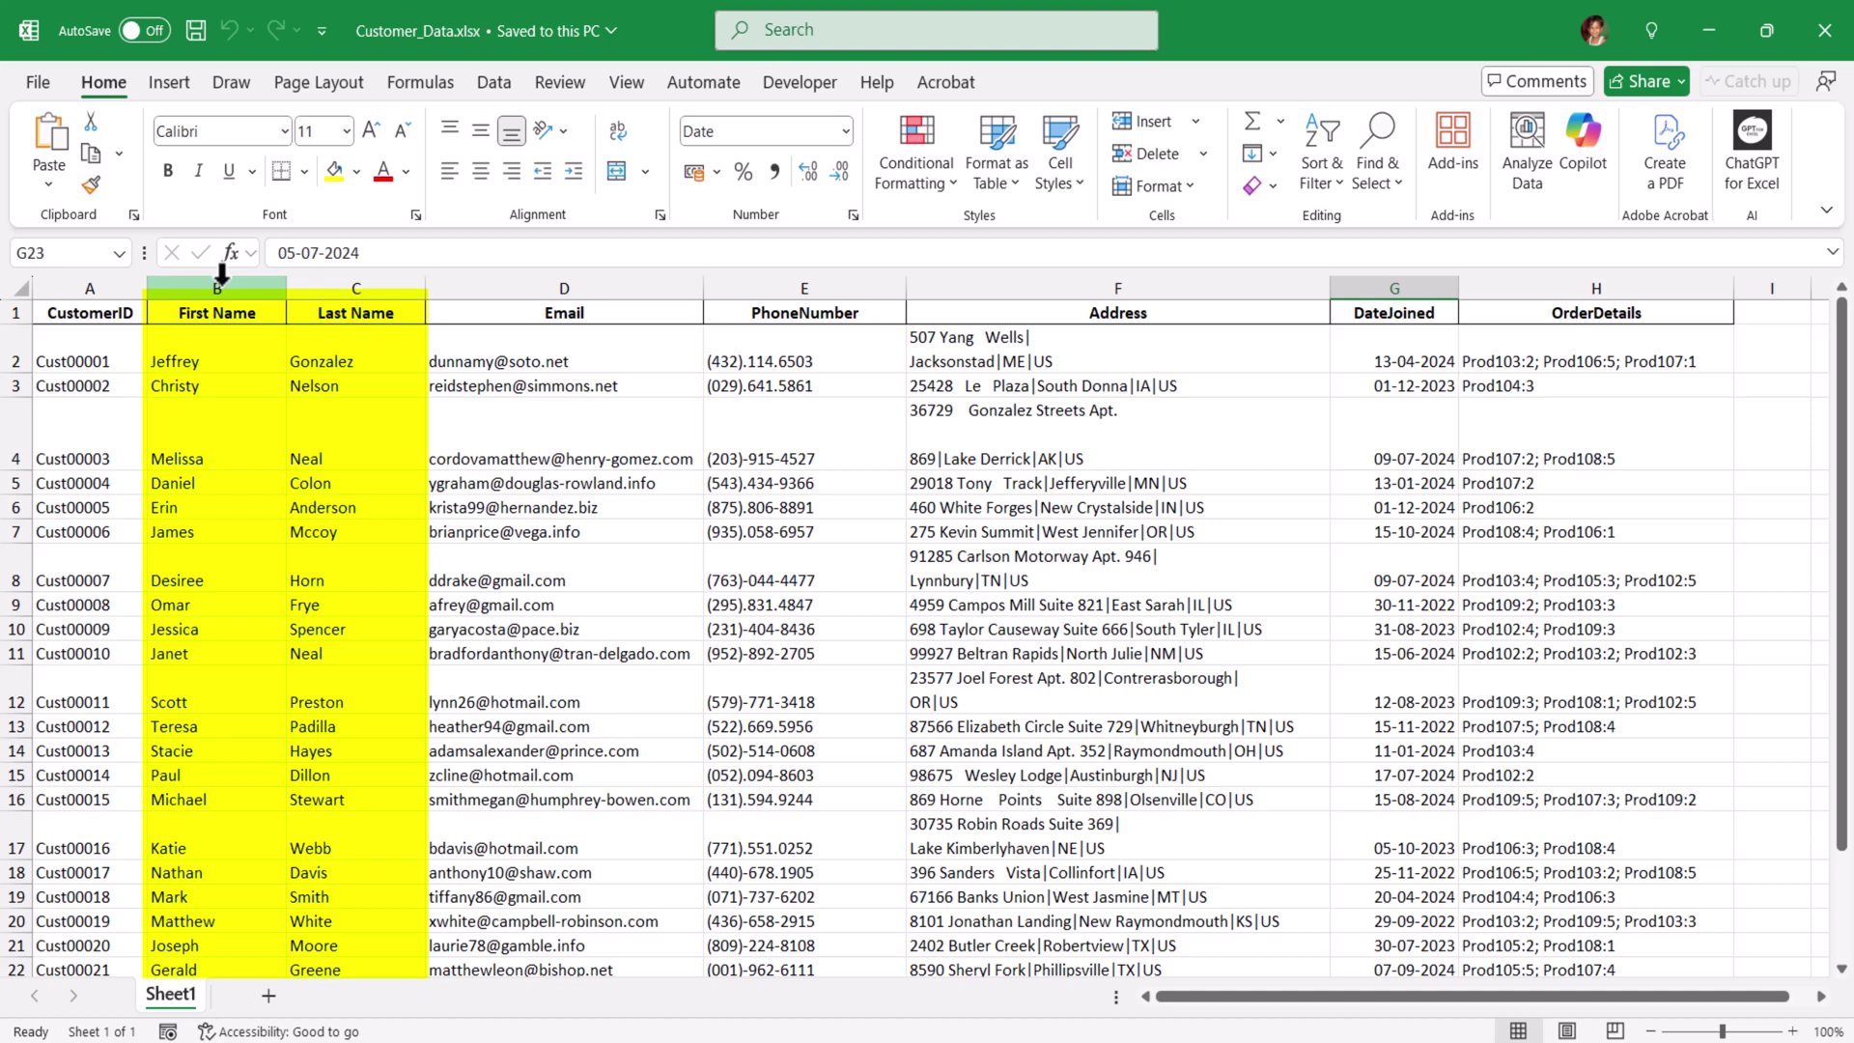
- Examine the name, phone number, address, date joined and order details columns of the customer data for inconsistent formatting and combined values
drag(222, 275, 350, 283)
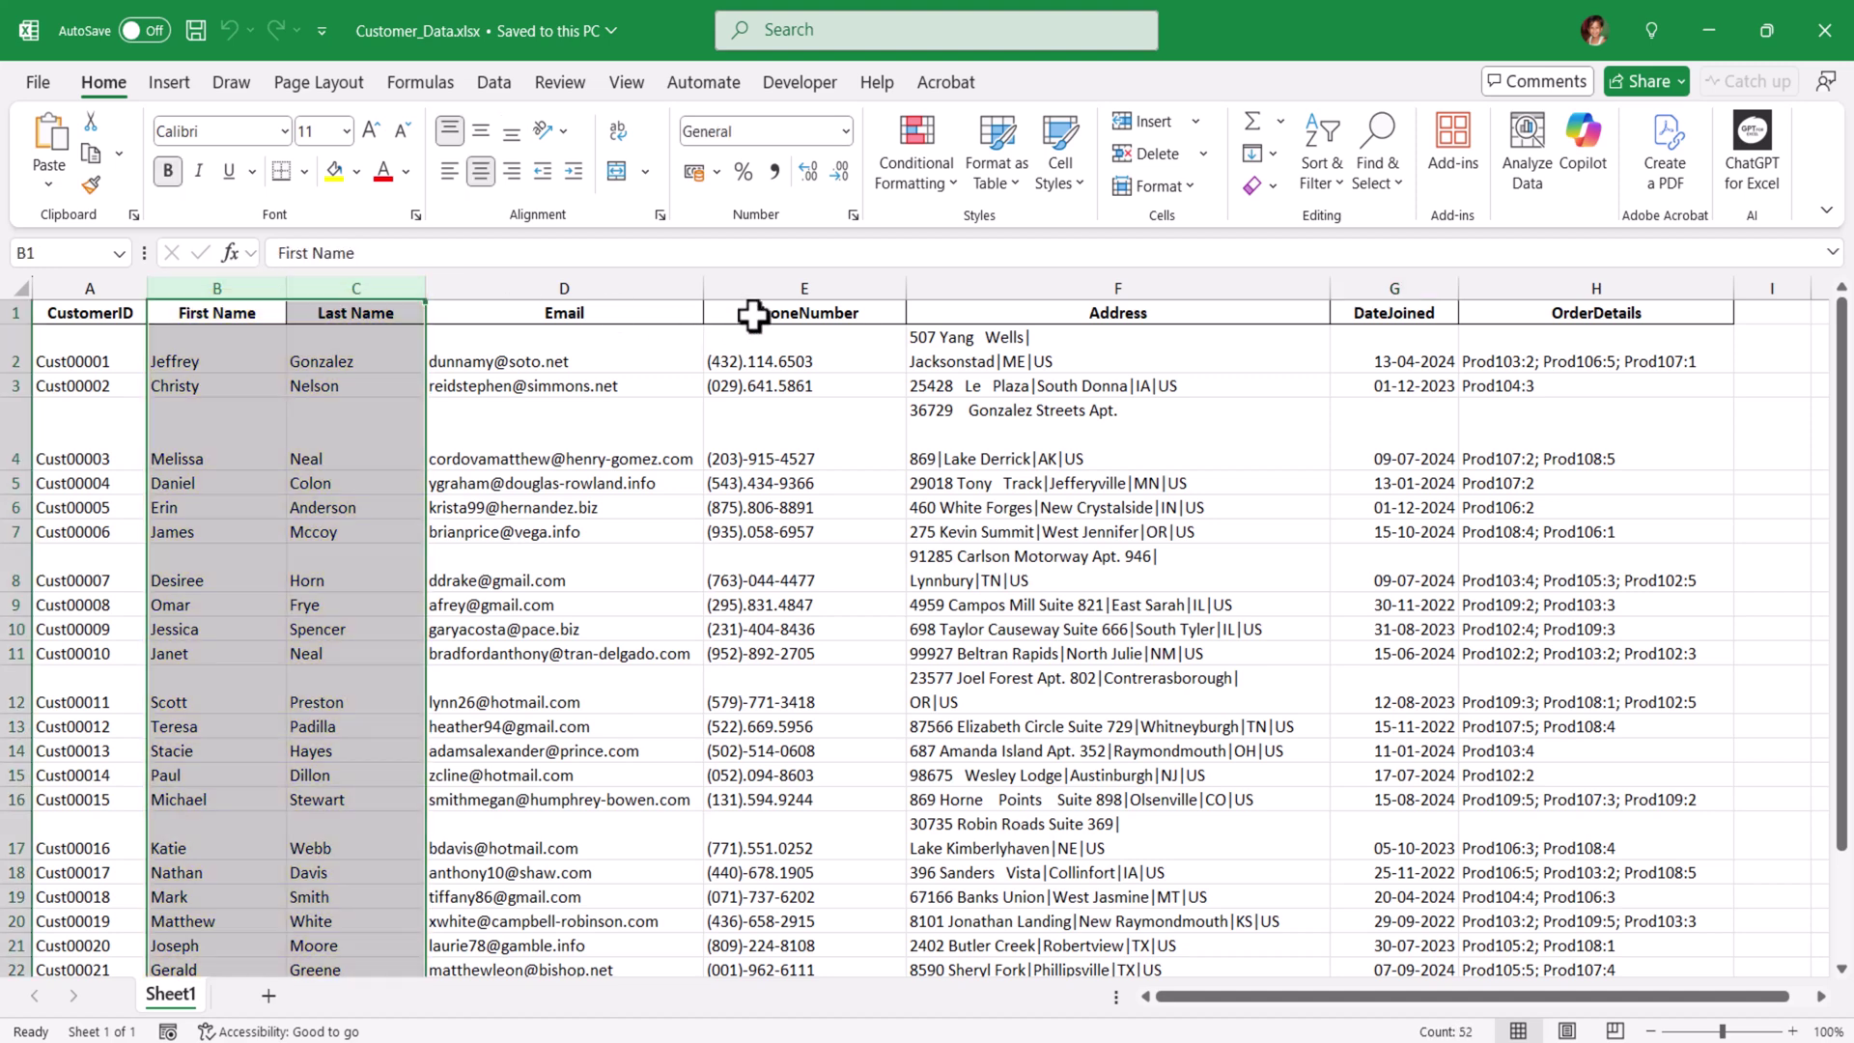
click(766, 280)
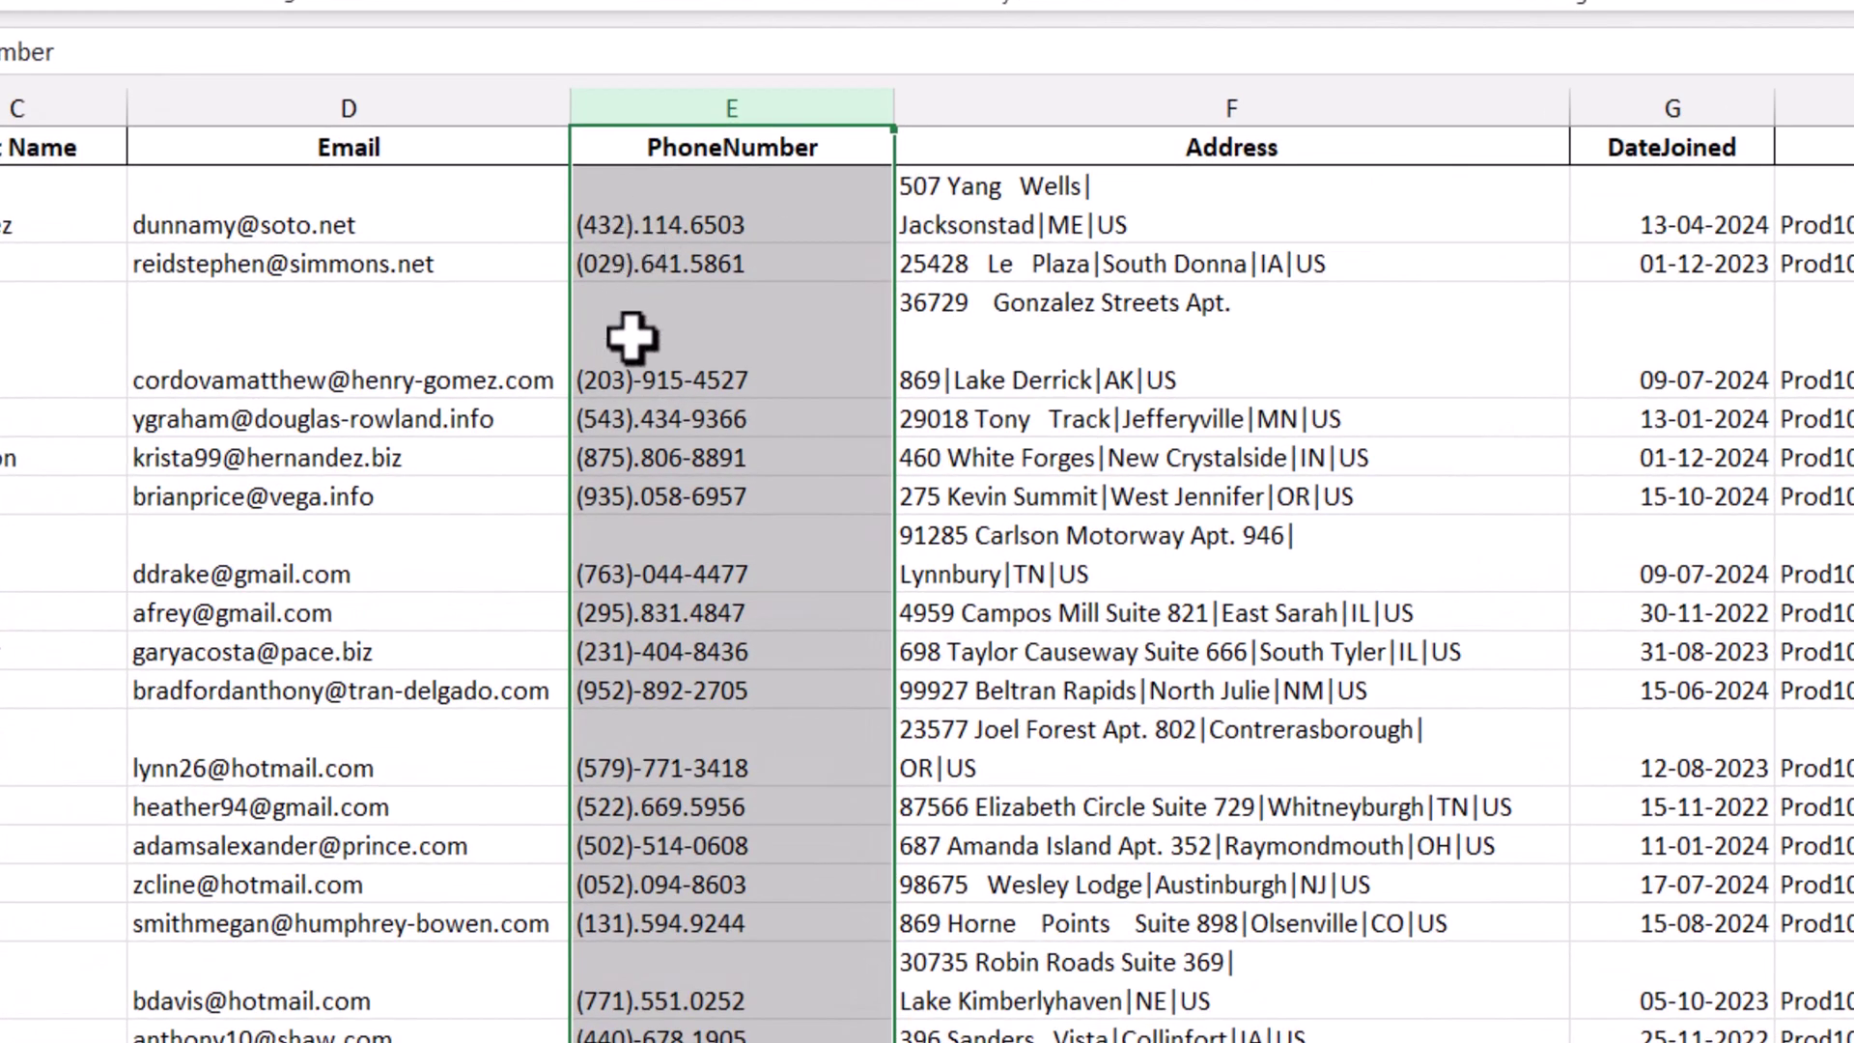
click(649, 468)
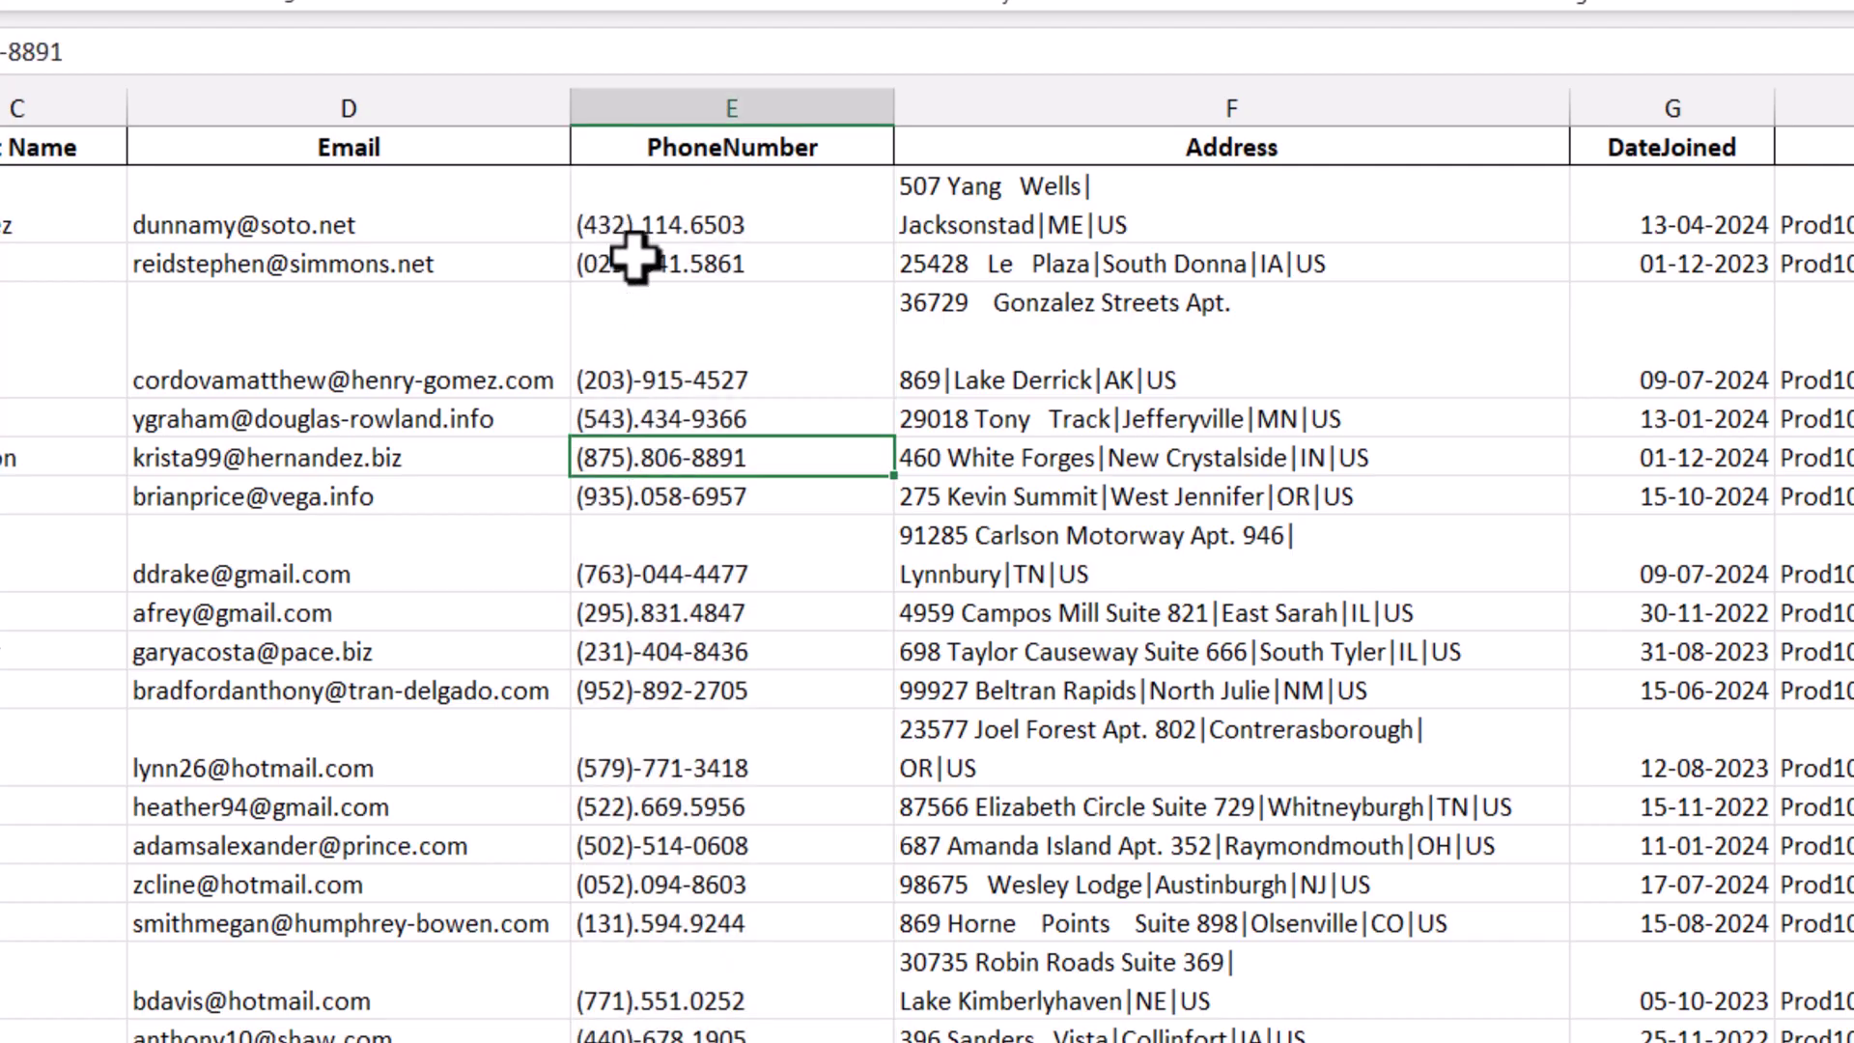
drag(1156, 186, 1163, 352)
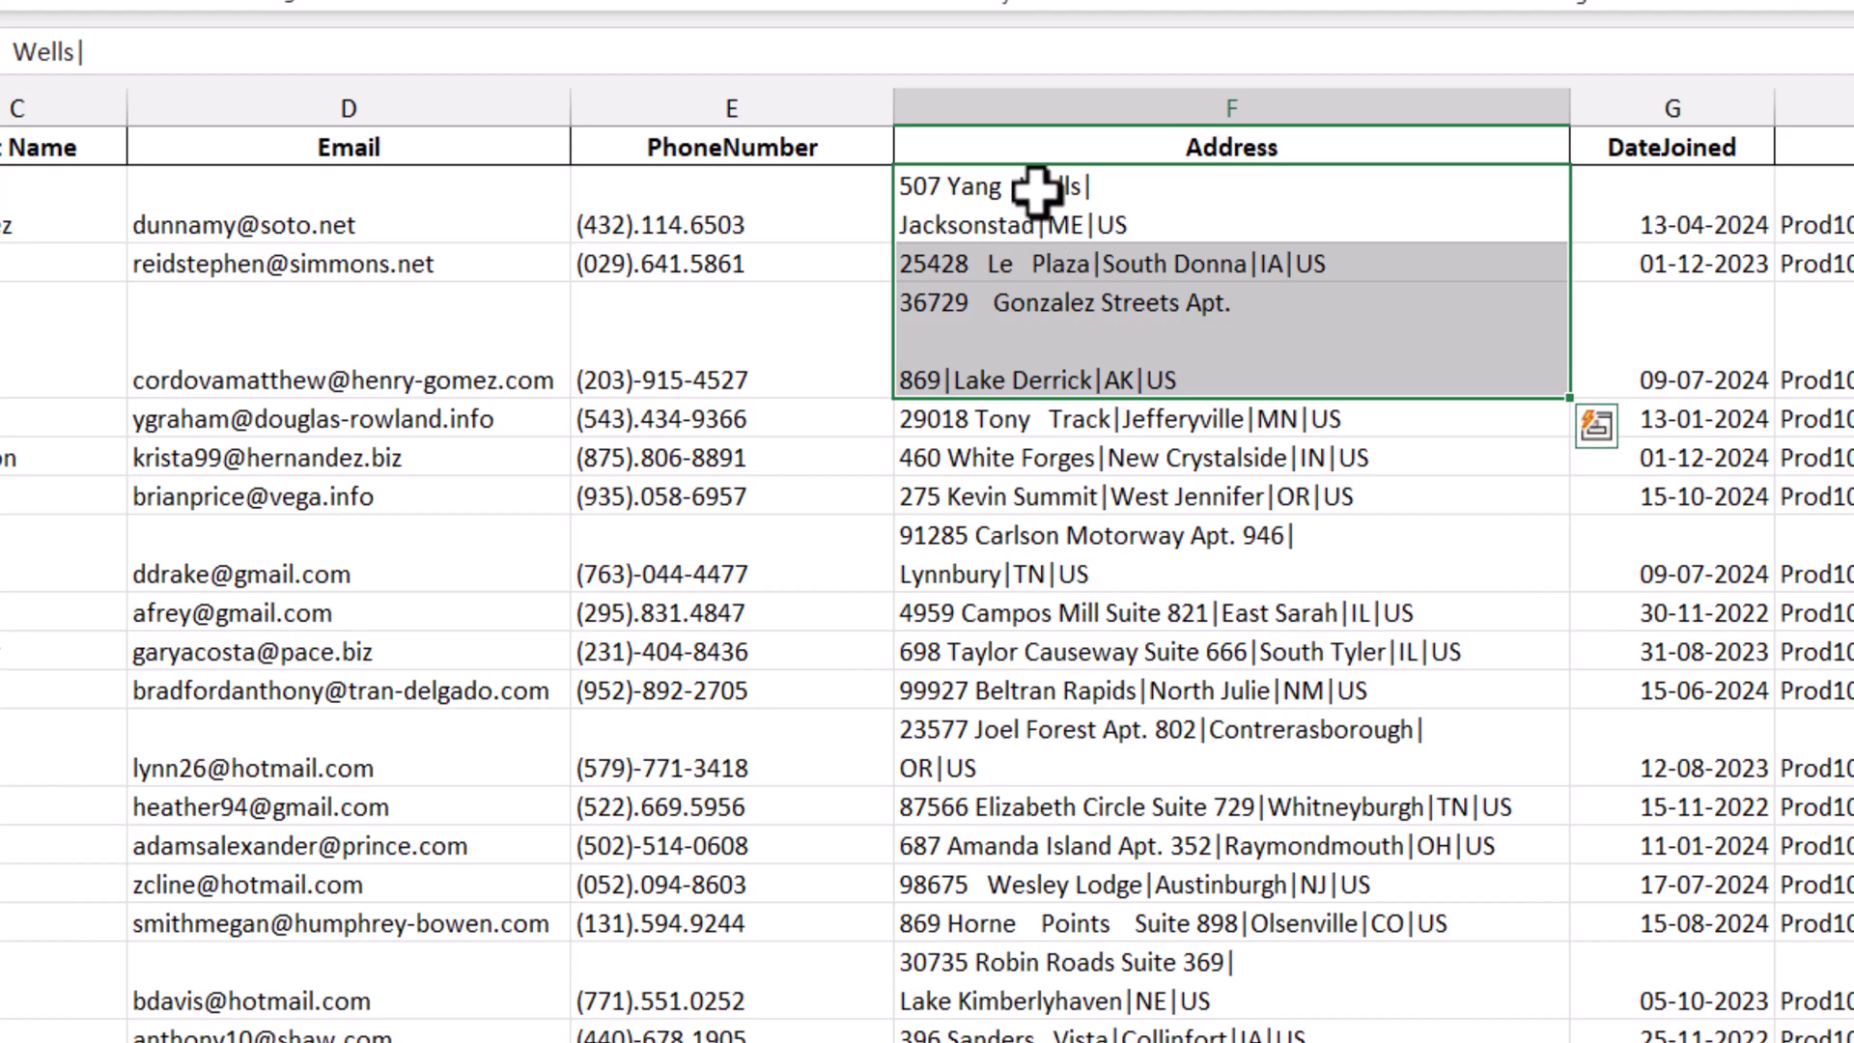
click(1054, 273)
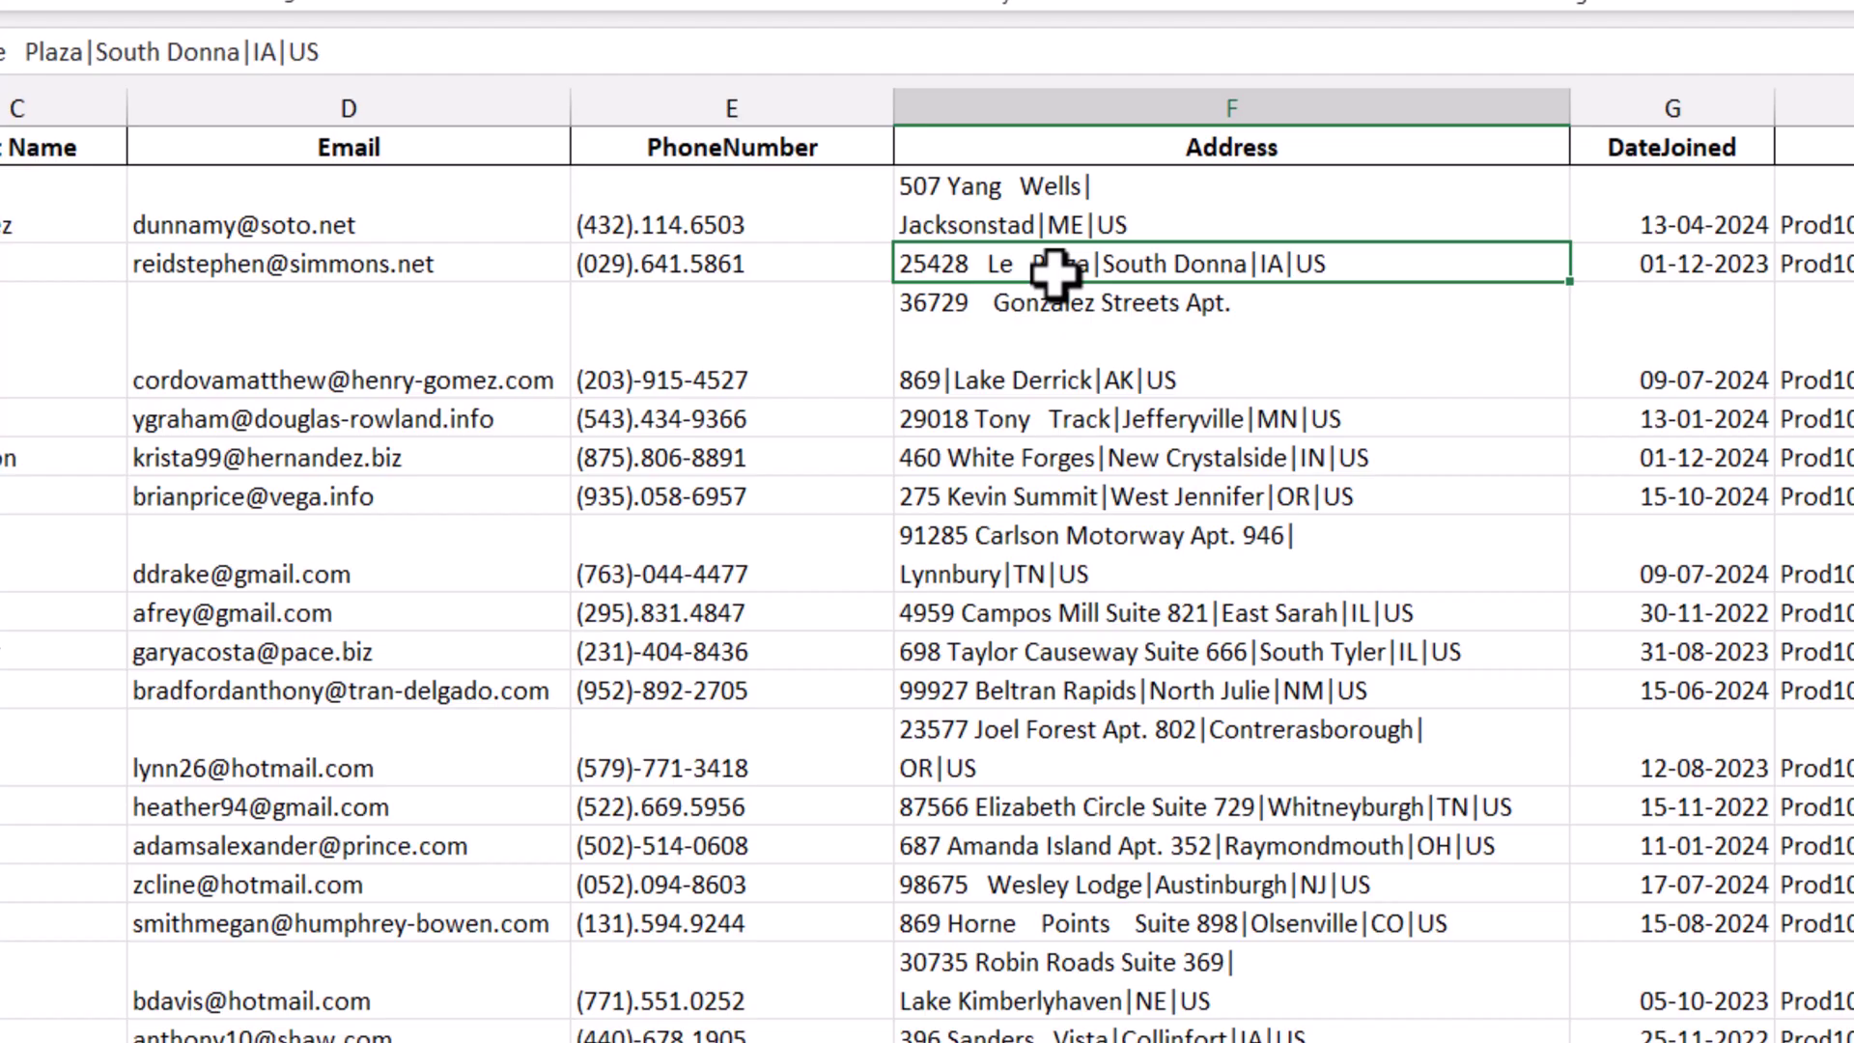
click(1119, 348)
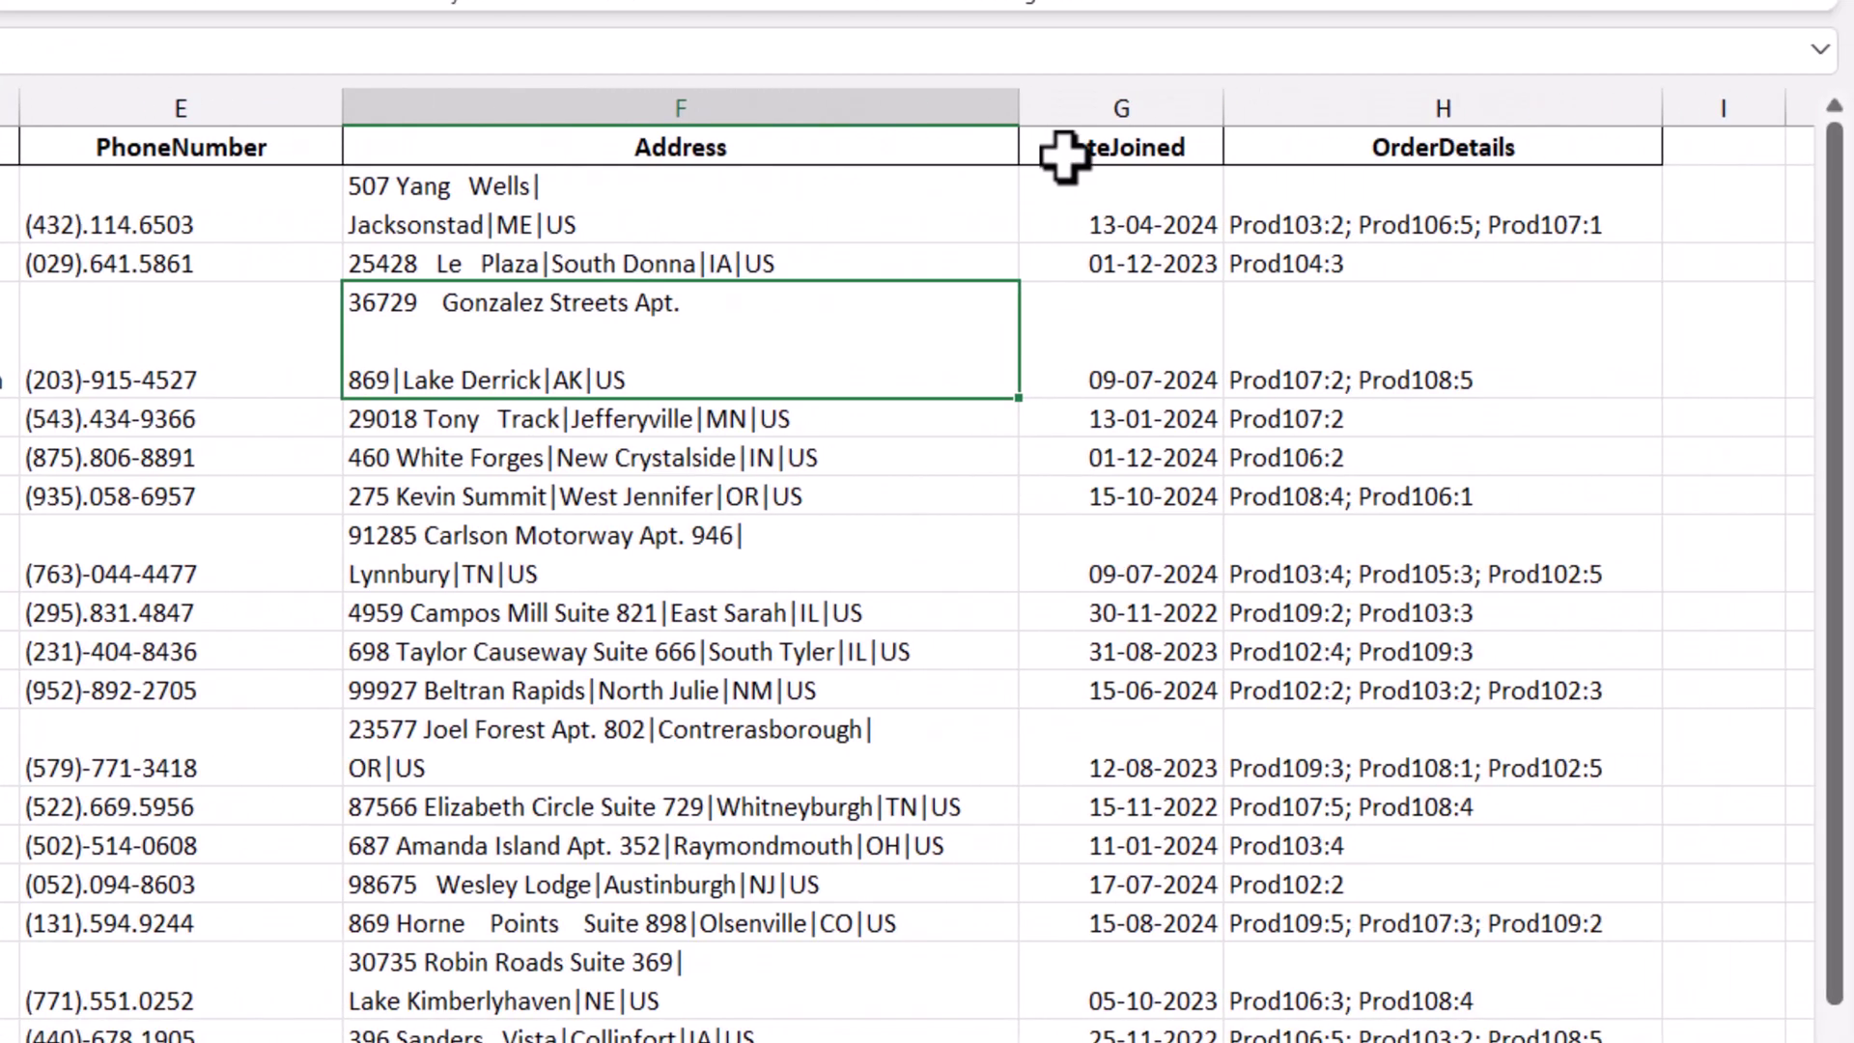
click(1126, 213)
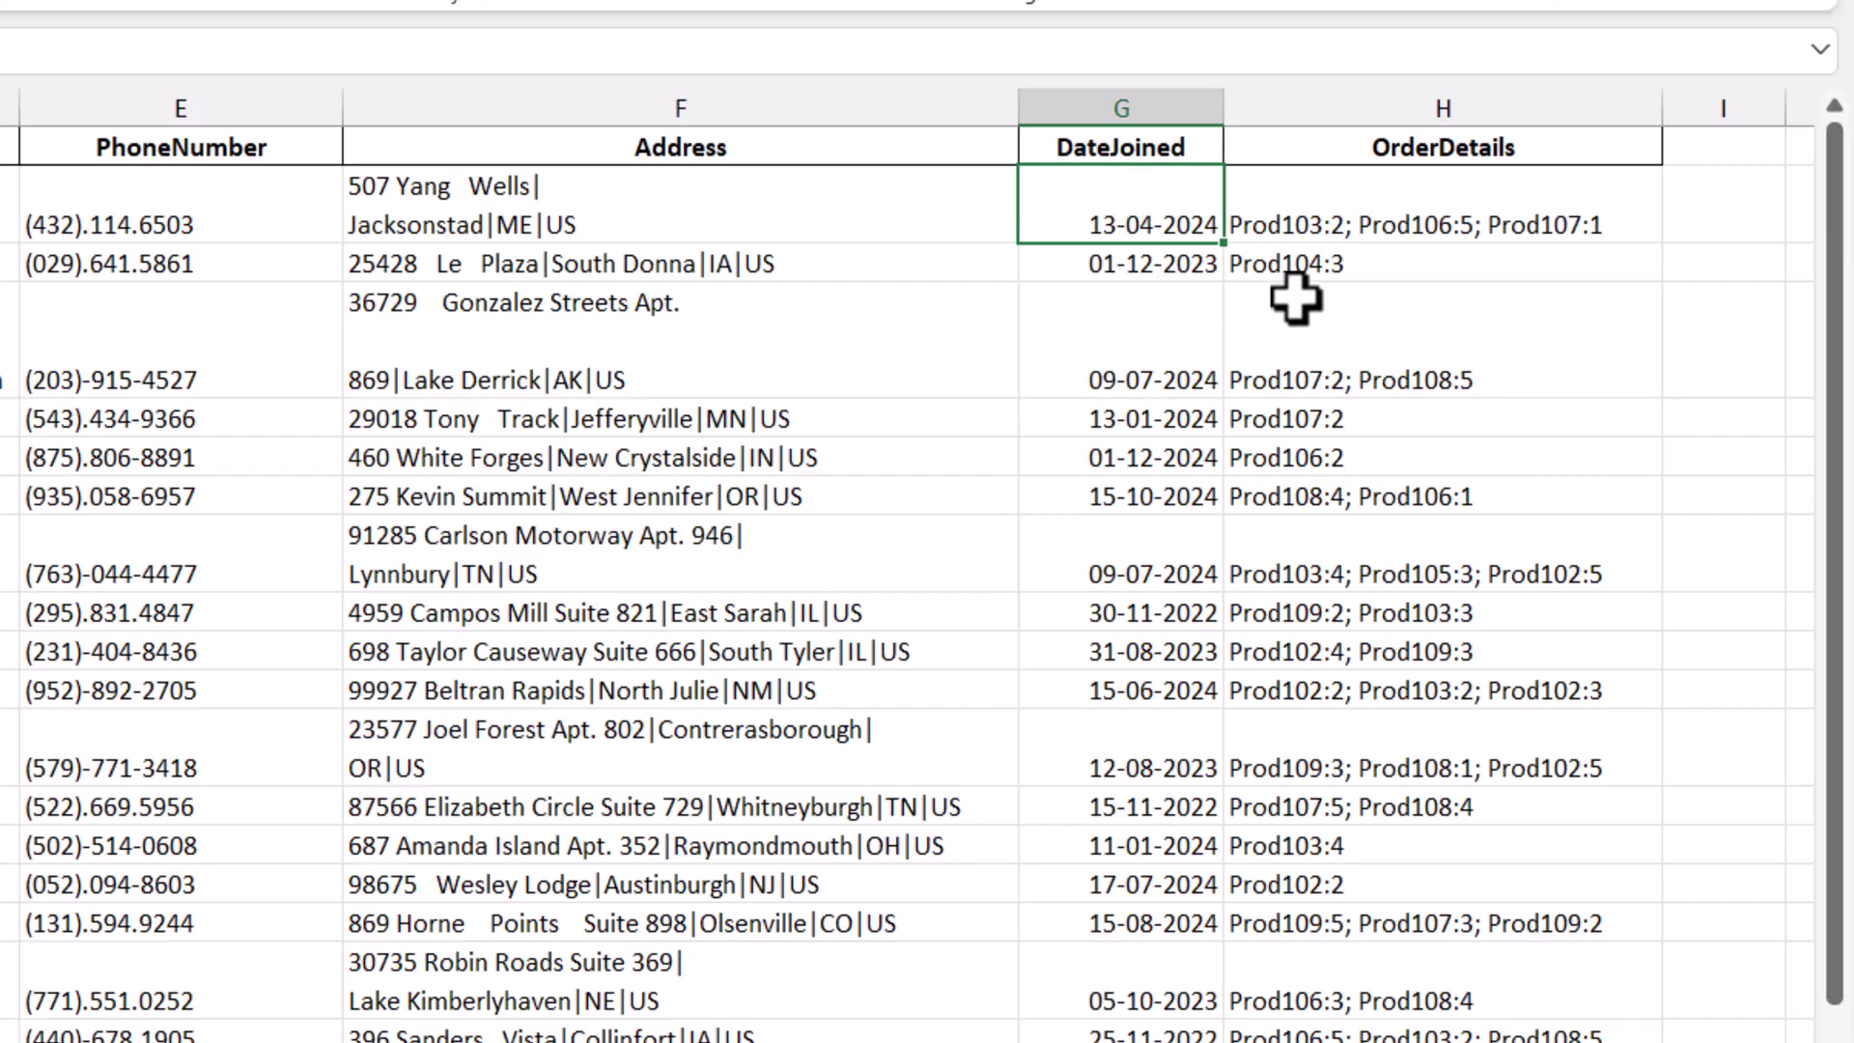
click(1429, 210)
drag(1429, 210, 1355, 224)
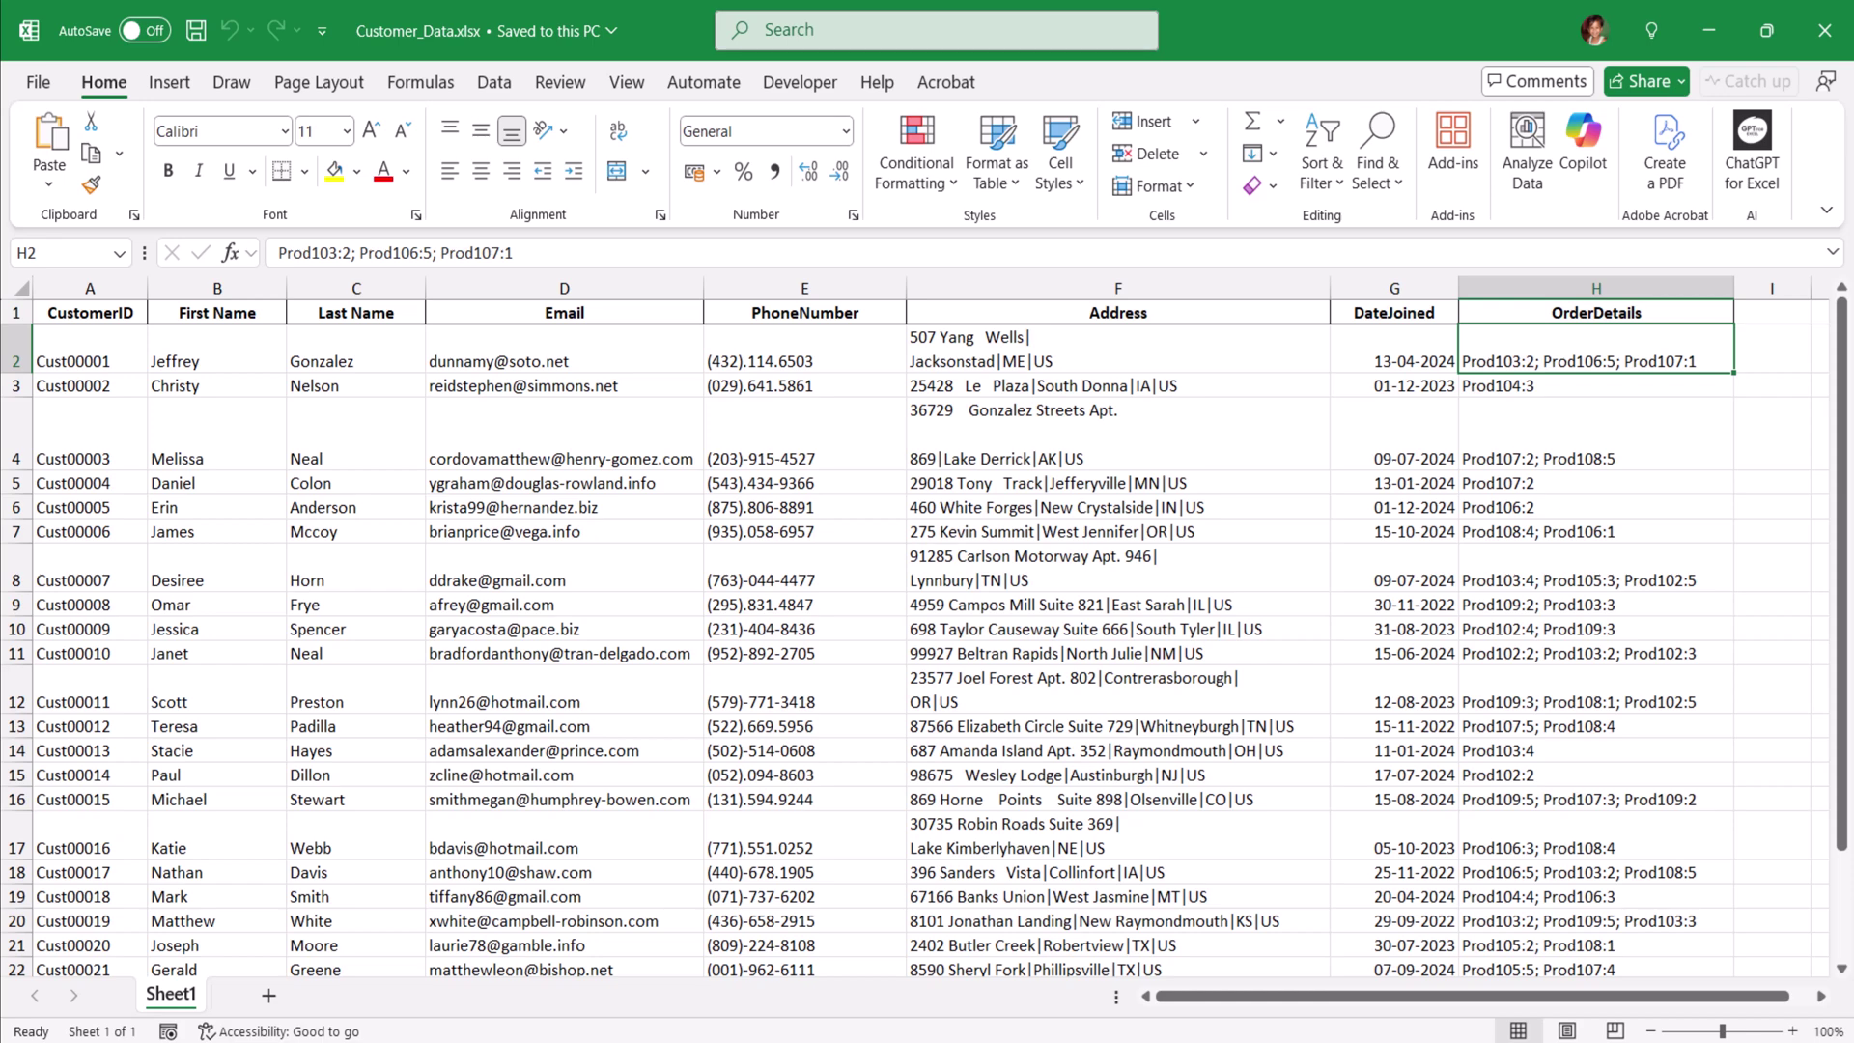
- Switch to Notepad to review the product IDs and names in ProductDetails.txt, and close both it and the Customer_Data workbook
key(alt+Tab)
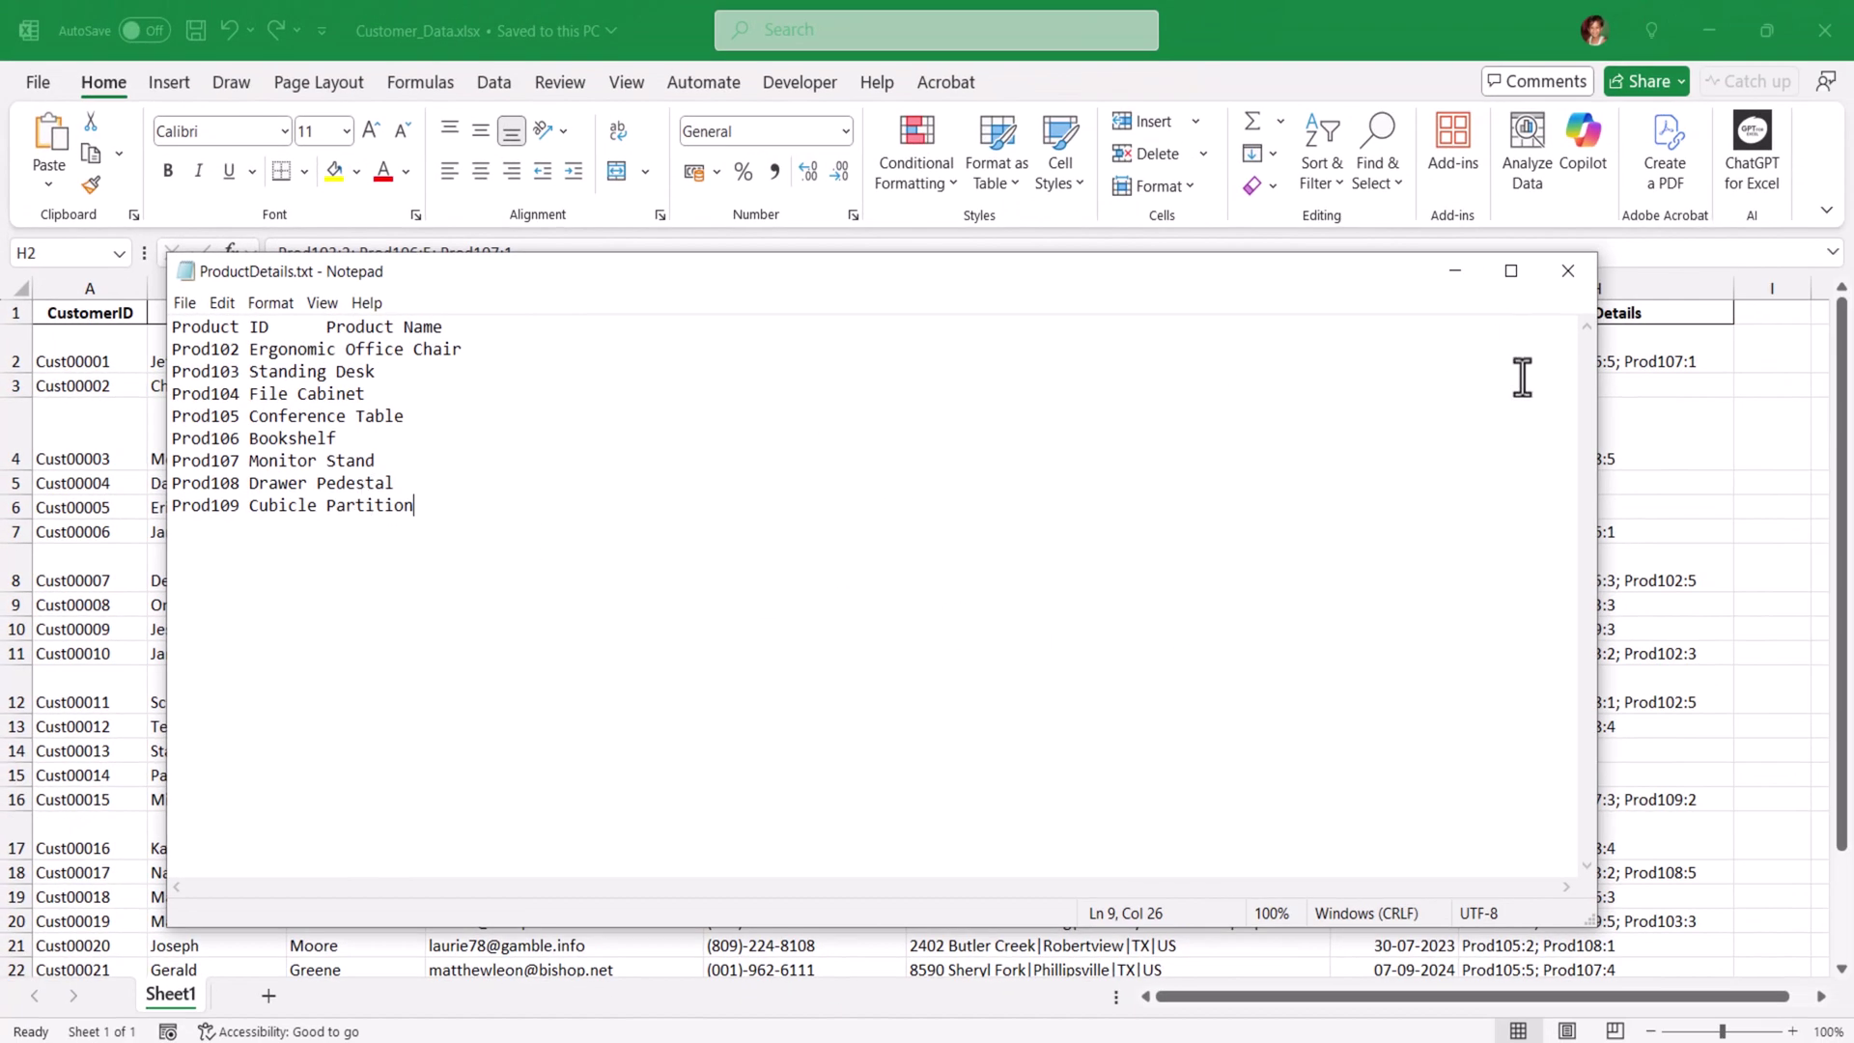
click(1570, 278)
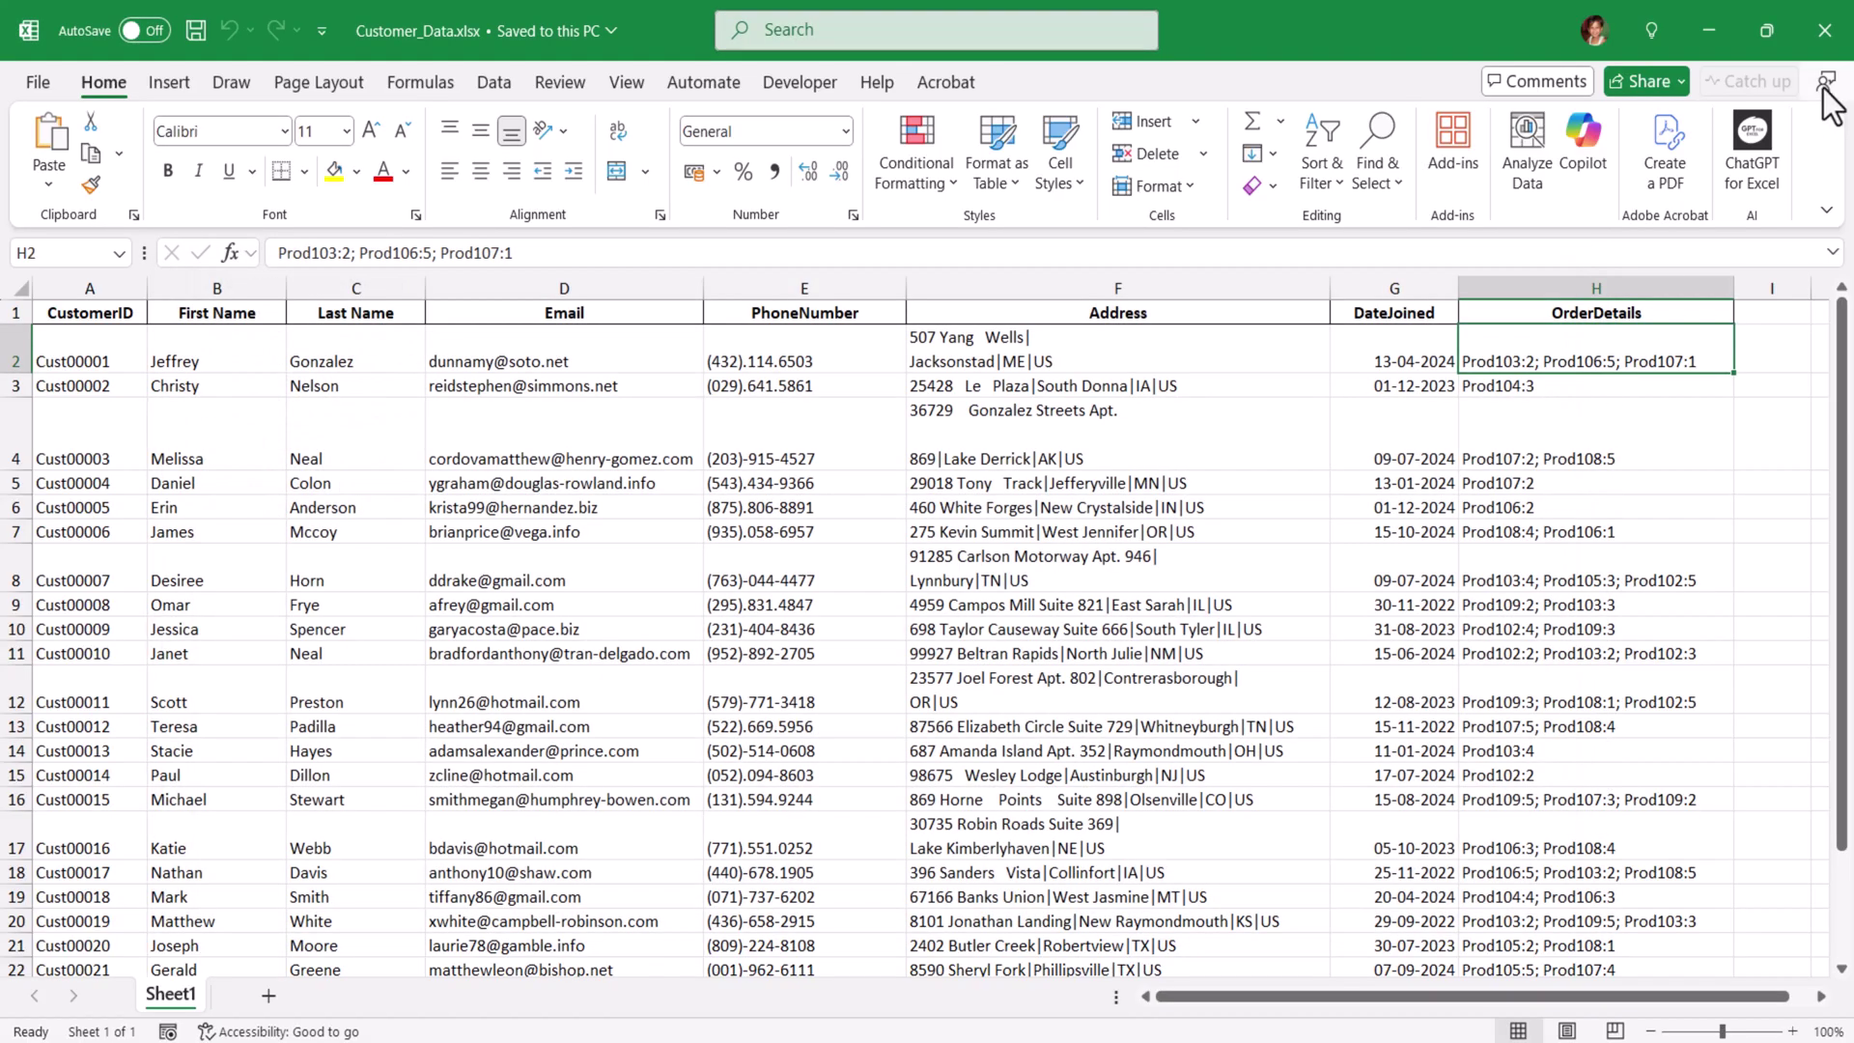
click(1824, 30)
- Import Customer_Data.xlsx as an Excel workbook data source into the Customer Final Data workbook
click(381, 411)
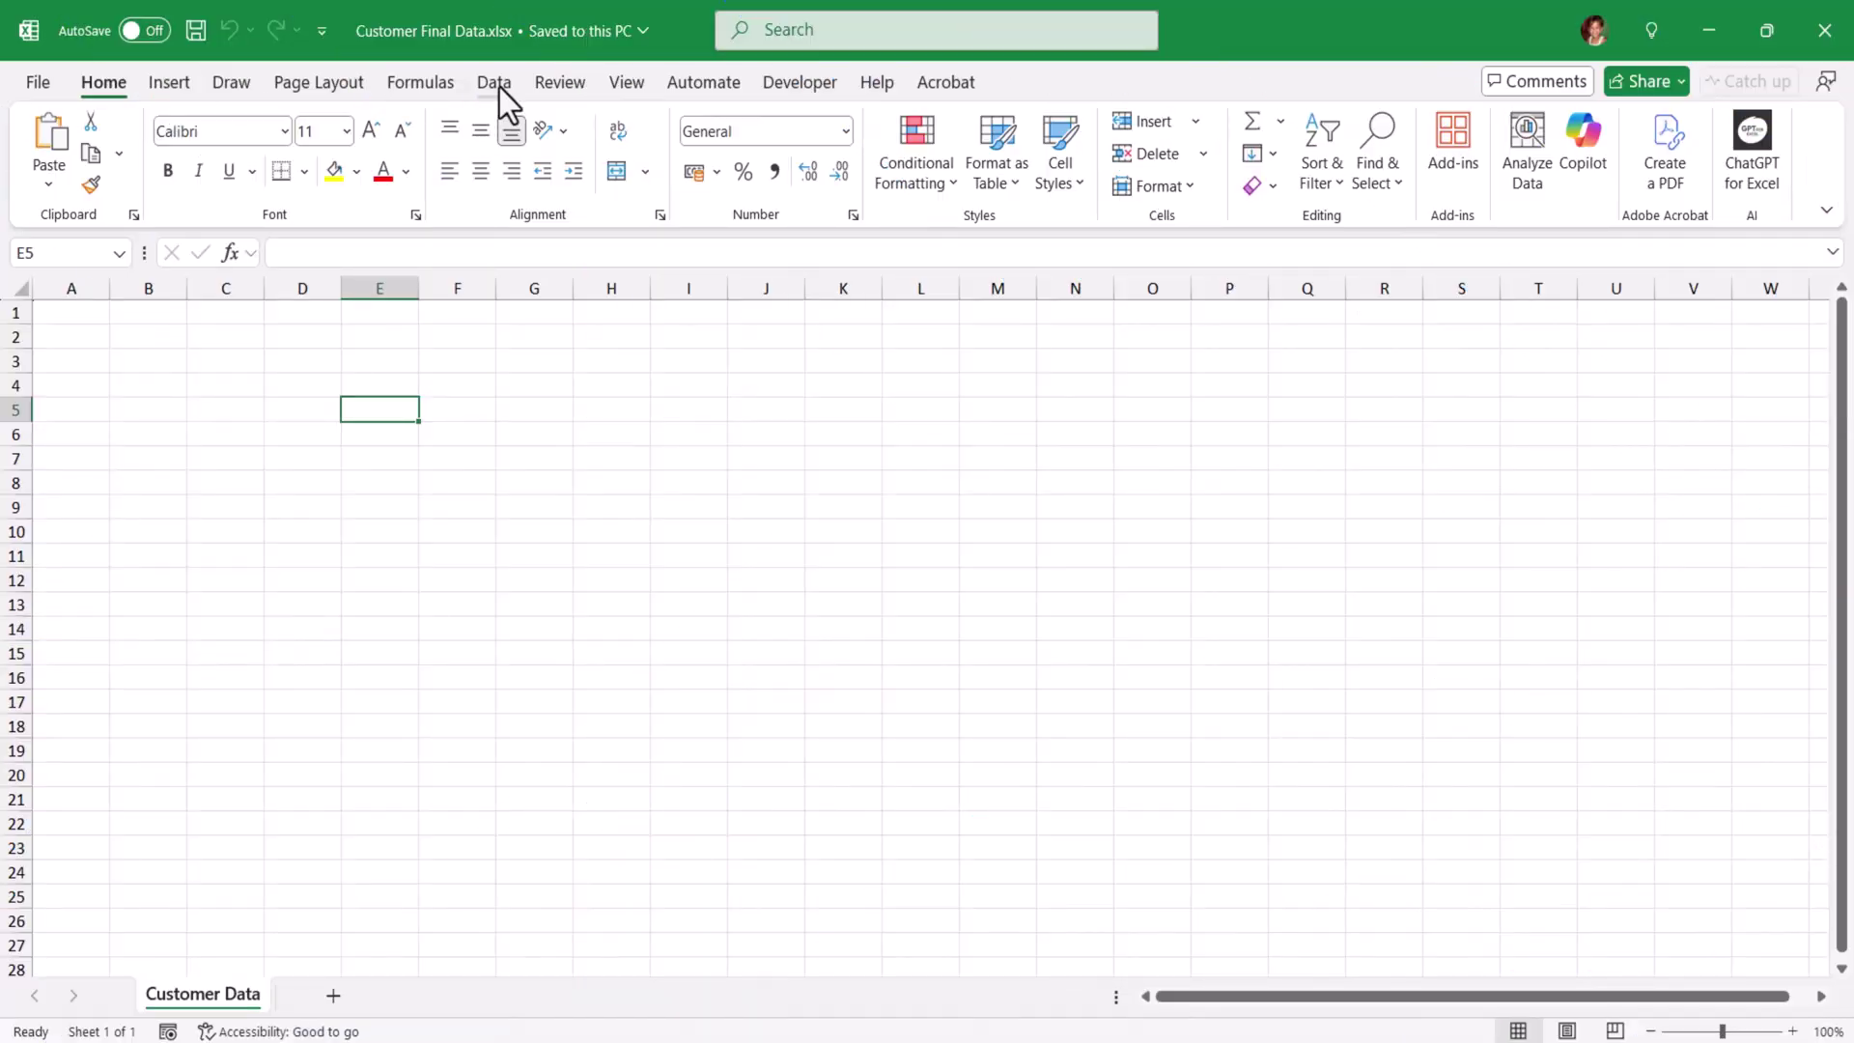
click(498, 85)
click(61, 187)
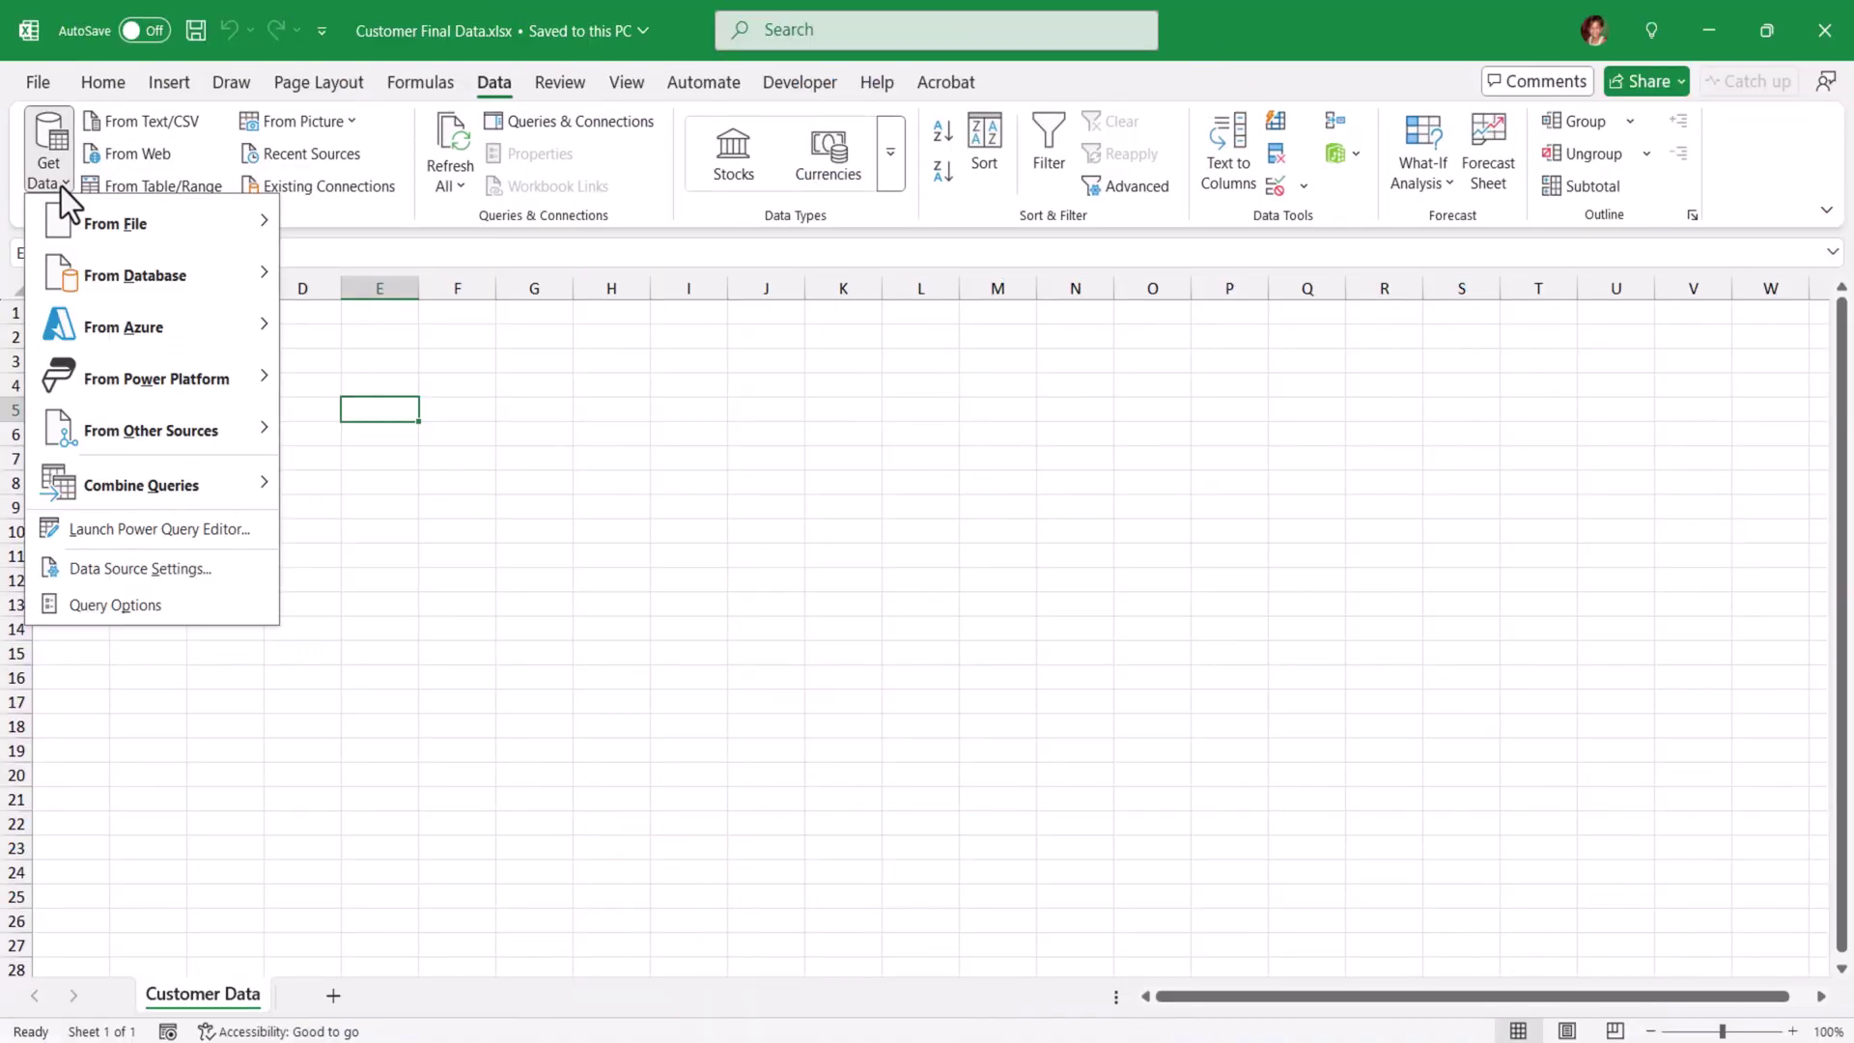
mouse_move(118, 239)
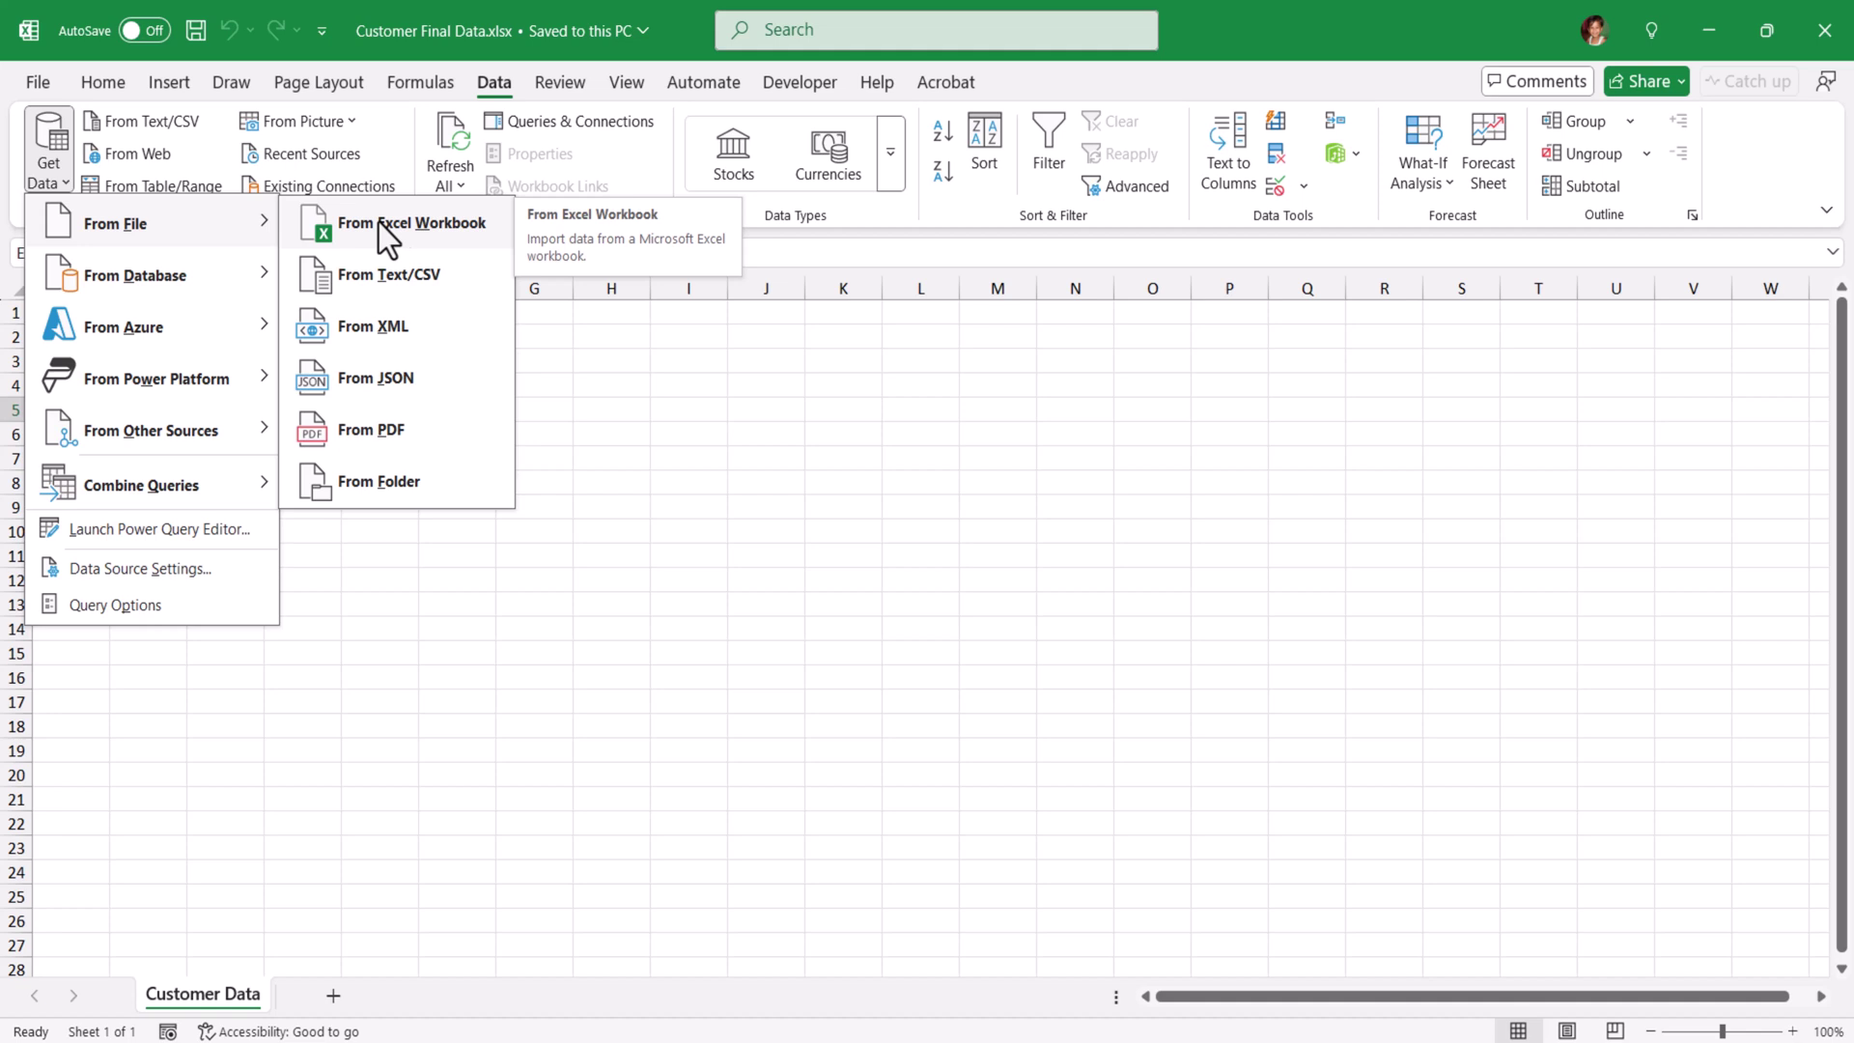
click(402, 224)
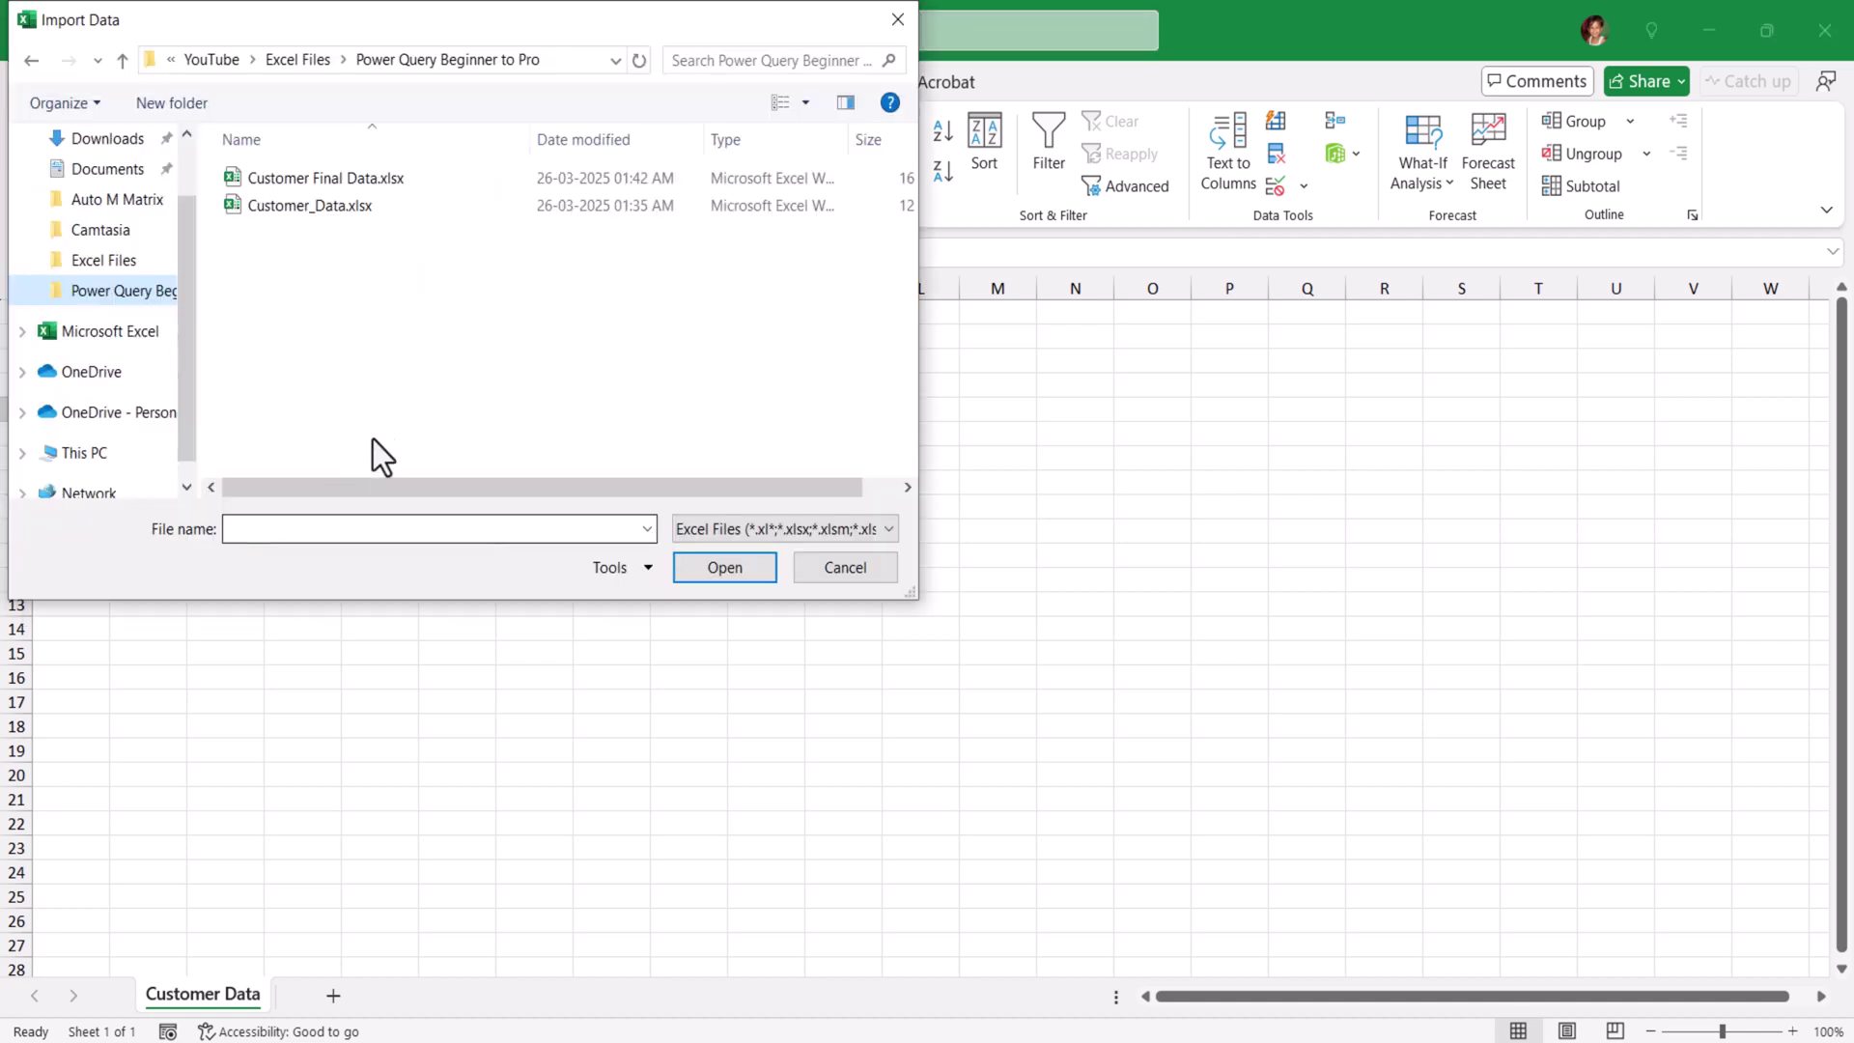
click(340, 207)
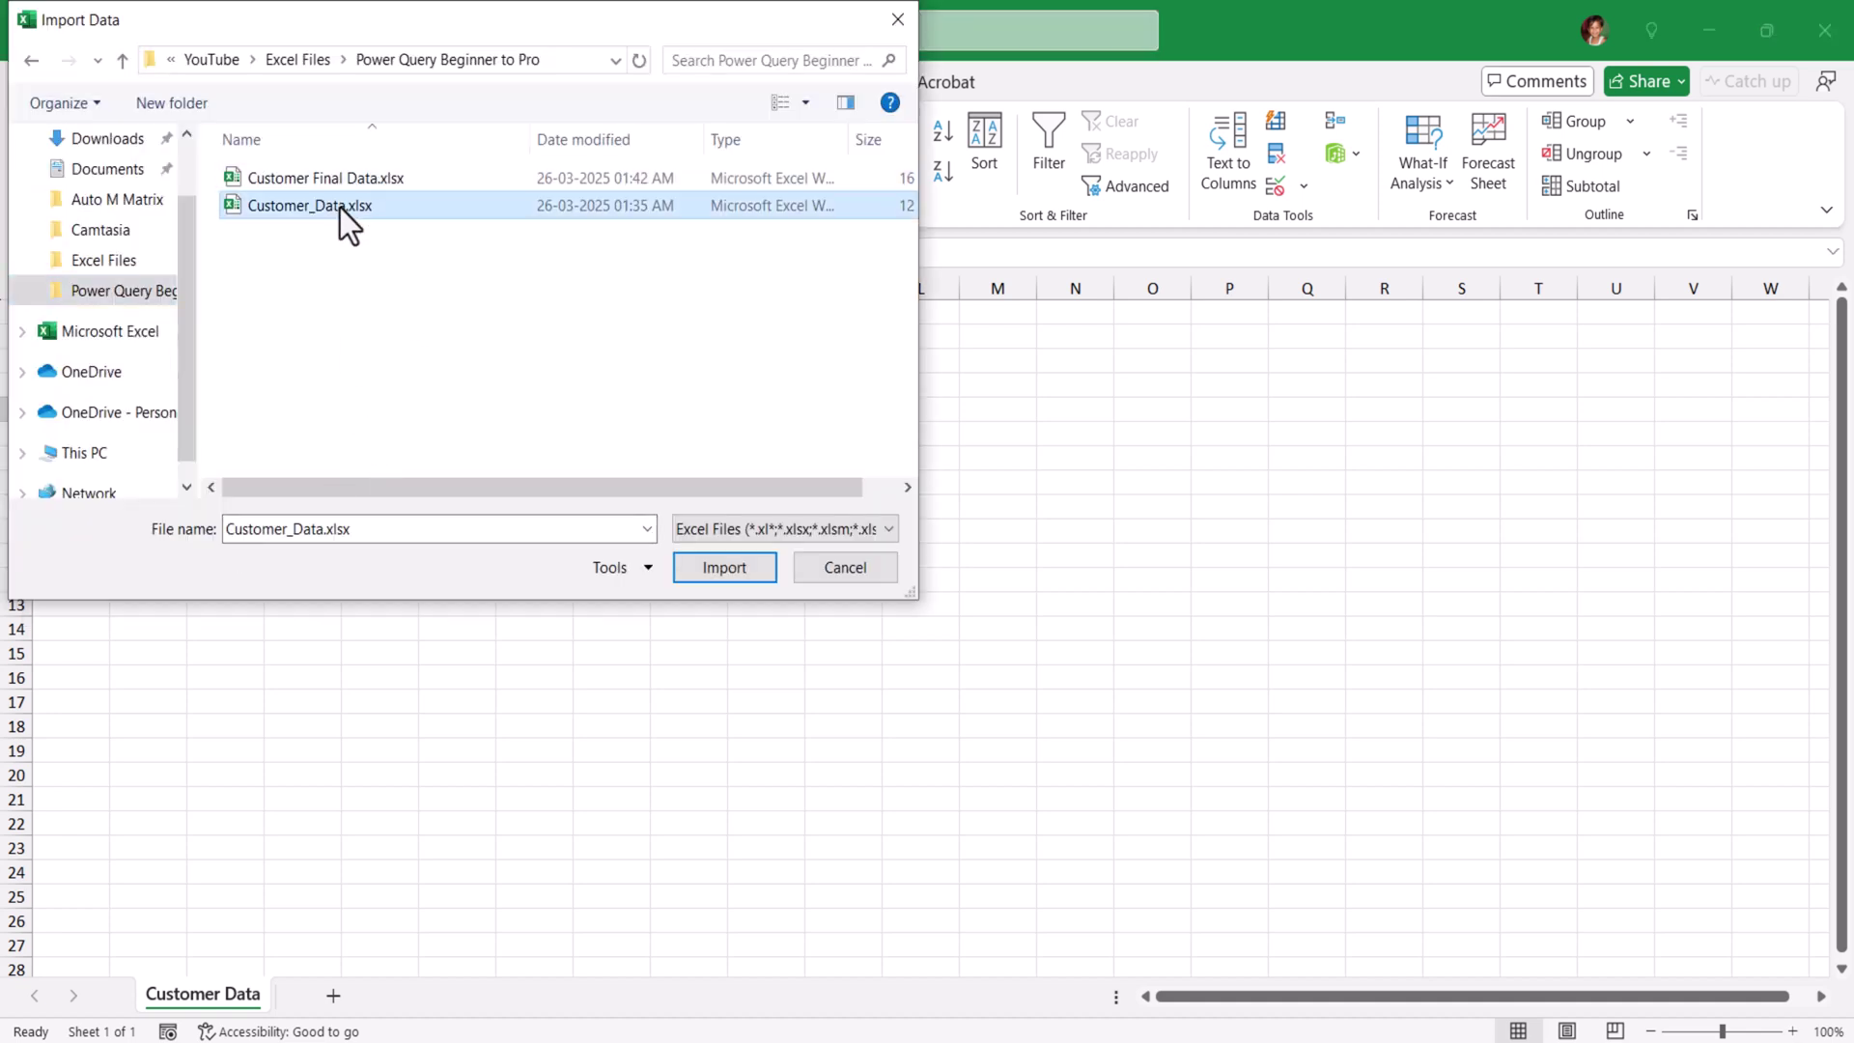
click(724, 567)
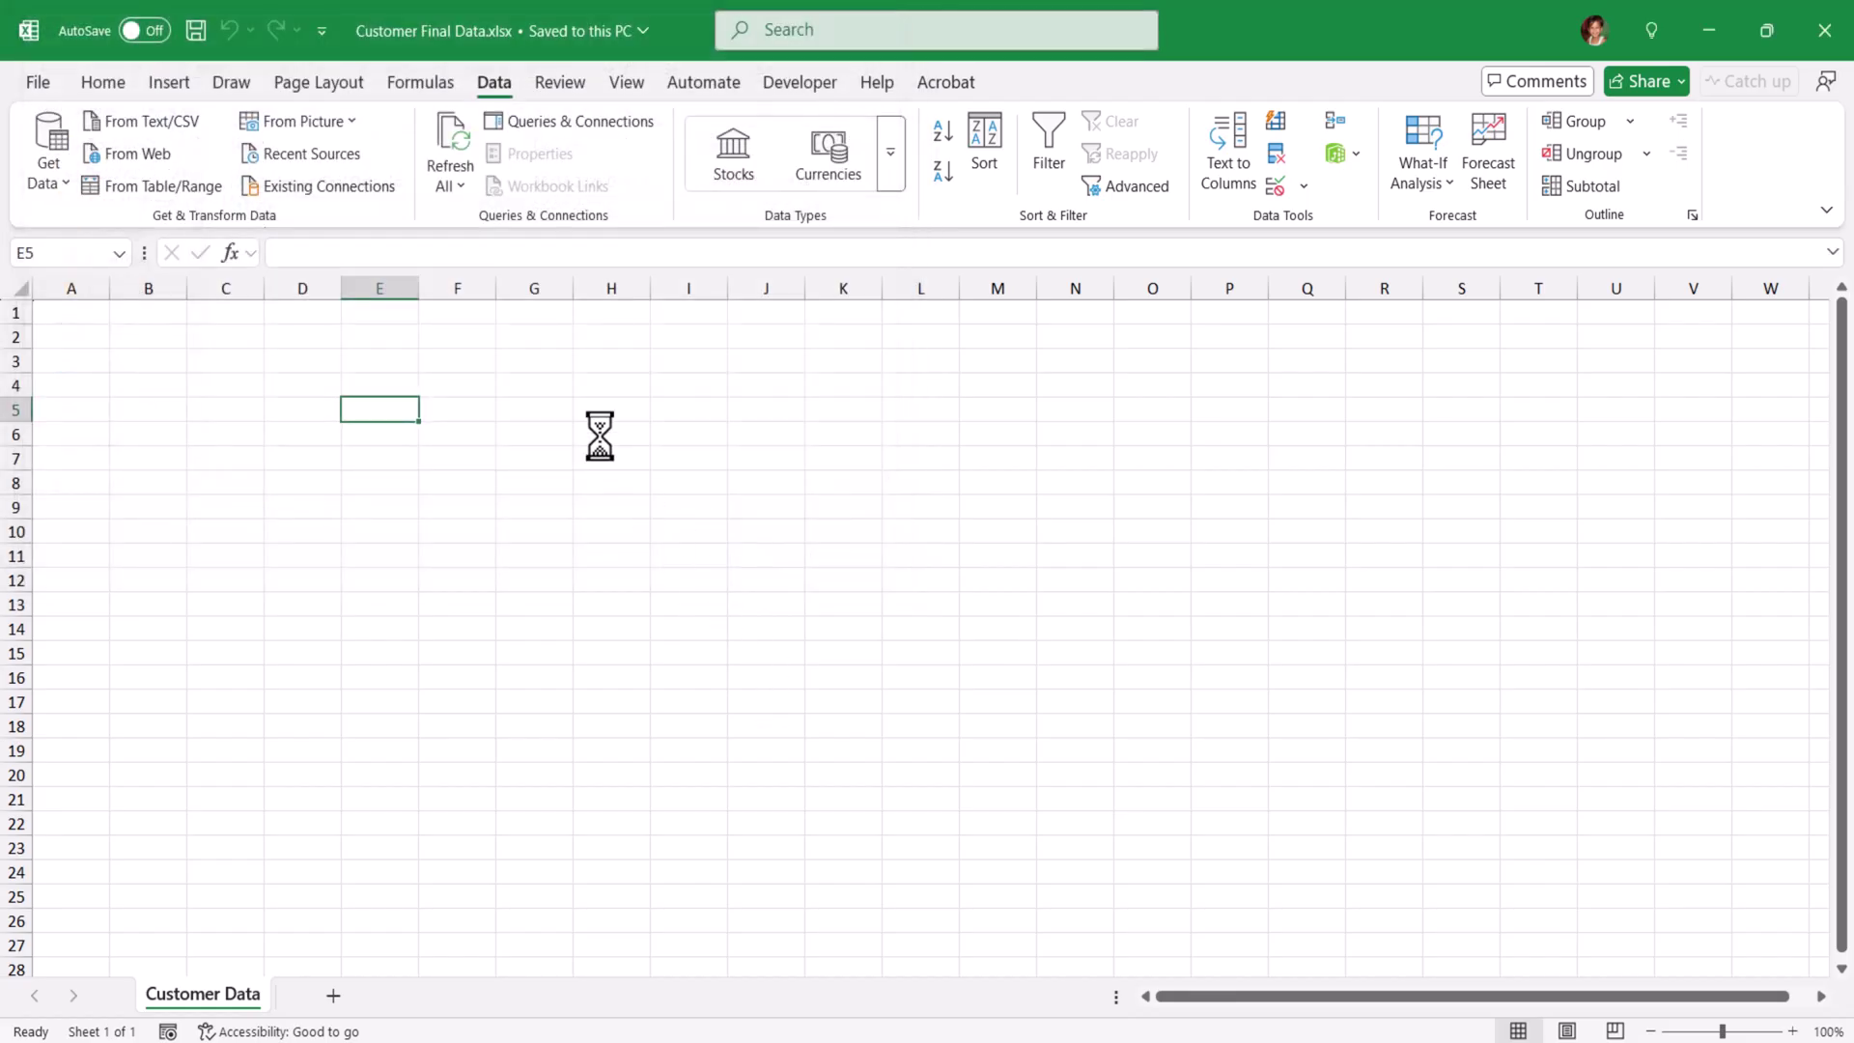
- Preview all columns of Sheet1 from Customer_Data.xlsx and open the sheet in the Power Query Editor for transformation
click(530, 326)
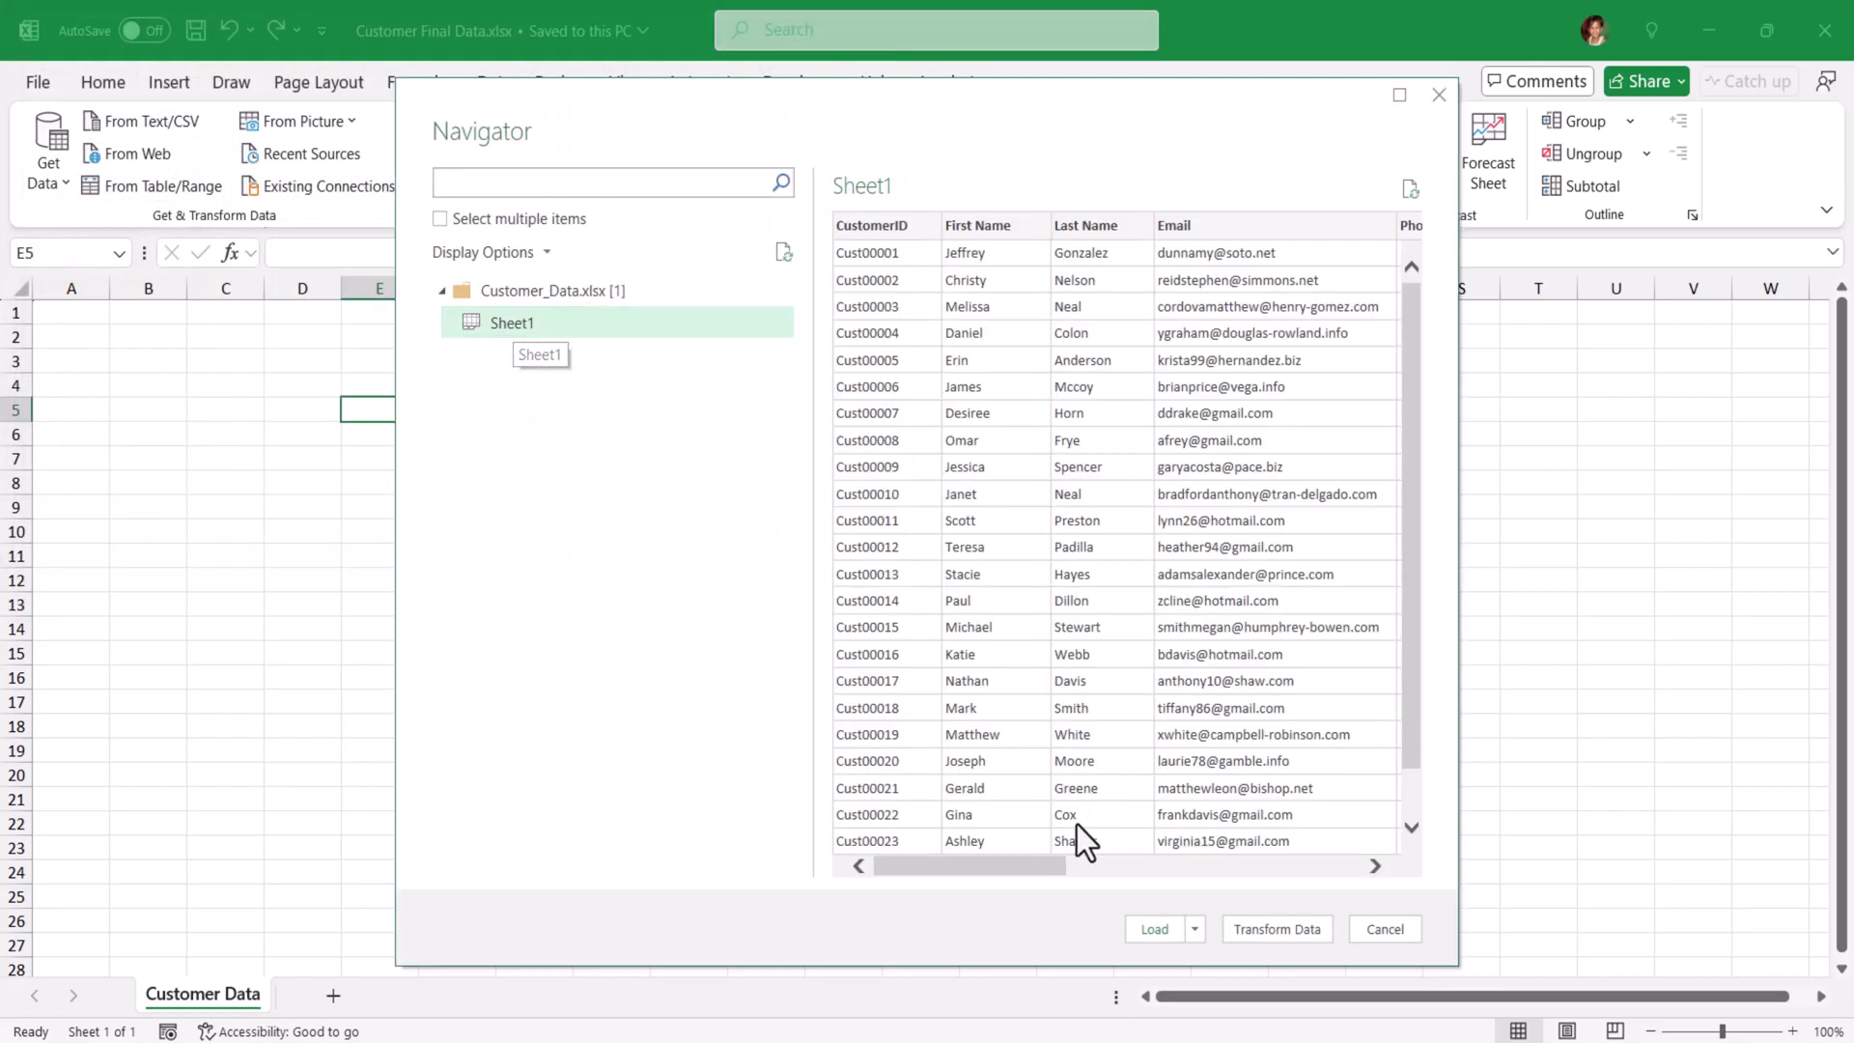
drag(1016, 866, 1377, 869)
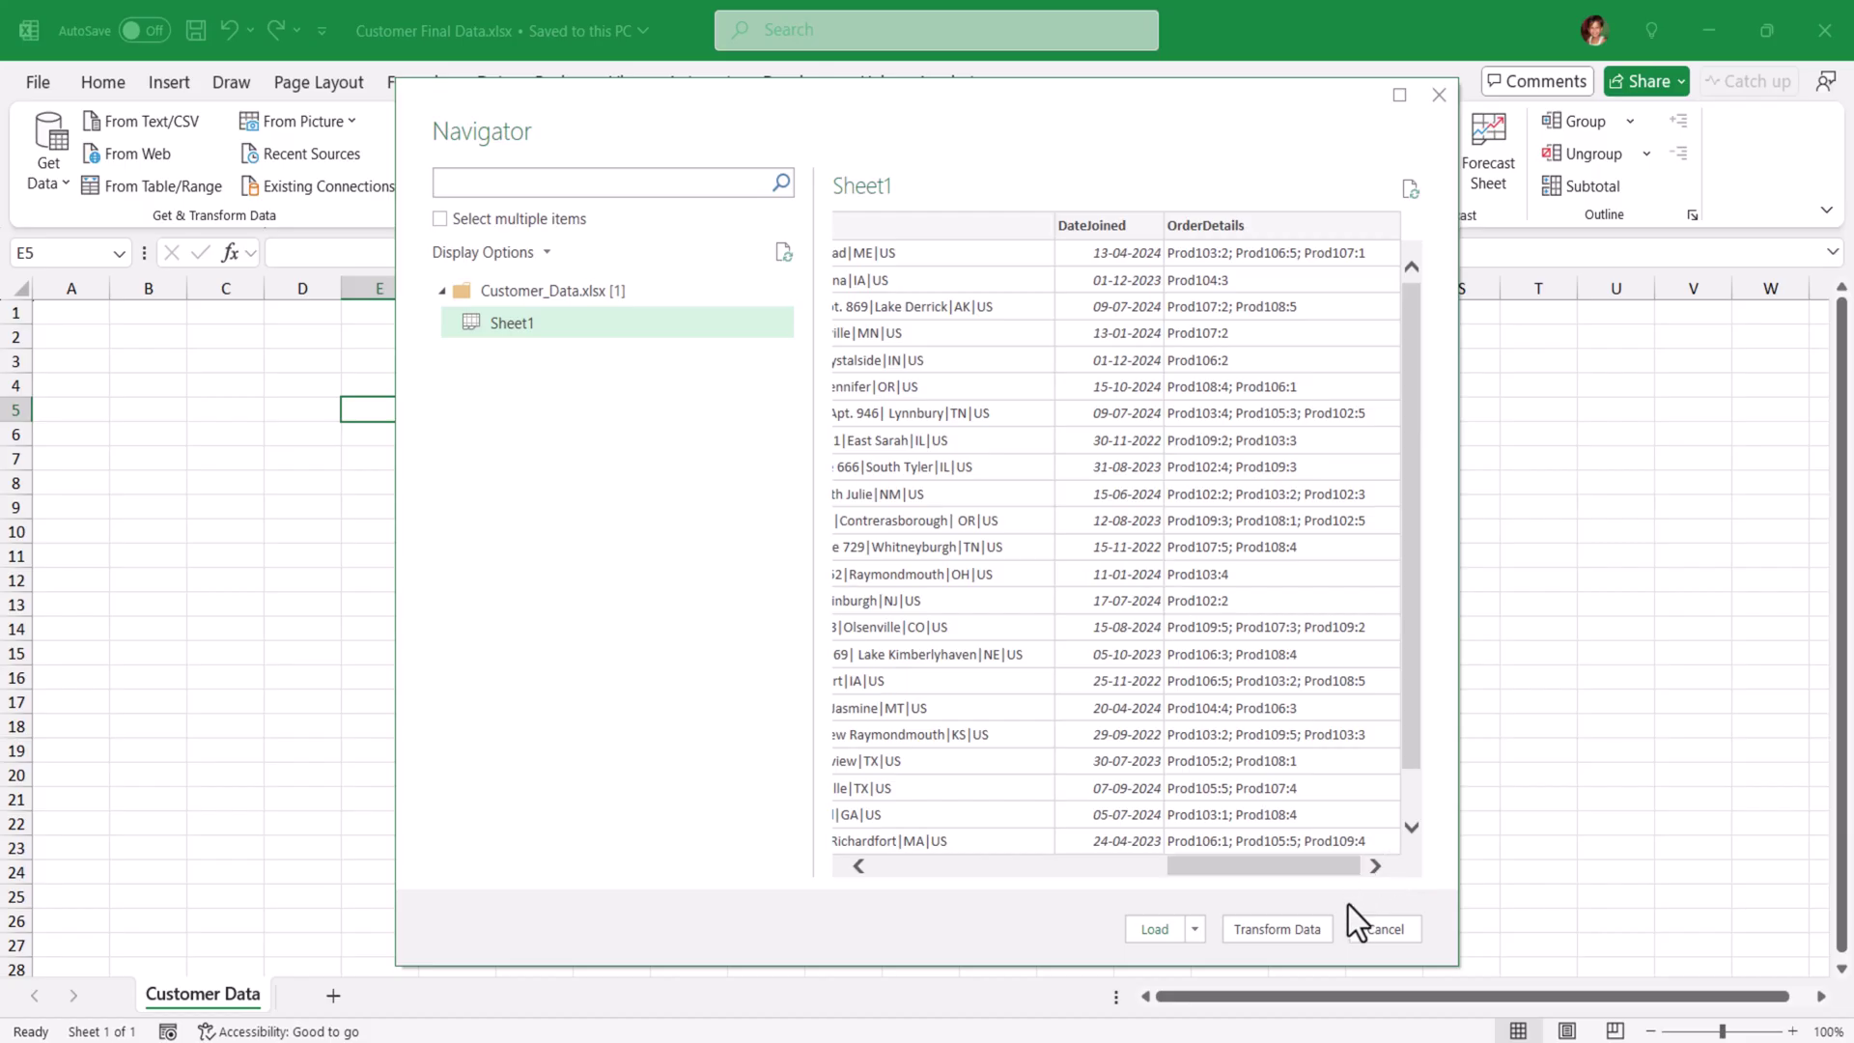
click(1290, 937)
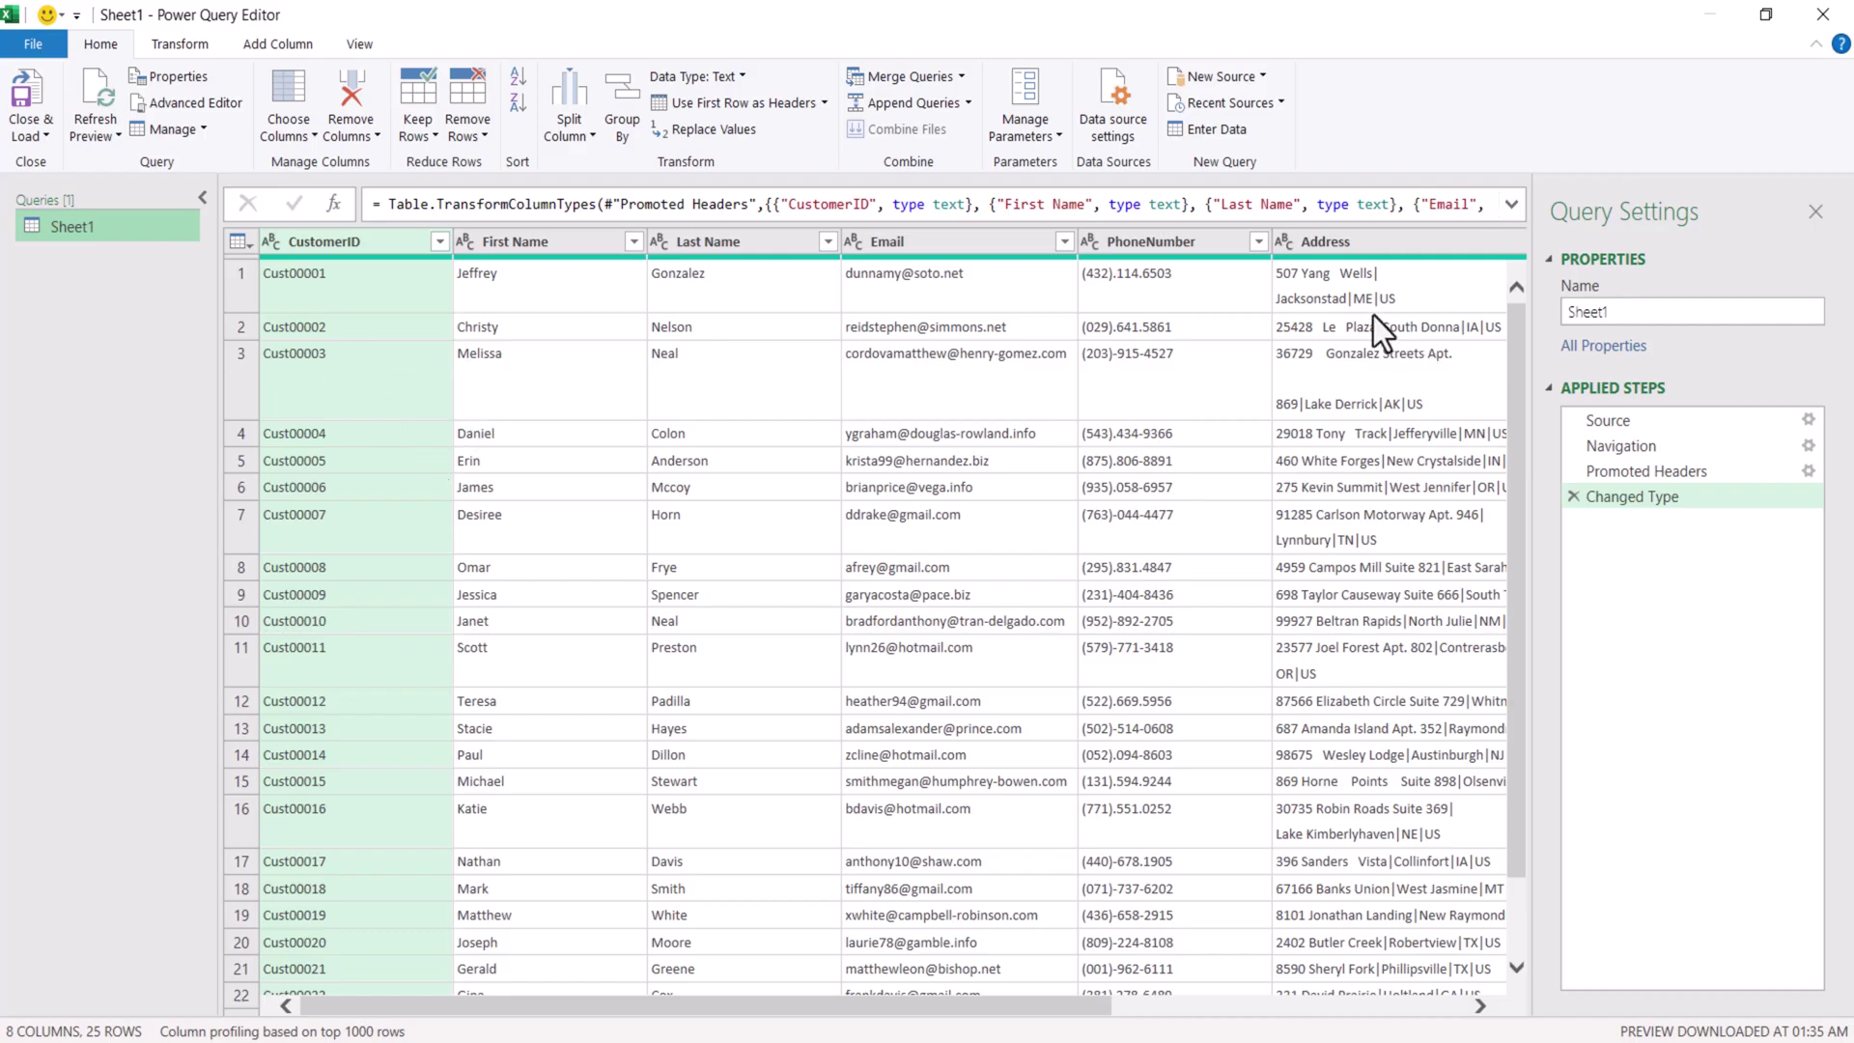
- Rename the Sheet1 query as tbl_Customer
double_click(1635, 309)
text(tbl_Customer)
key(Return)
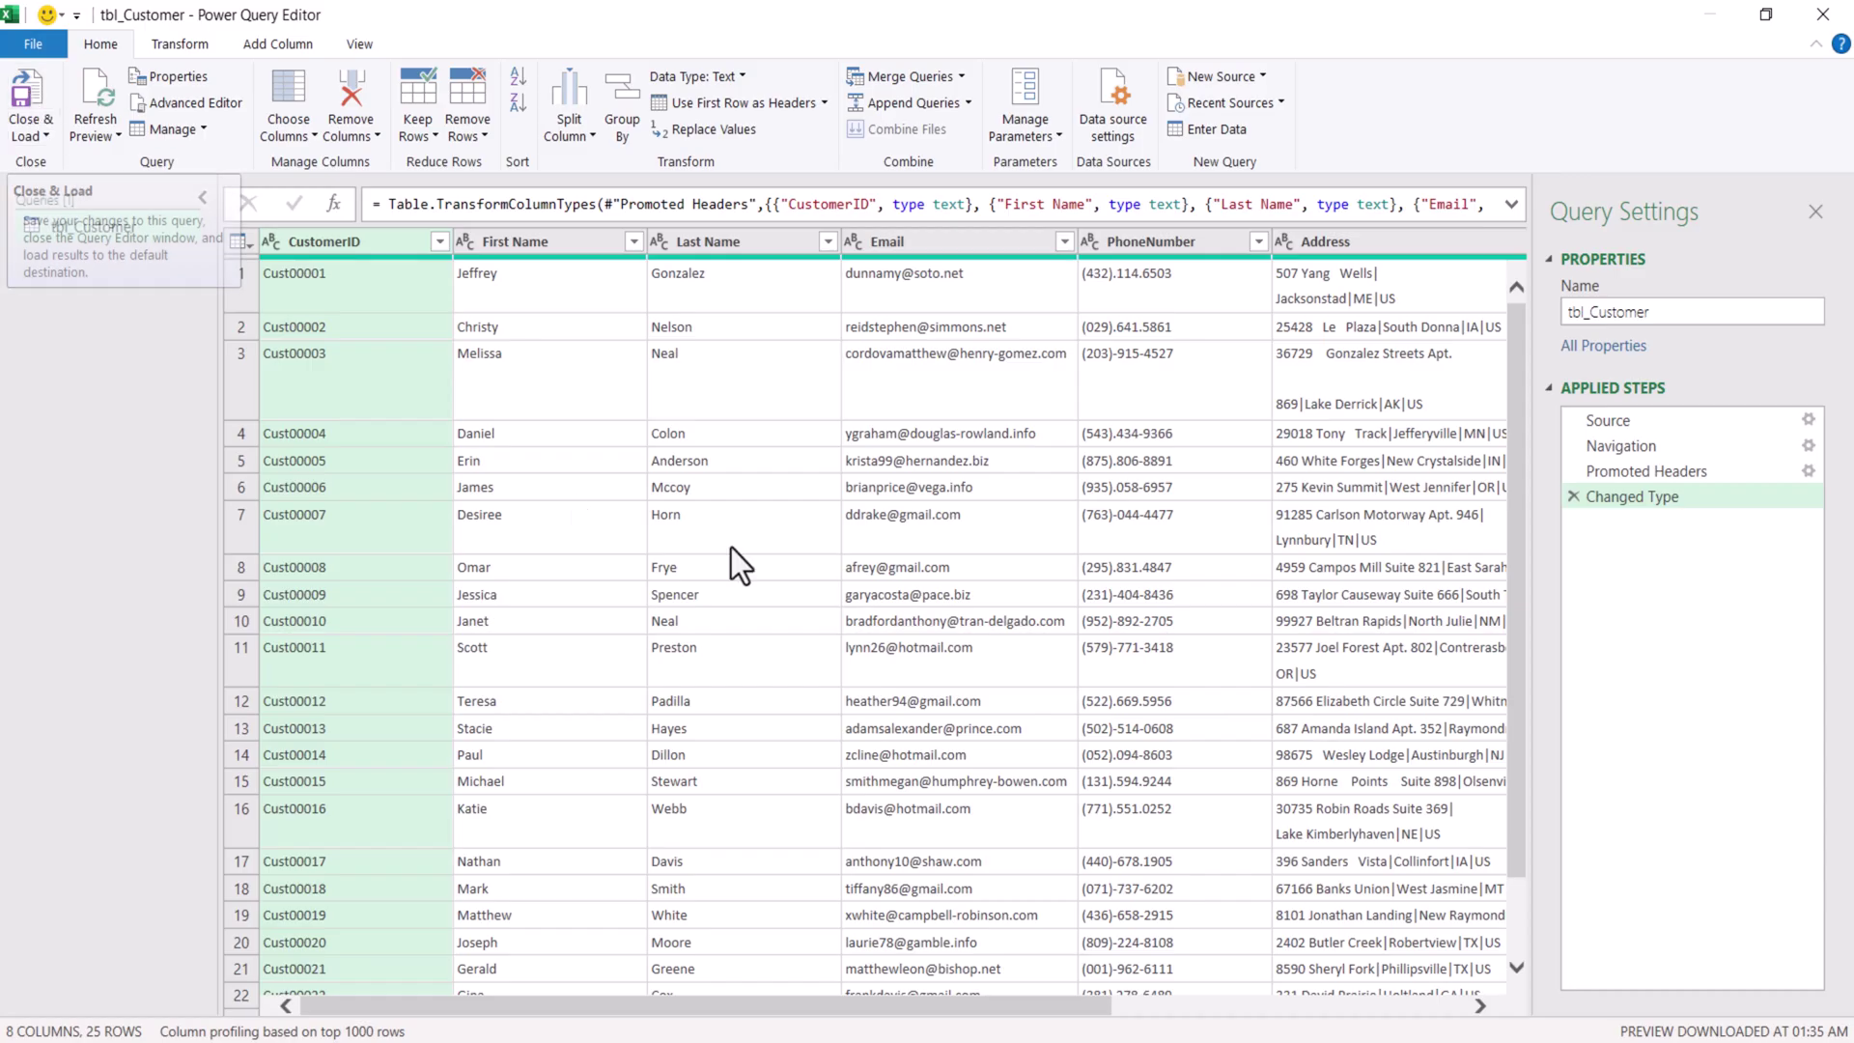
- Add ProductDetails.txt as a new Text/CSV source query, accepting the Tab delimiter
click(1262, 79)
mouse_move(1257, 118)
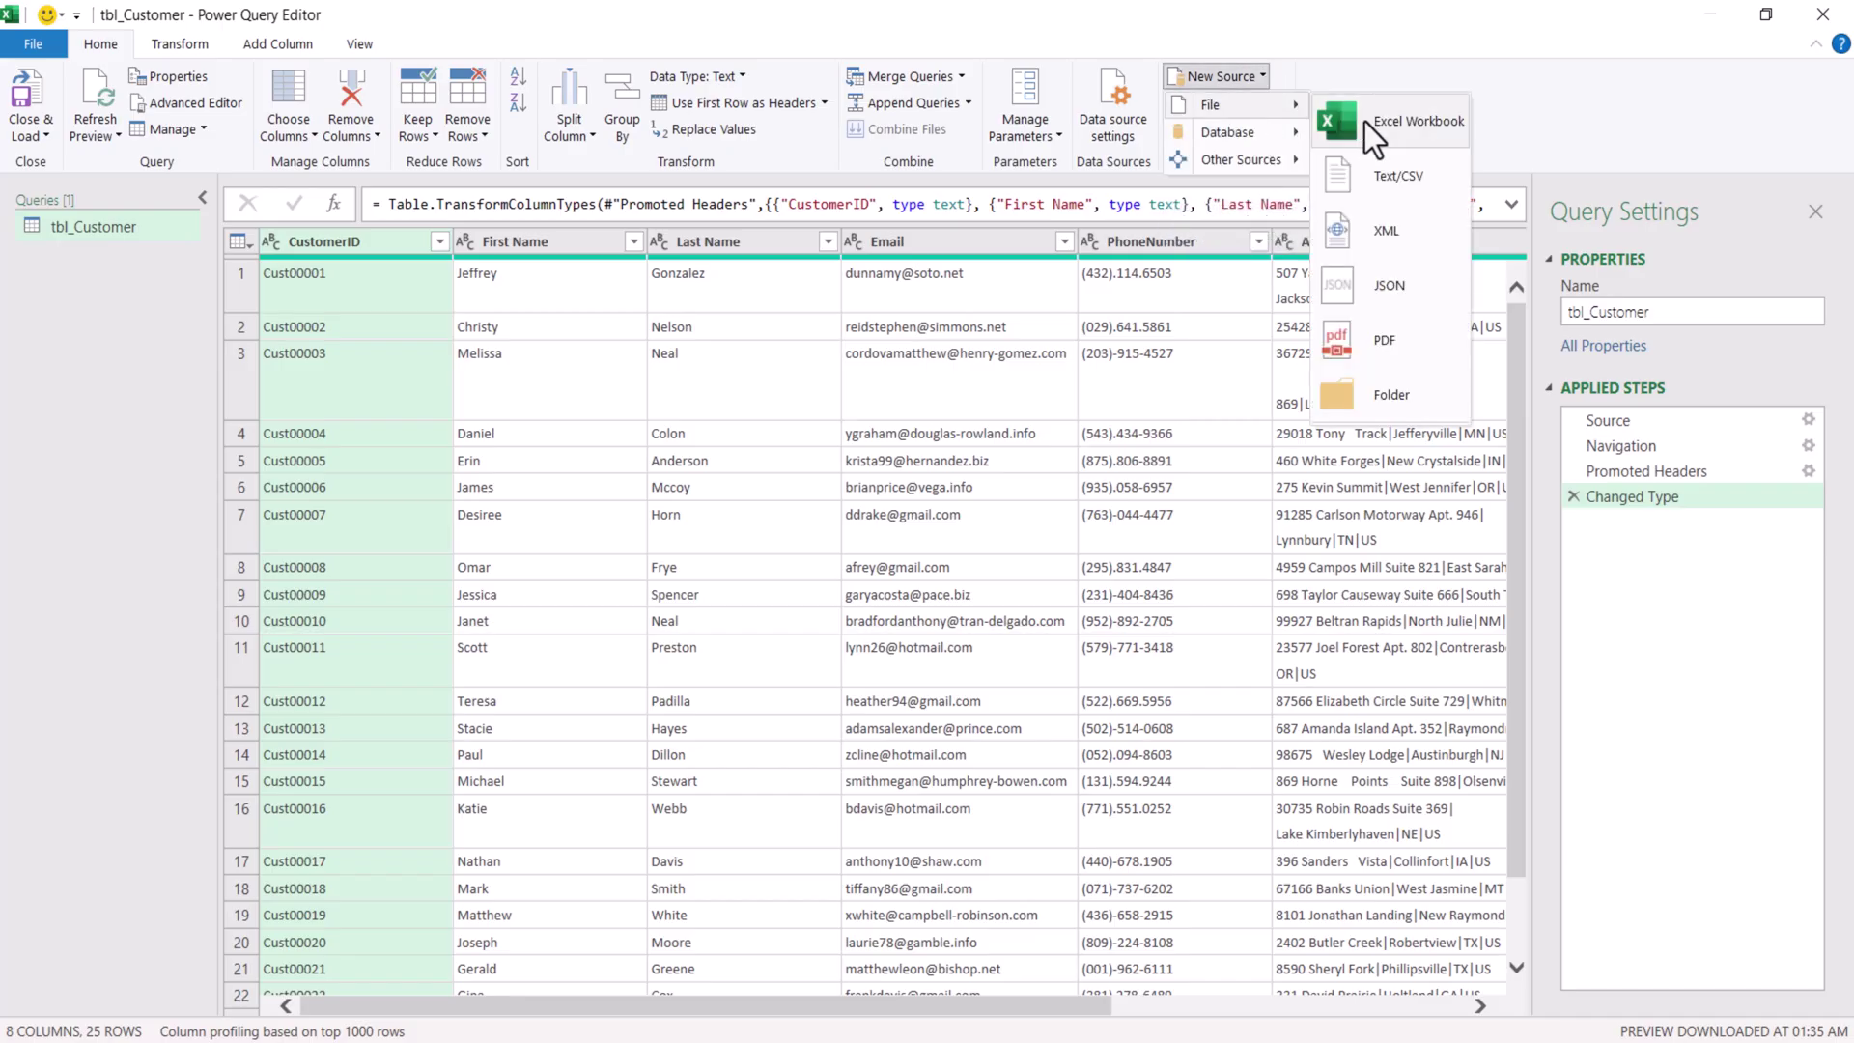
click(1401, 187)
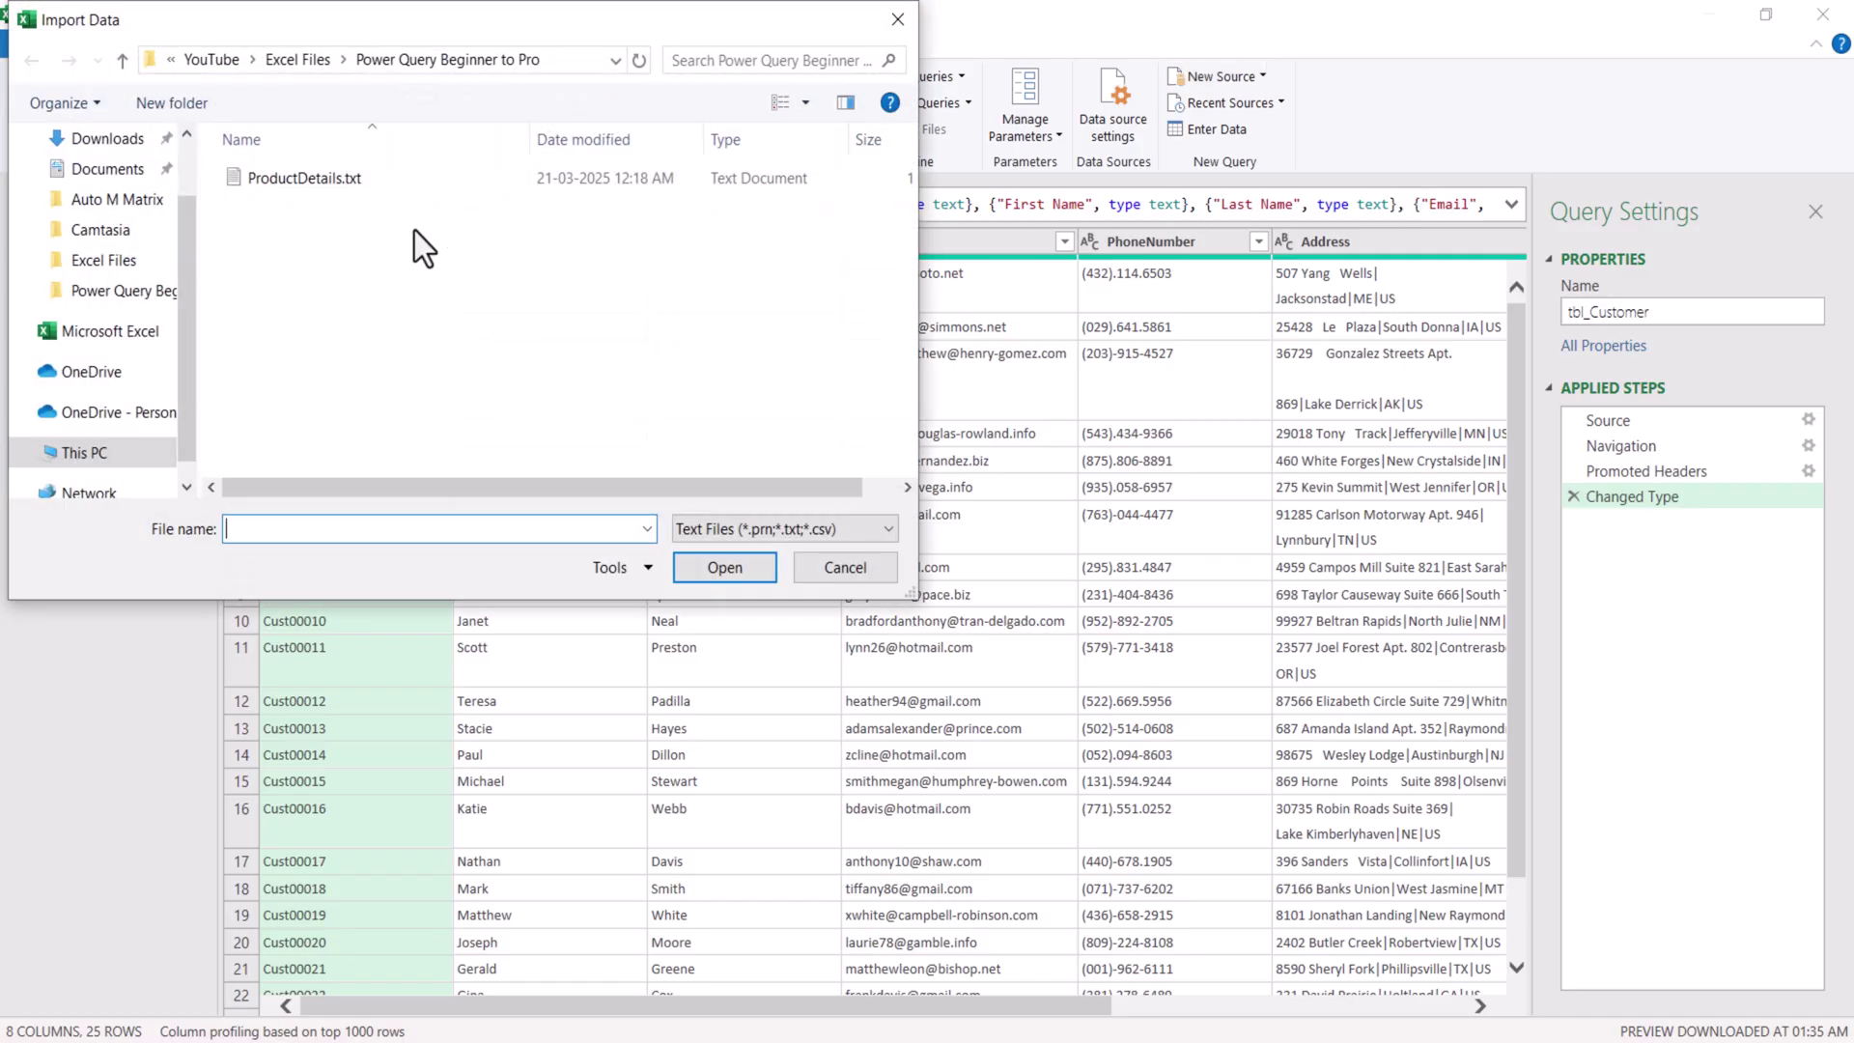
click(285, 184)
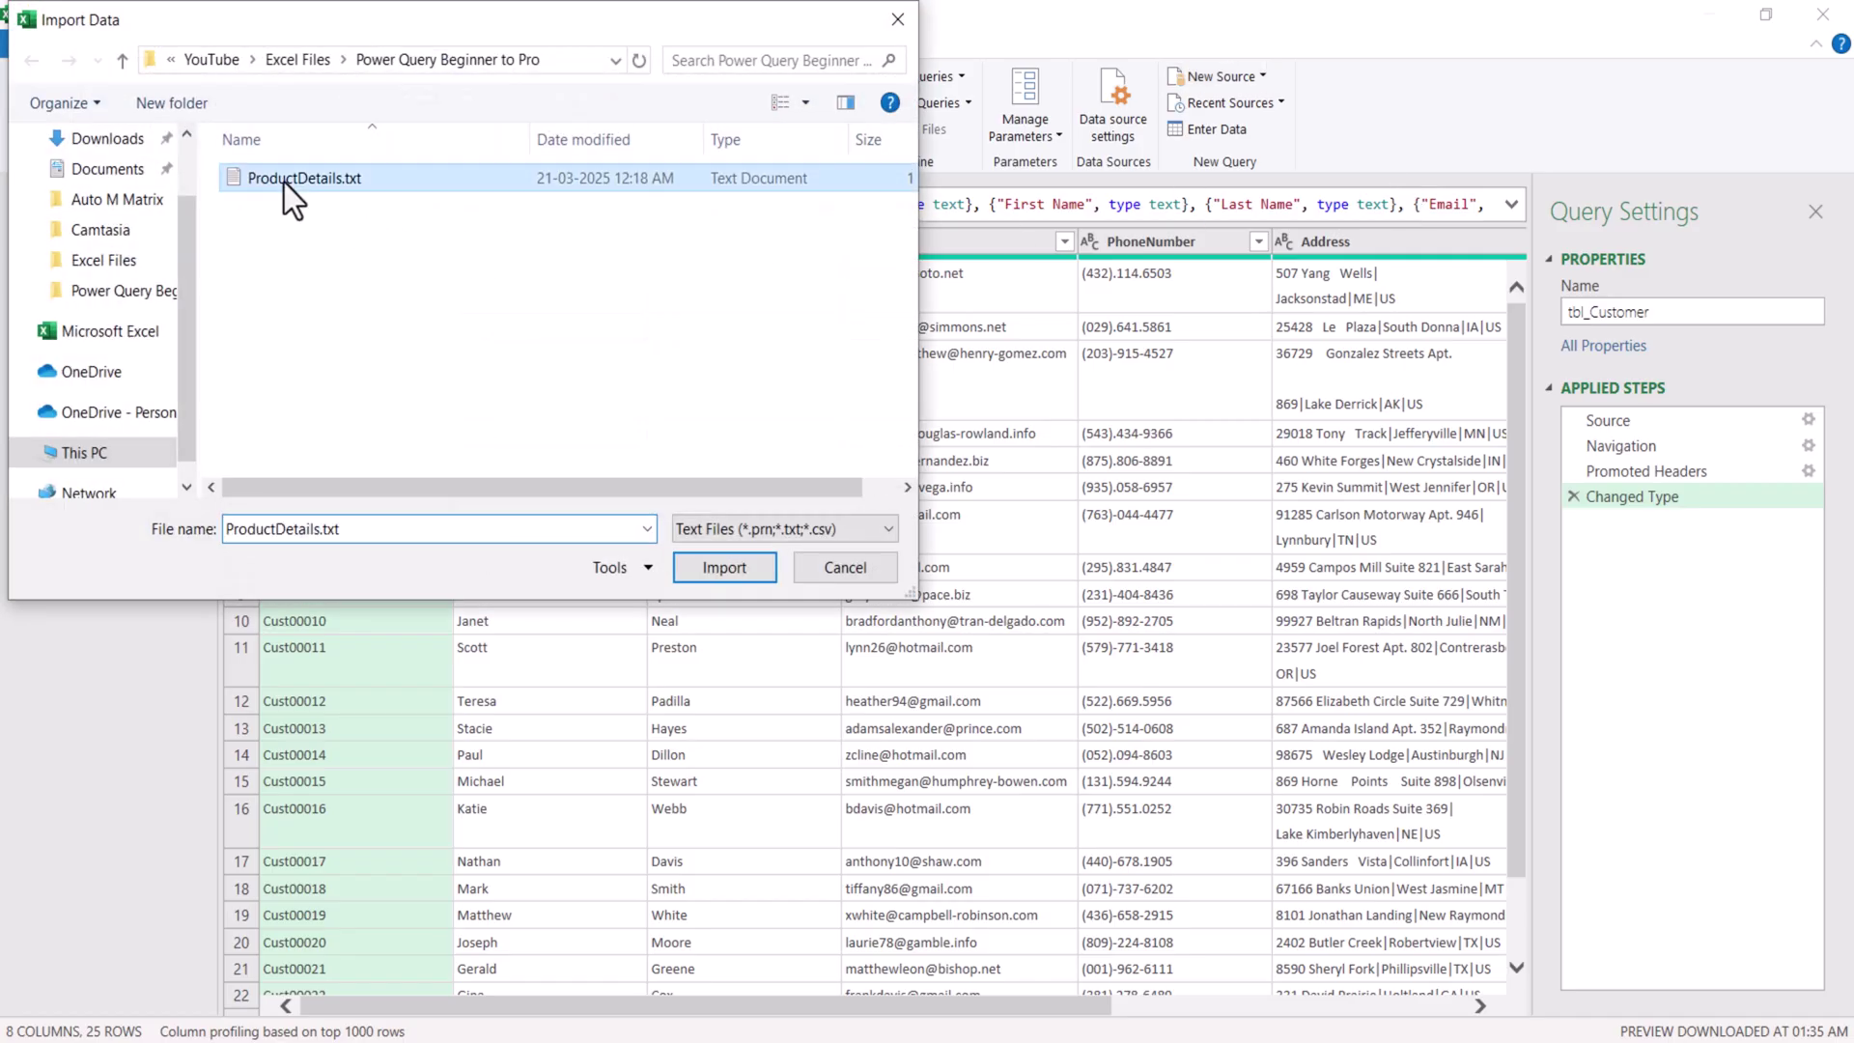
click(726, 569)
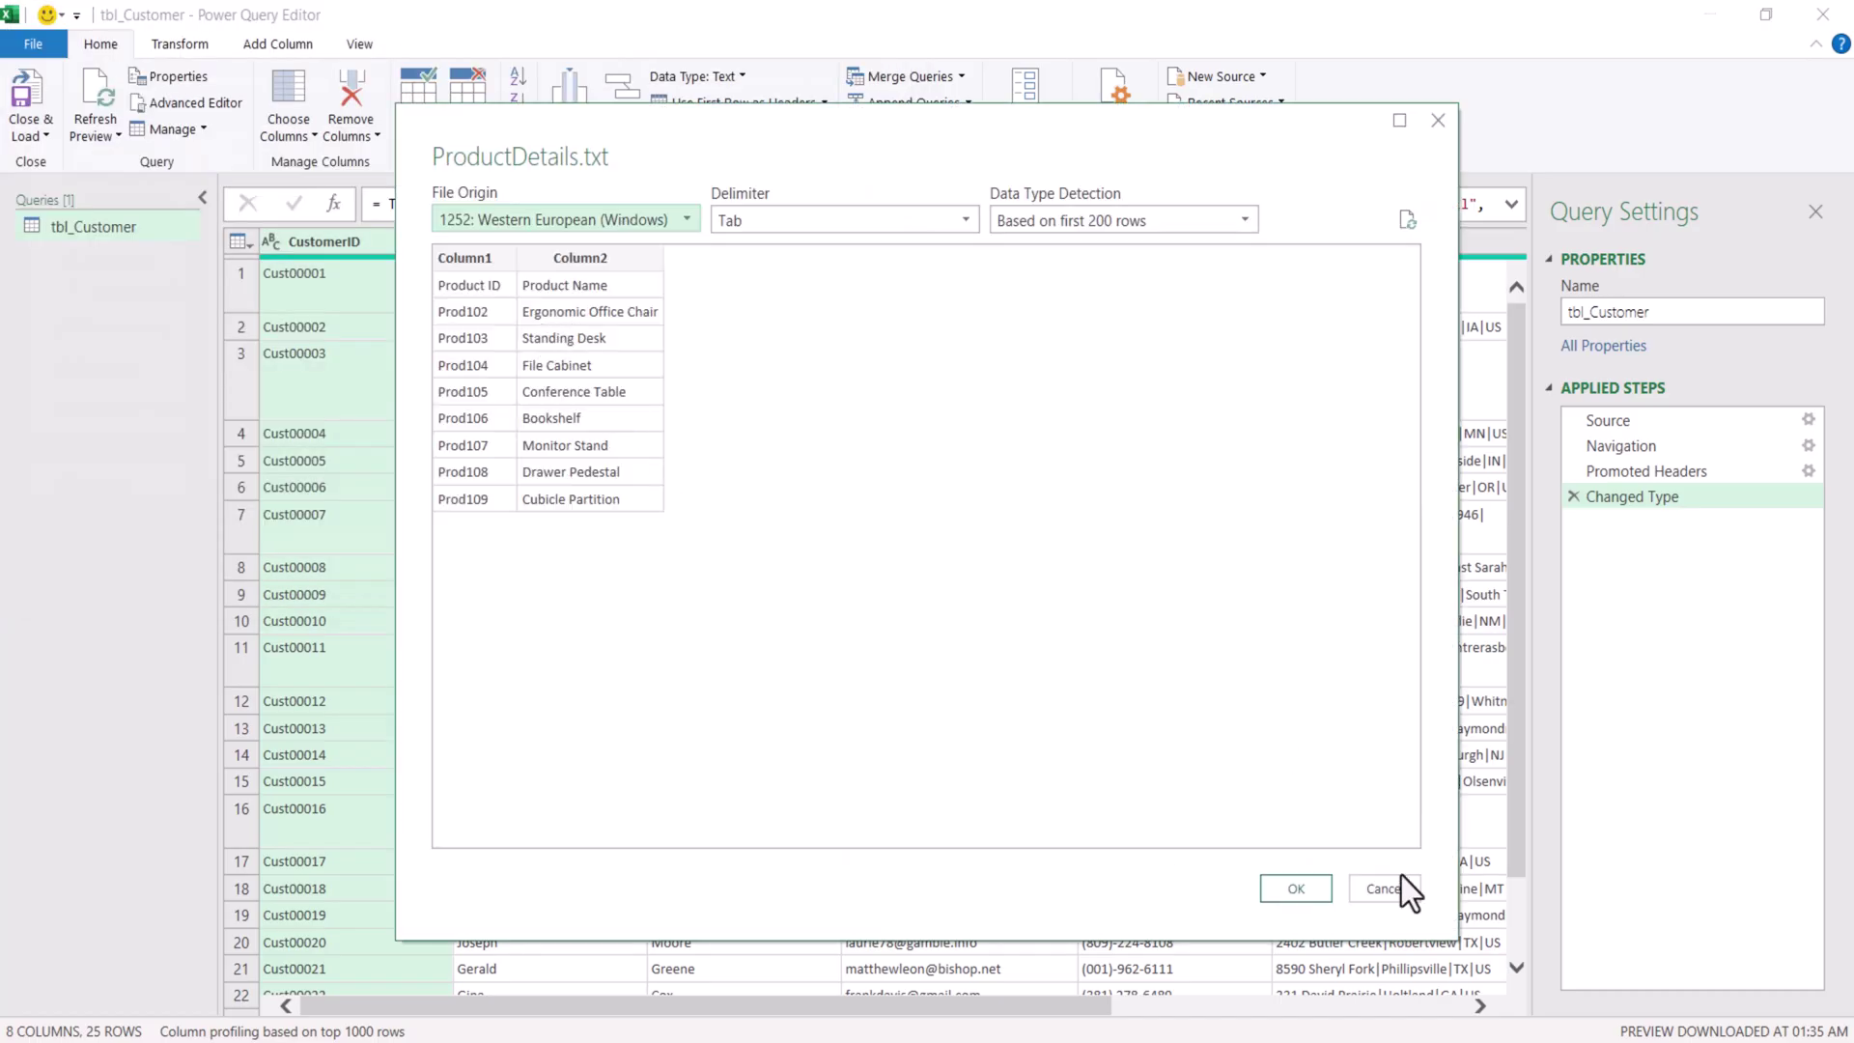
click(1296, 888)
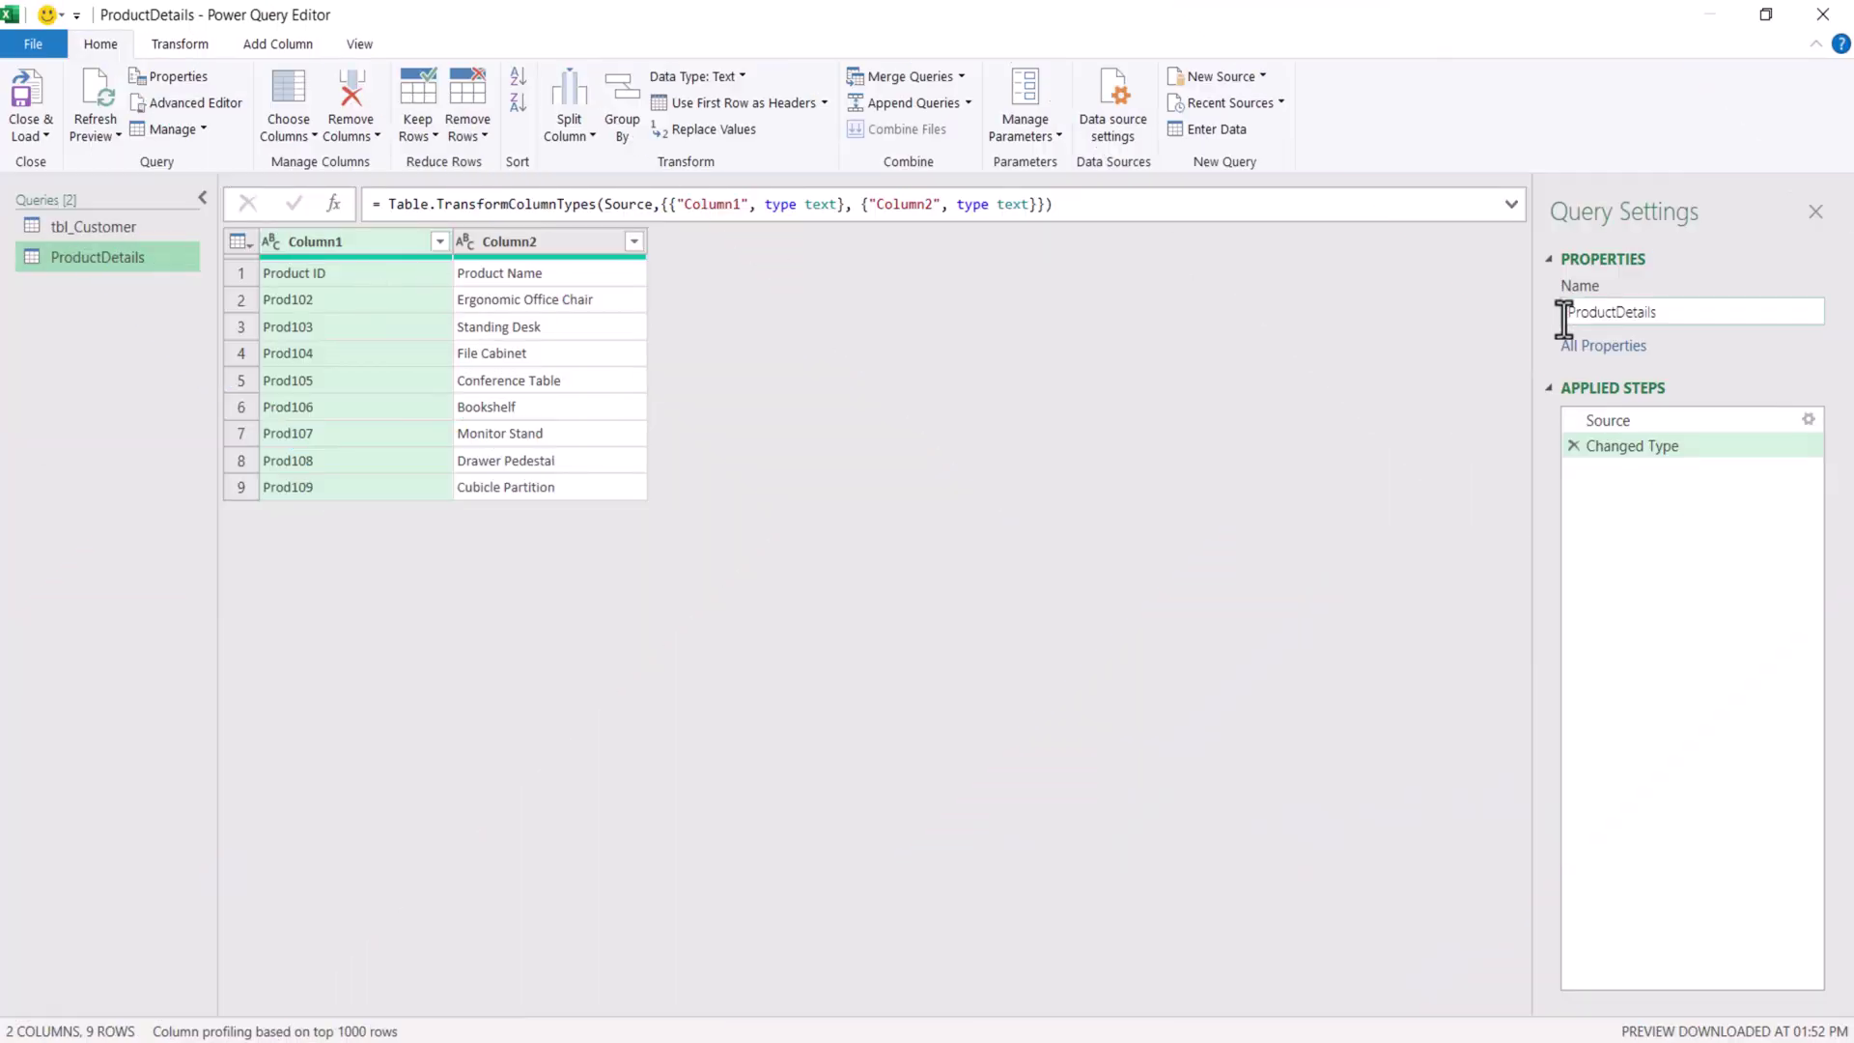
- Rename the ProductDetails query as tbl_Product
click(1570, 312)
text(tbl)
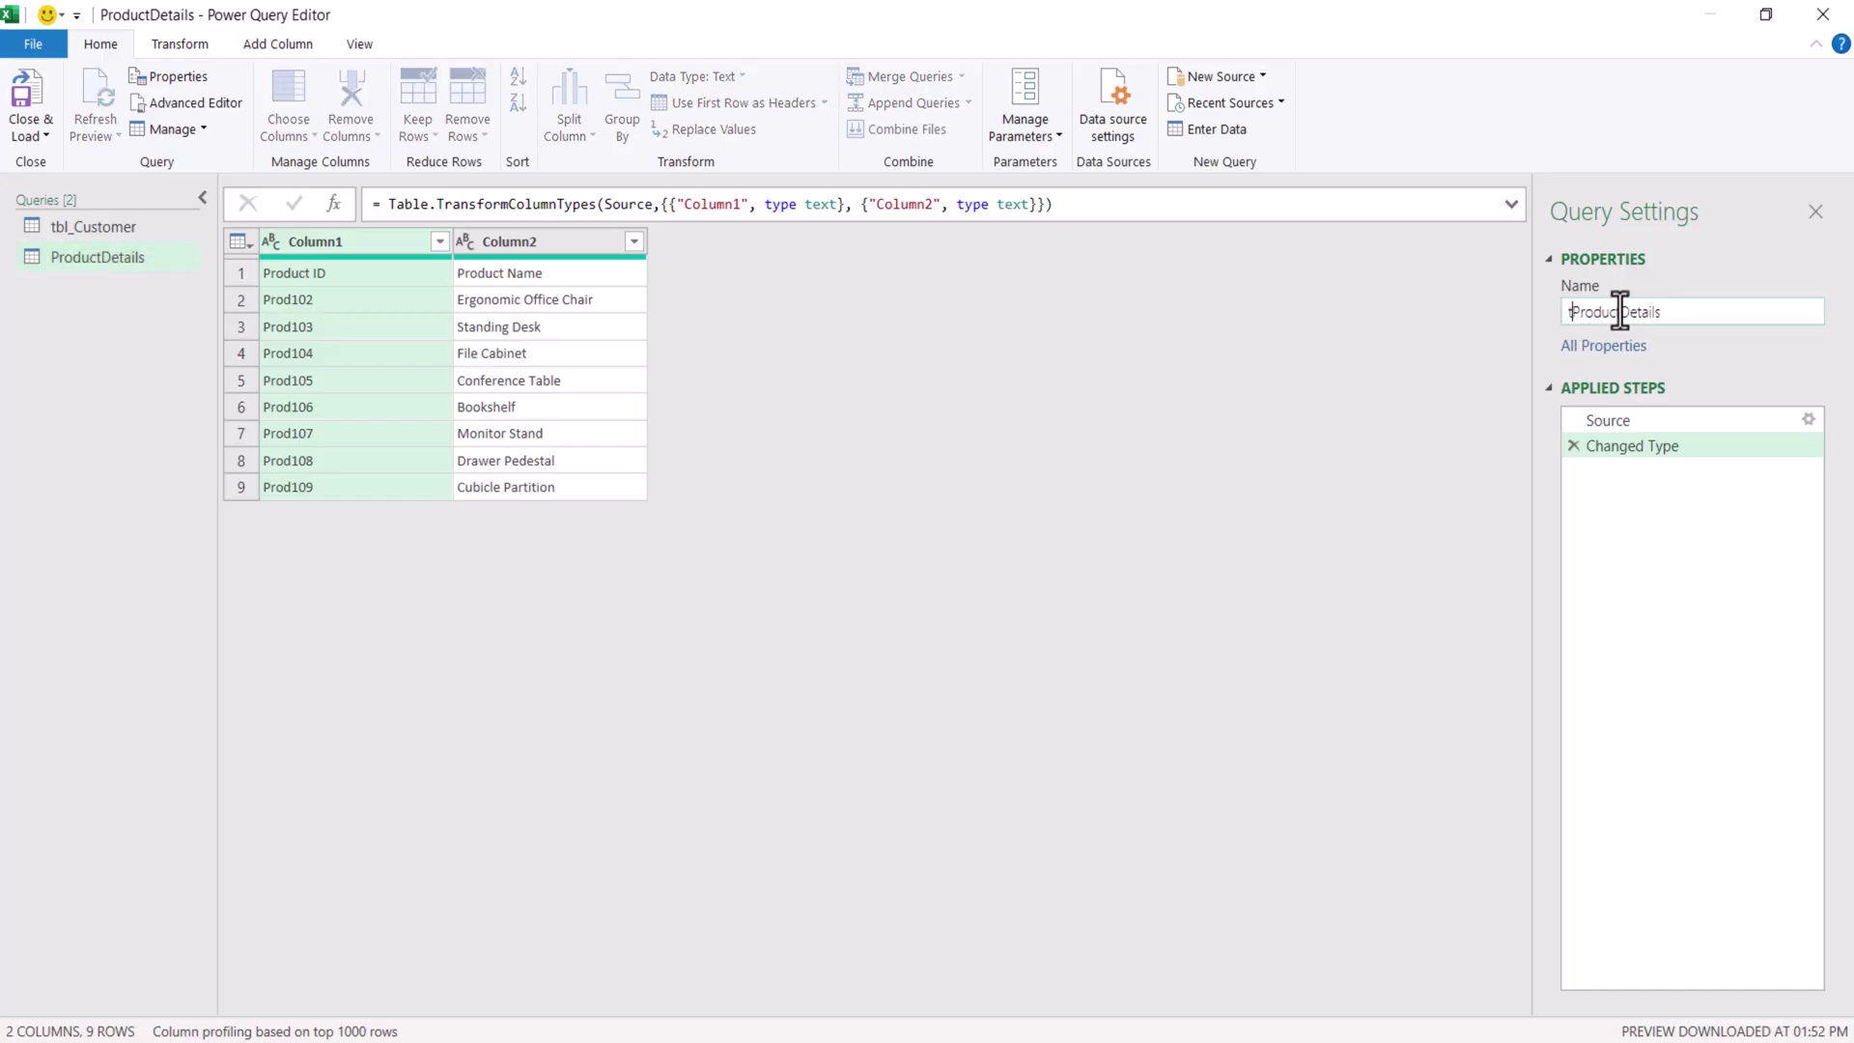
text(_)
key(End)
key(BackSpace)
key(BackSpace)
key(BackSpace)
key(BackSpace)
key(BackSpace)
key(BackSpace)
key(BackSpace)
key(Return)
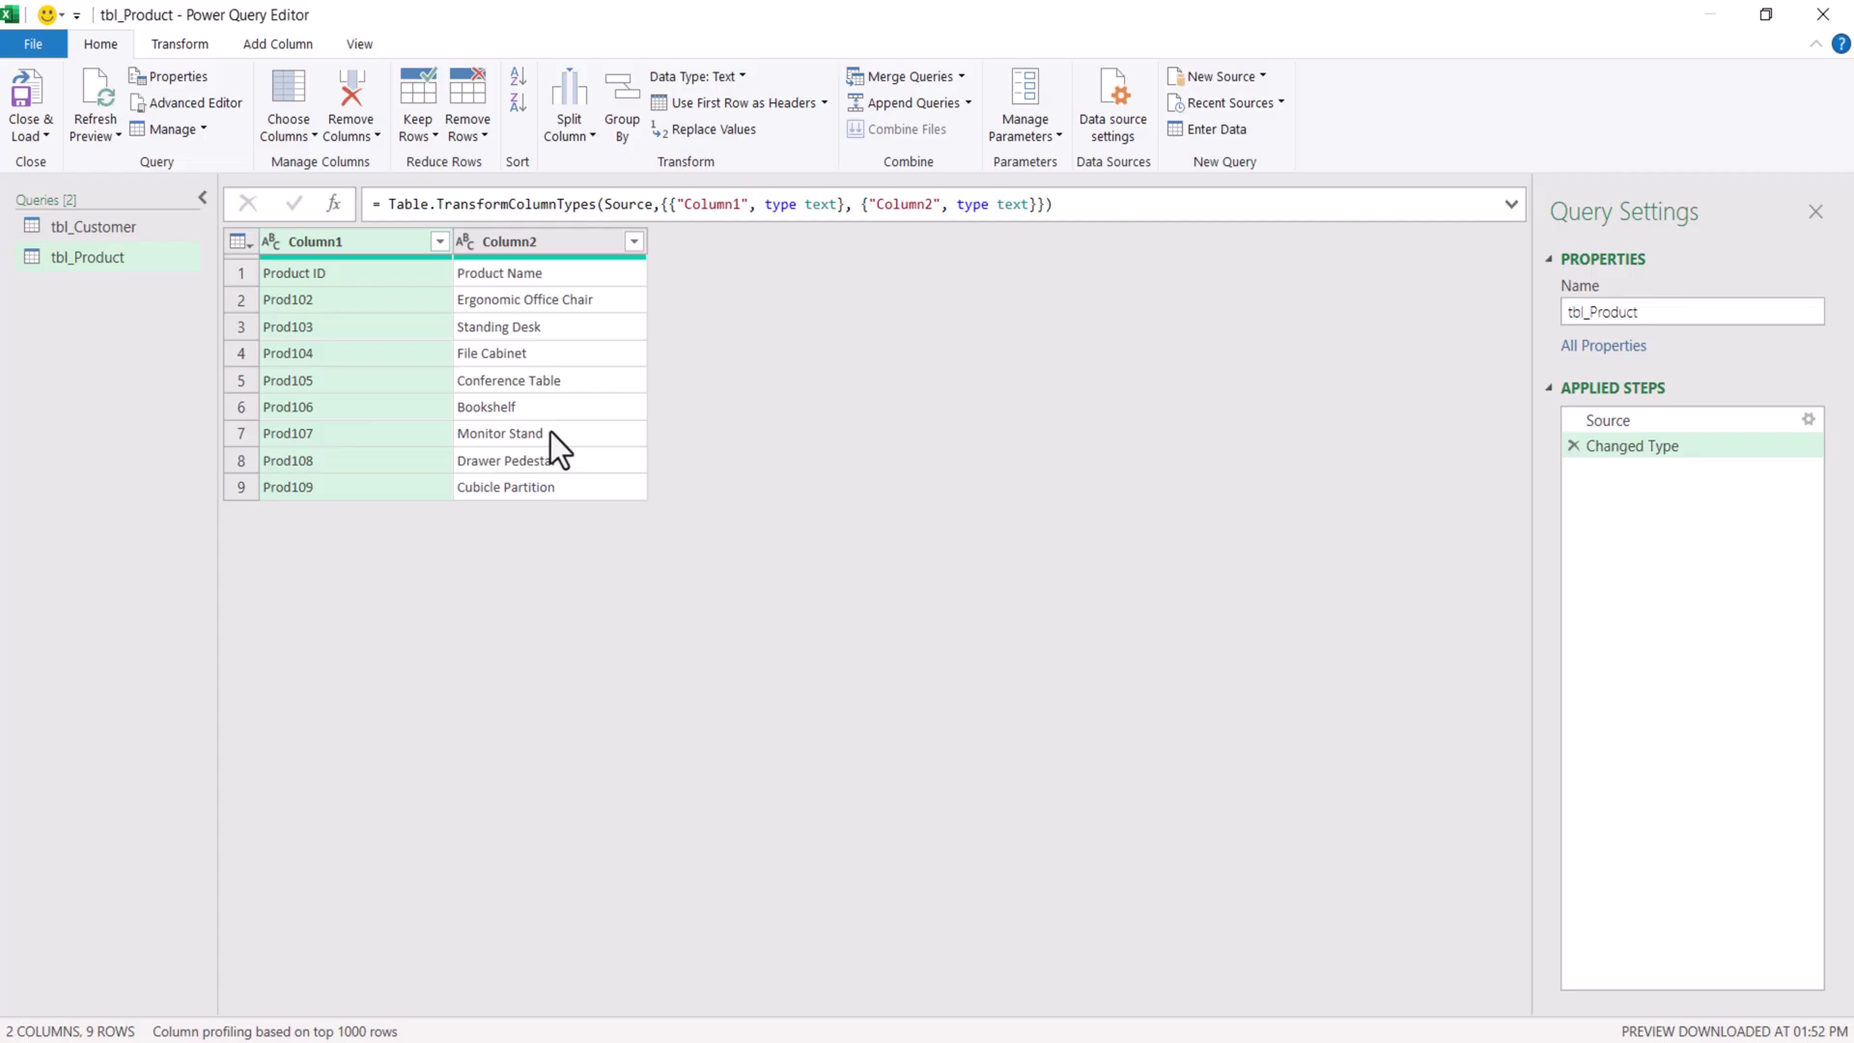
- Remove the Changed Type step from the tbl_Product query and use its first row as headers
click(1573, 447)
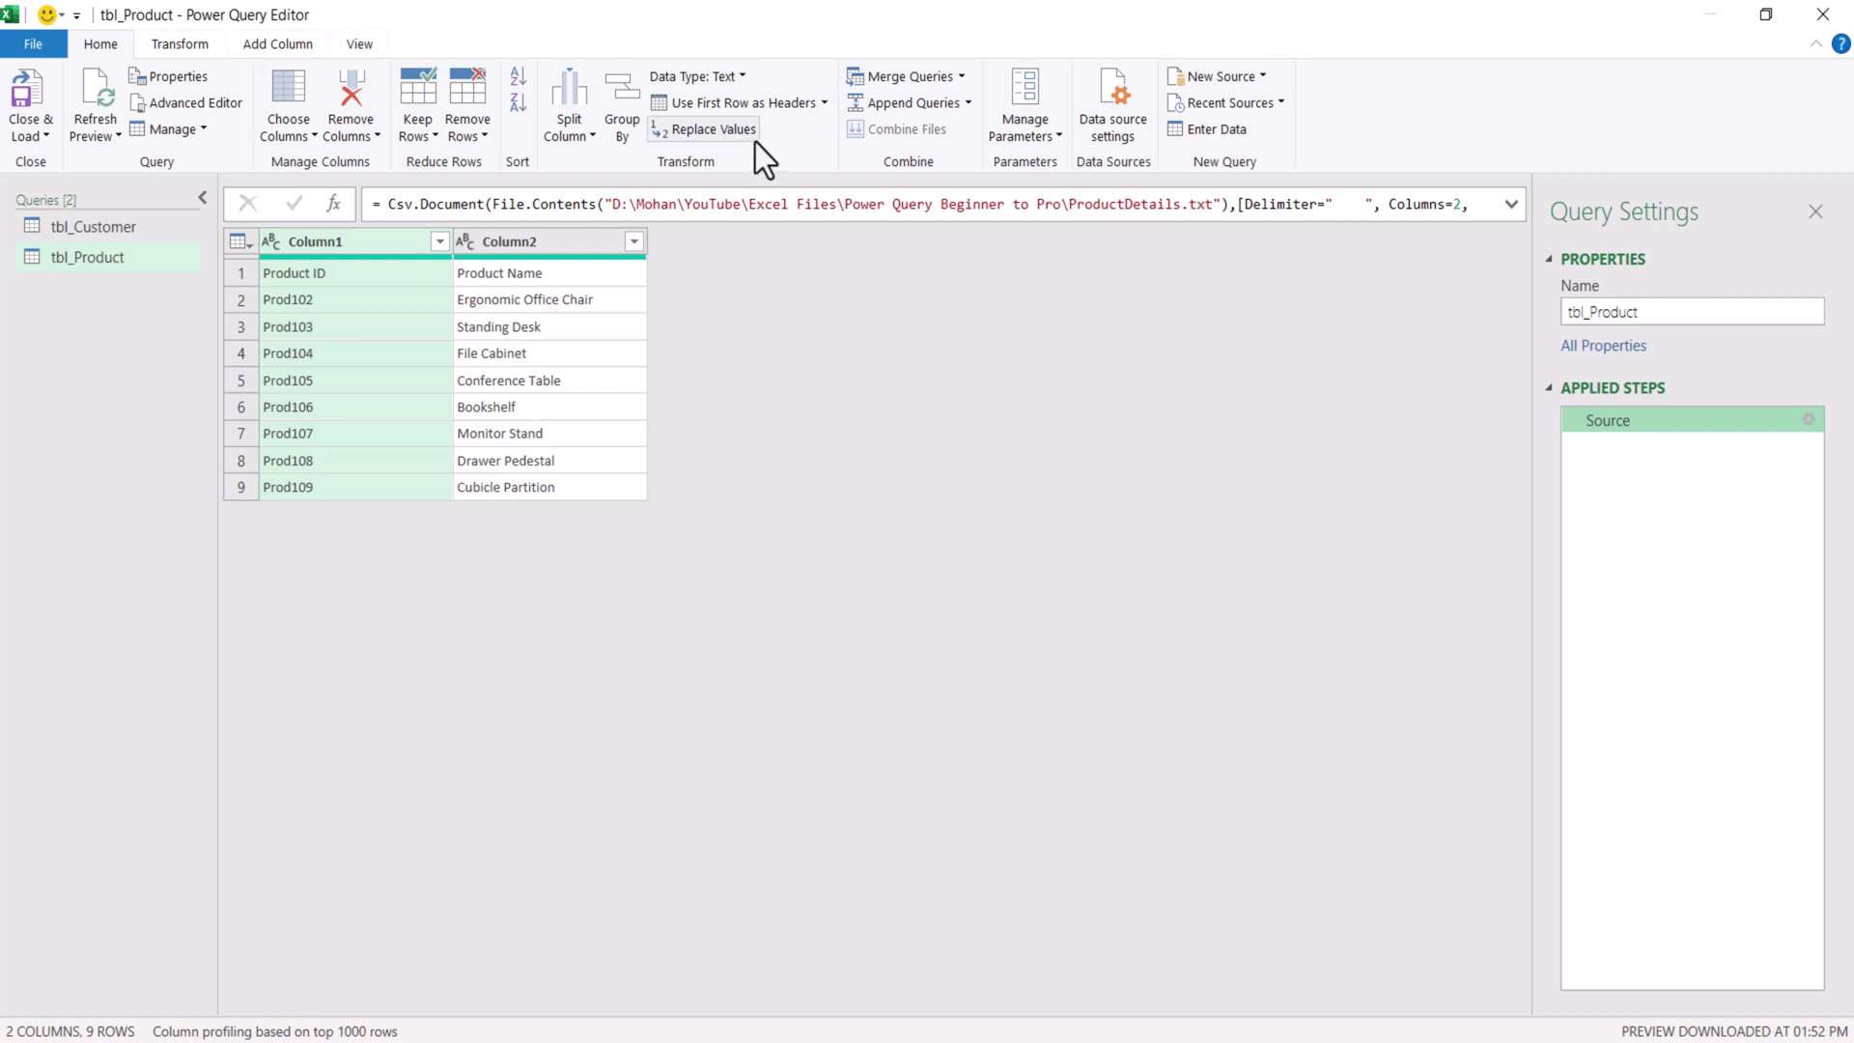
click(755, 106)
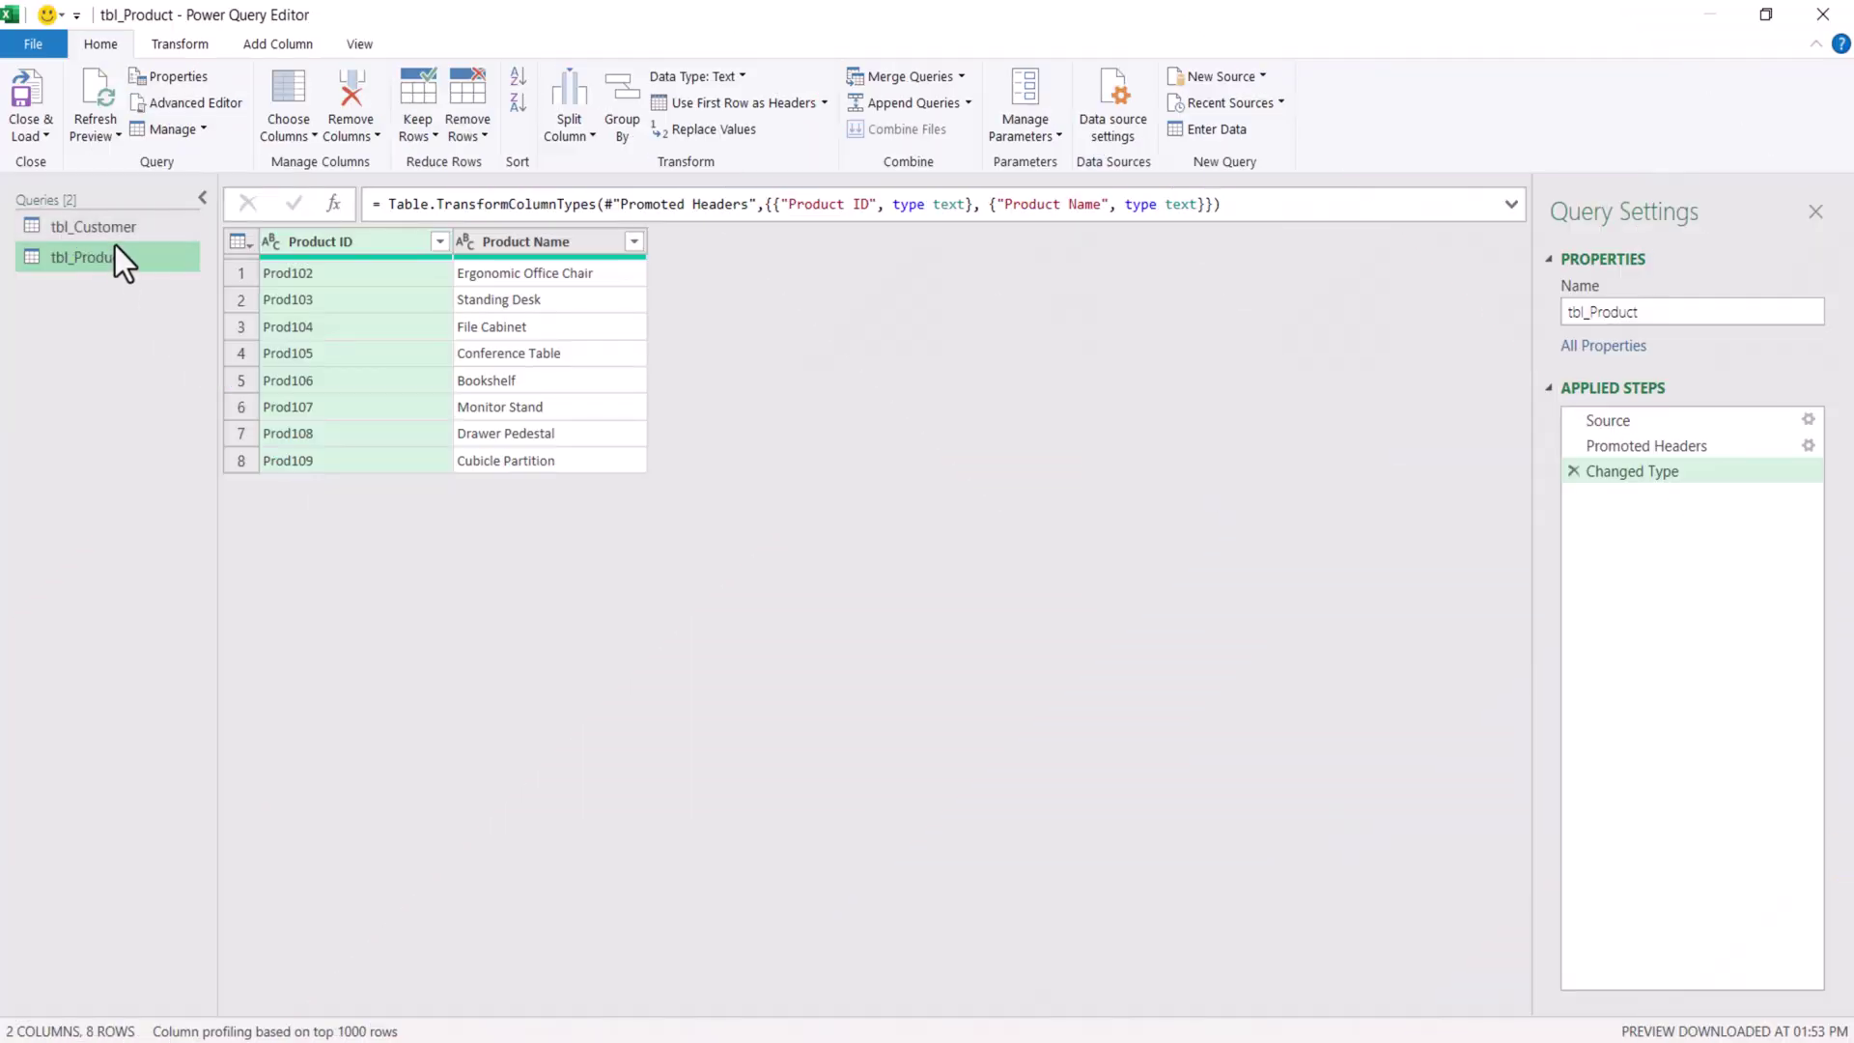
- In the tbl_Customer query, remove the Changed Type step and promote the first row to headers
click(114, 236)
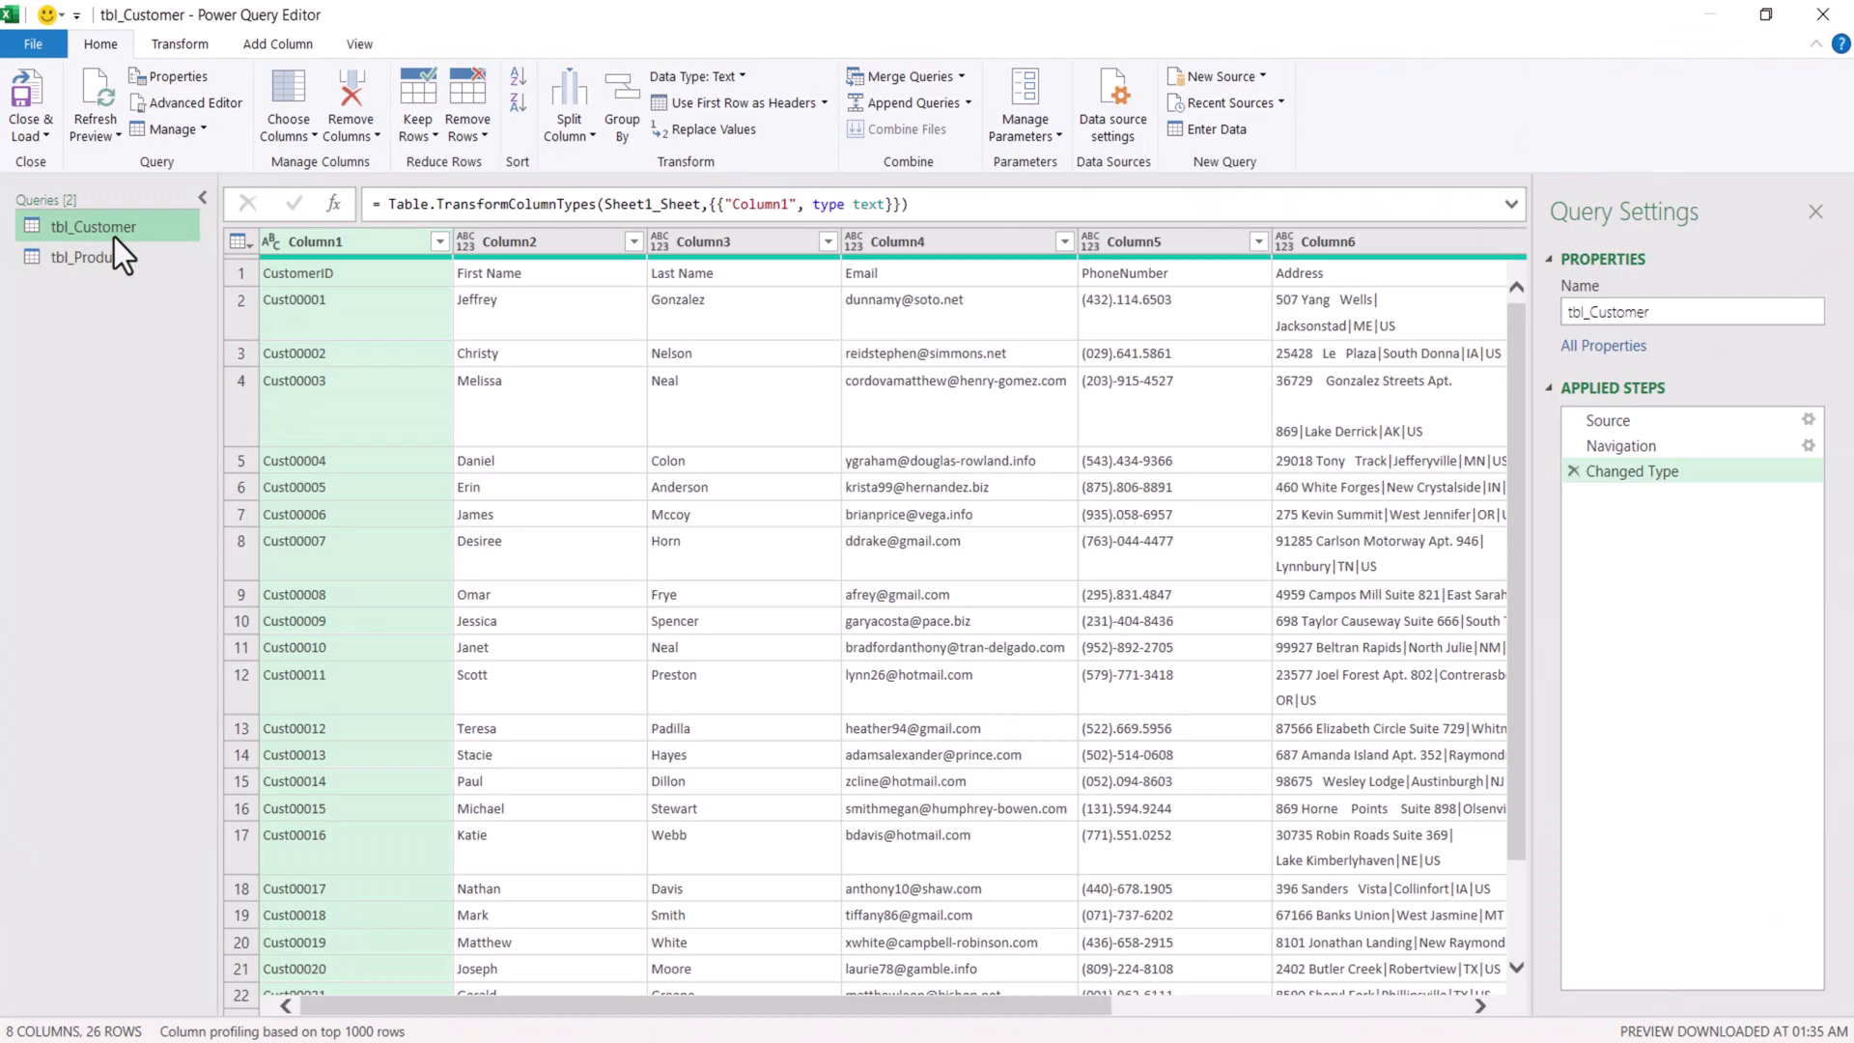
click(1573, 472)
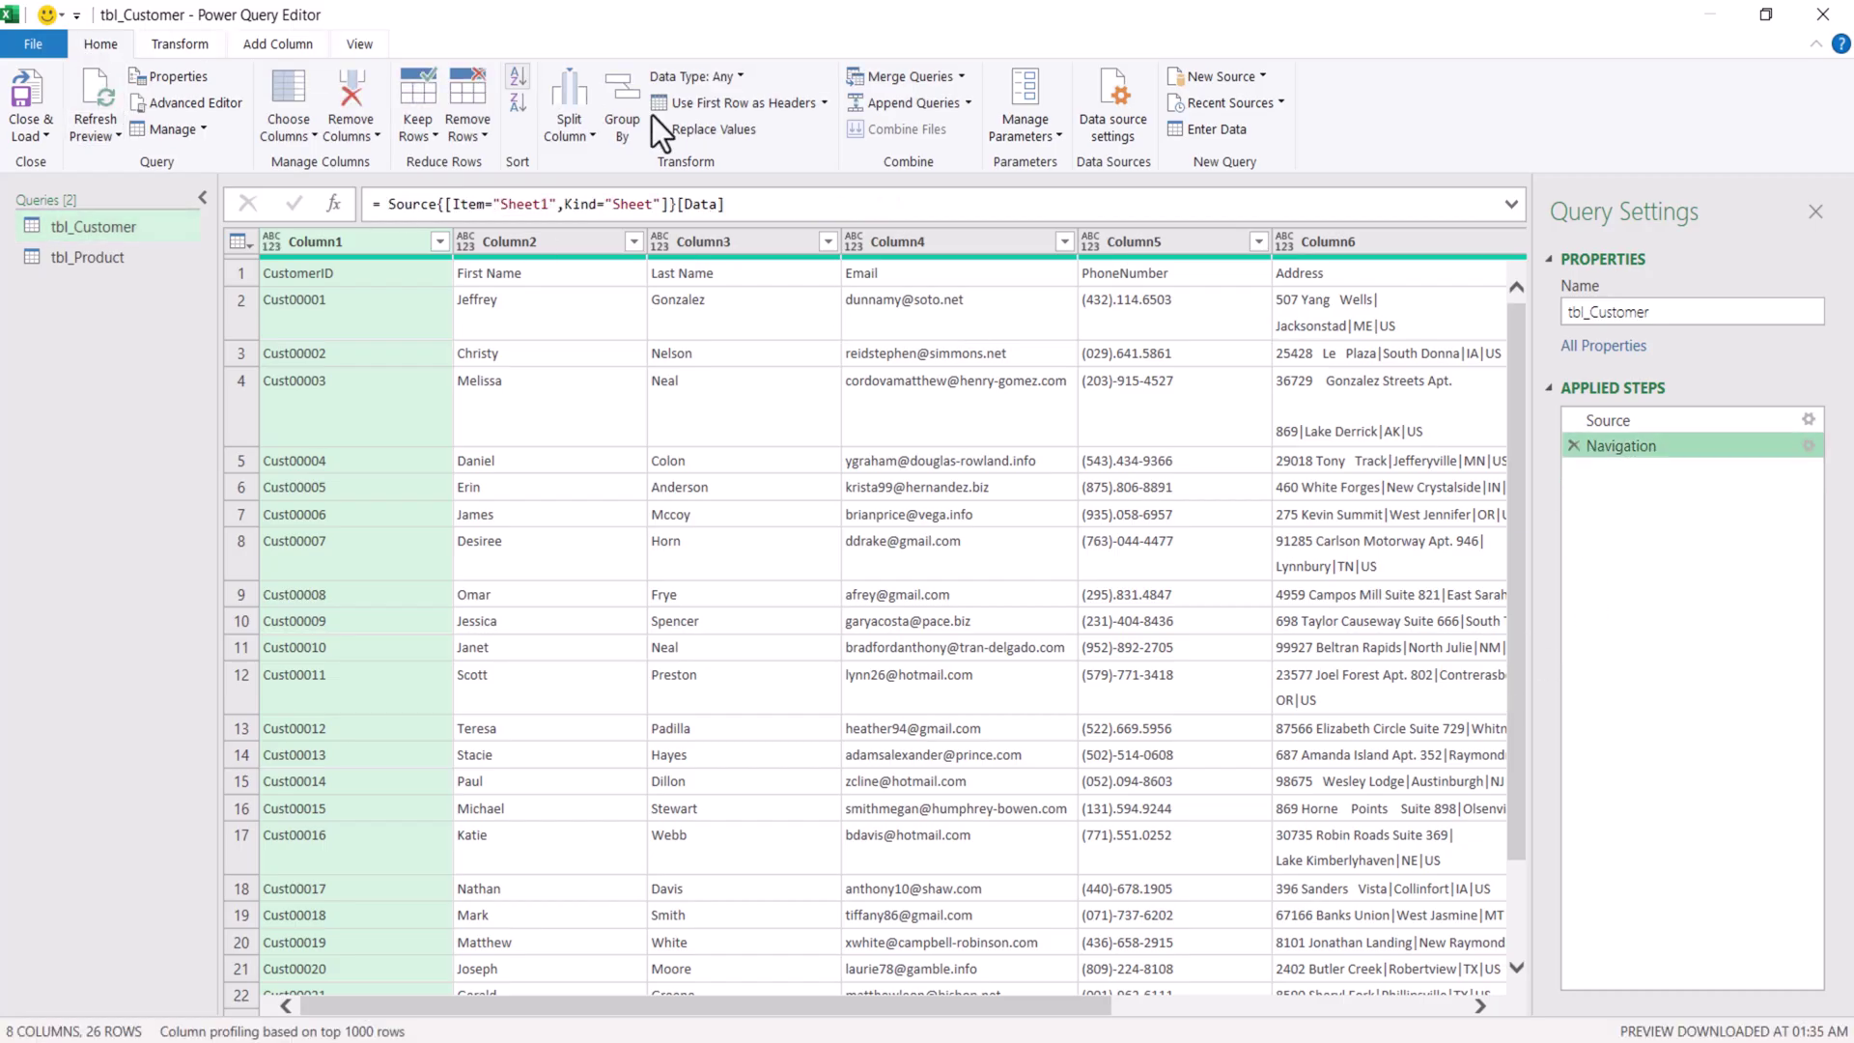
click(715, 106)
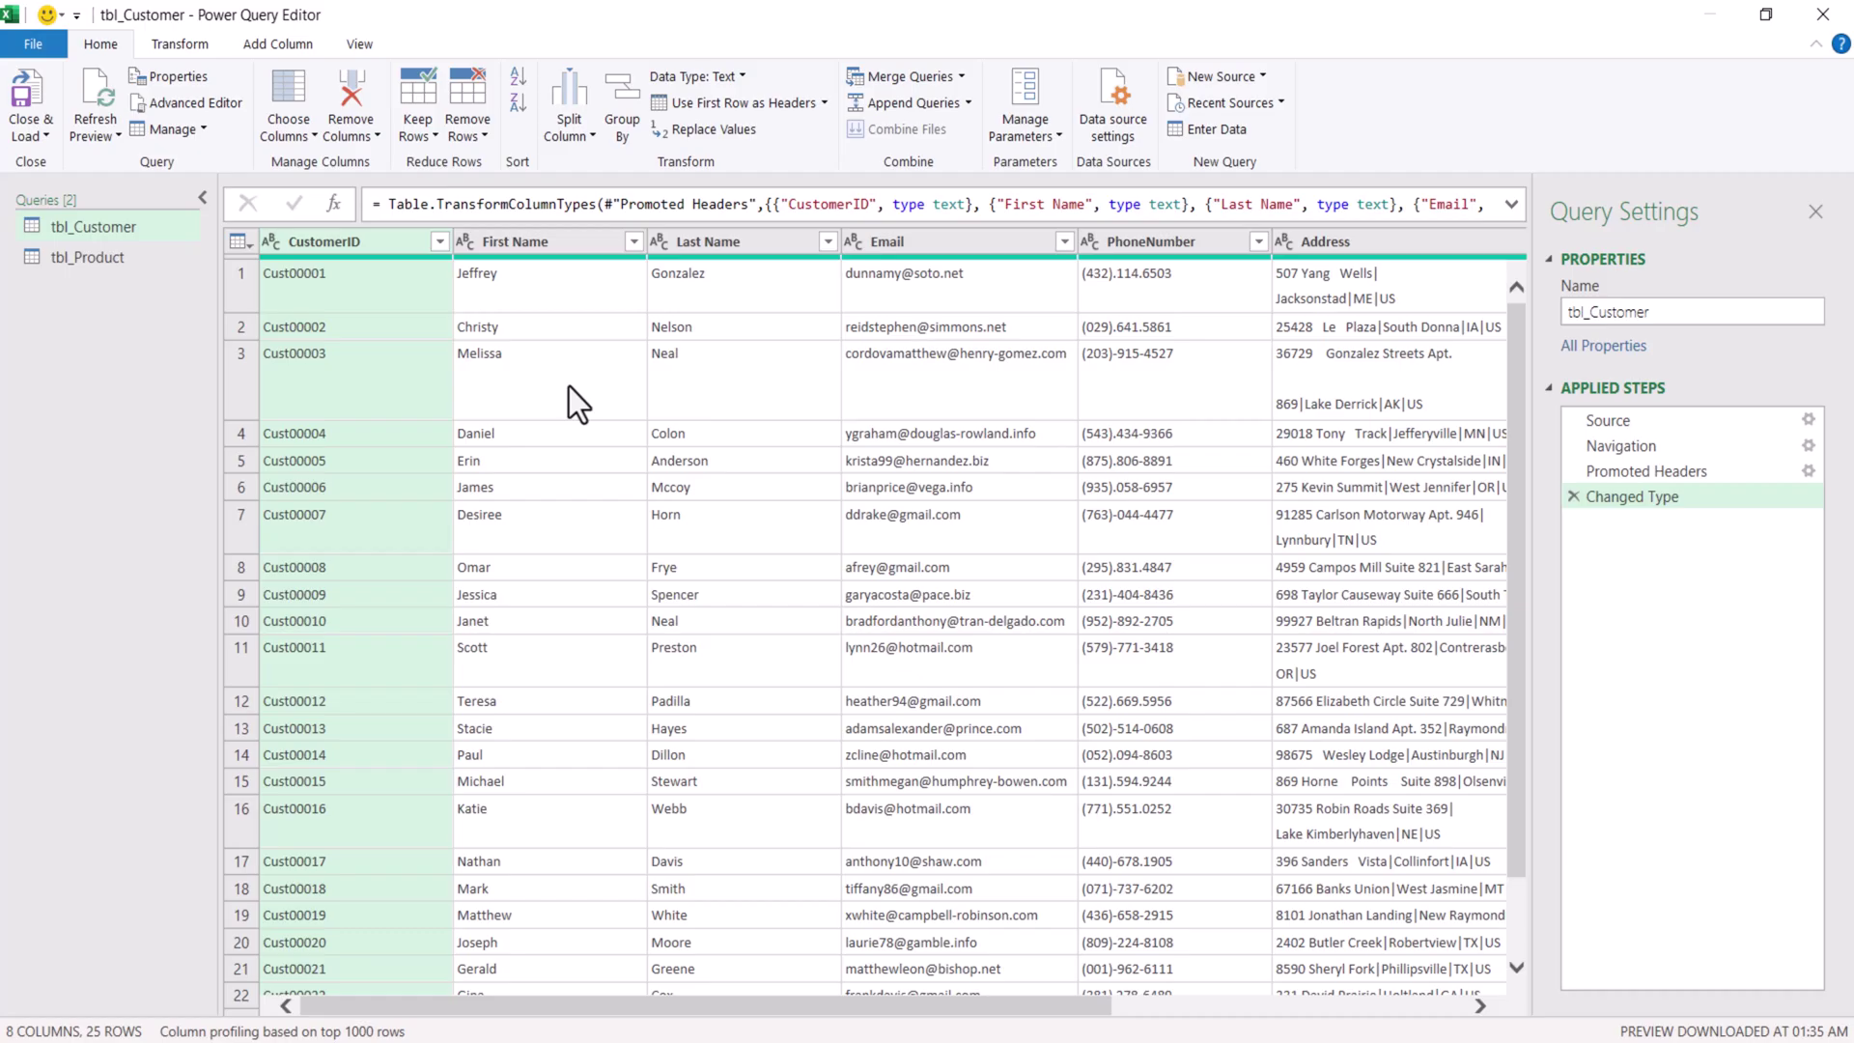
- Try merging the First Name and Last Name columns in place as Full Name with a Space separator, and remove that merge step
click(548, 243)
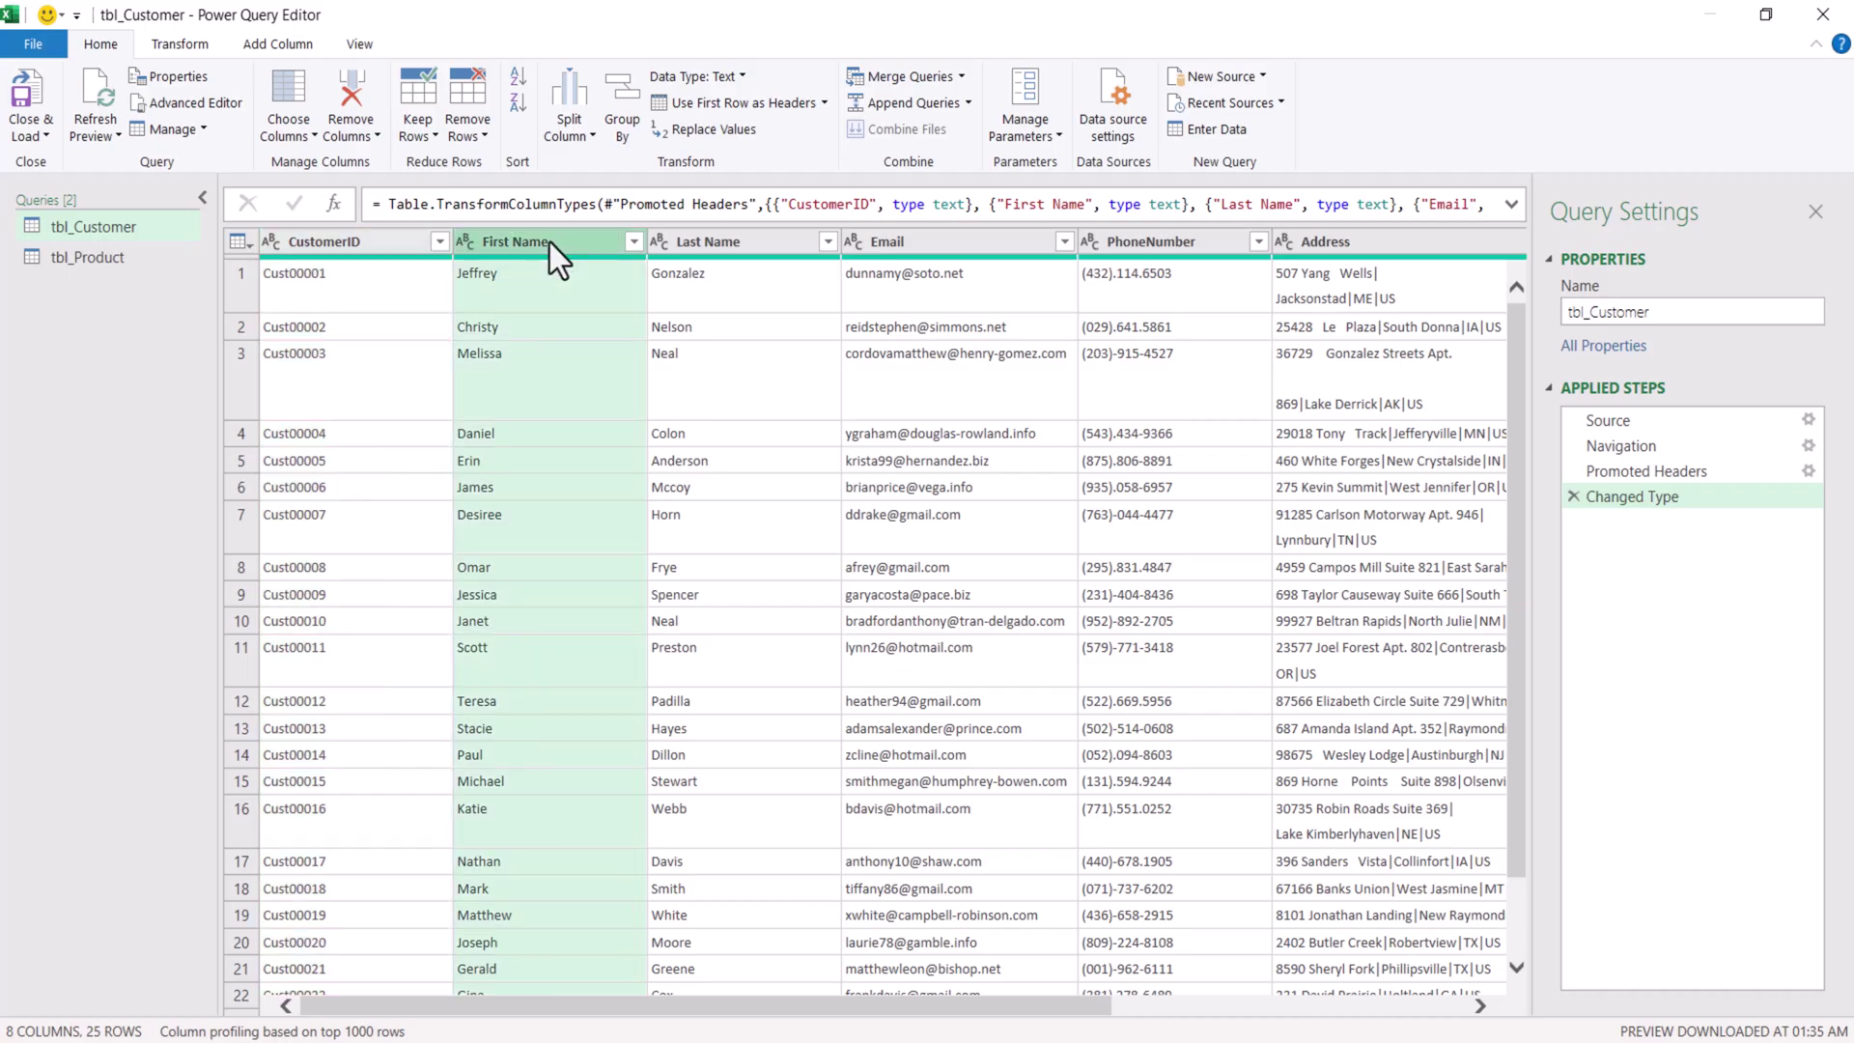
ctrl+click(721, 240)
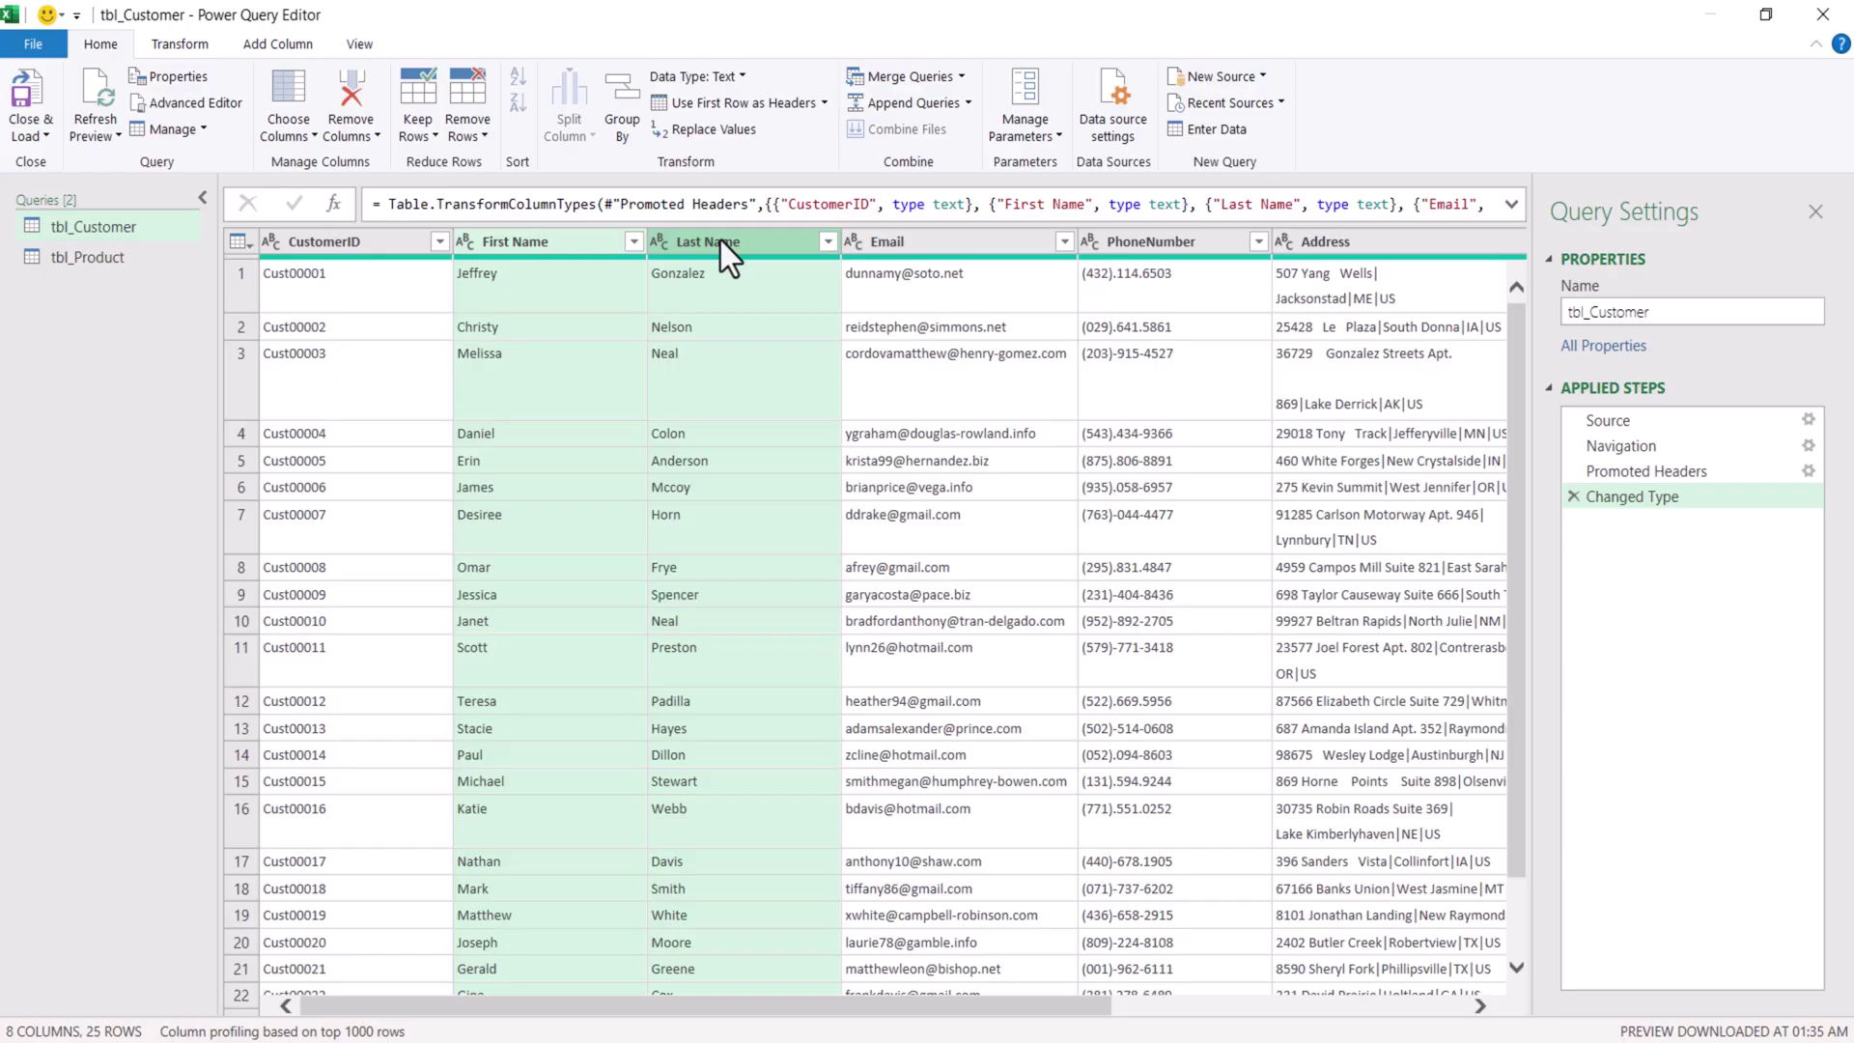
right_click(720, 240)
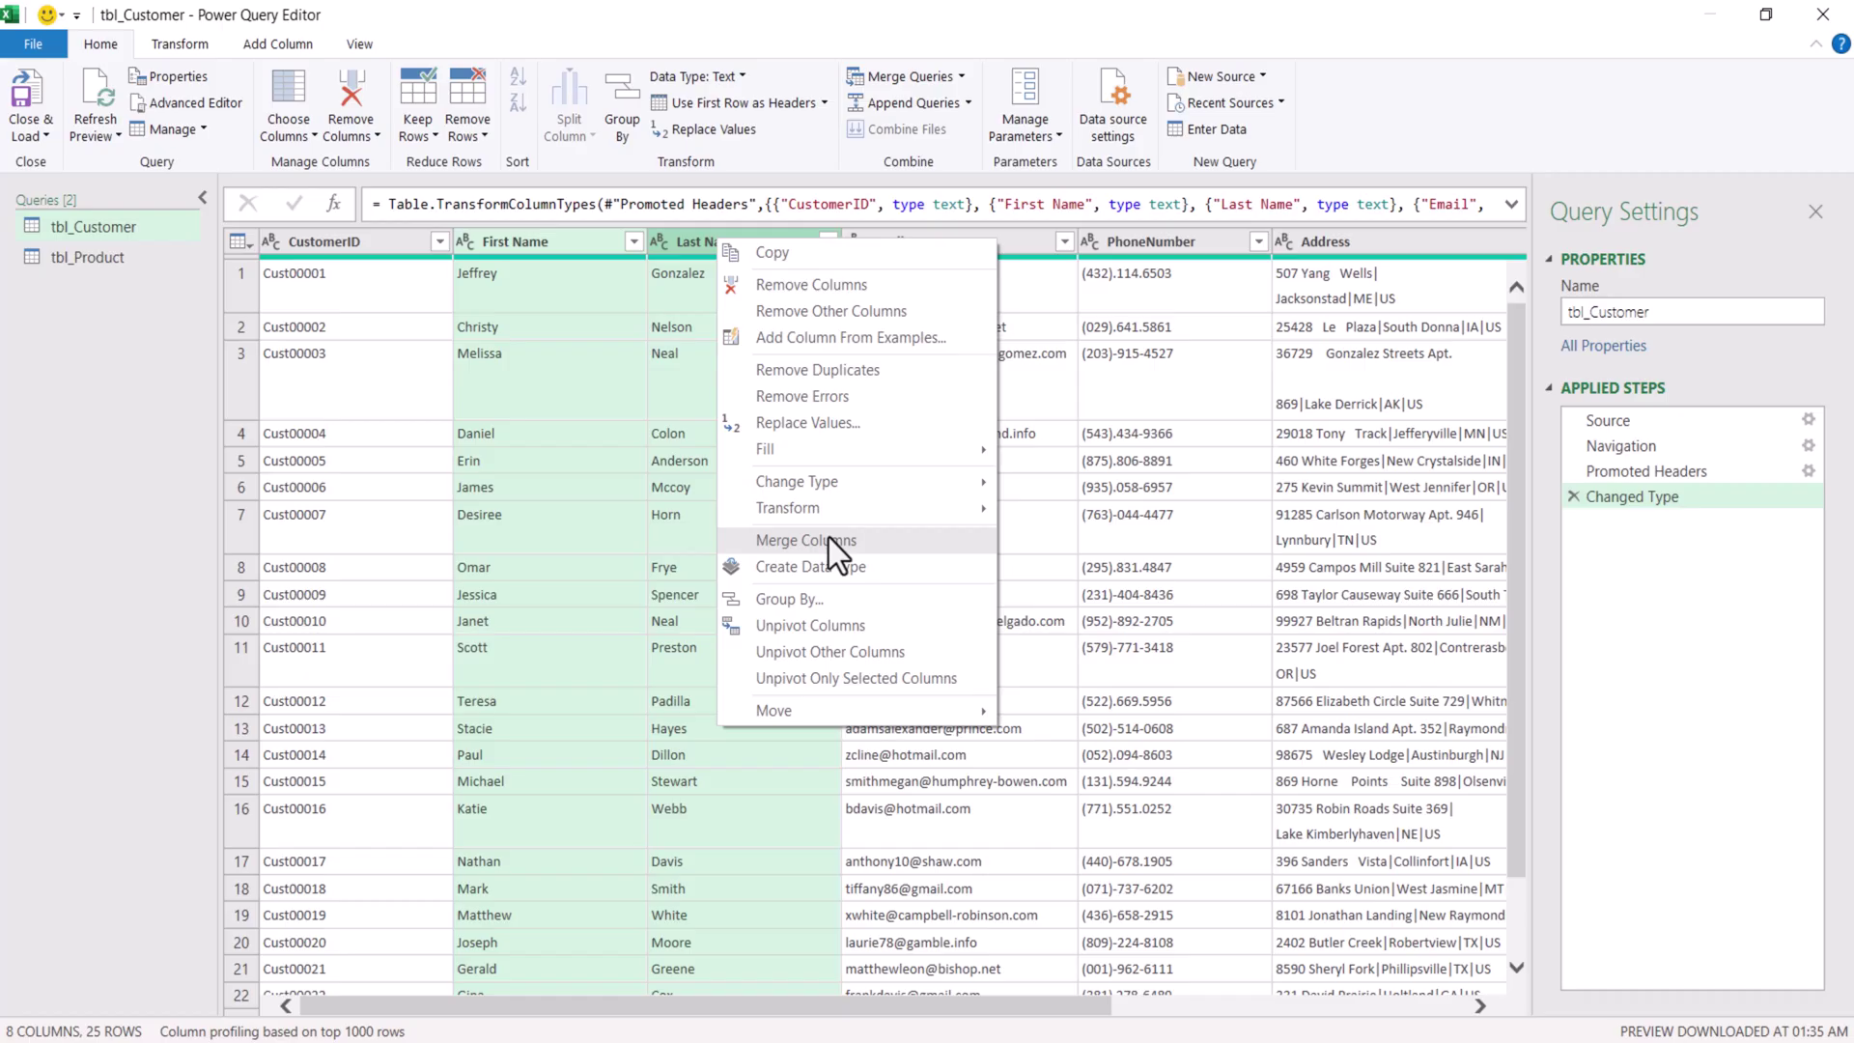
click(182, 52)
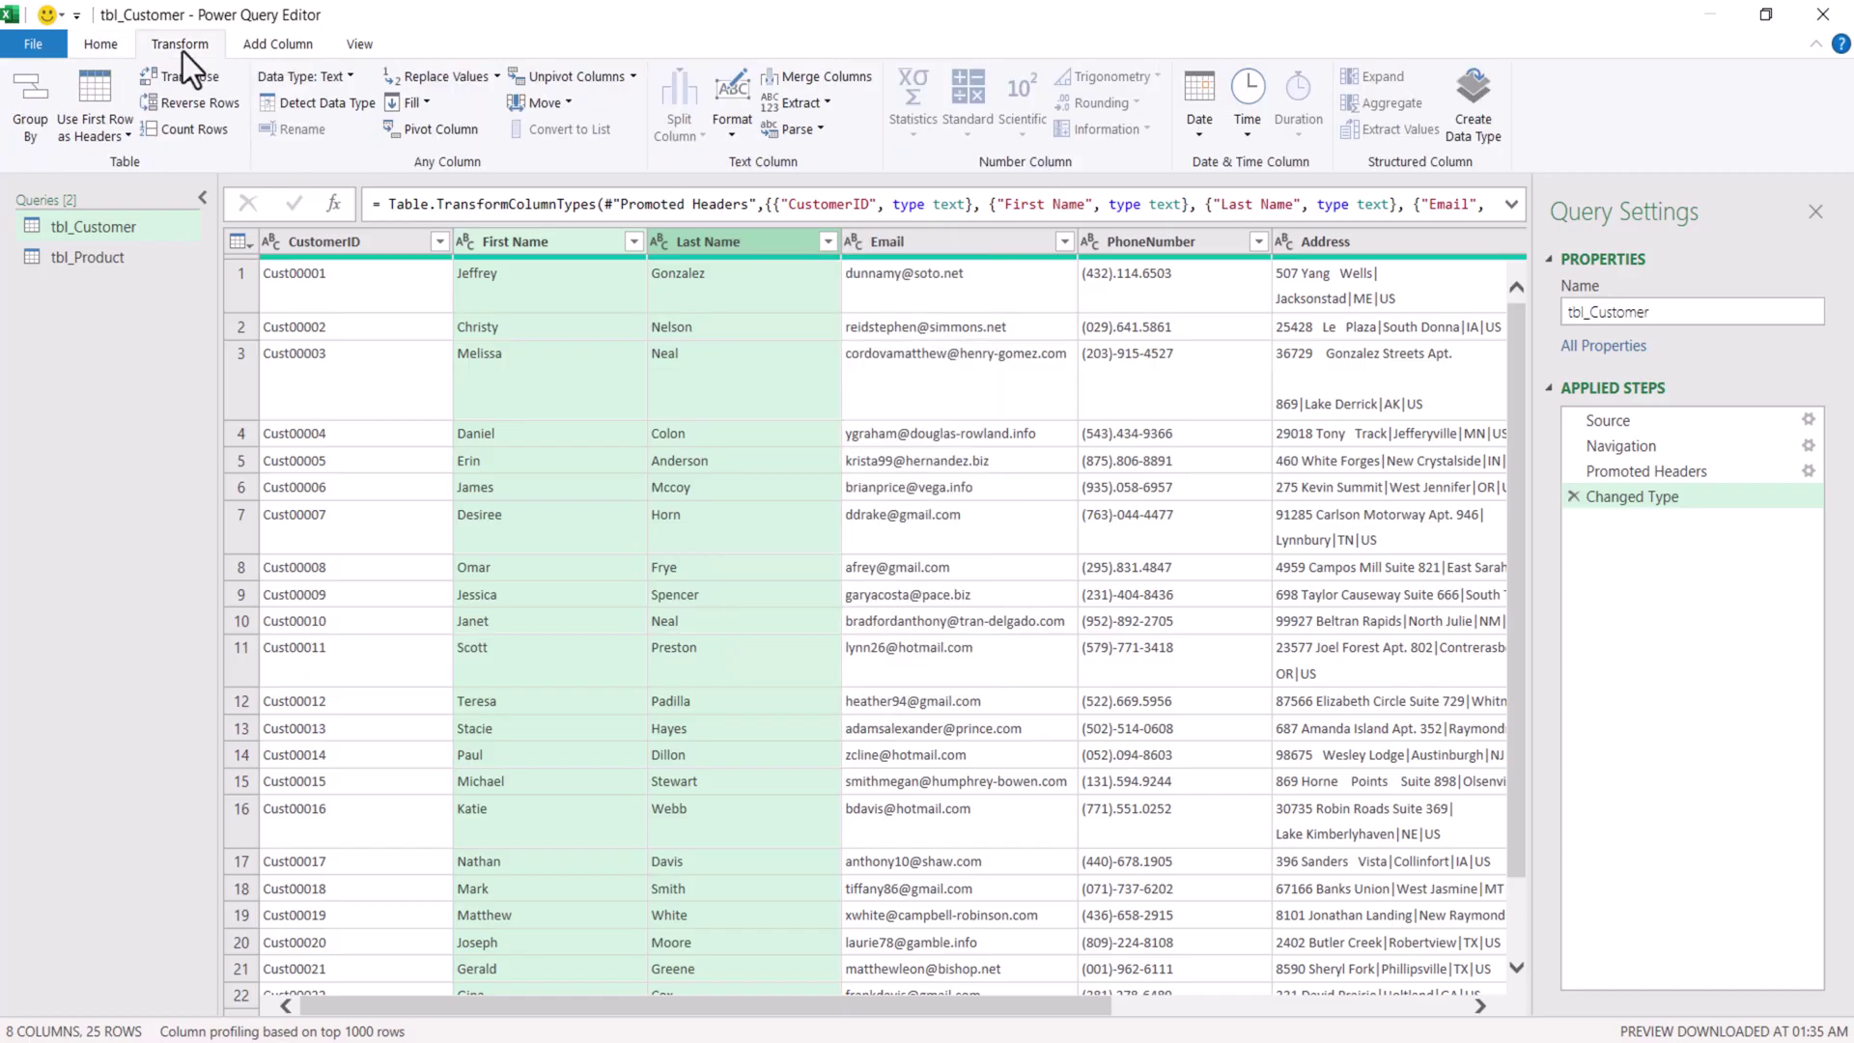
click(831, 79)
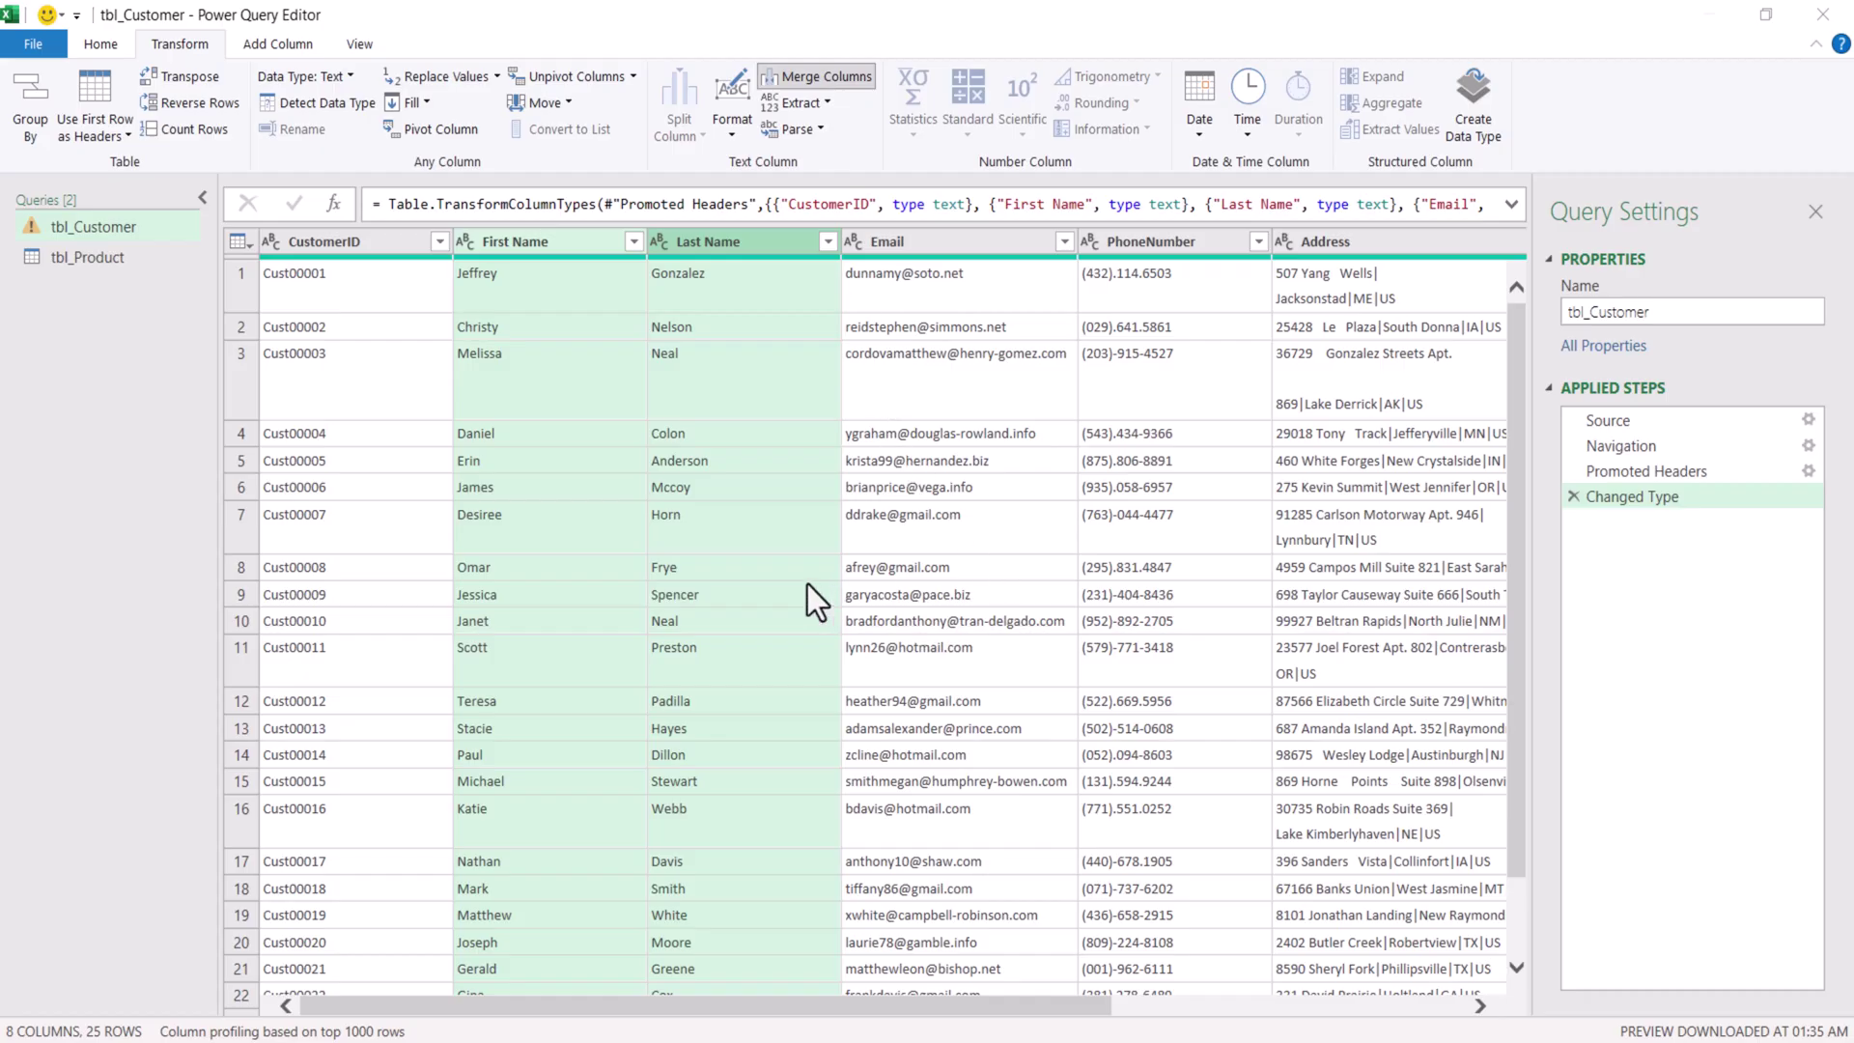
text(Full Name)
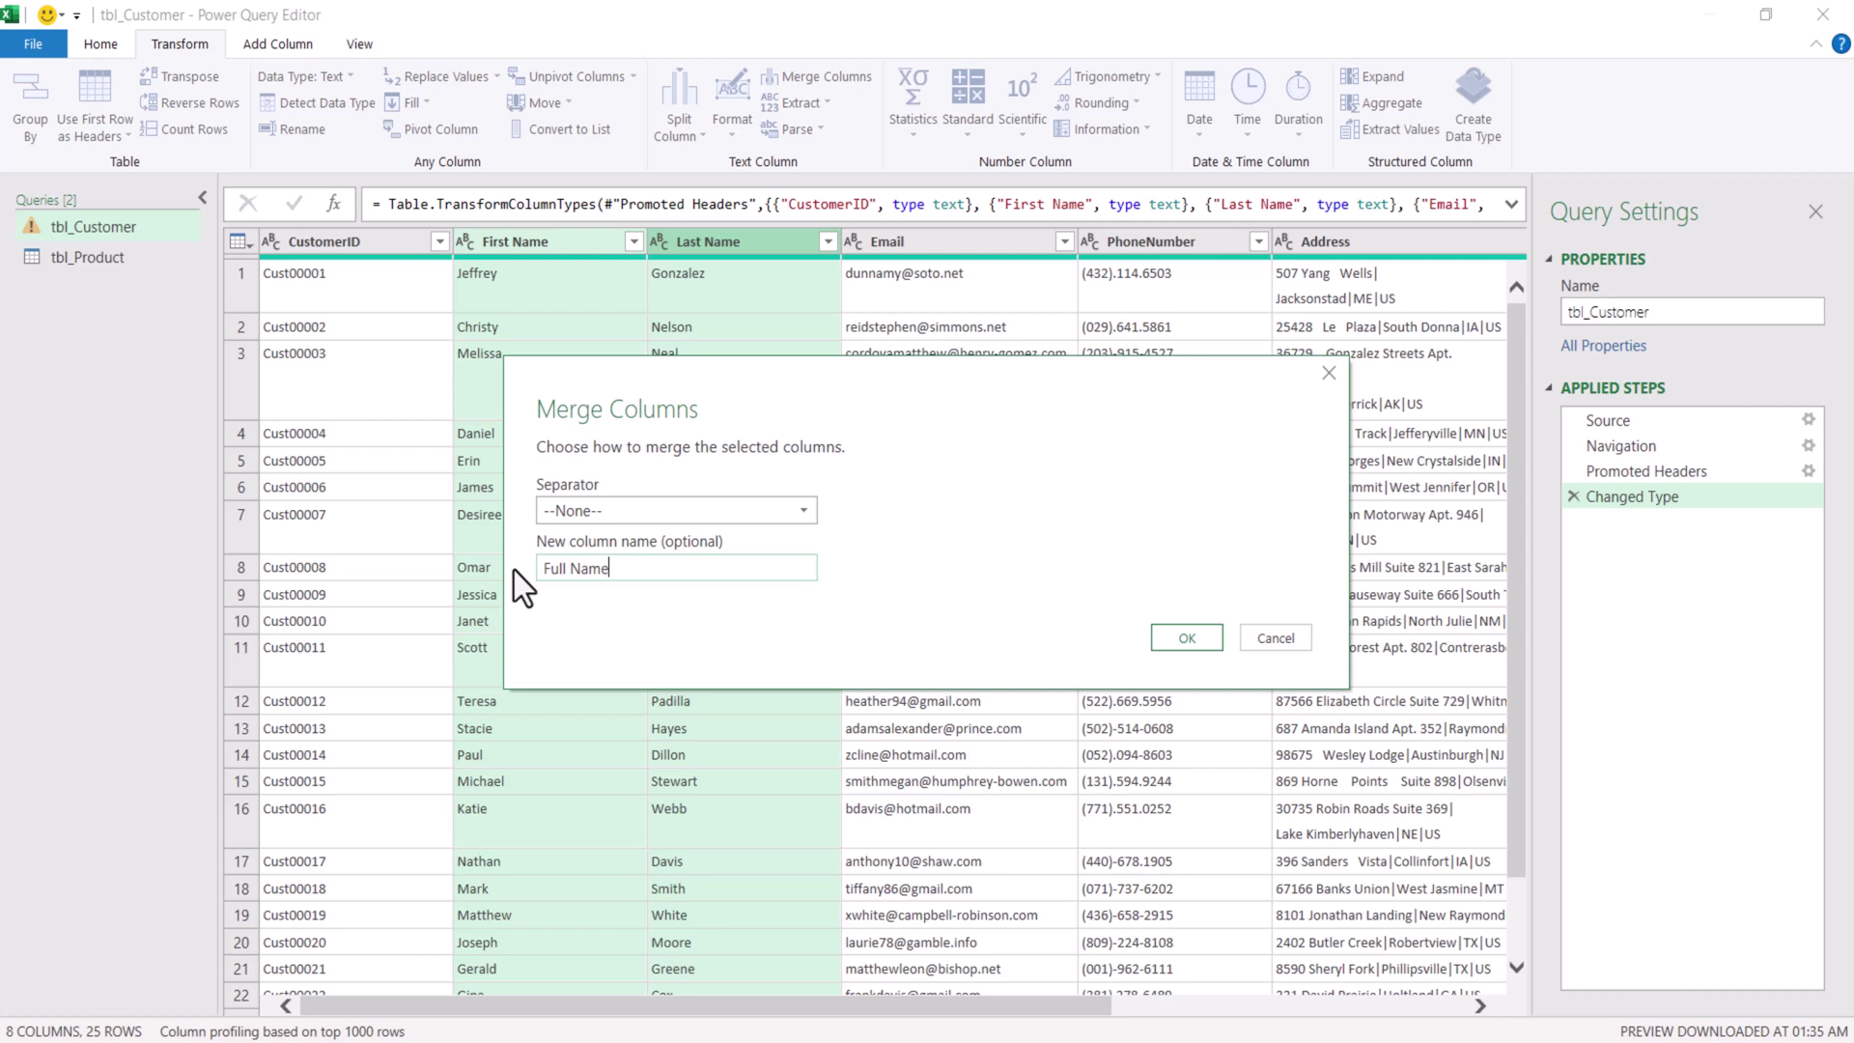
click(610, 508)
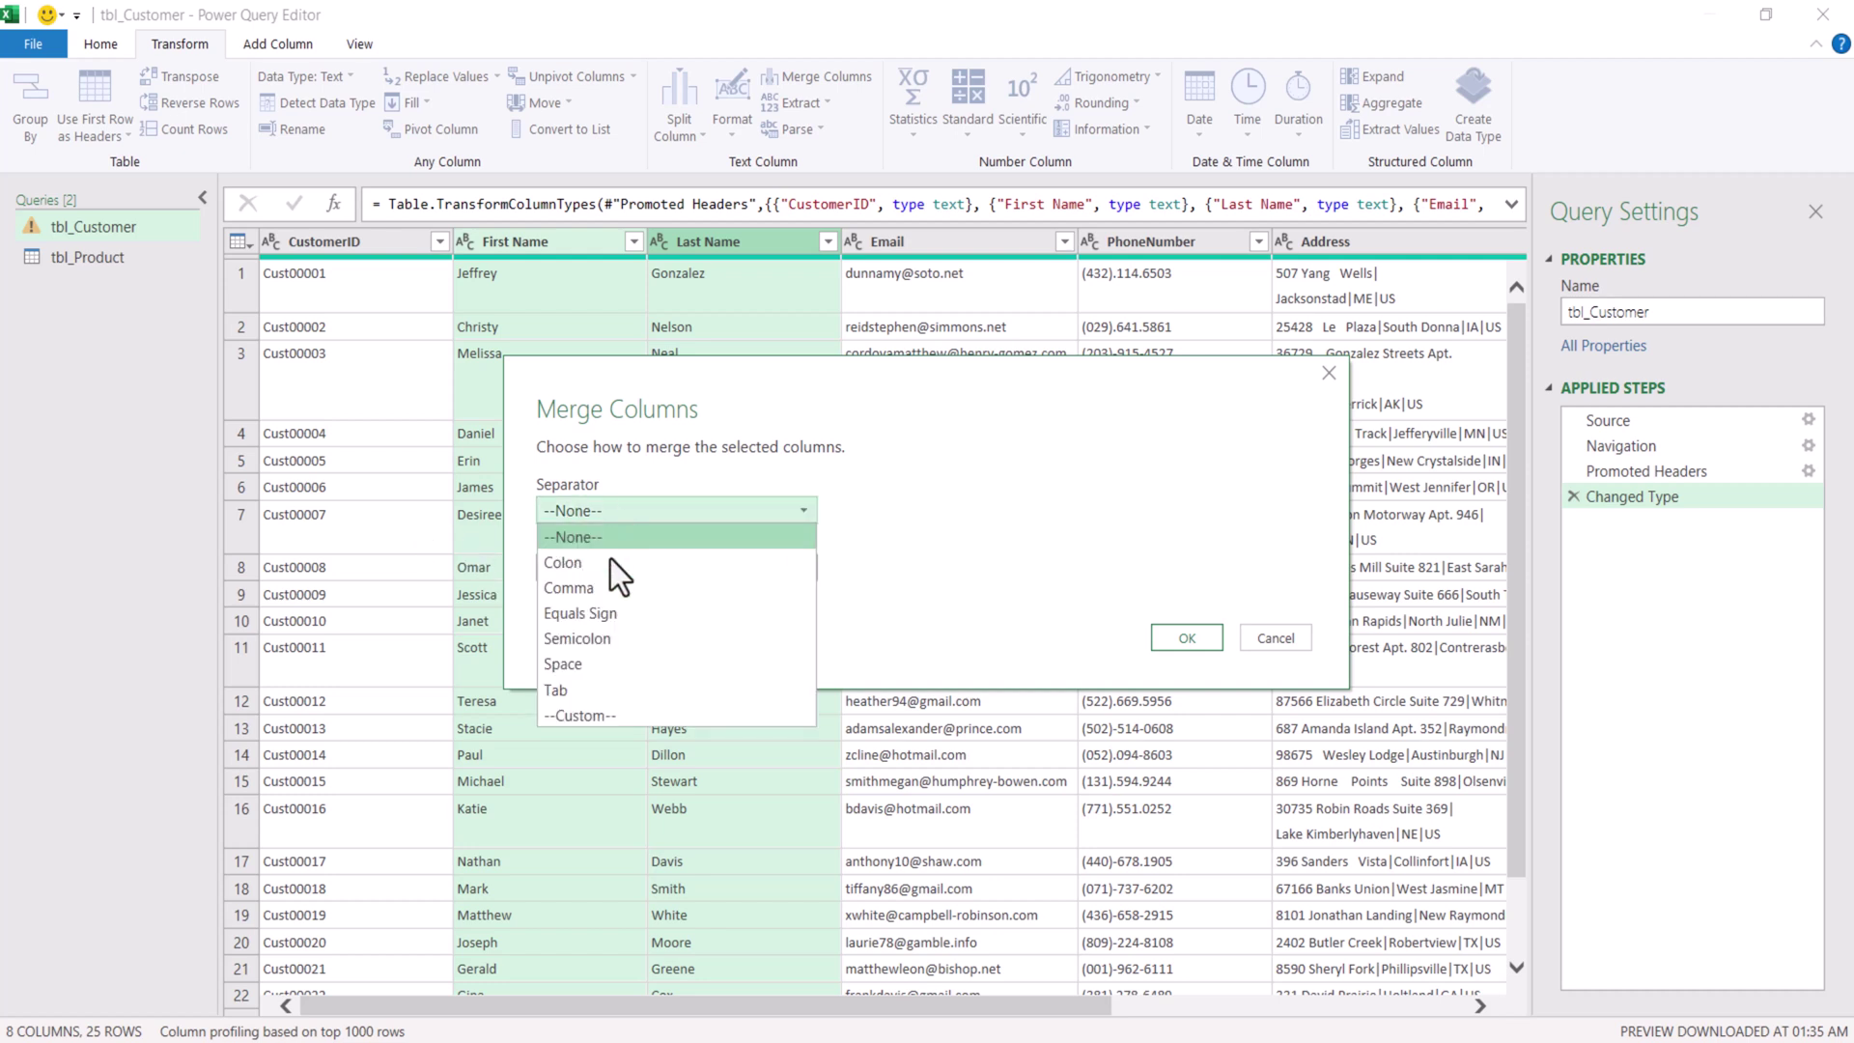
click(593, 667)
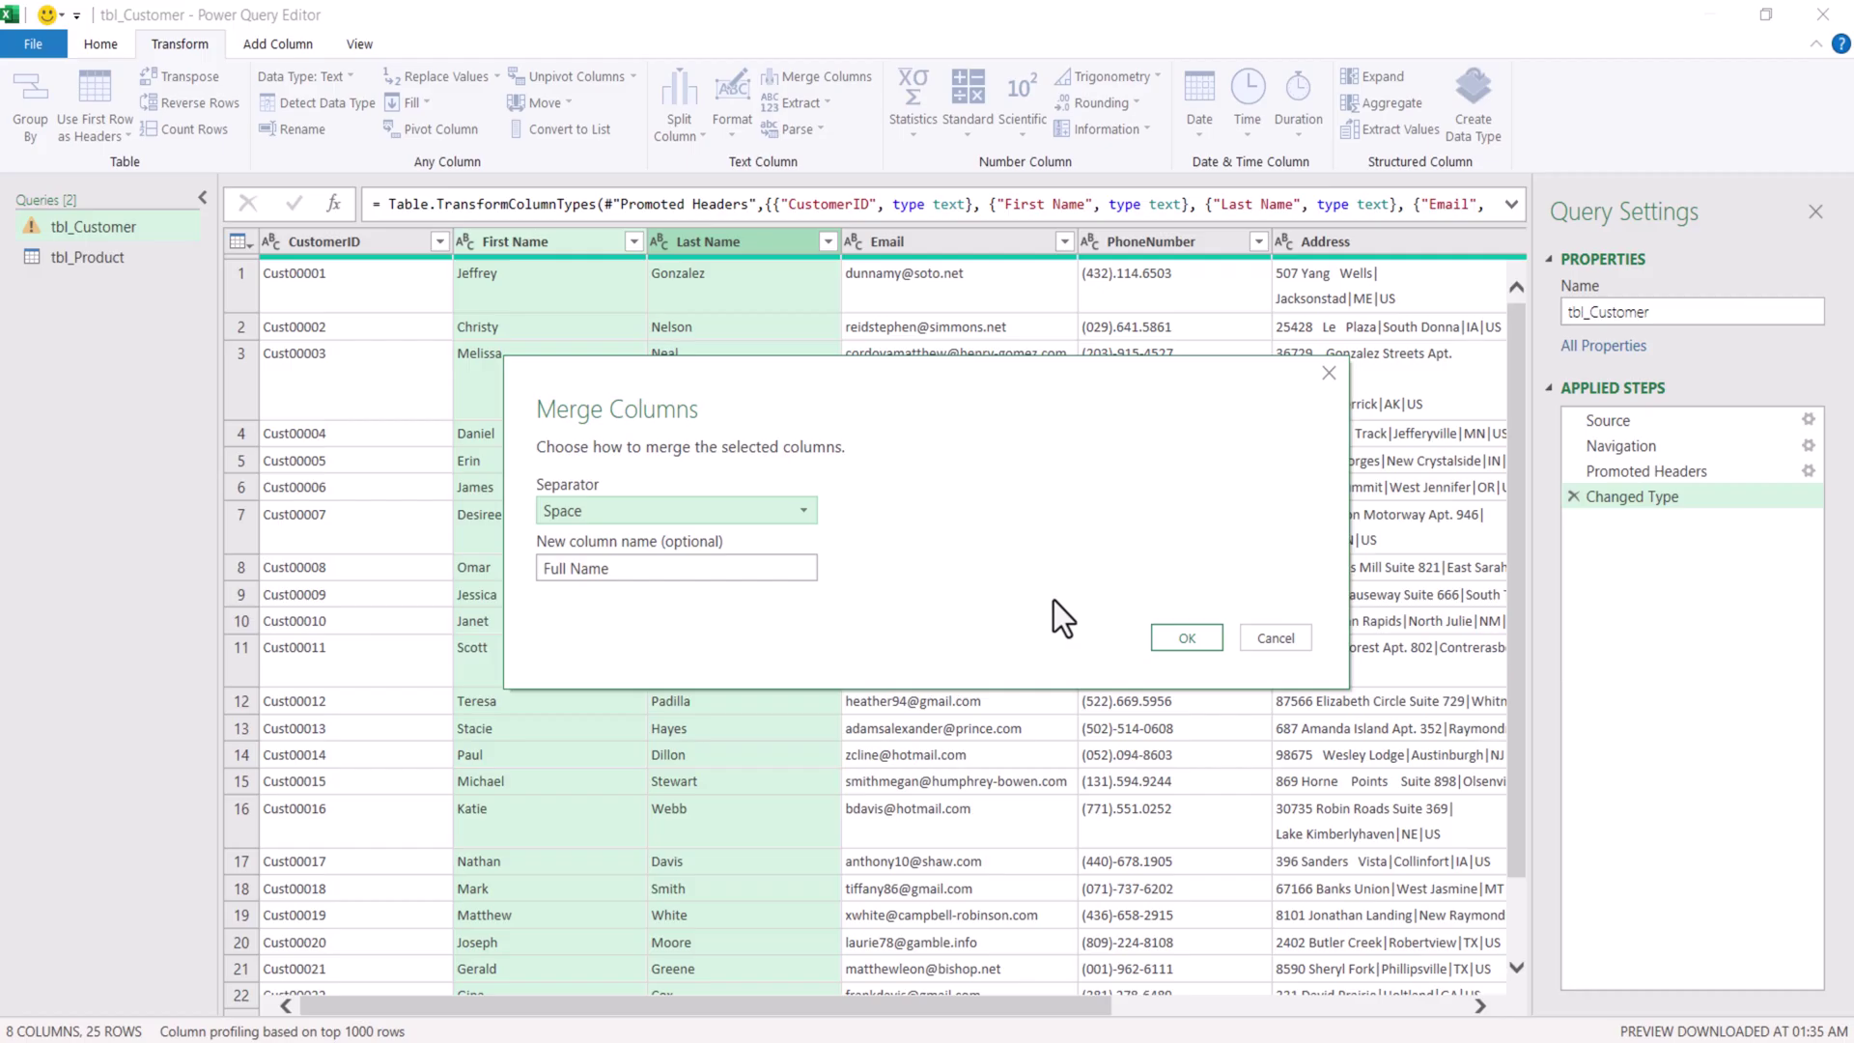
click(1190, 642)
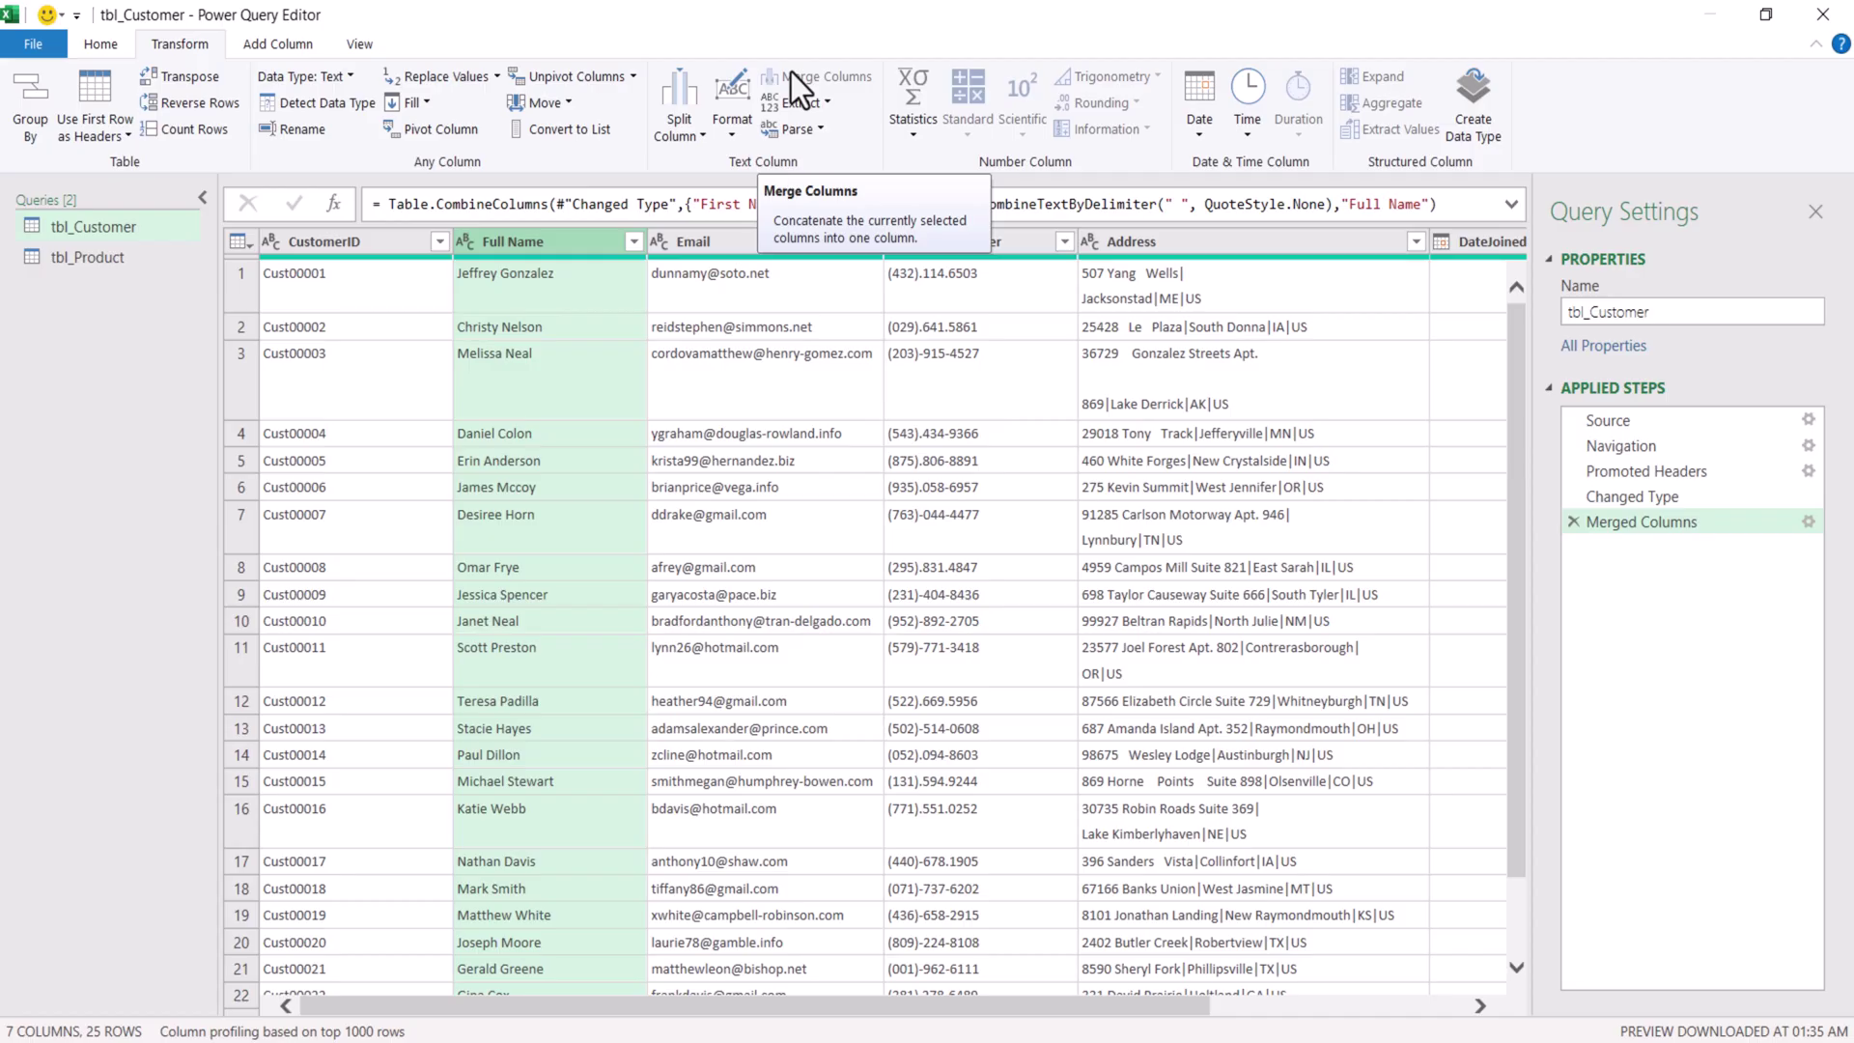
click(1572, 527)
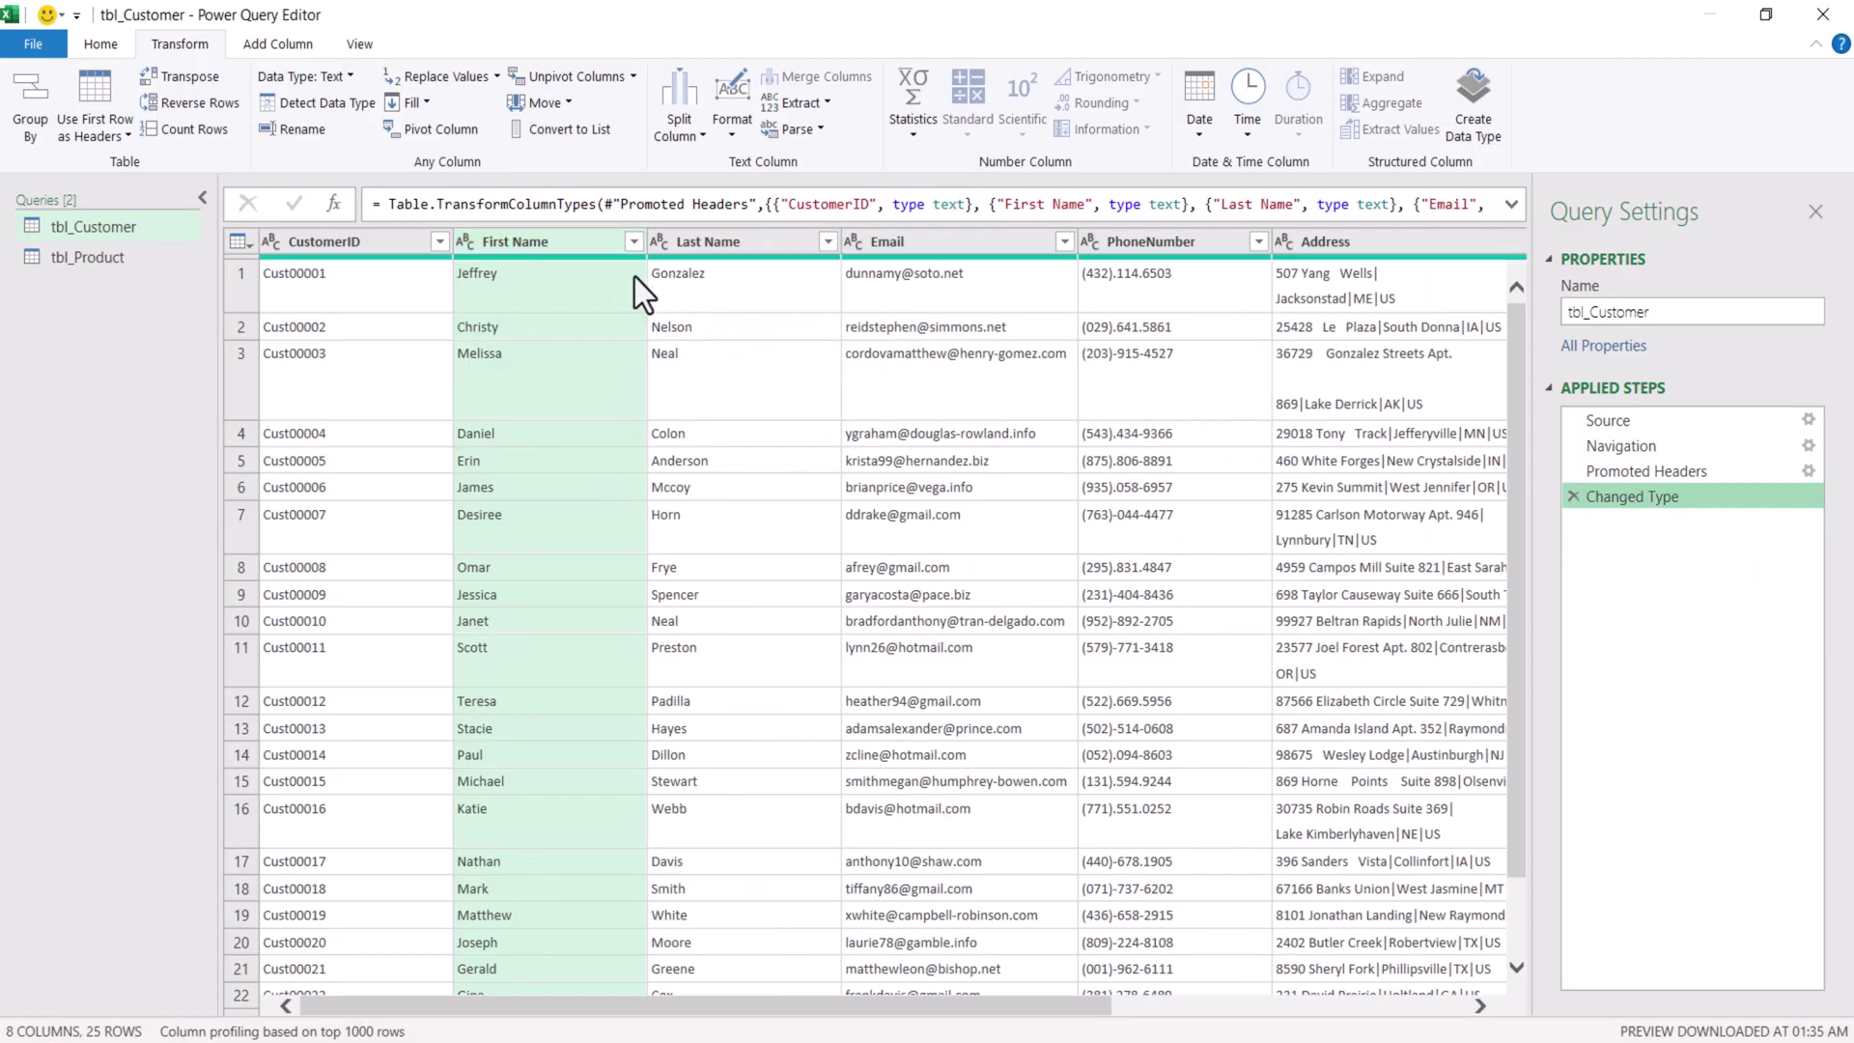
- Add a new merged column named Full Name from First Name and Last Name with a Space separator, keeping the original columns
ctrl+click(705, 246)
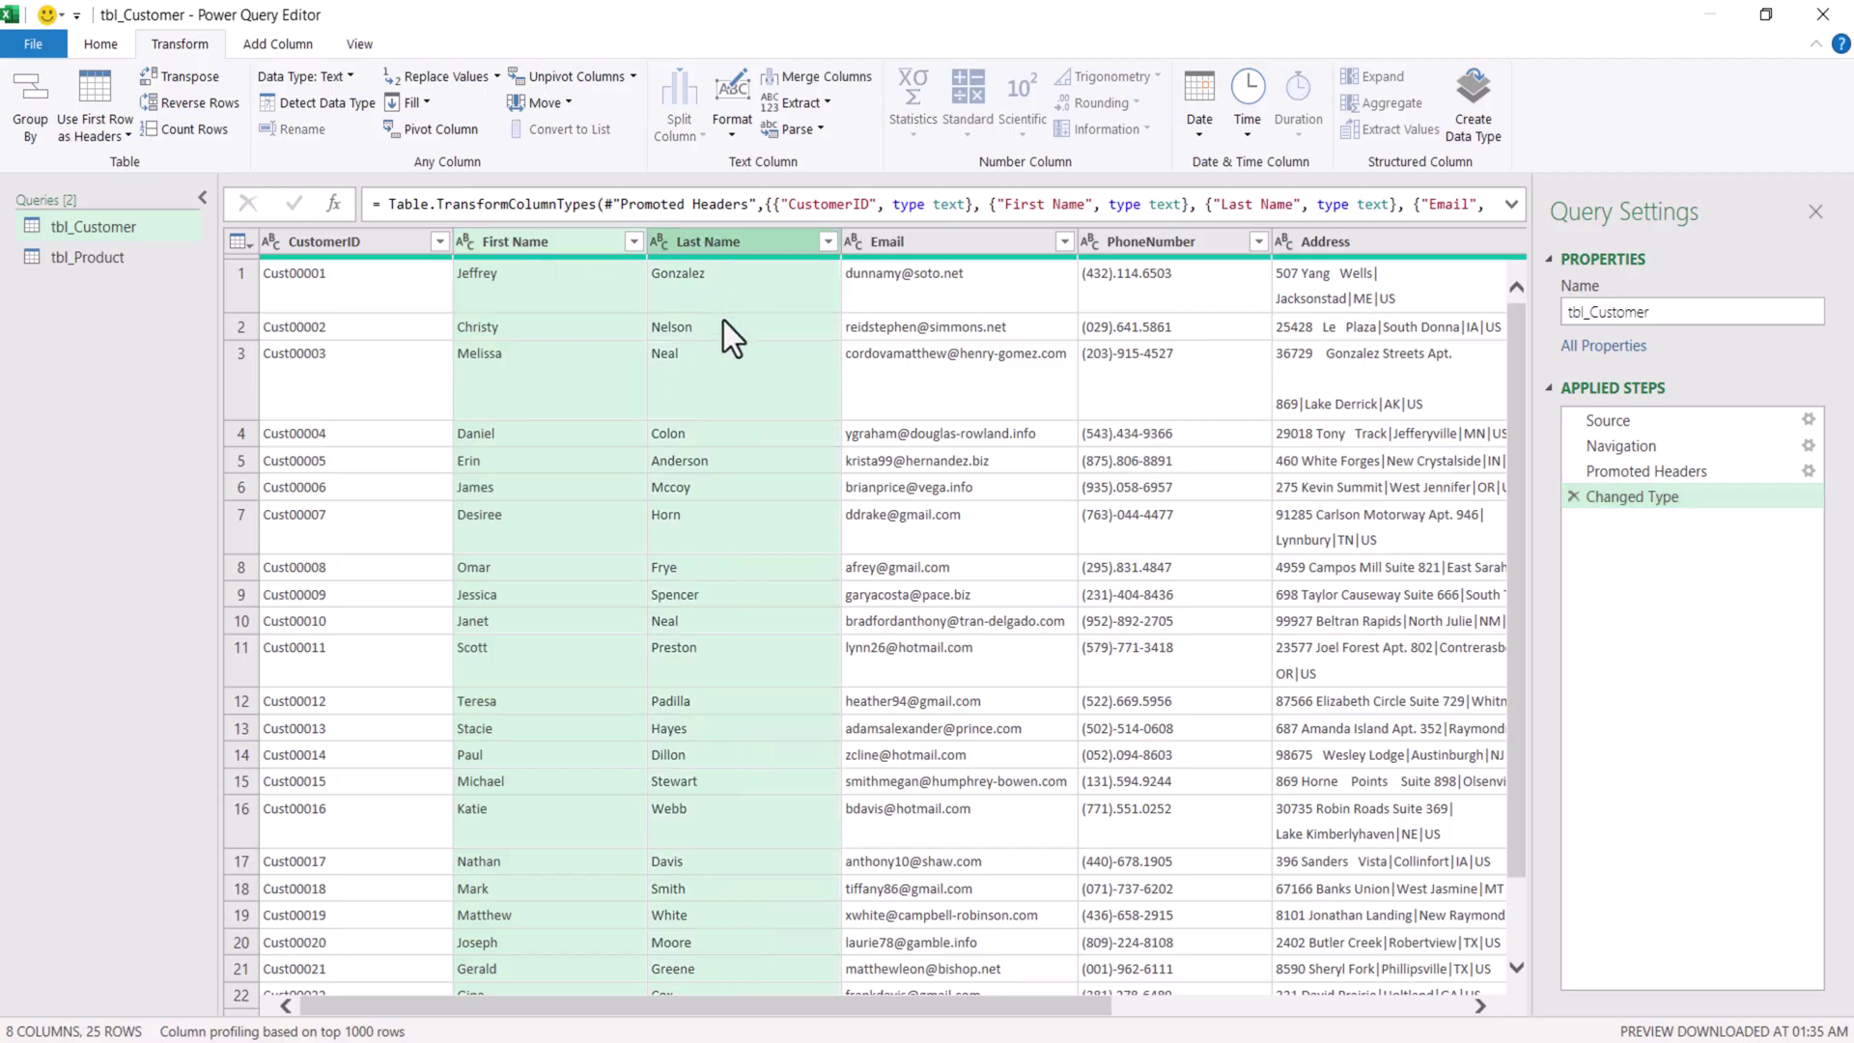
click(290, 44)
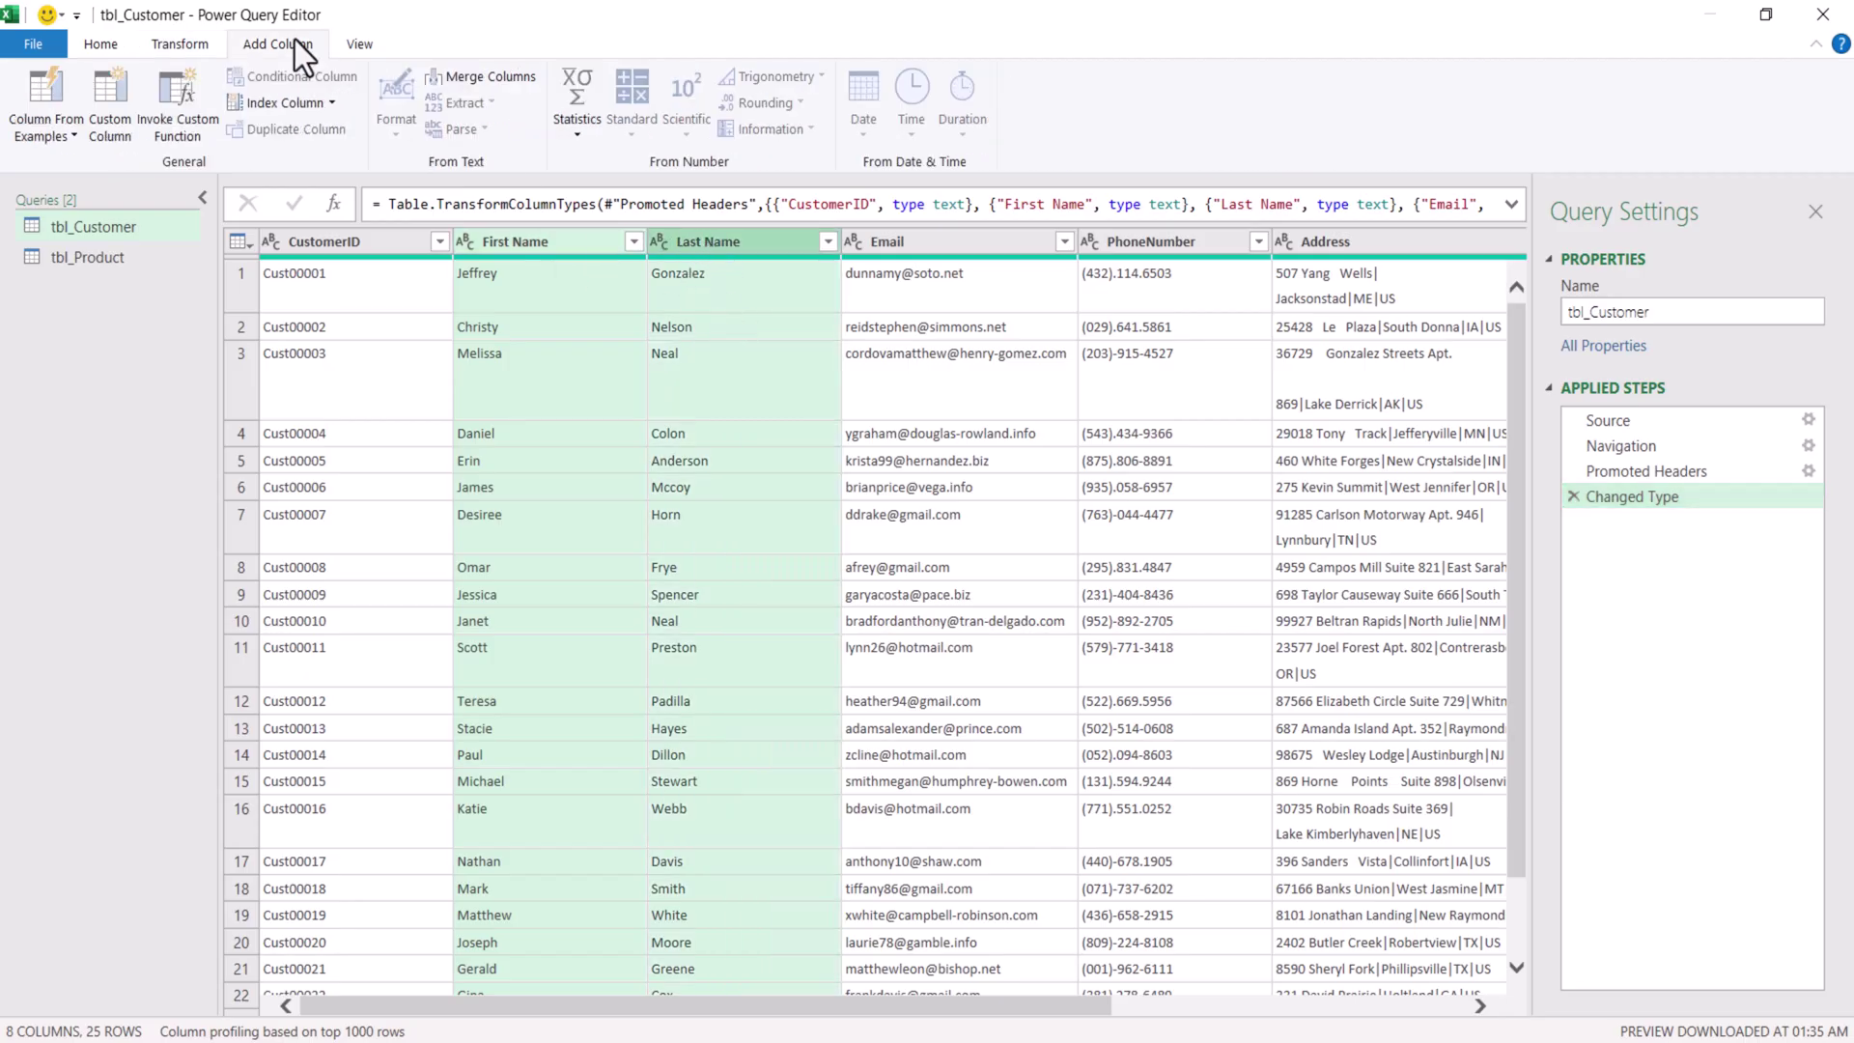
click(493, 77)
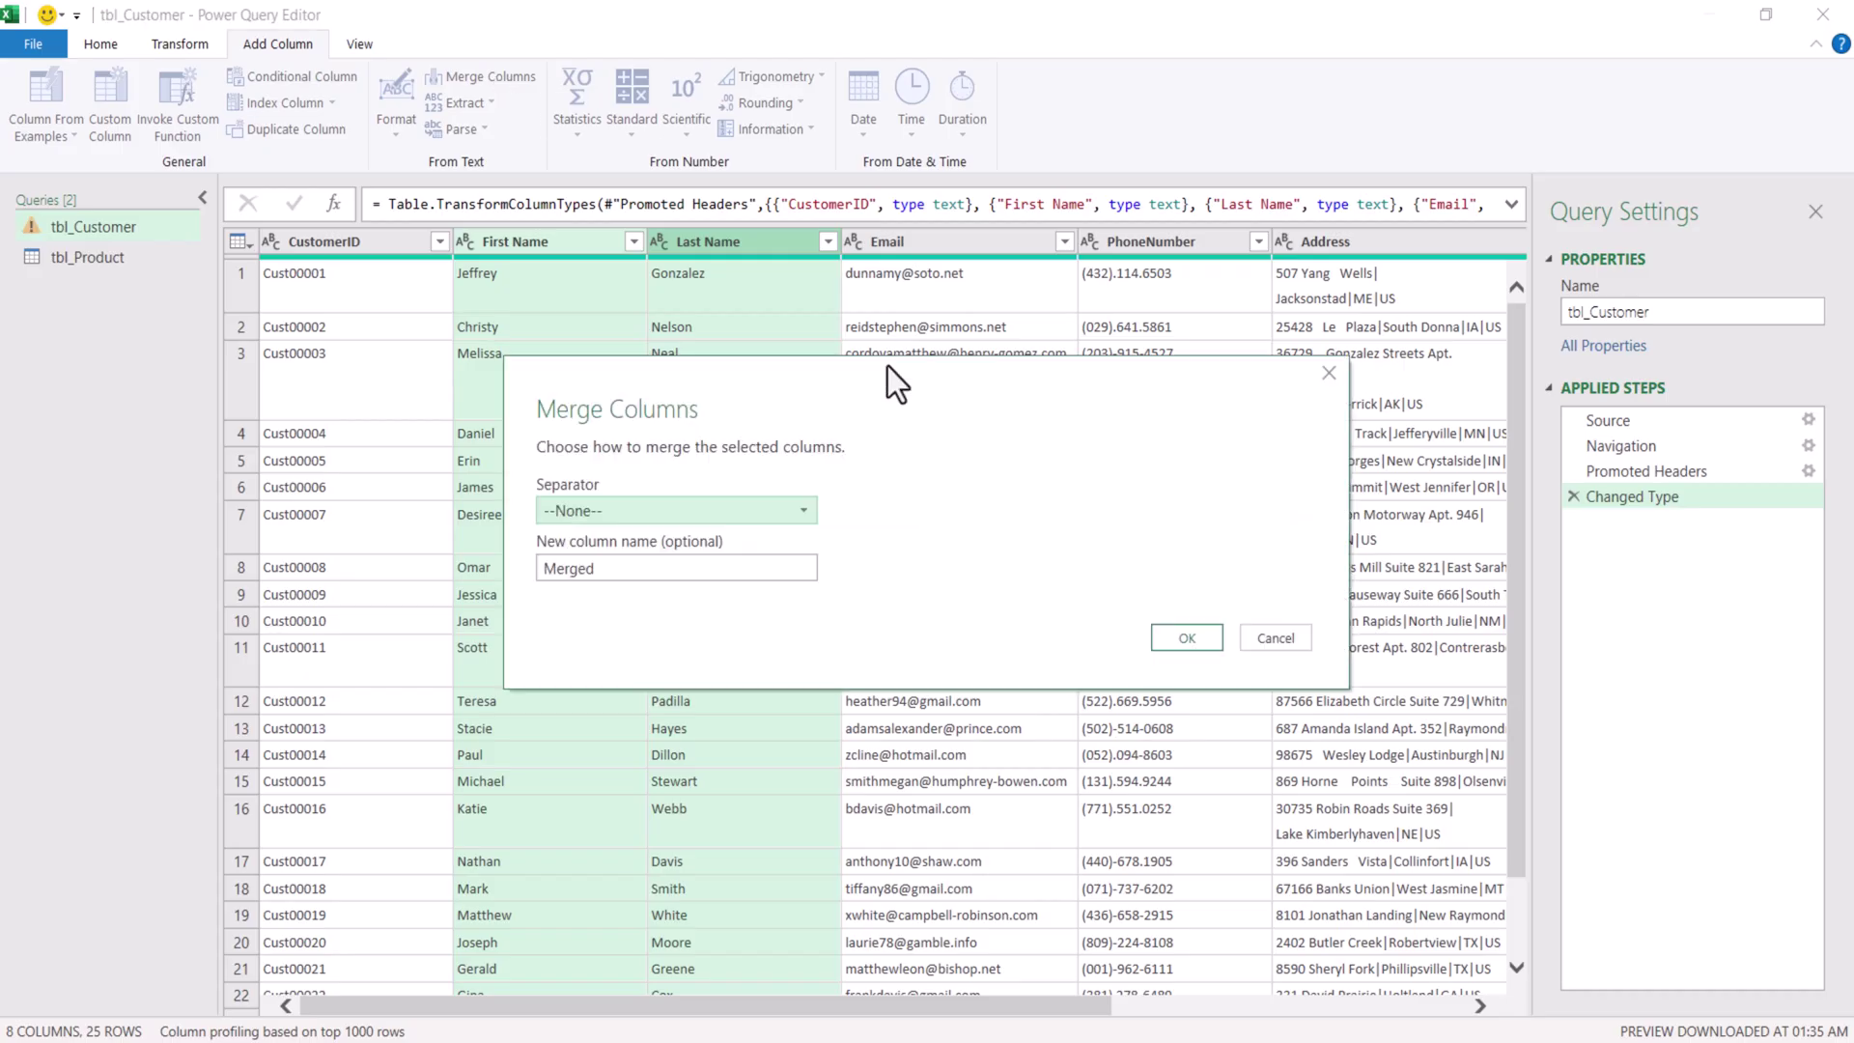
click(676, 514)
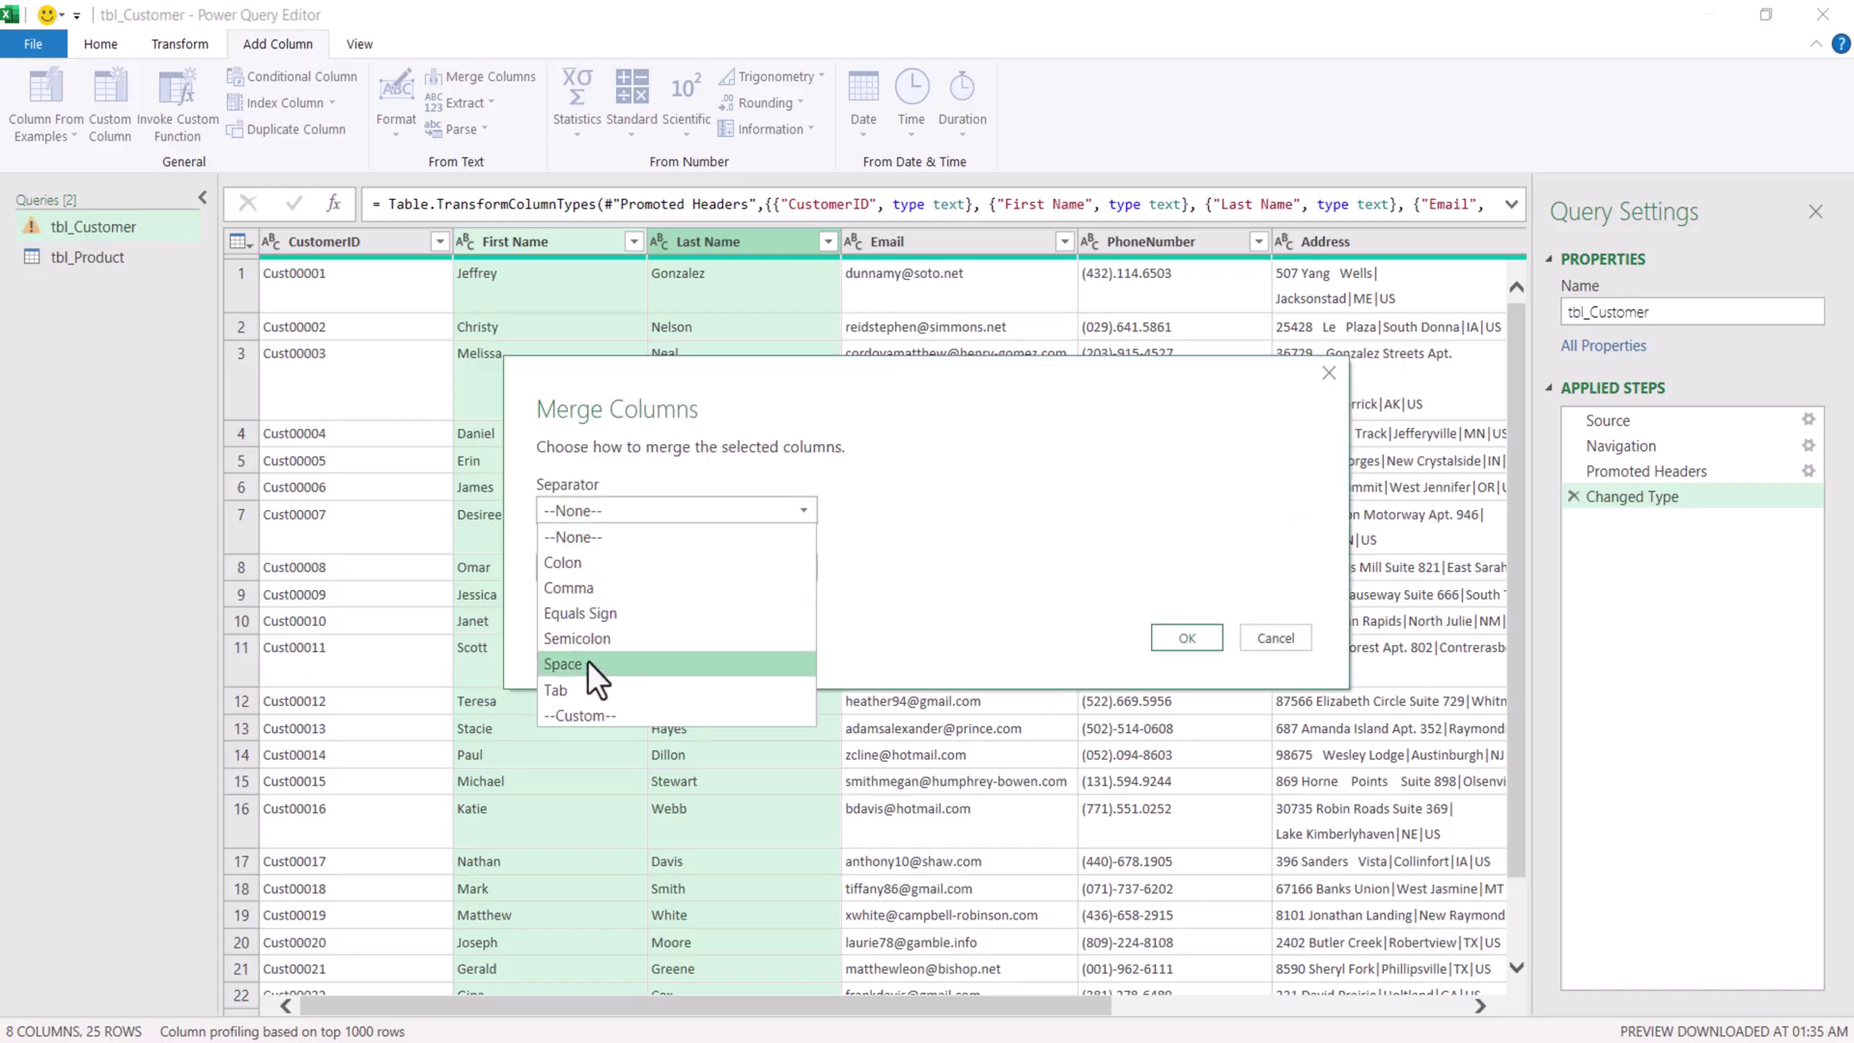
key(Escape)
drag(613, 568, 450, 570)
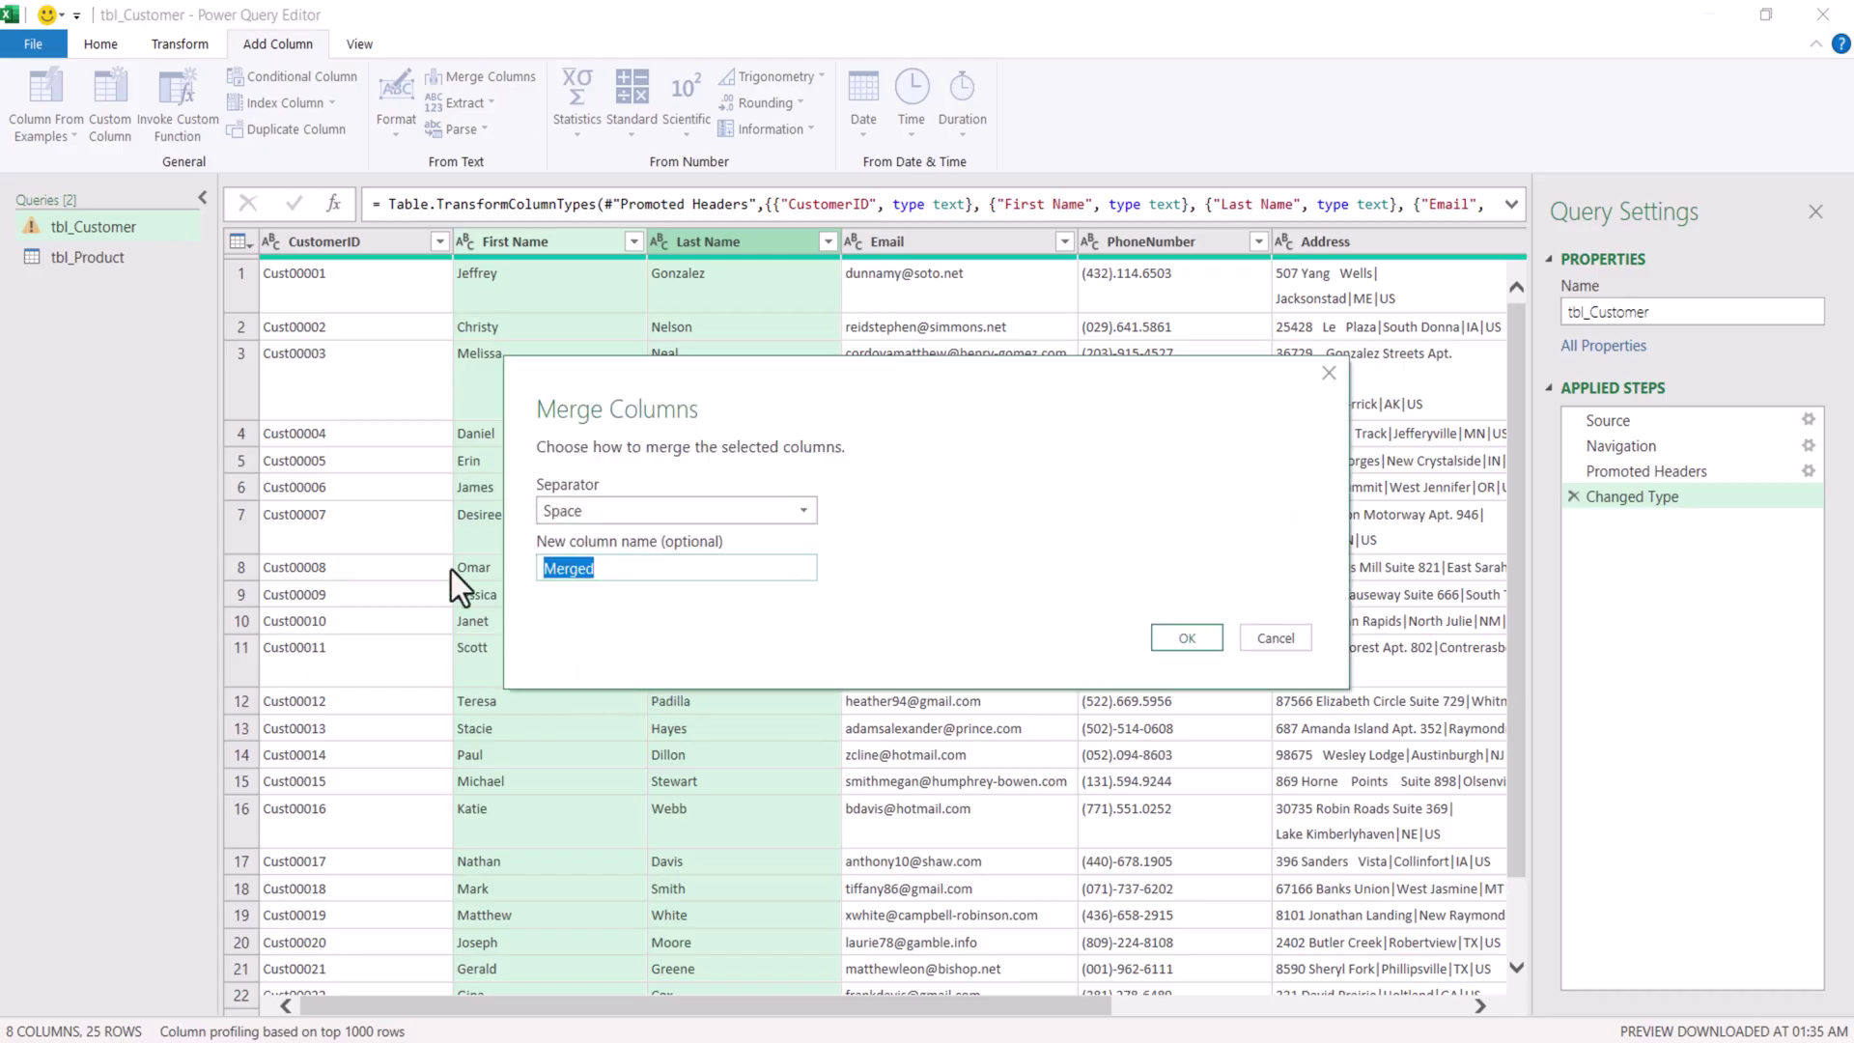
text(Full Name)
click(1180, 640)
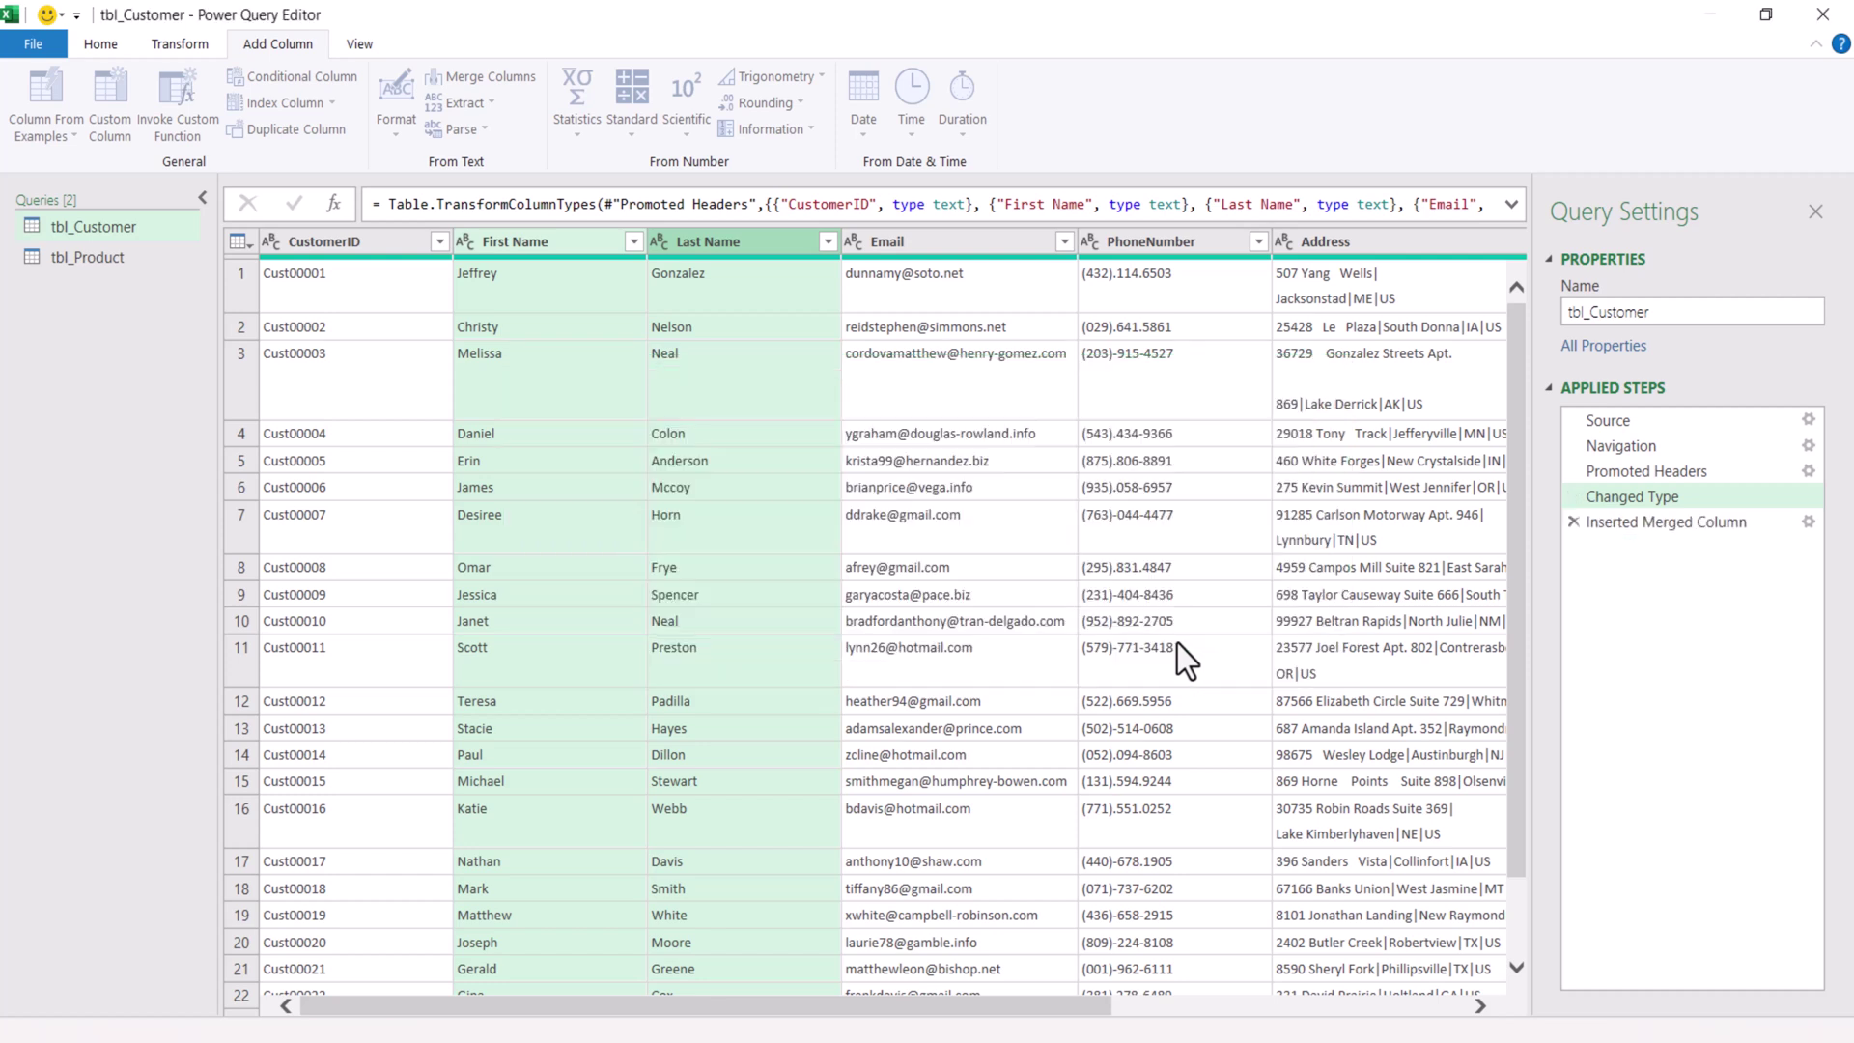
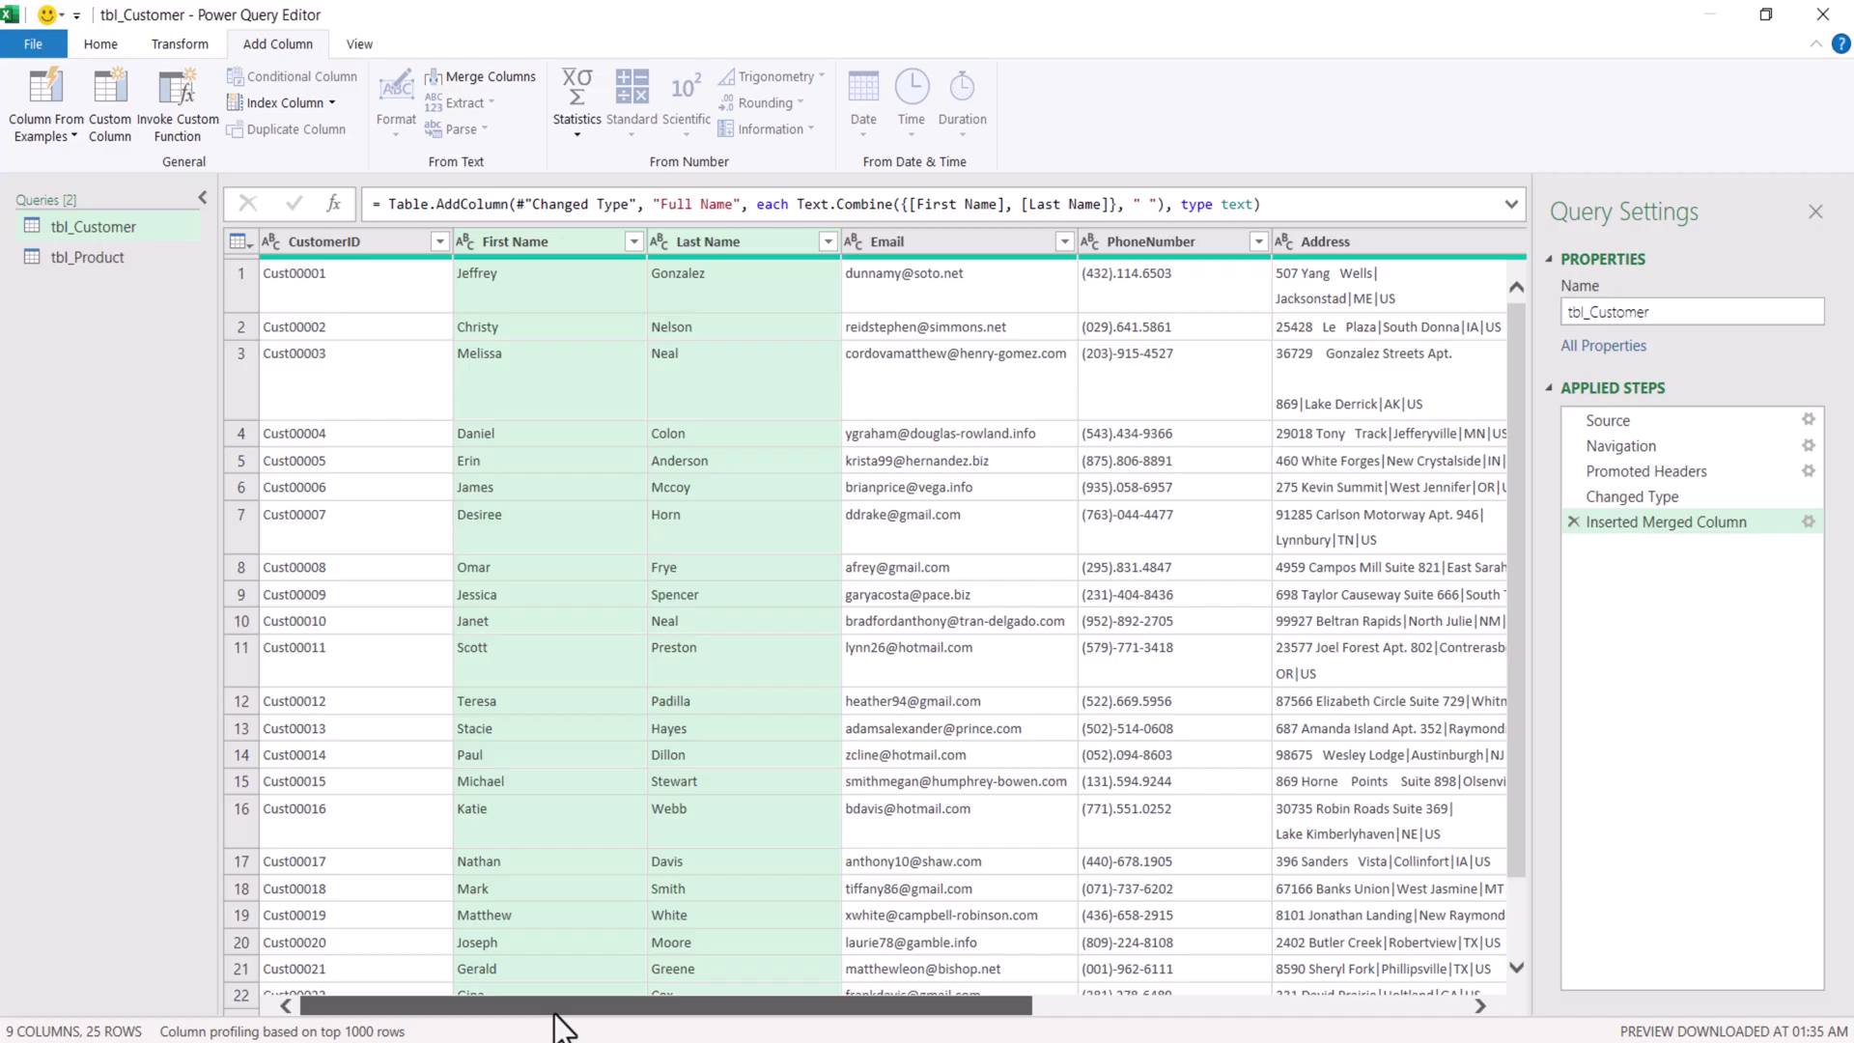
drag(556, 1012, 1282, 1004)
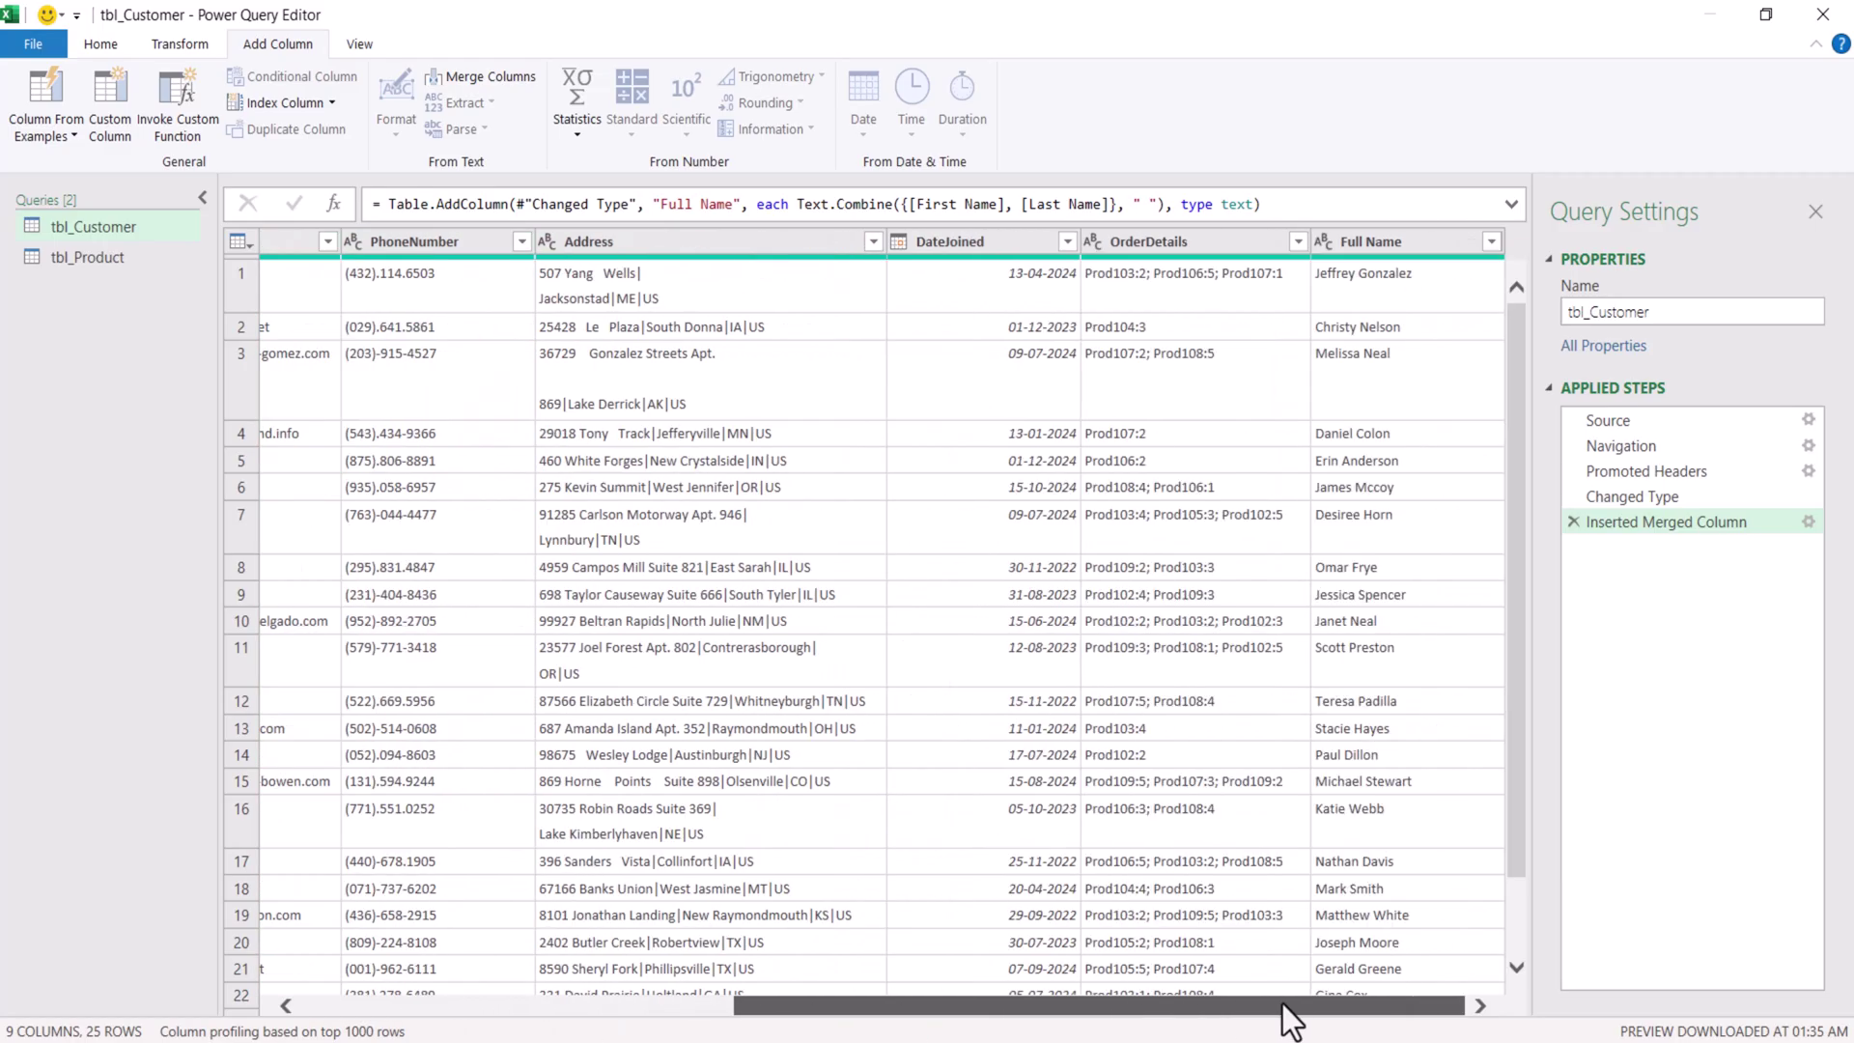
click(1416, 244)
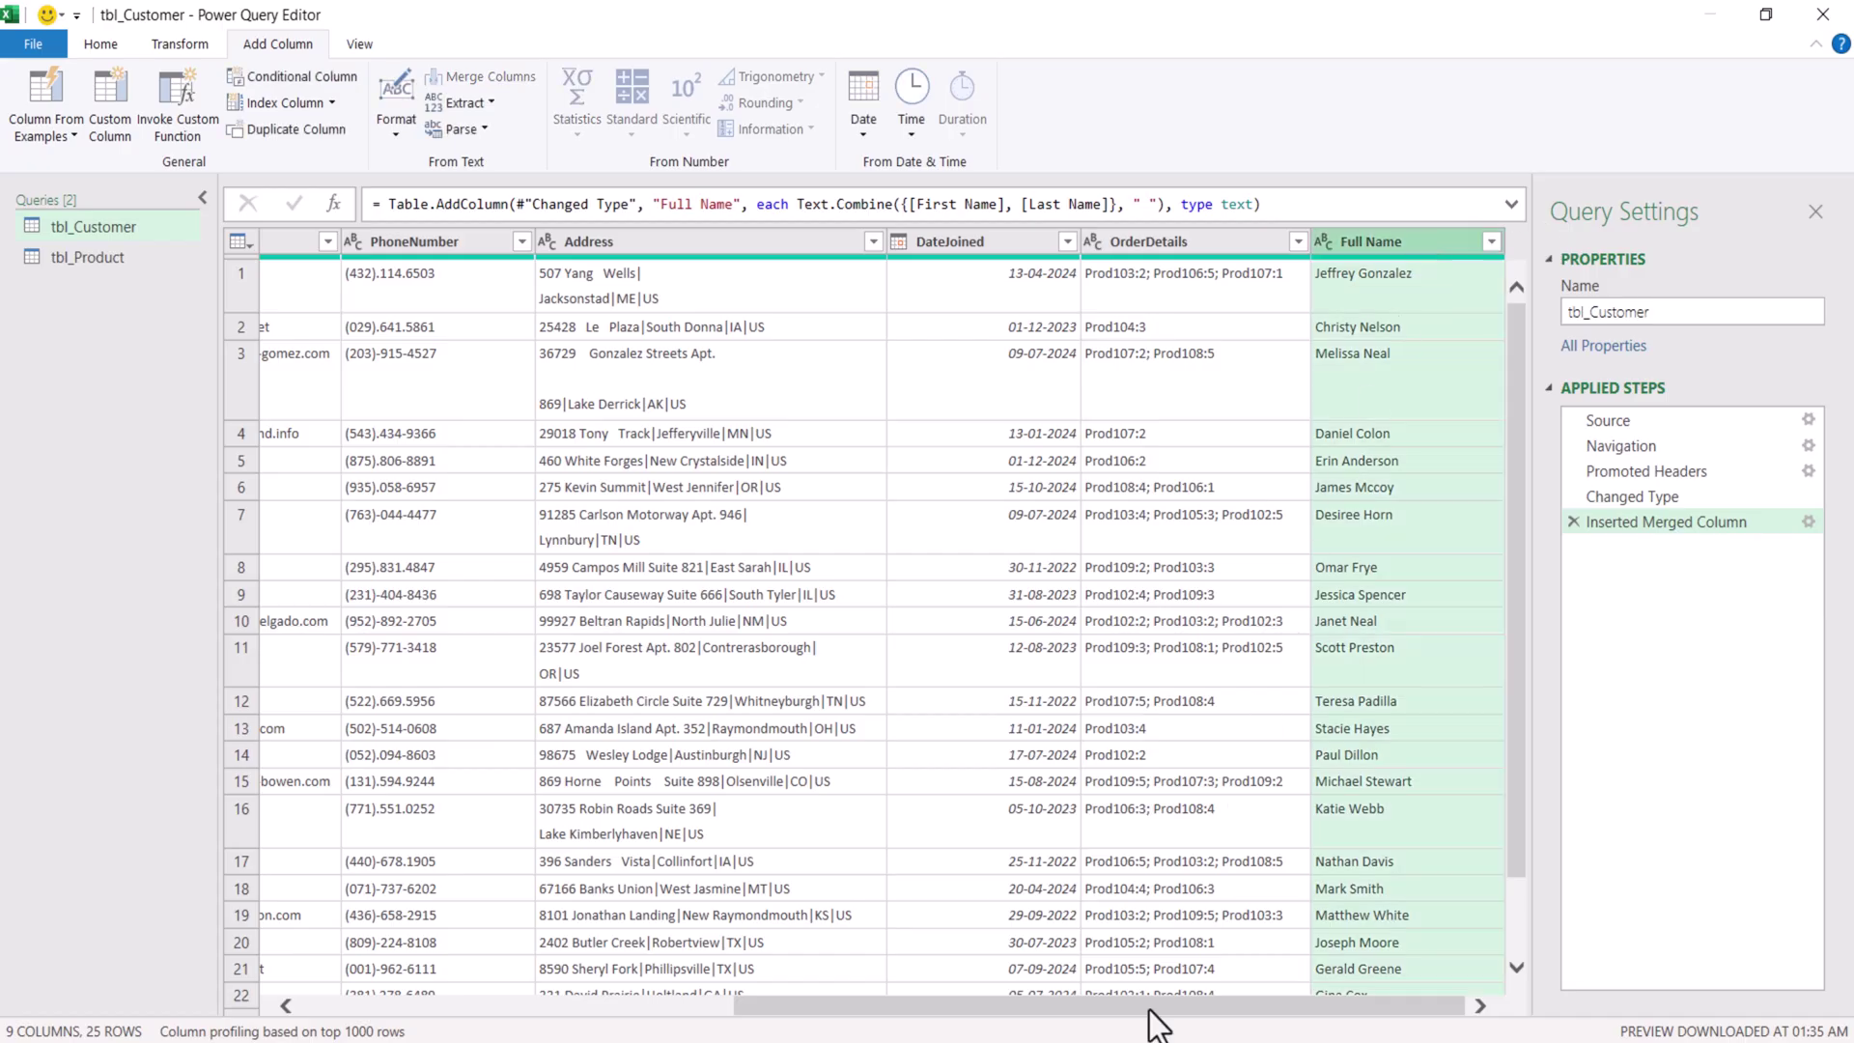
- In the PhoneNumber column, replace ")." with a closing parenthesis followed by a space
drag(1150, 1007, 333, 1006)
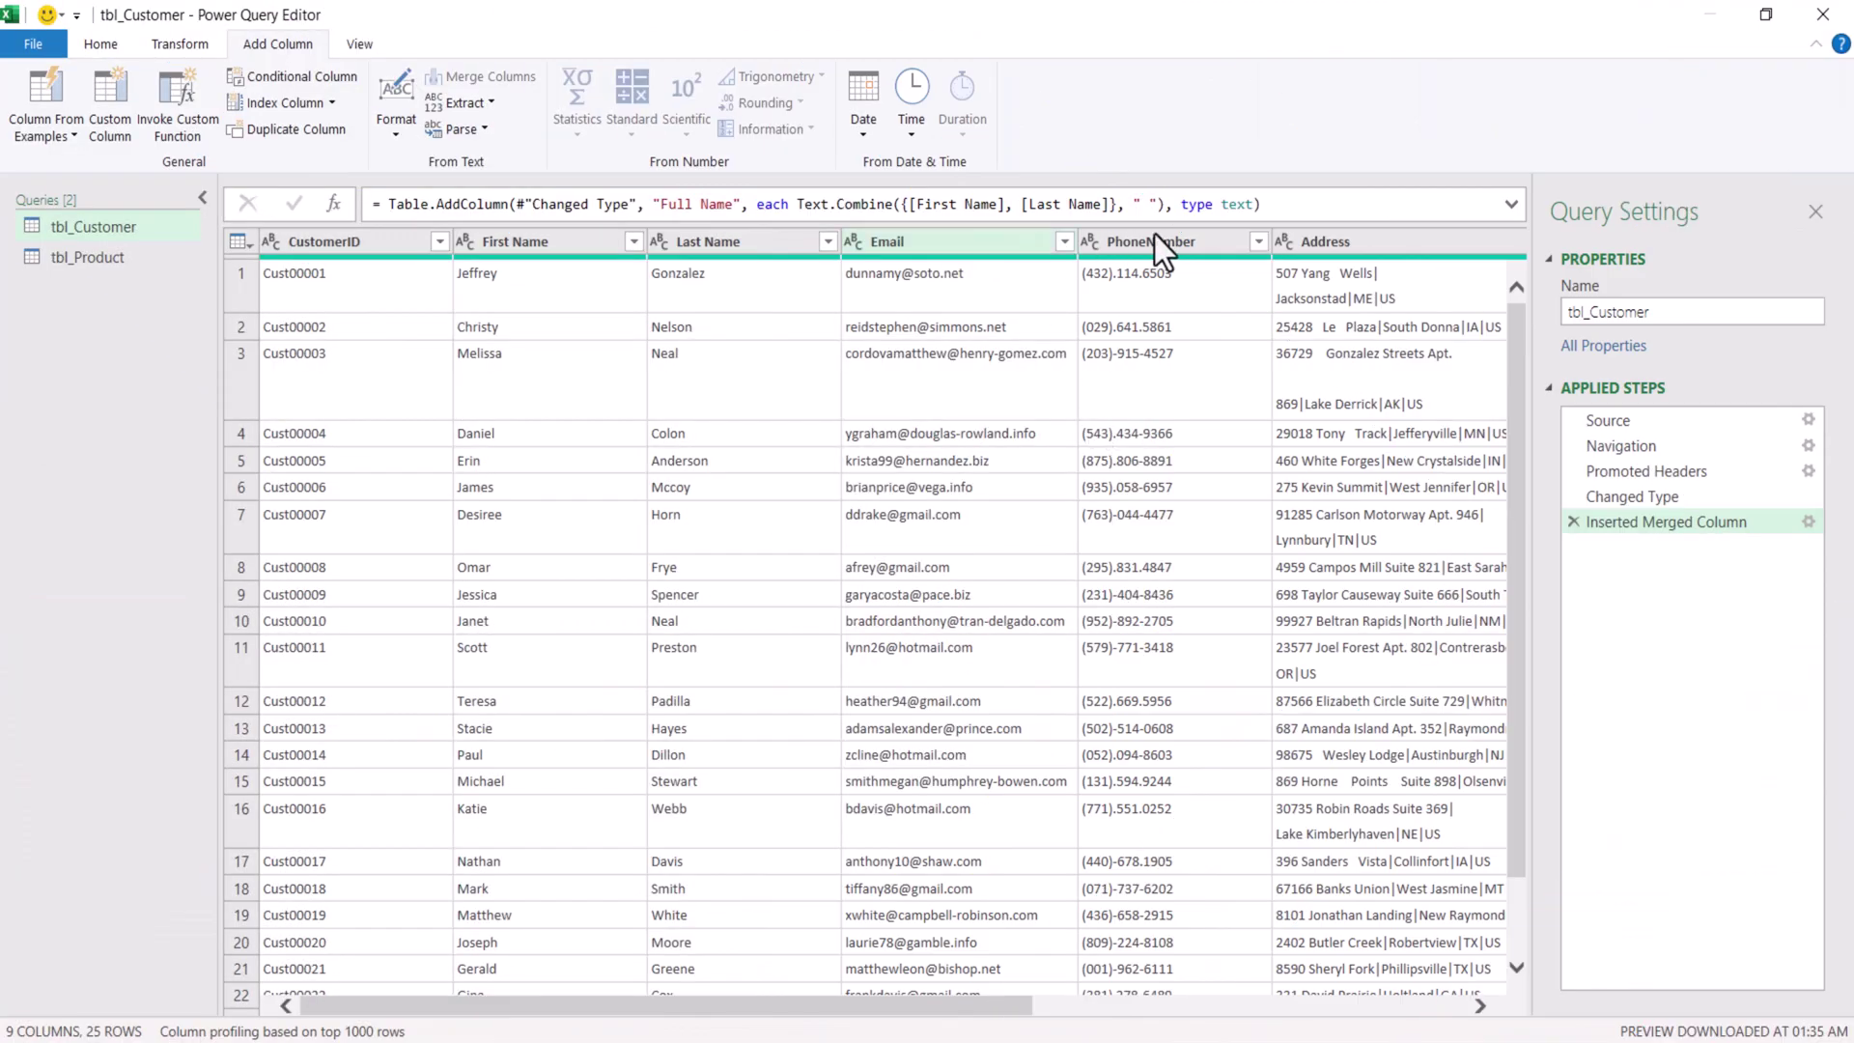
click(1173, 244)
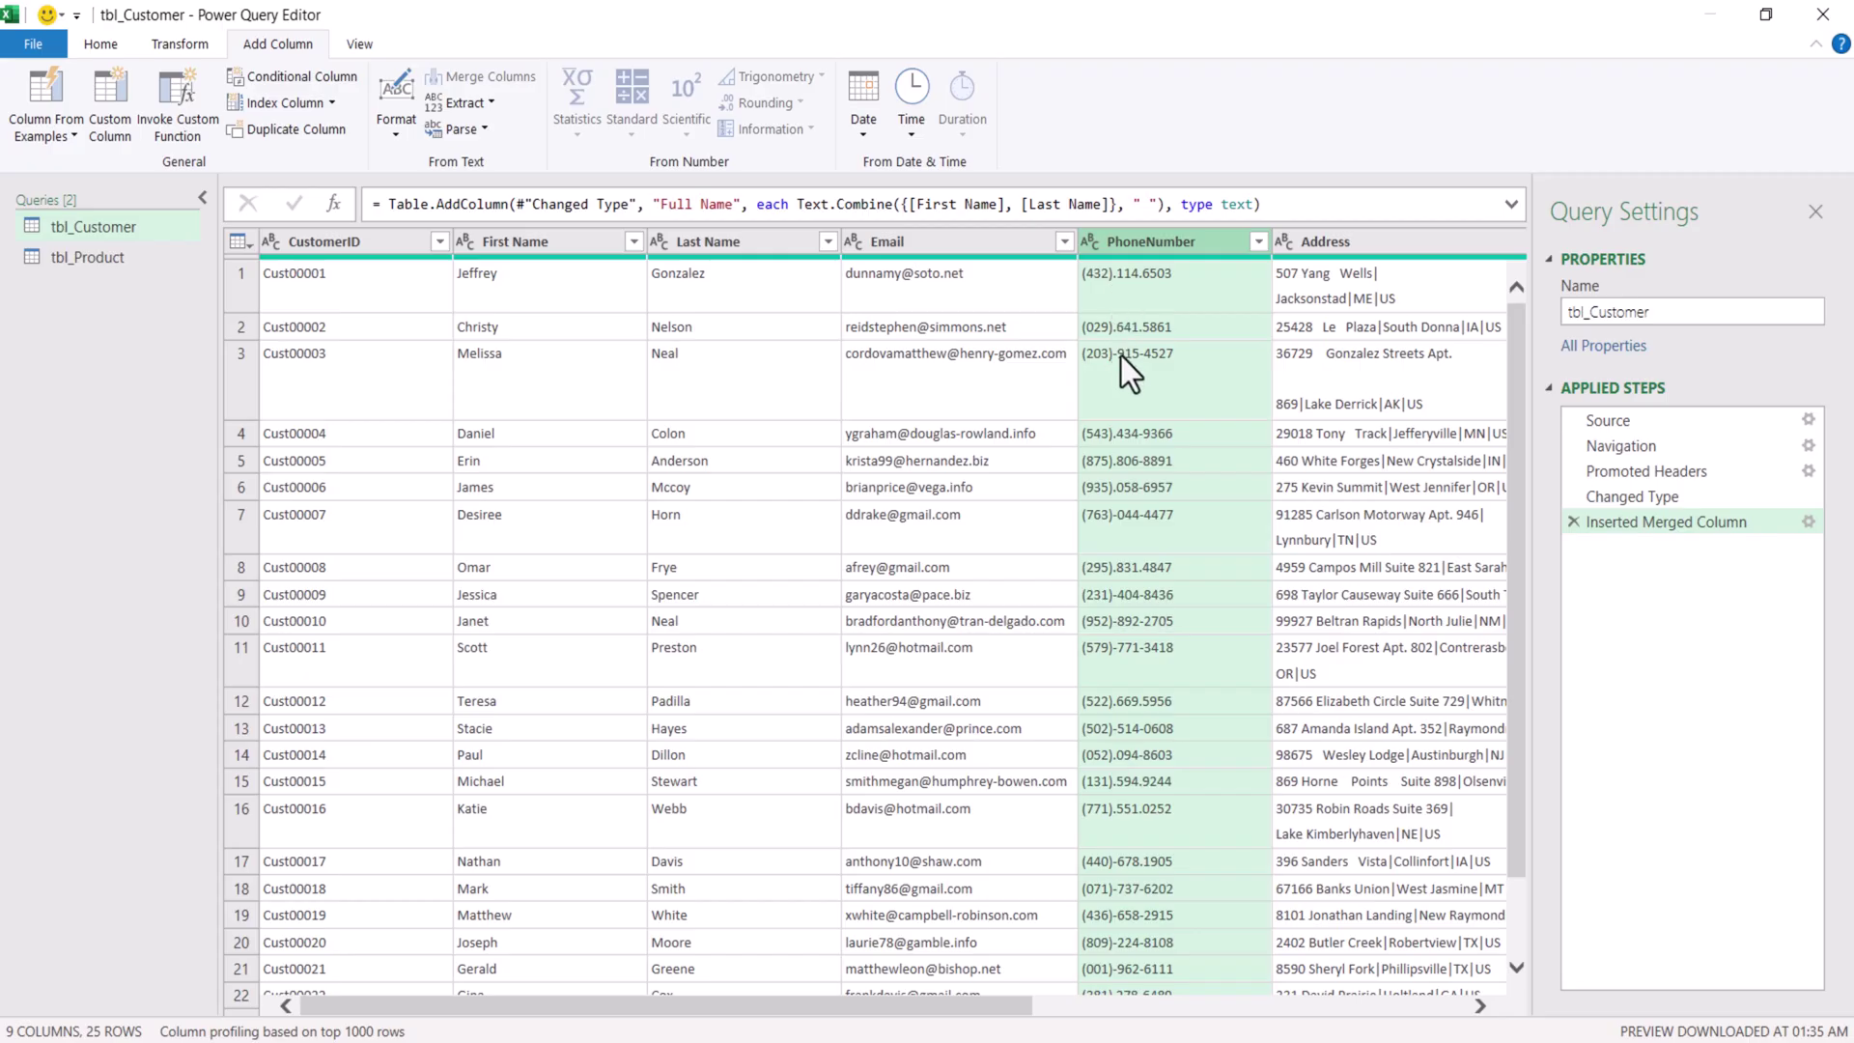
right_click(1151, 242)
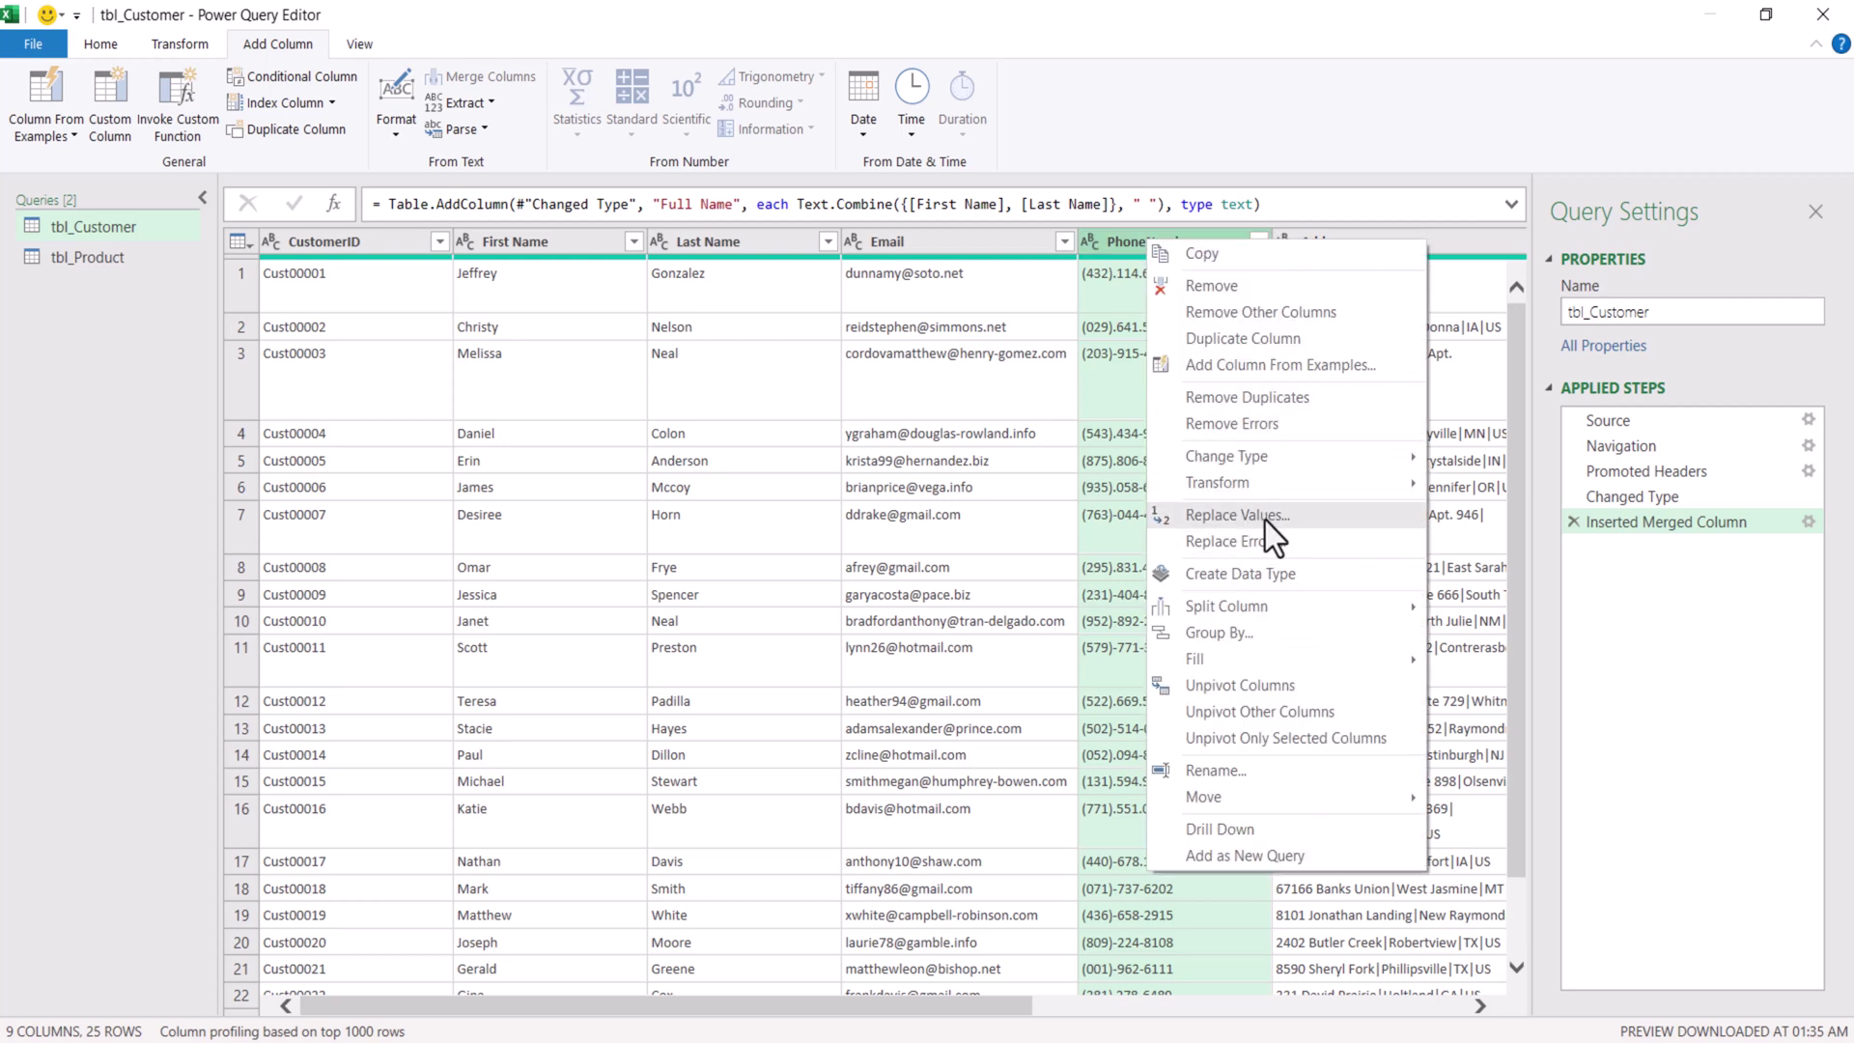
click(1265, 520)
text())
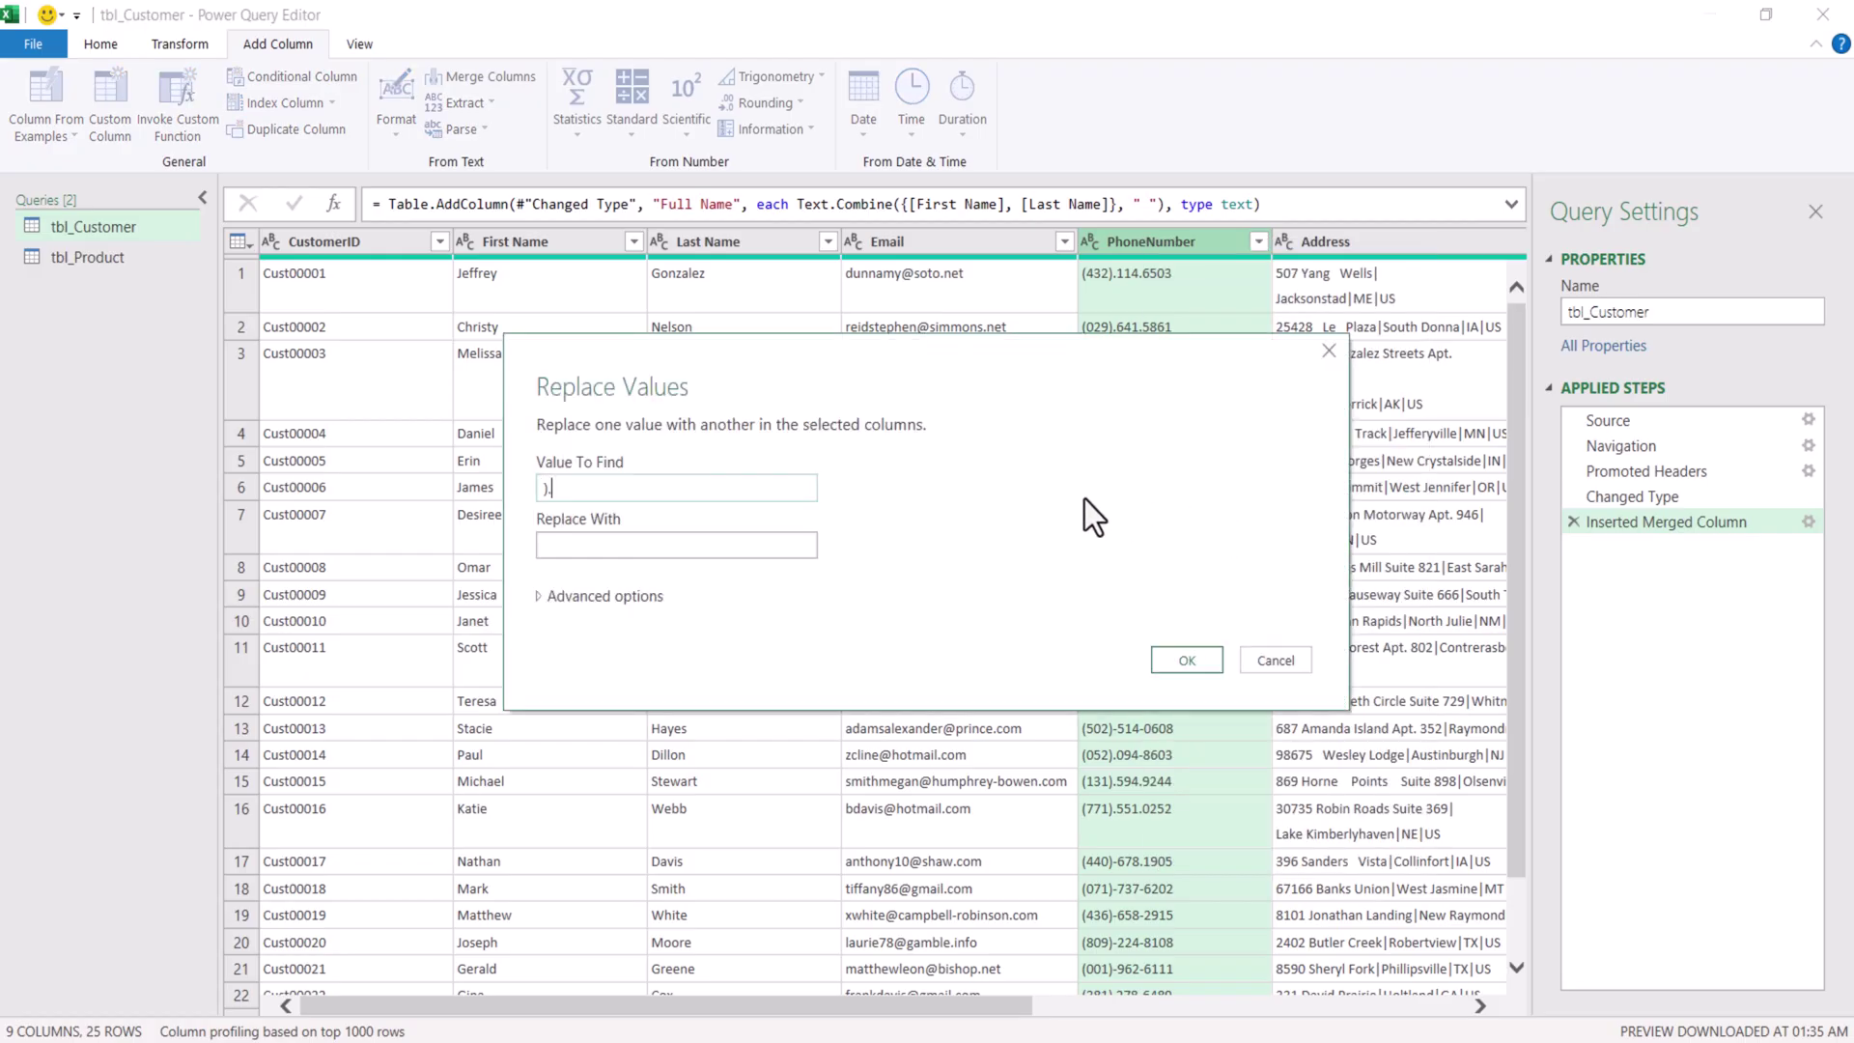
text(.)
click(739, 546)
text())
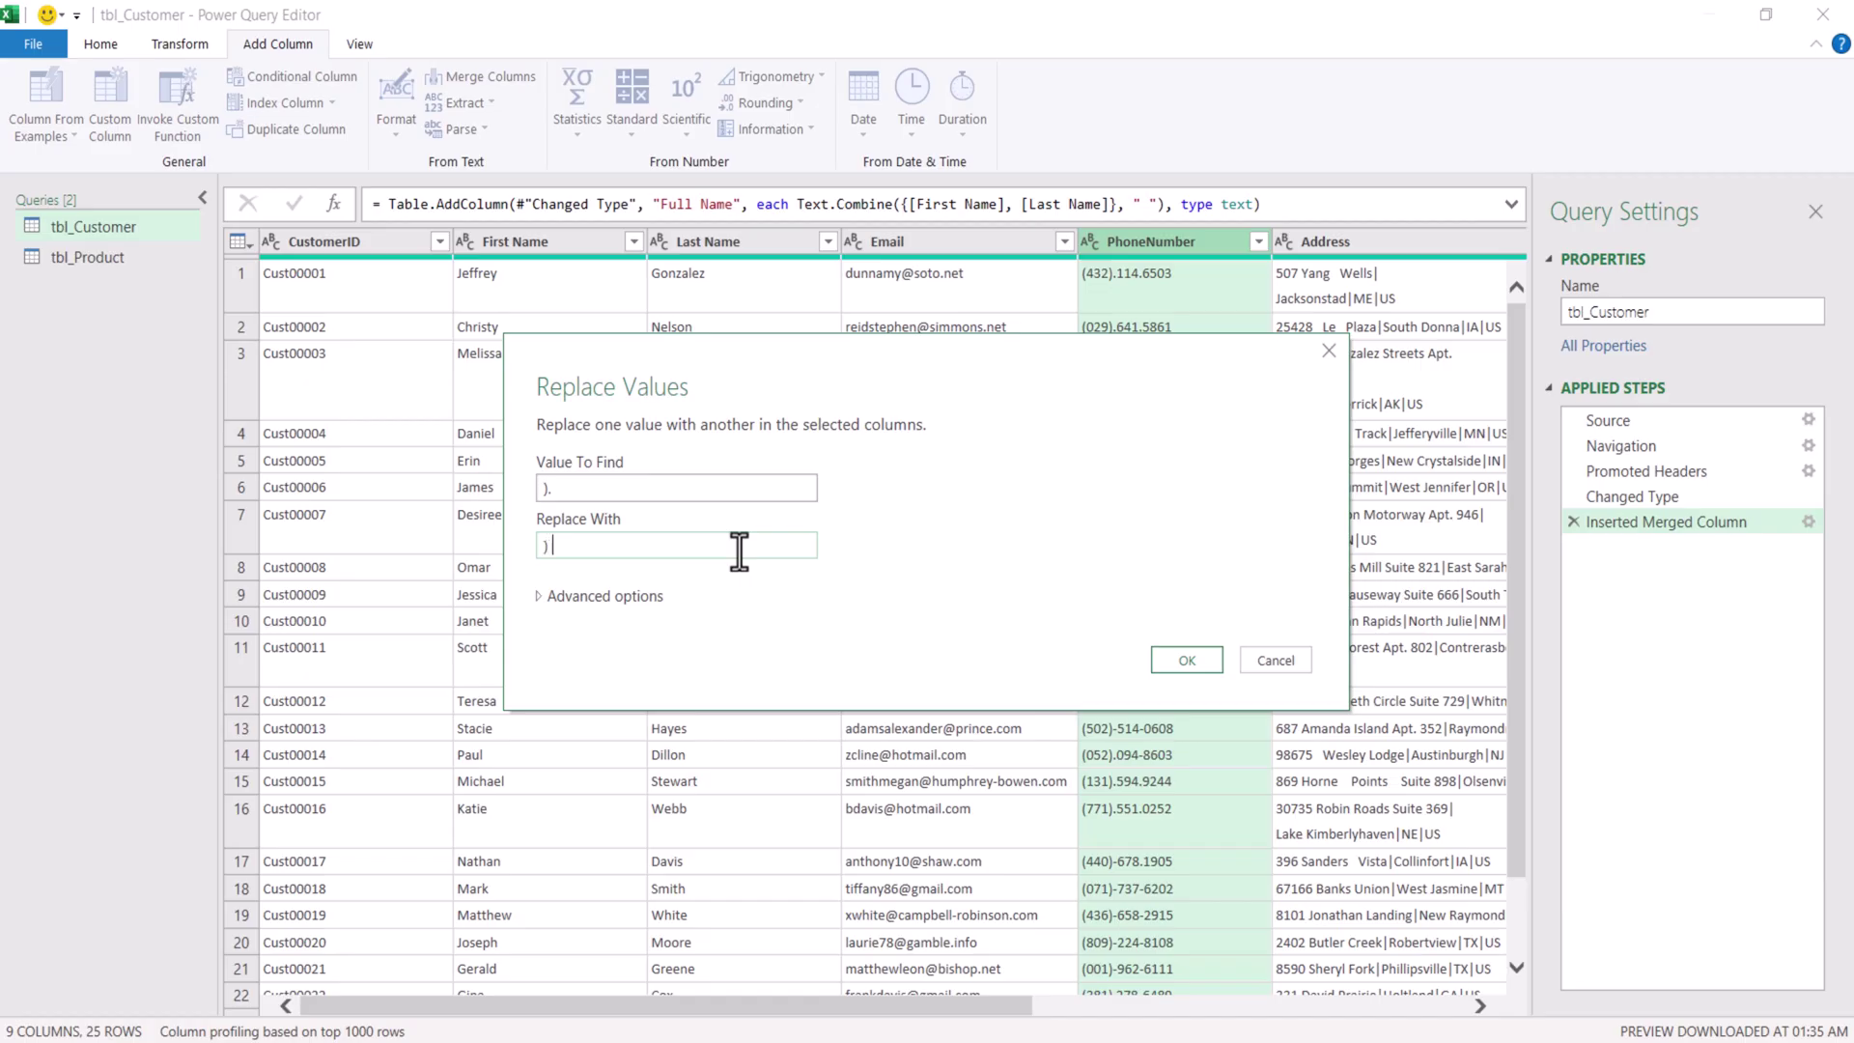
click(1191, 657)
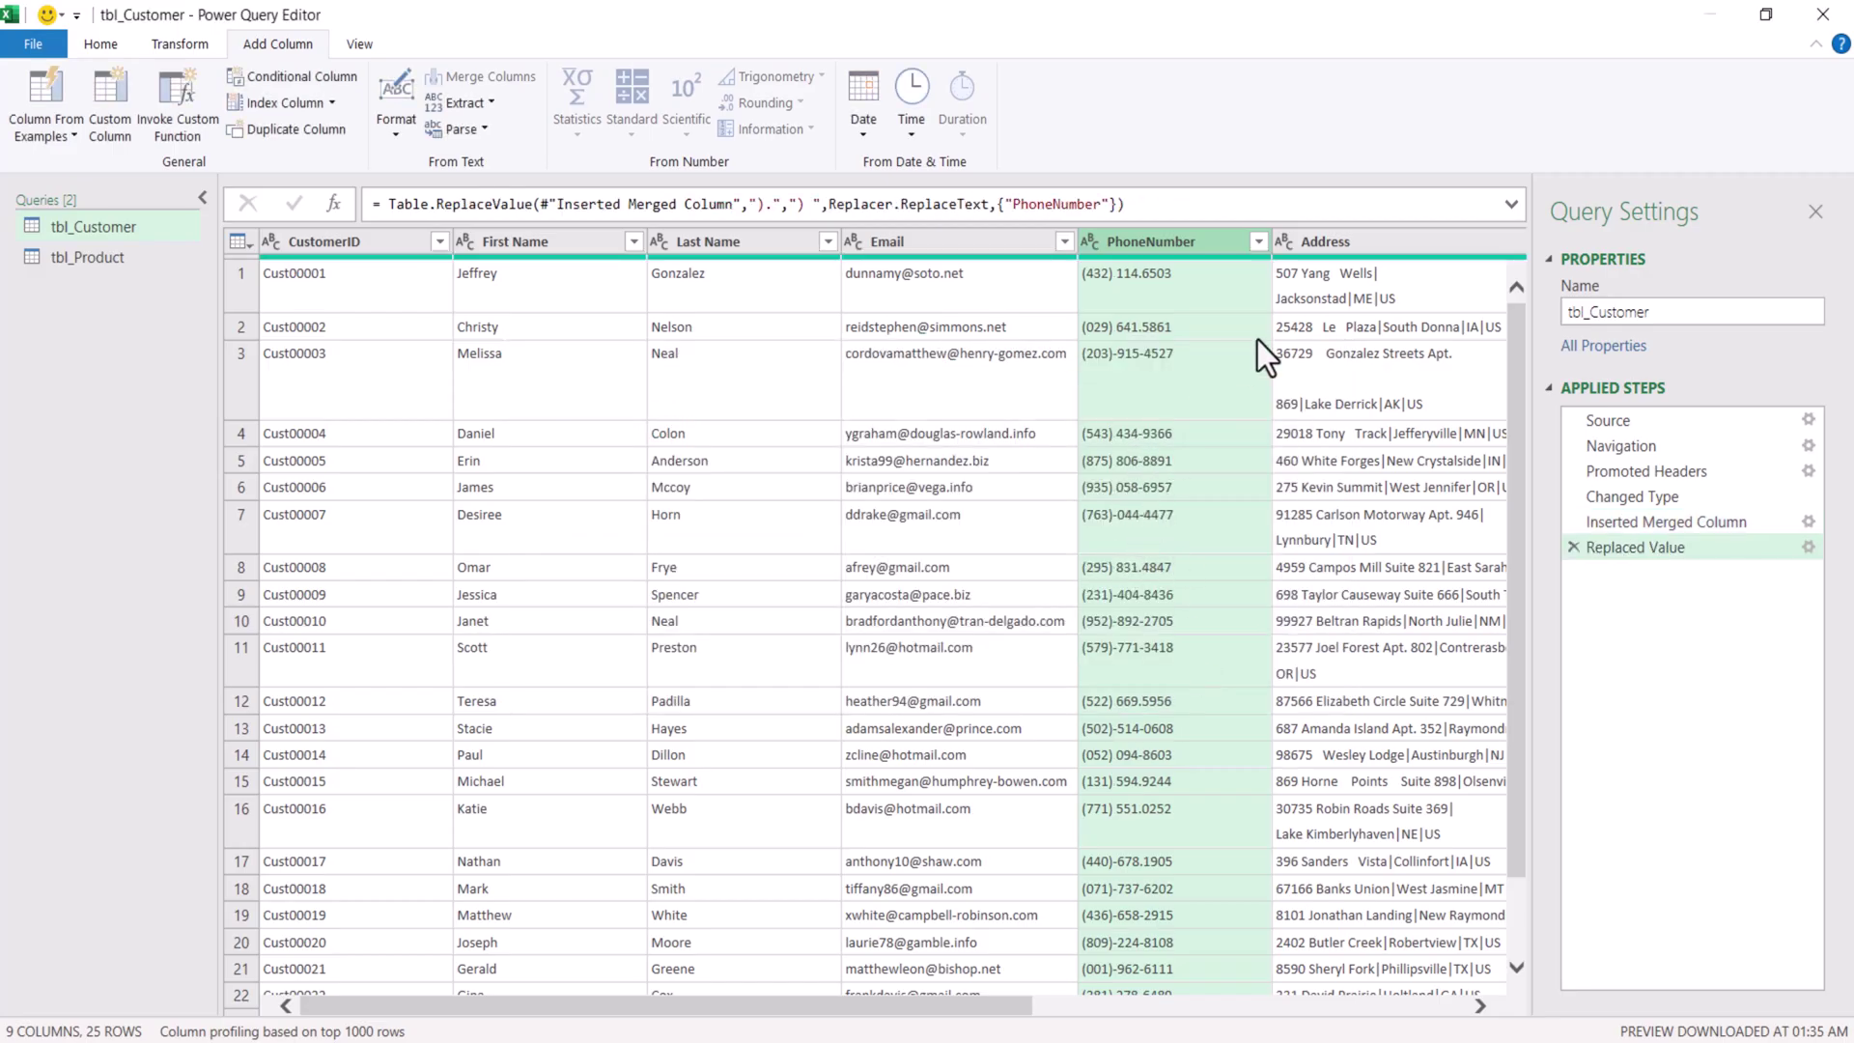
- Replace ")-" in the PhoneNumber column with a closing parenthesis and a space, and check the values down the column
right_click(1162, 240)
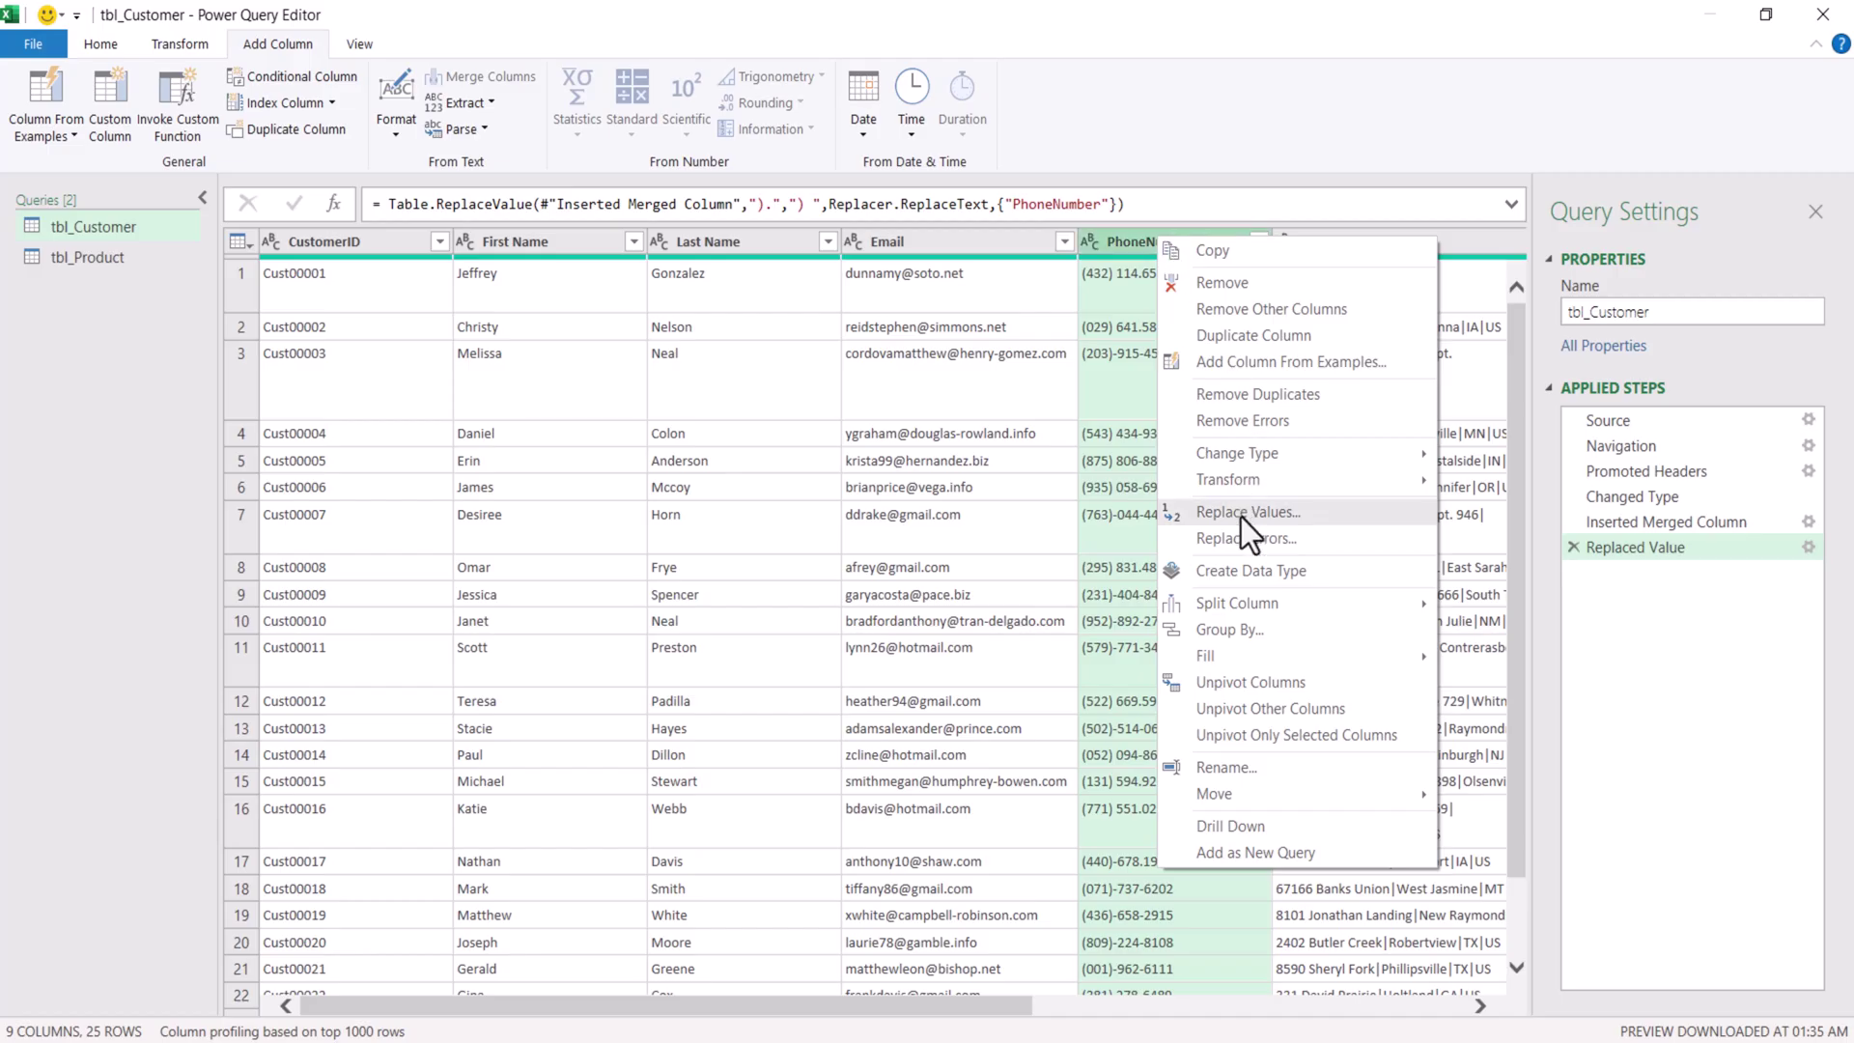
click(1242, 517)
text()-)
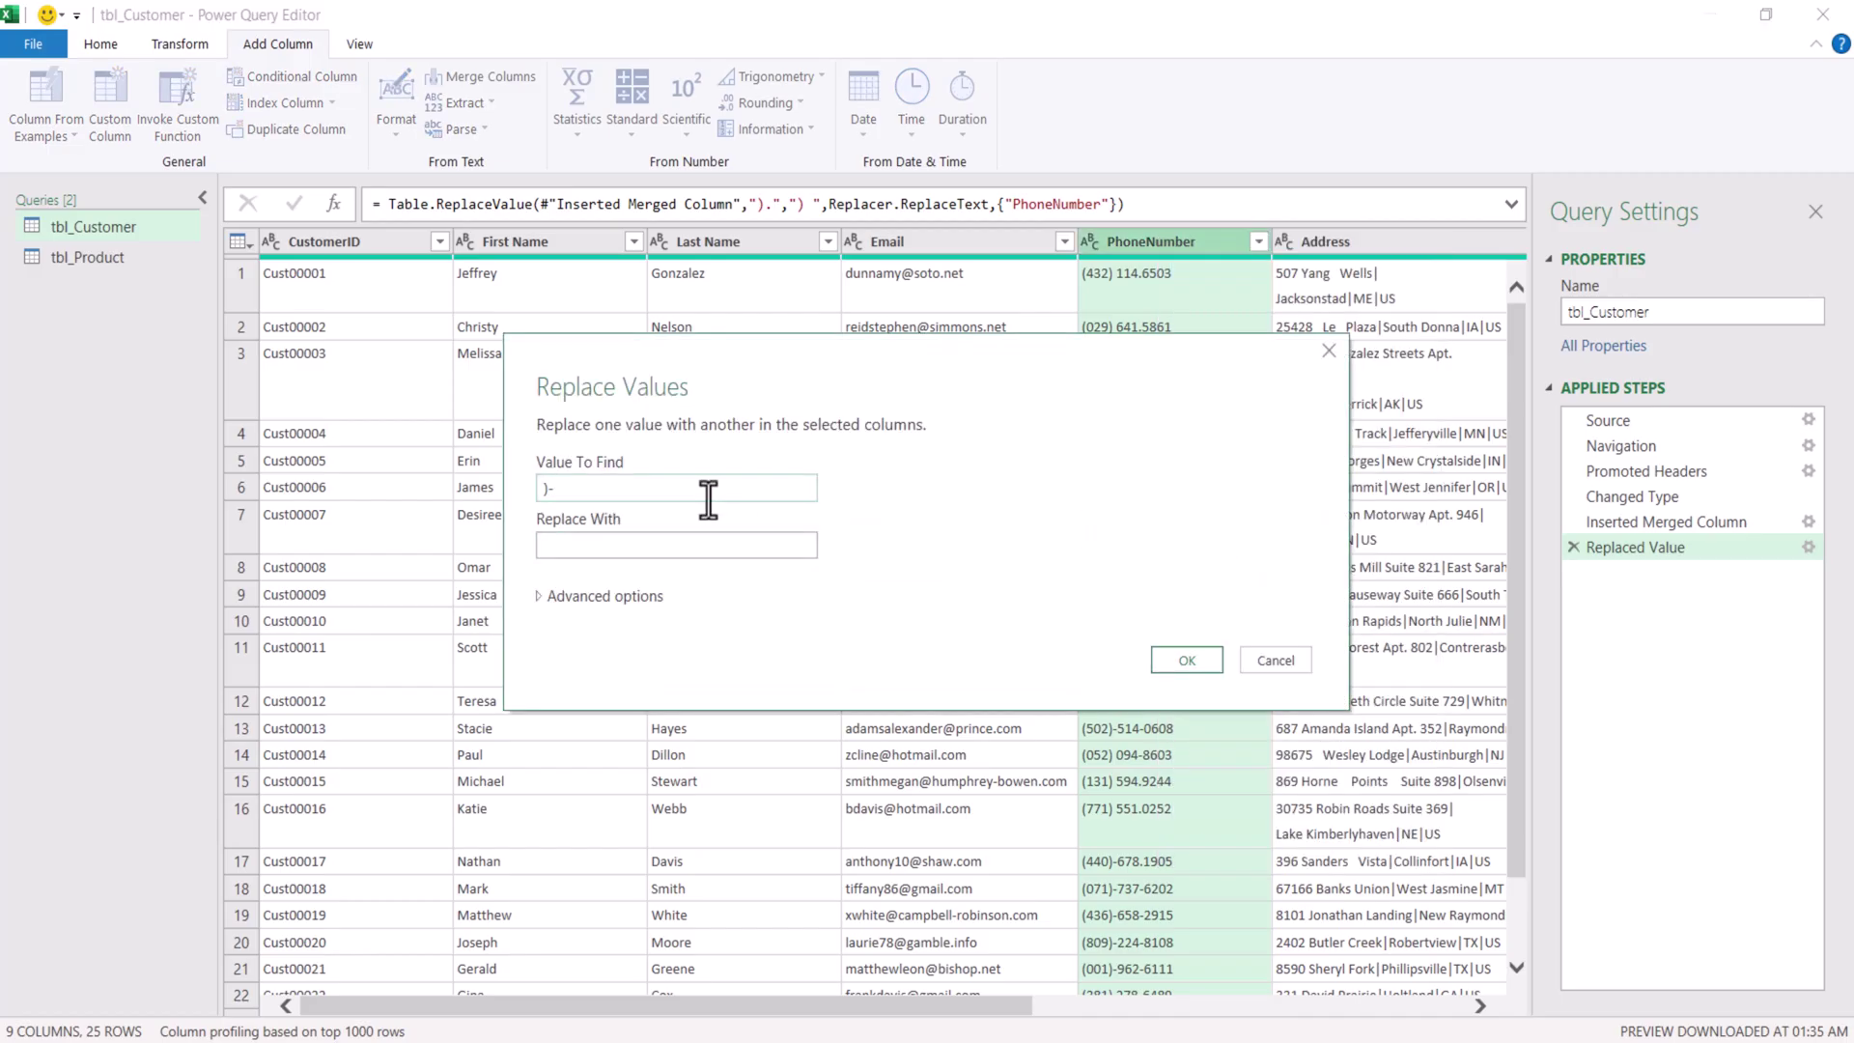
key(Tab)
text())
click(1186, 661)
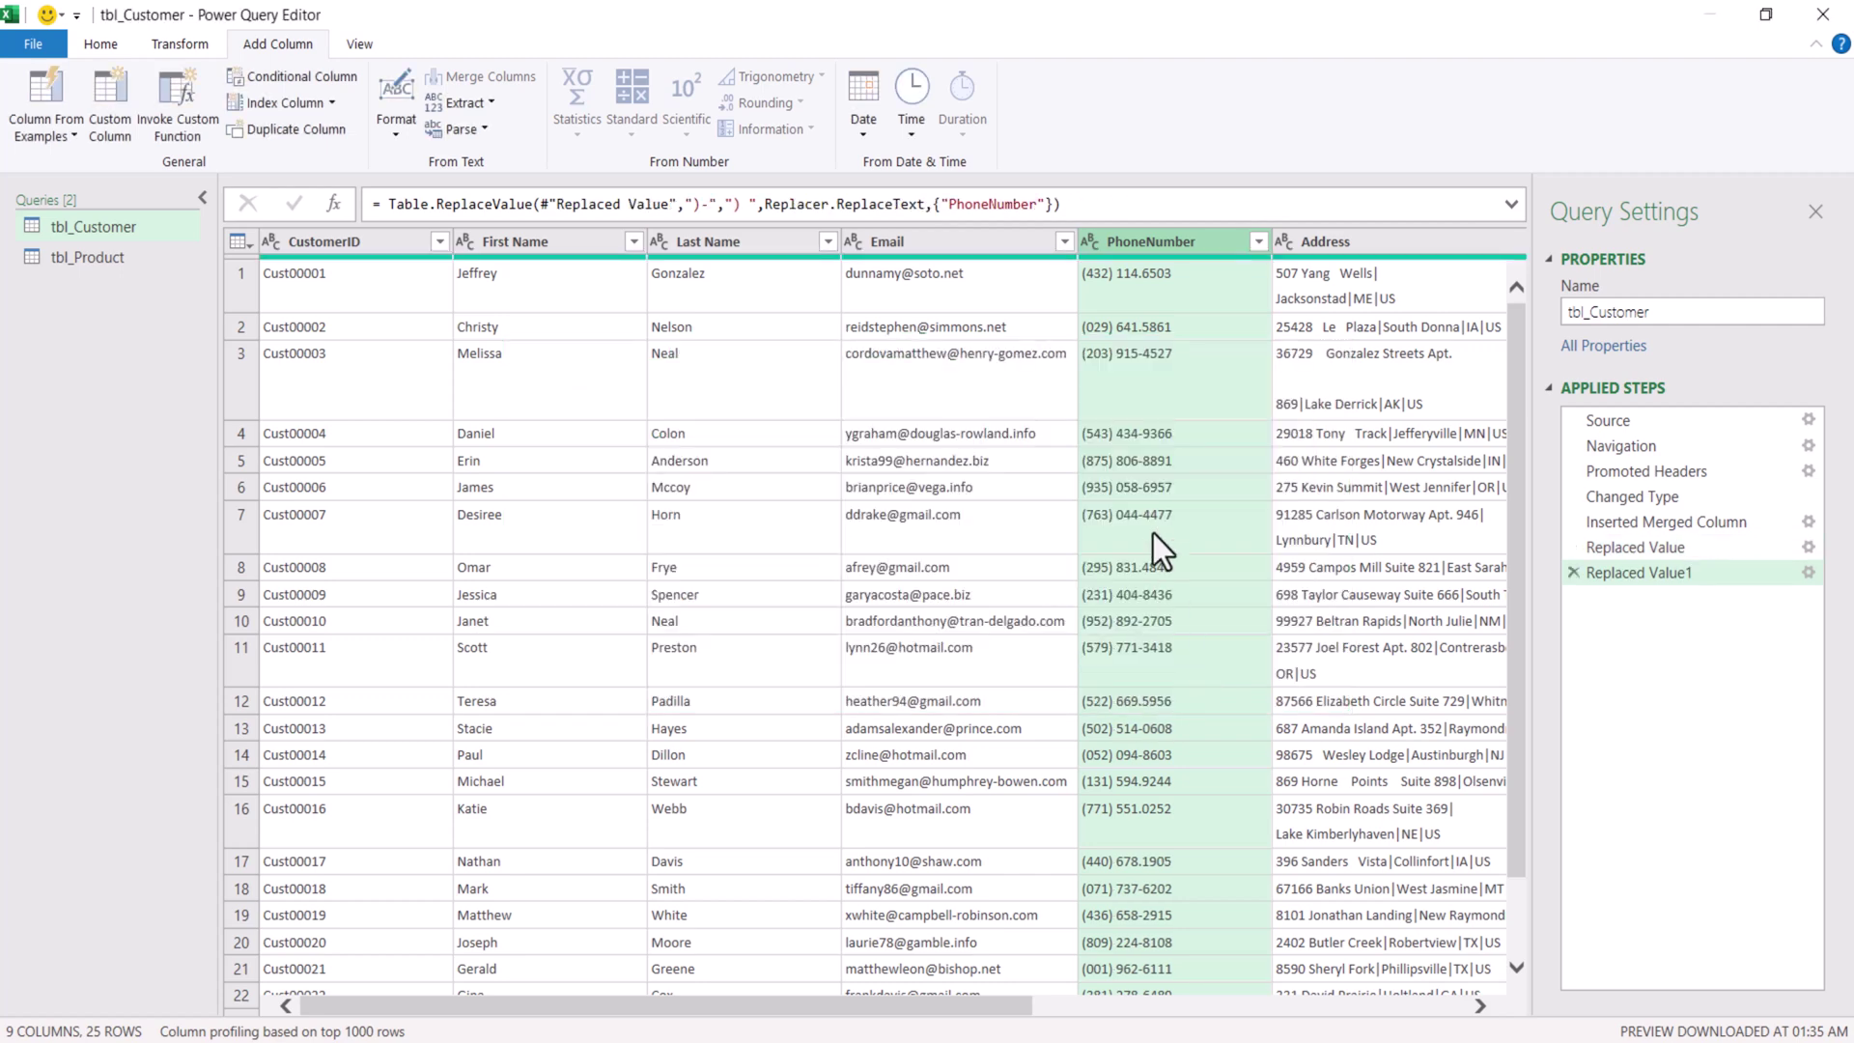
scroll(1153, 533, down, 2)
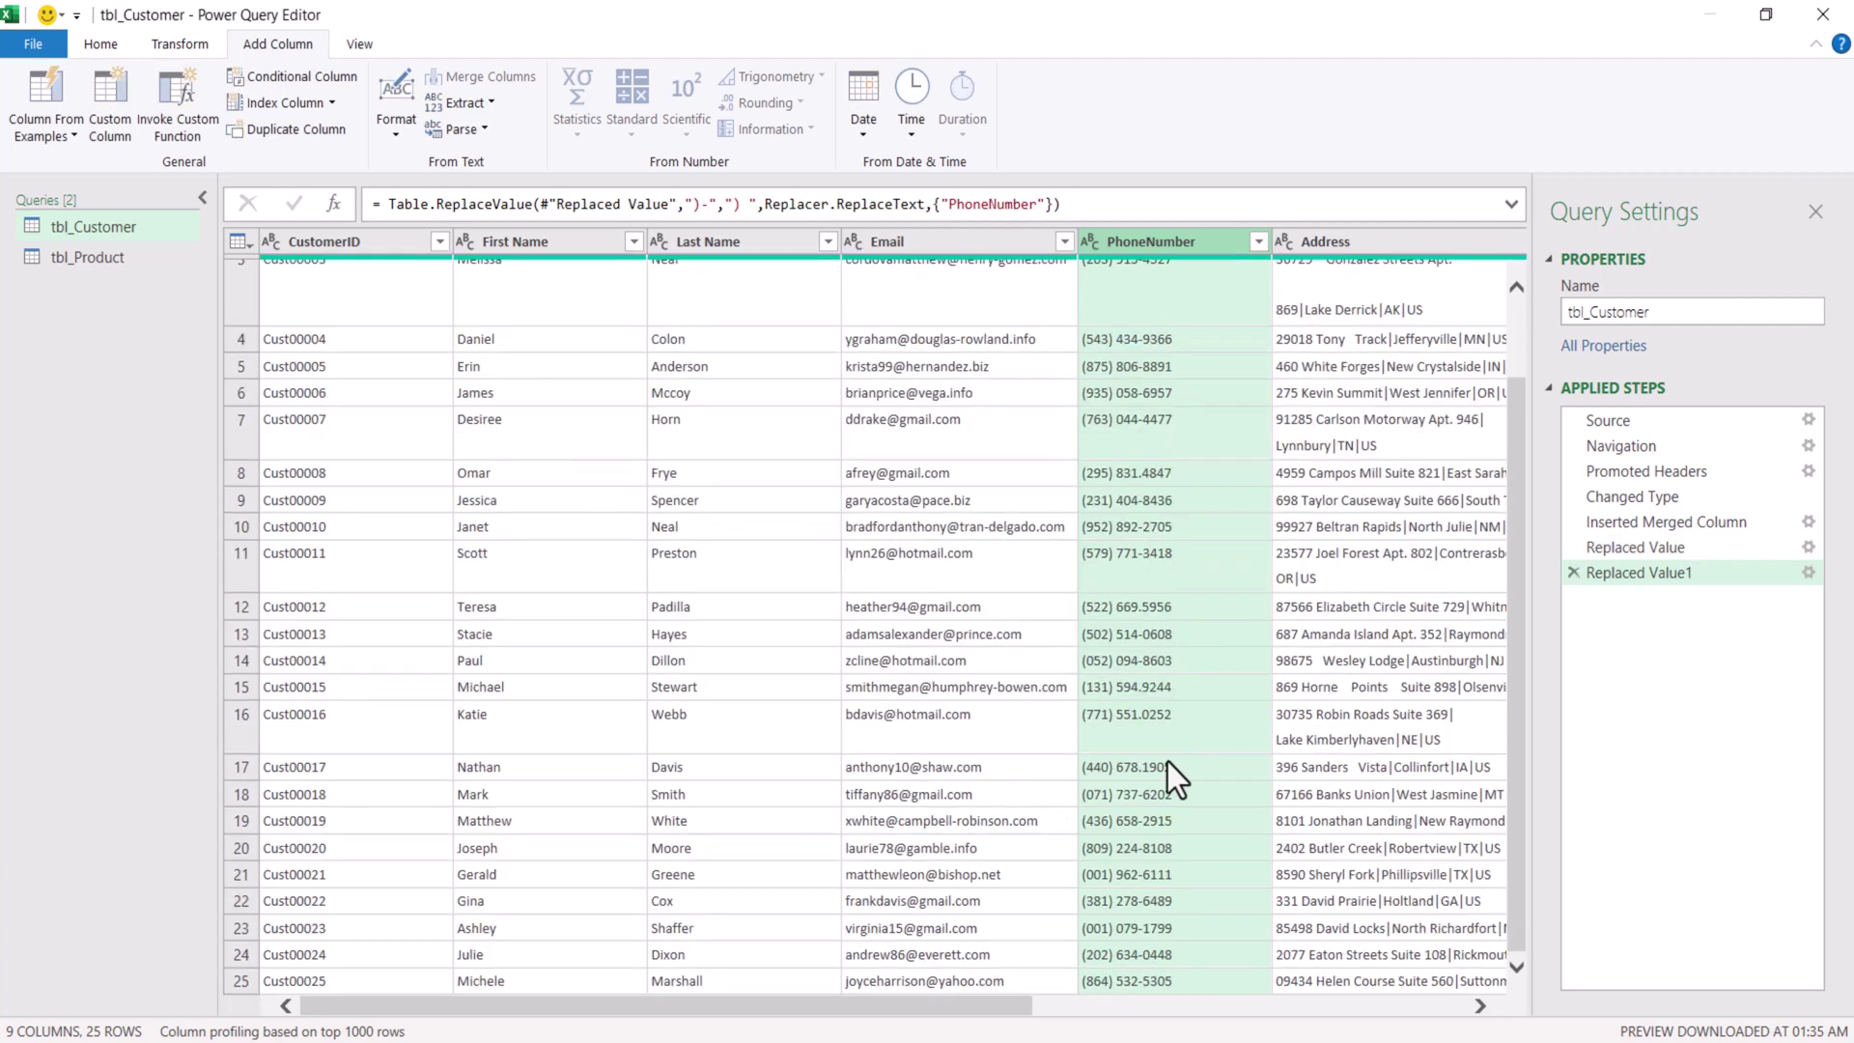
scroll(1167, 786, up, 2)
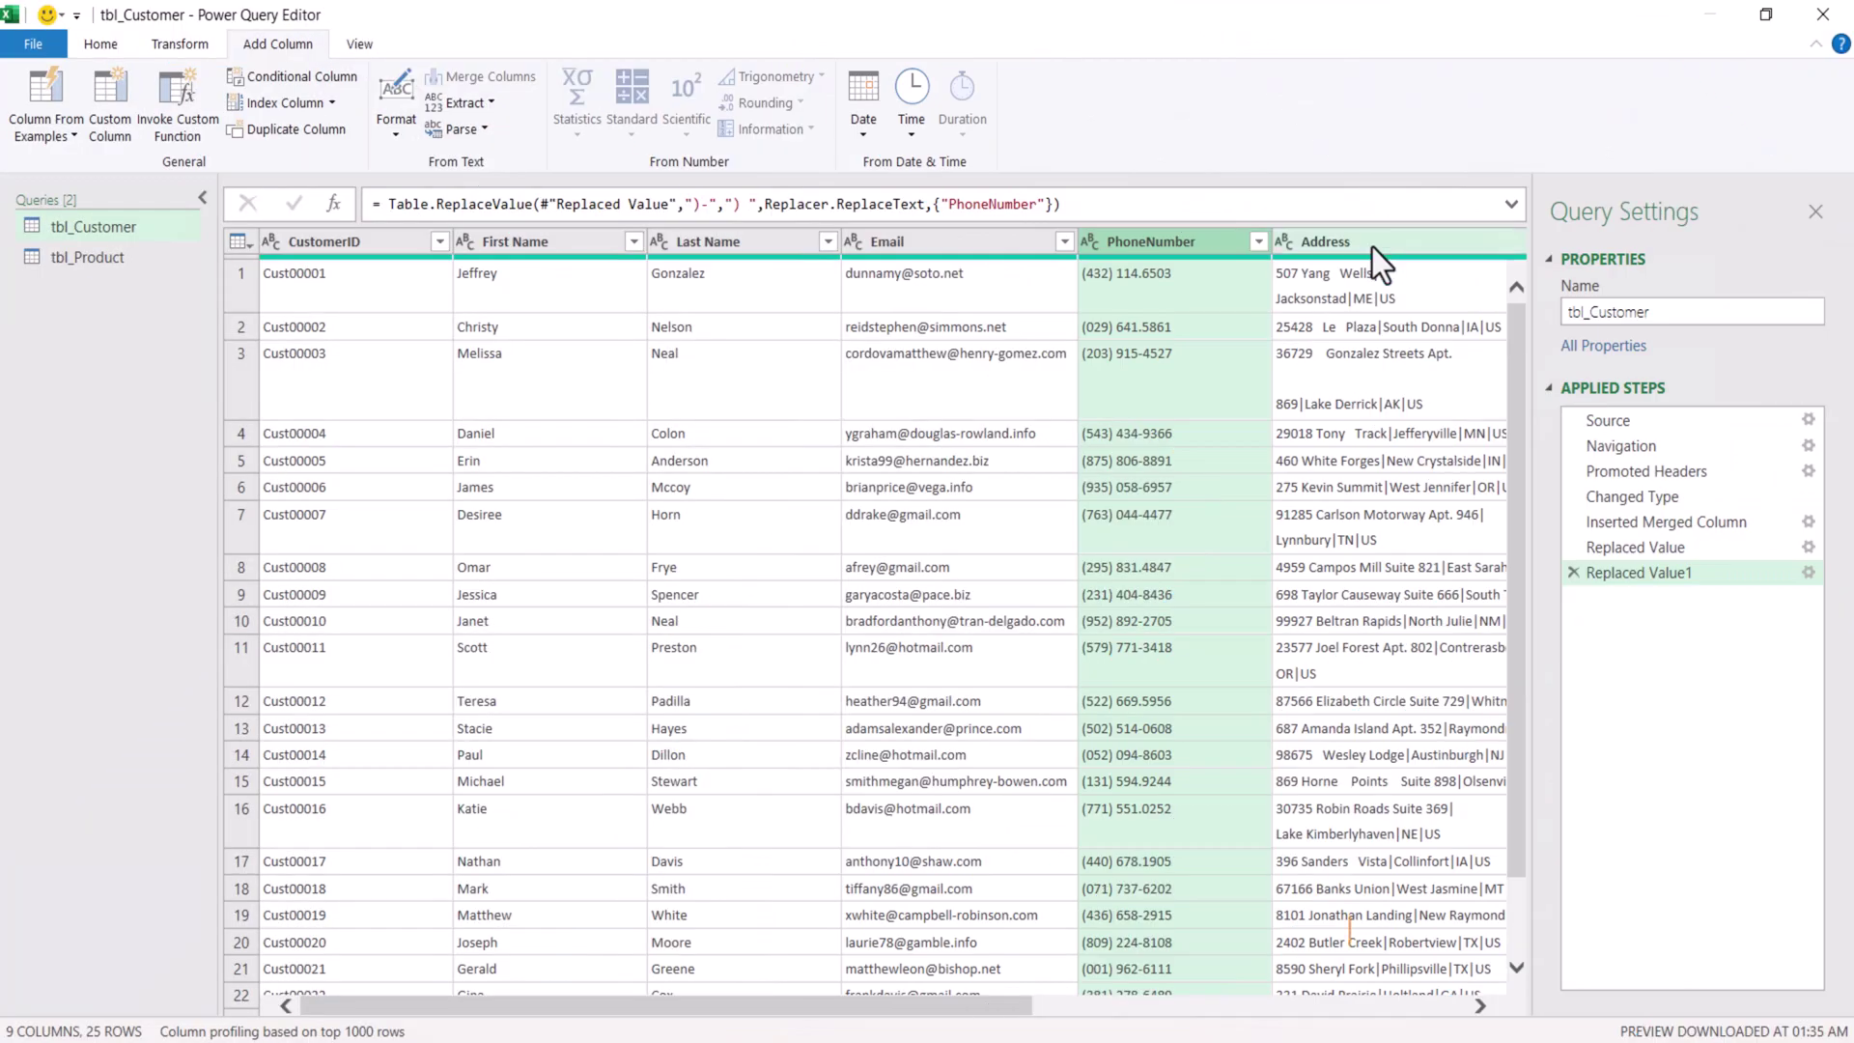
- Apply the Clean text transformation to the Address column to remove its line breaks
click(1373, 251)
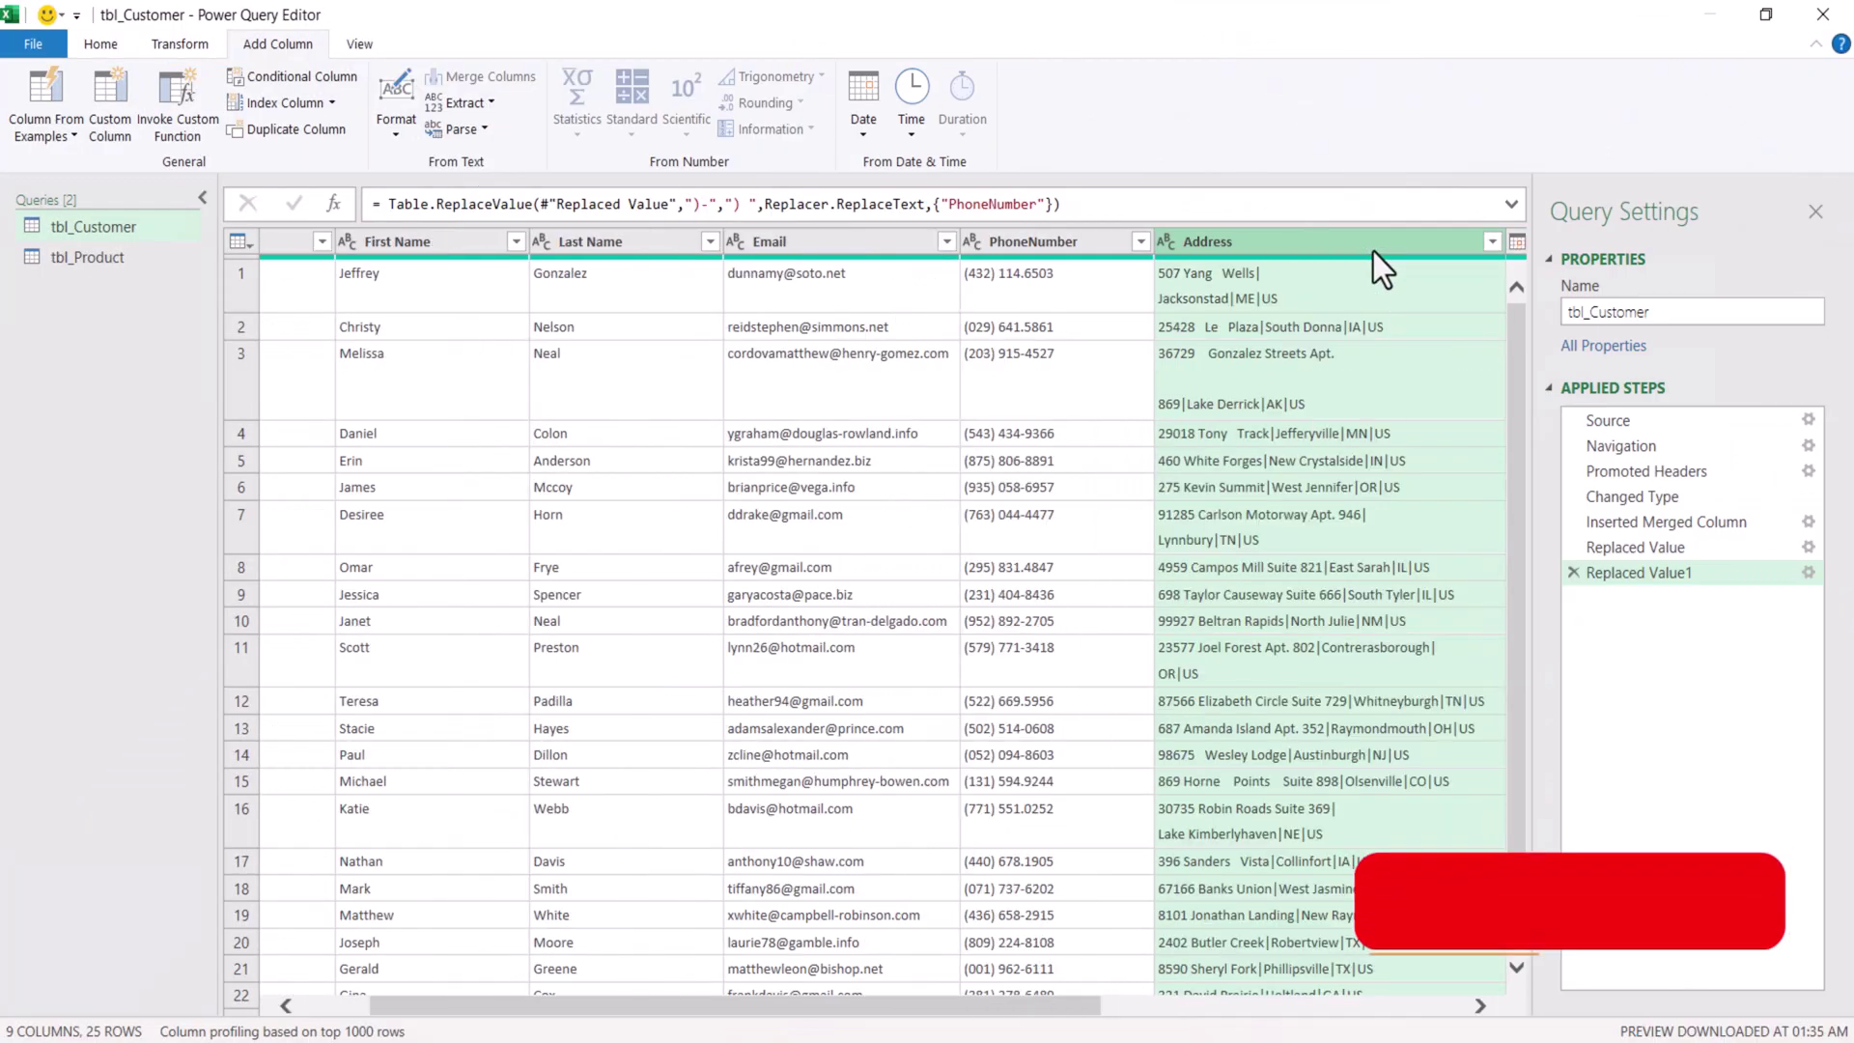
drag(744, 1009, 961, 1009)
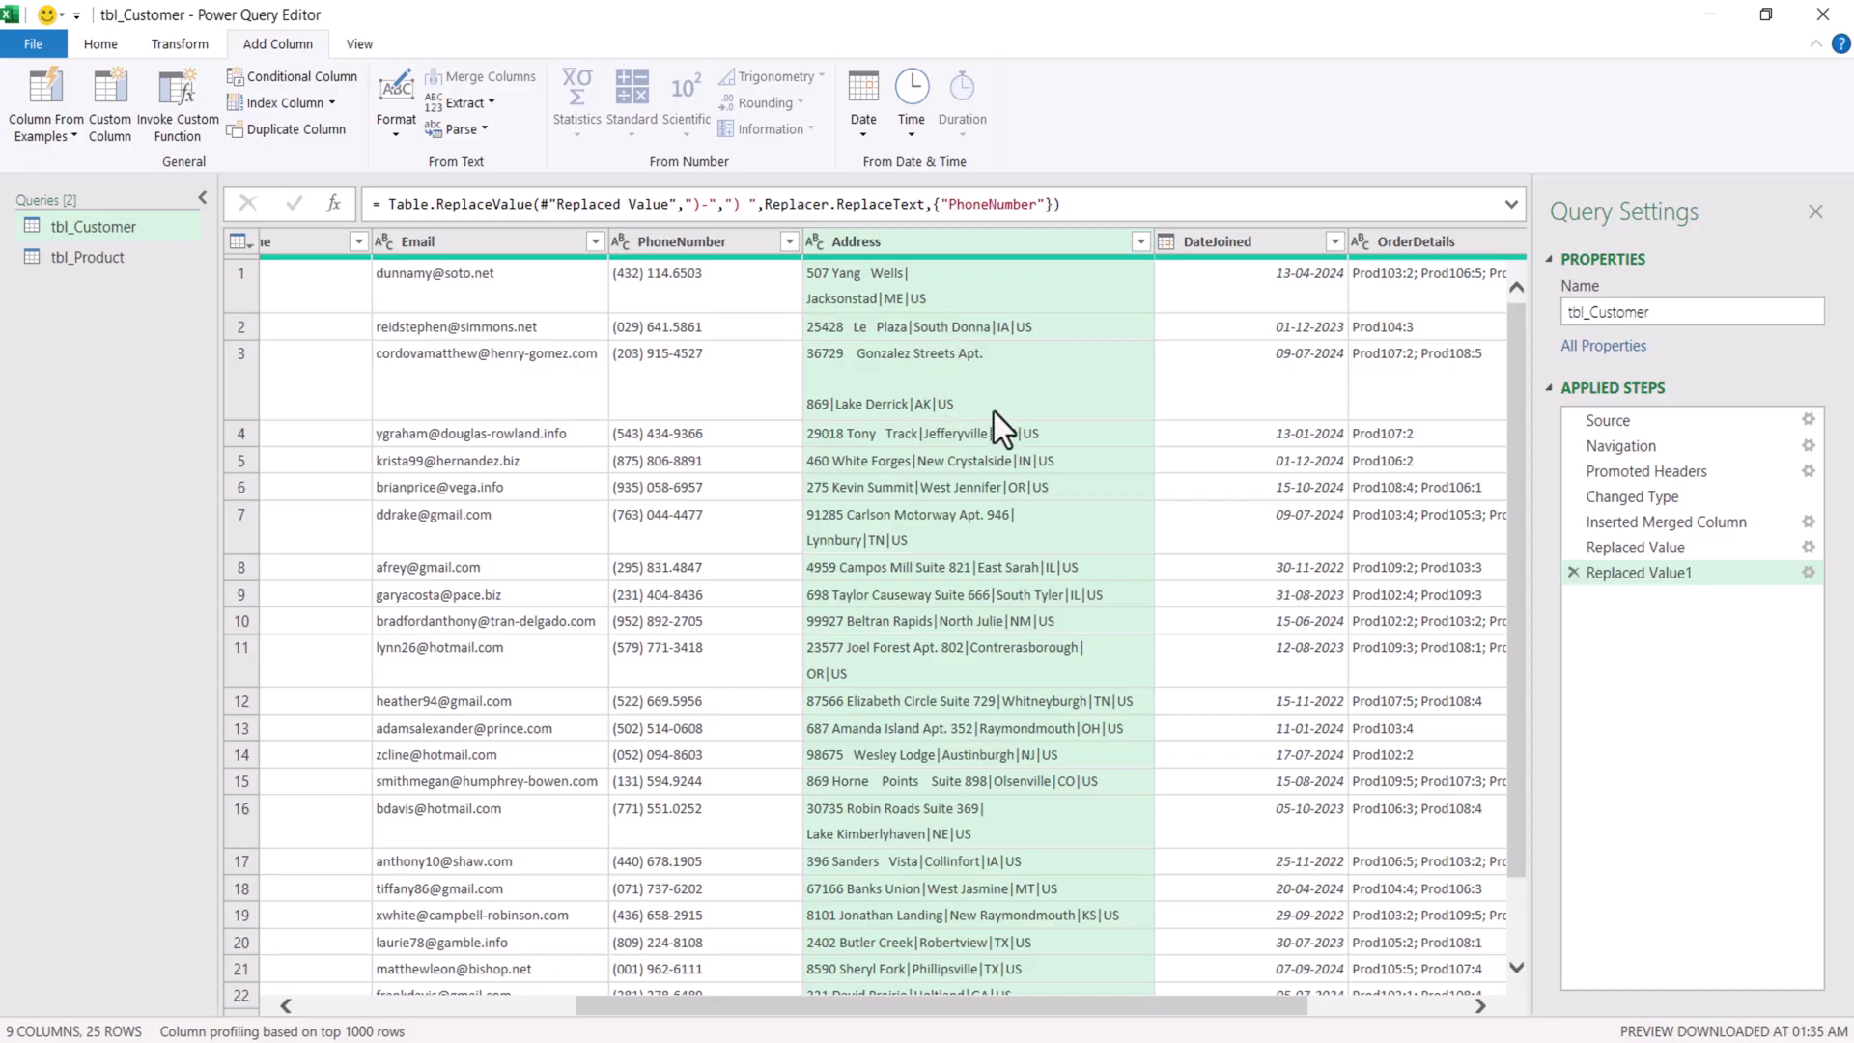
right_click(952, 248)
mouse_move(1022, 497)
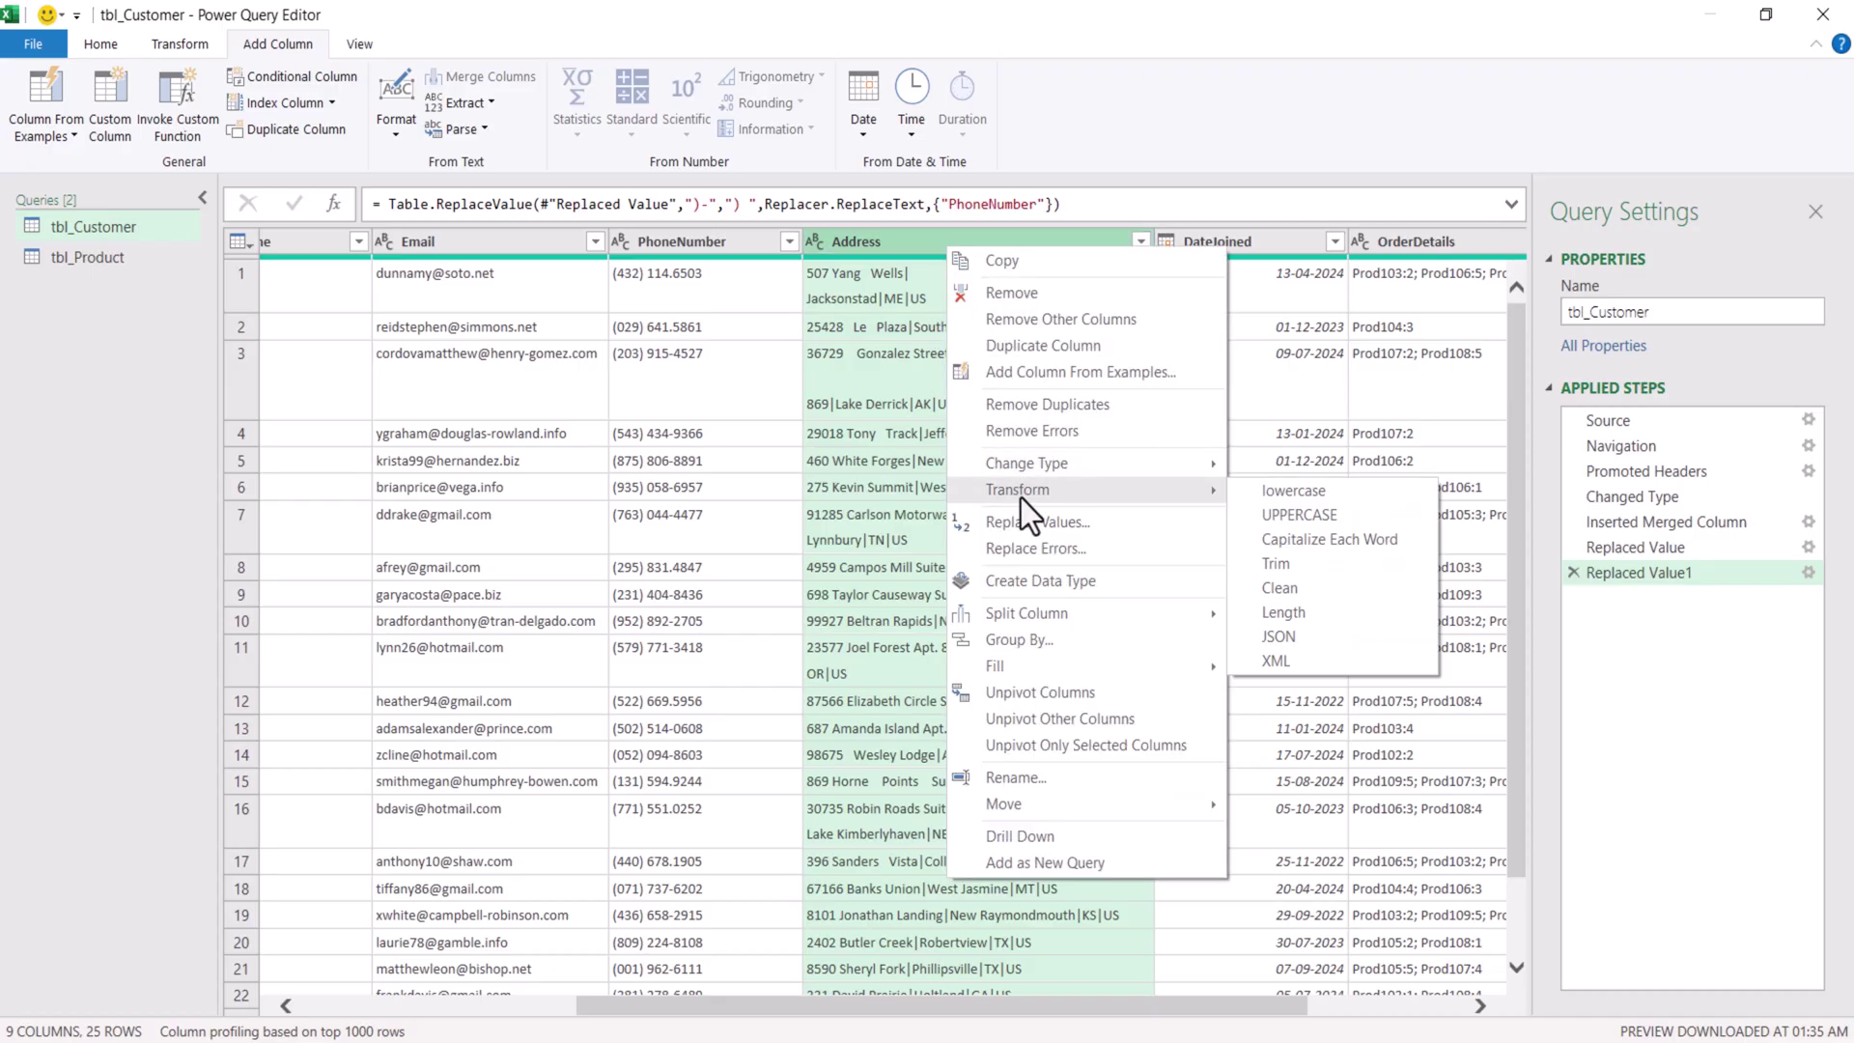
click(1302, 588)
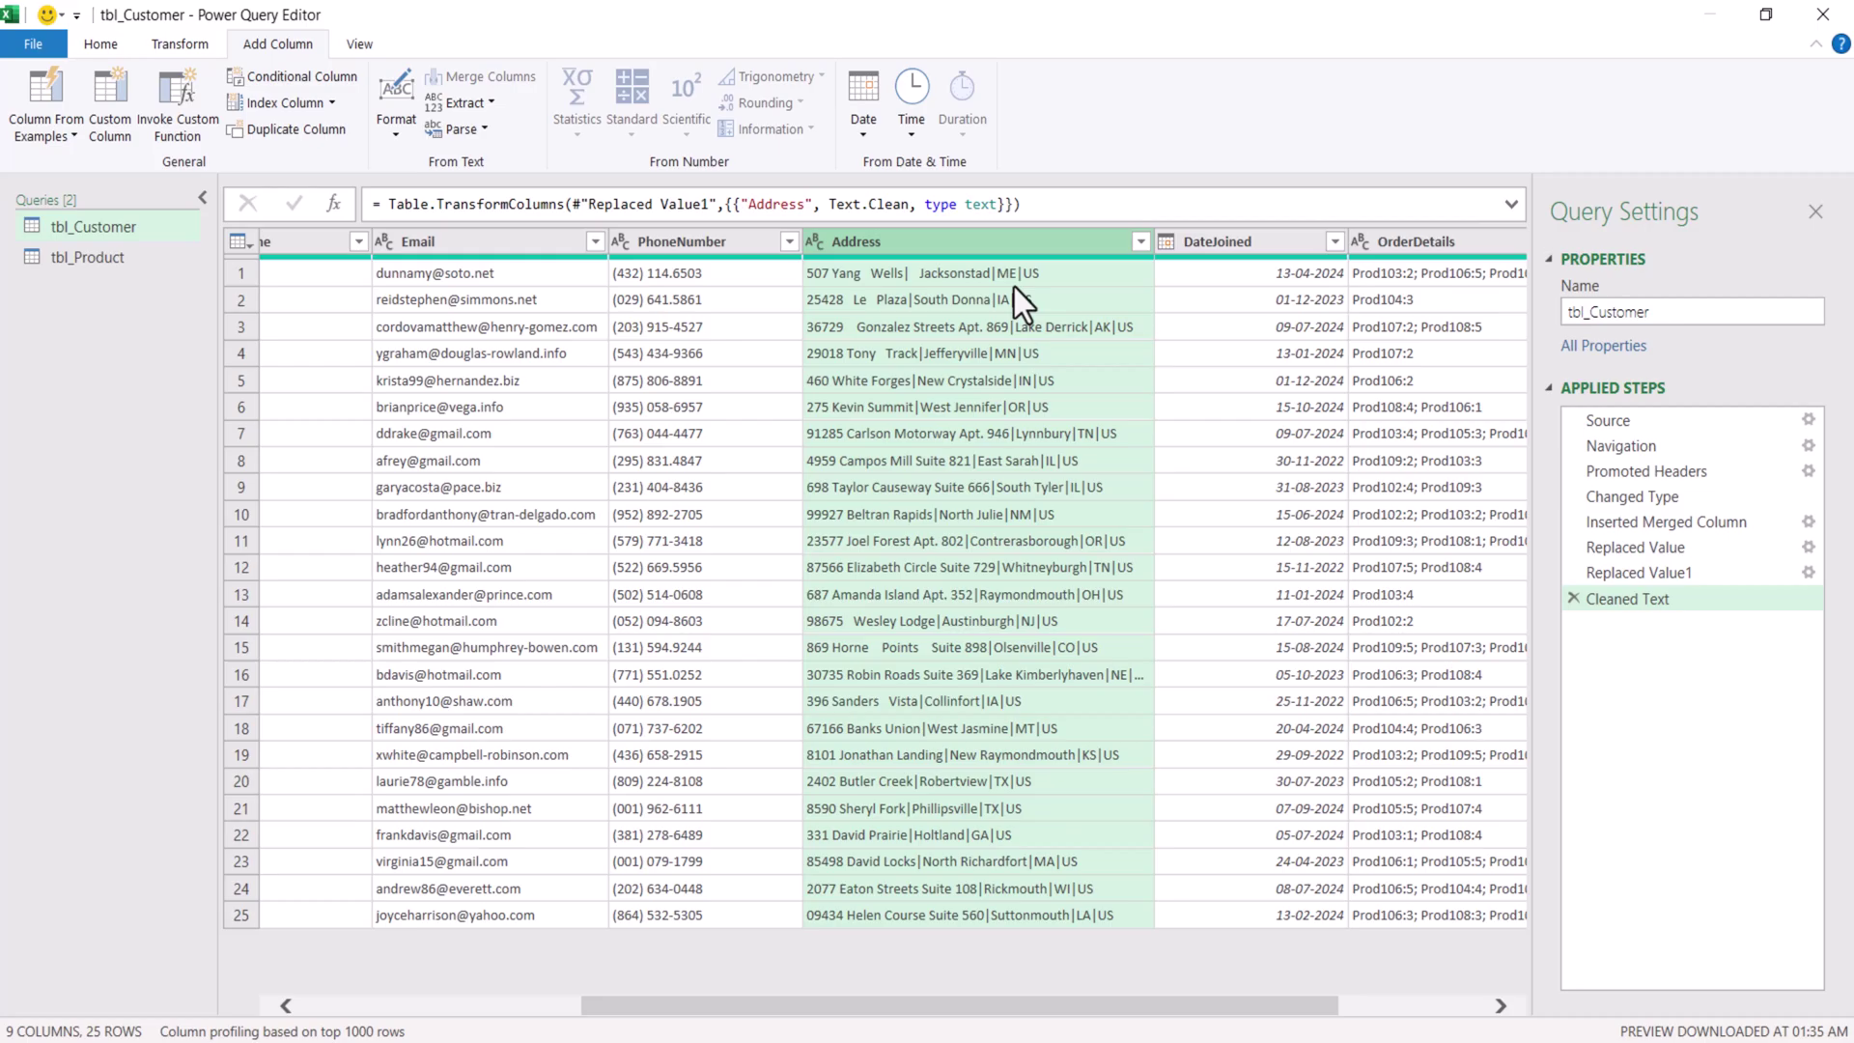
- Apply the Trim text transformation to the Address column and inspect the first row's full address for leftover inner spaces
right_click(954, 247)
mouse_move(1126, 499)
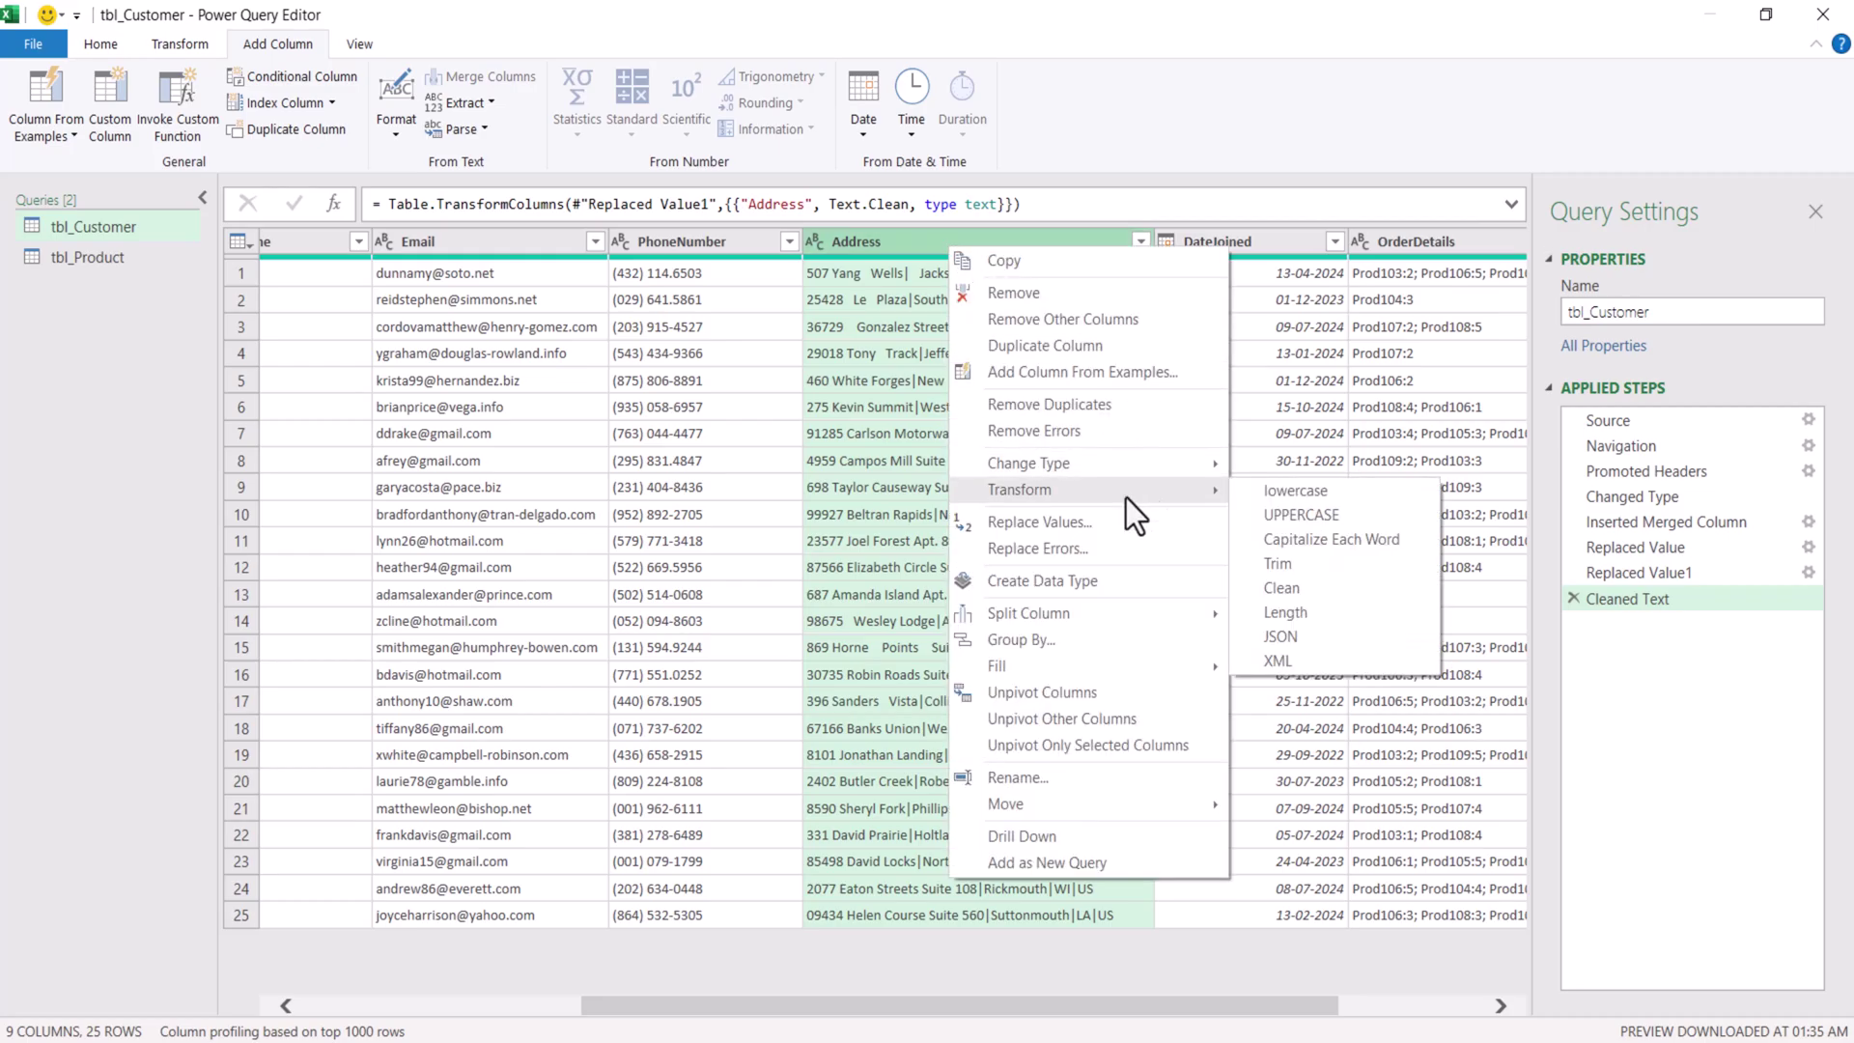
click(1323, 566)
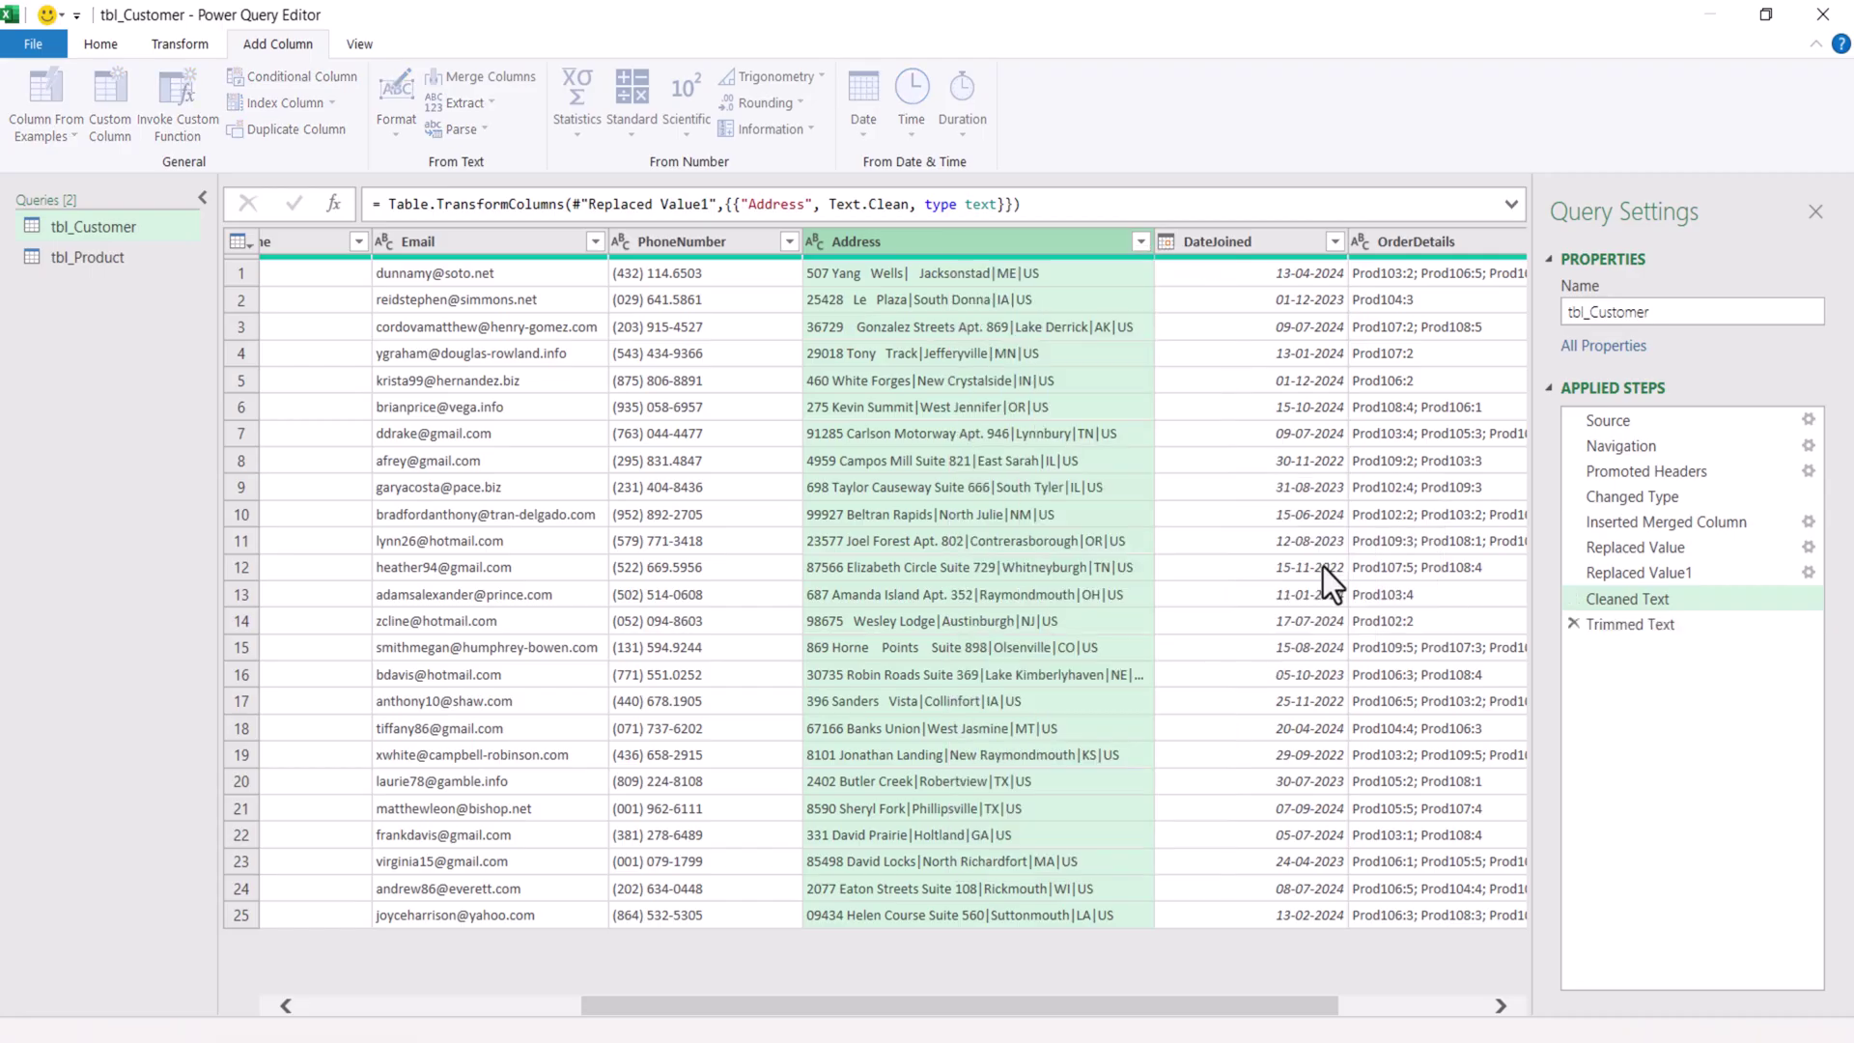
click(861, 280)
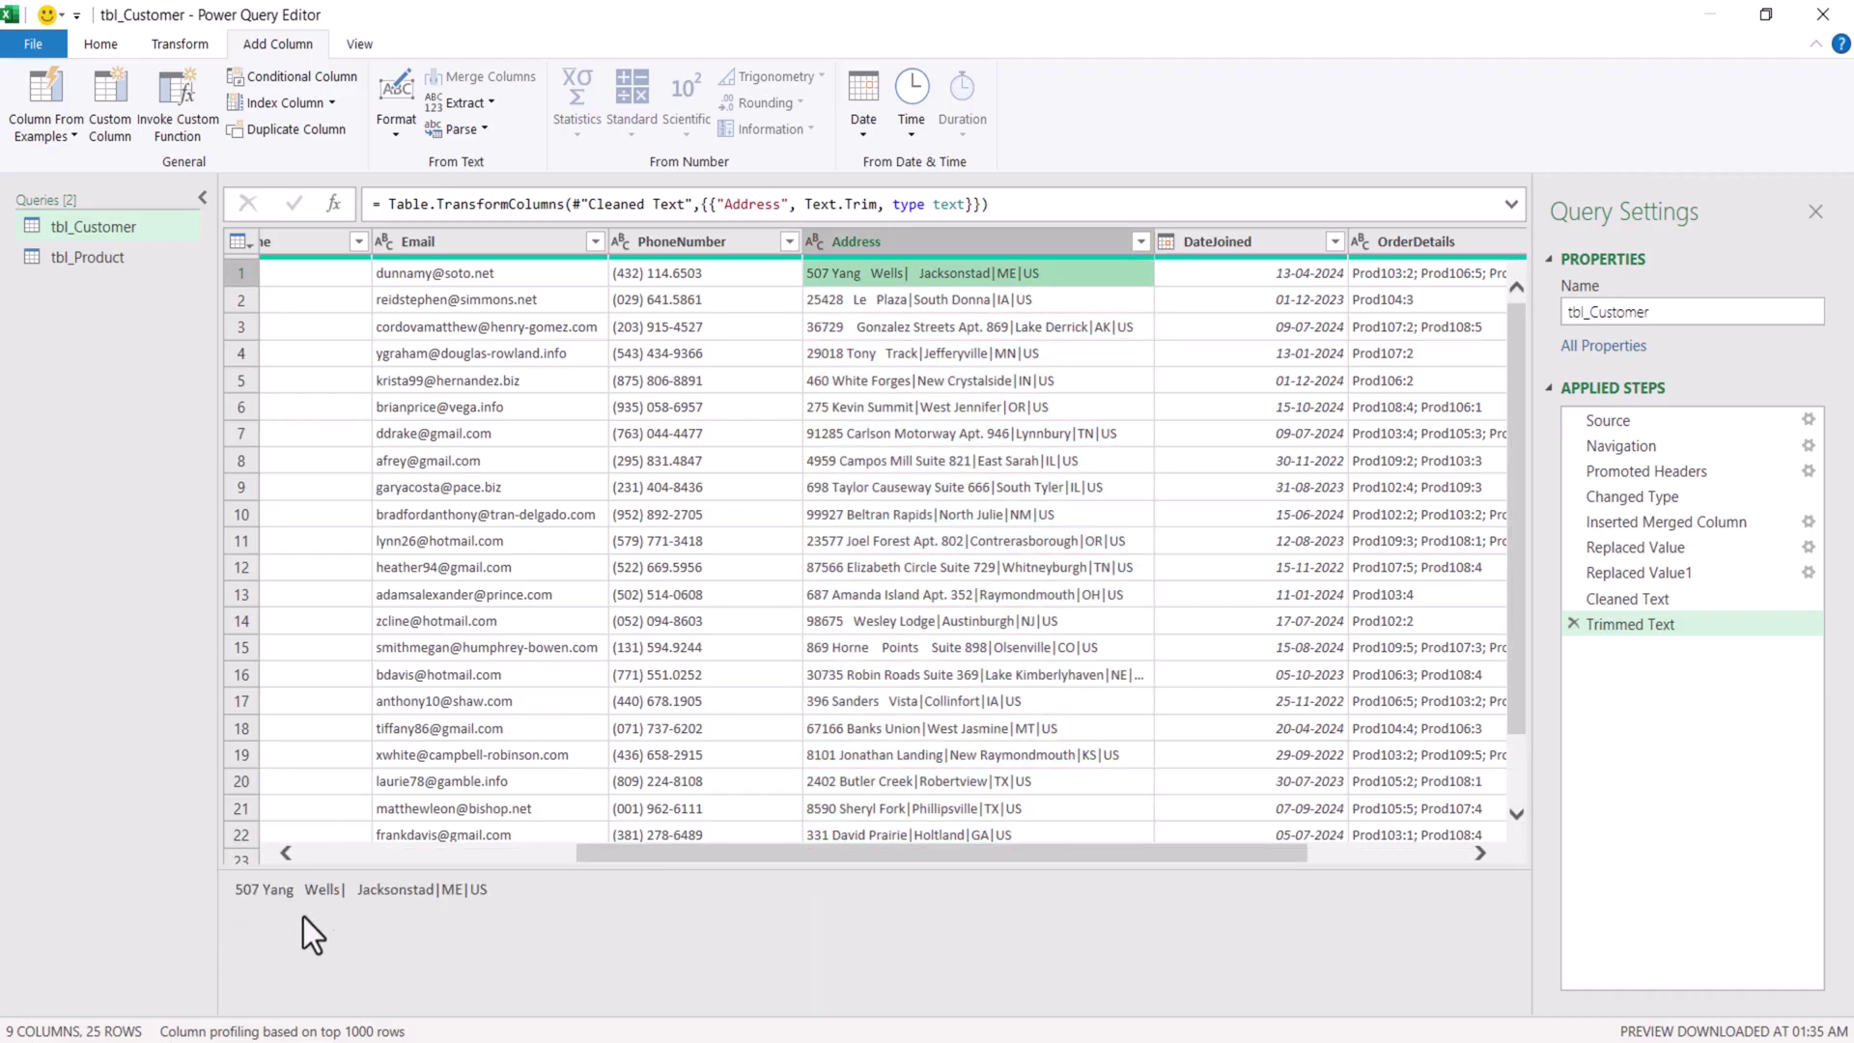
drag(346, 894, 358, 894)
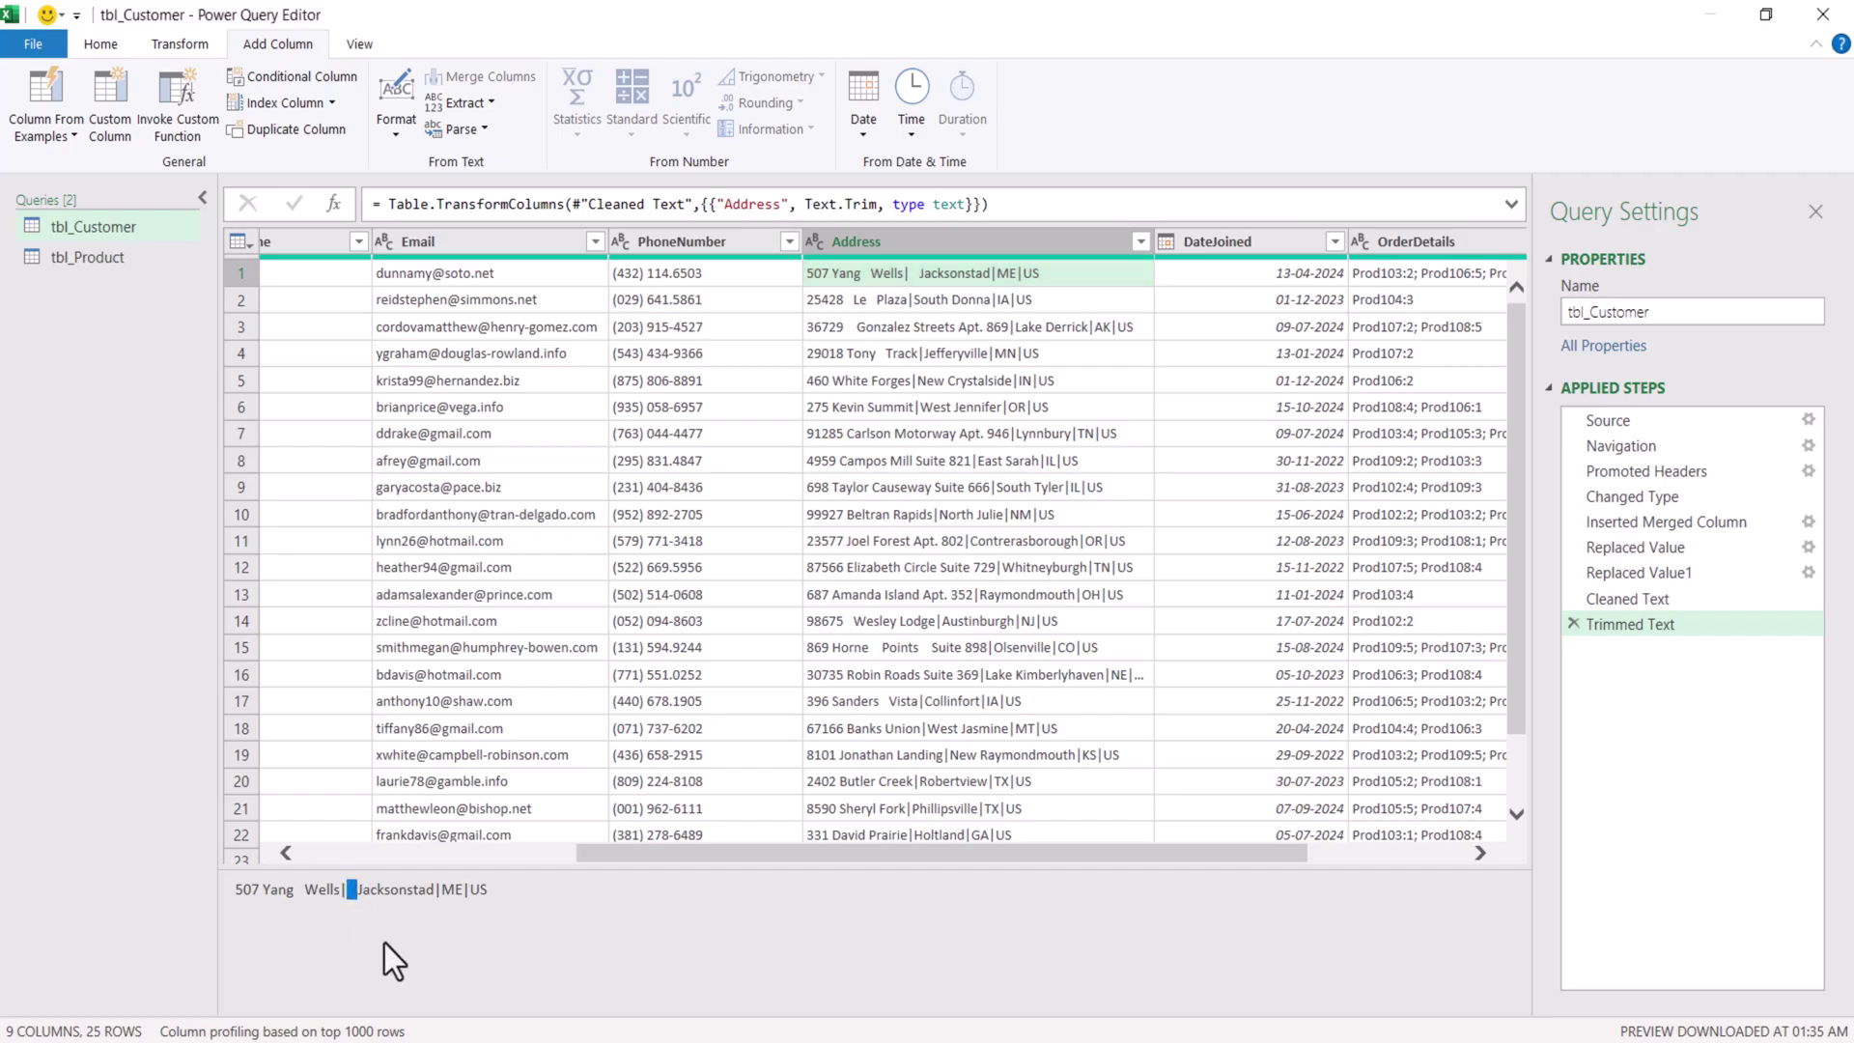
- Replace each run of three spaces in the Address column with a single space
click(970, 241)
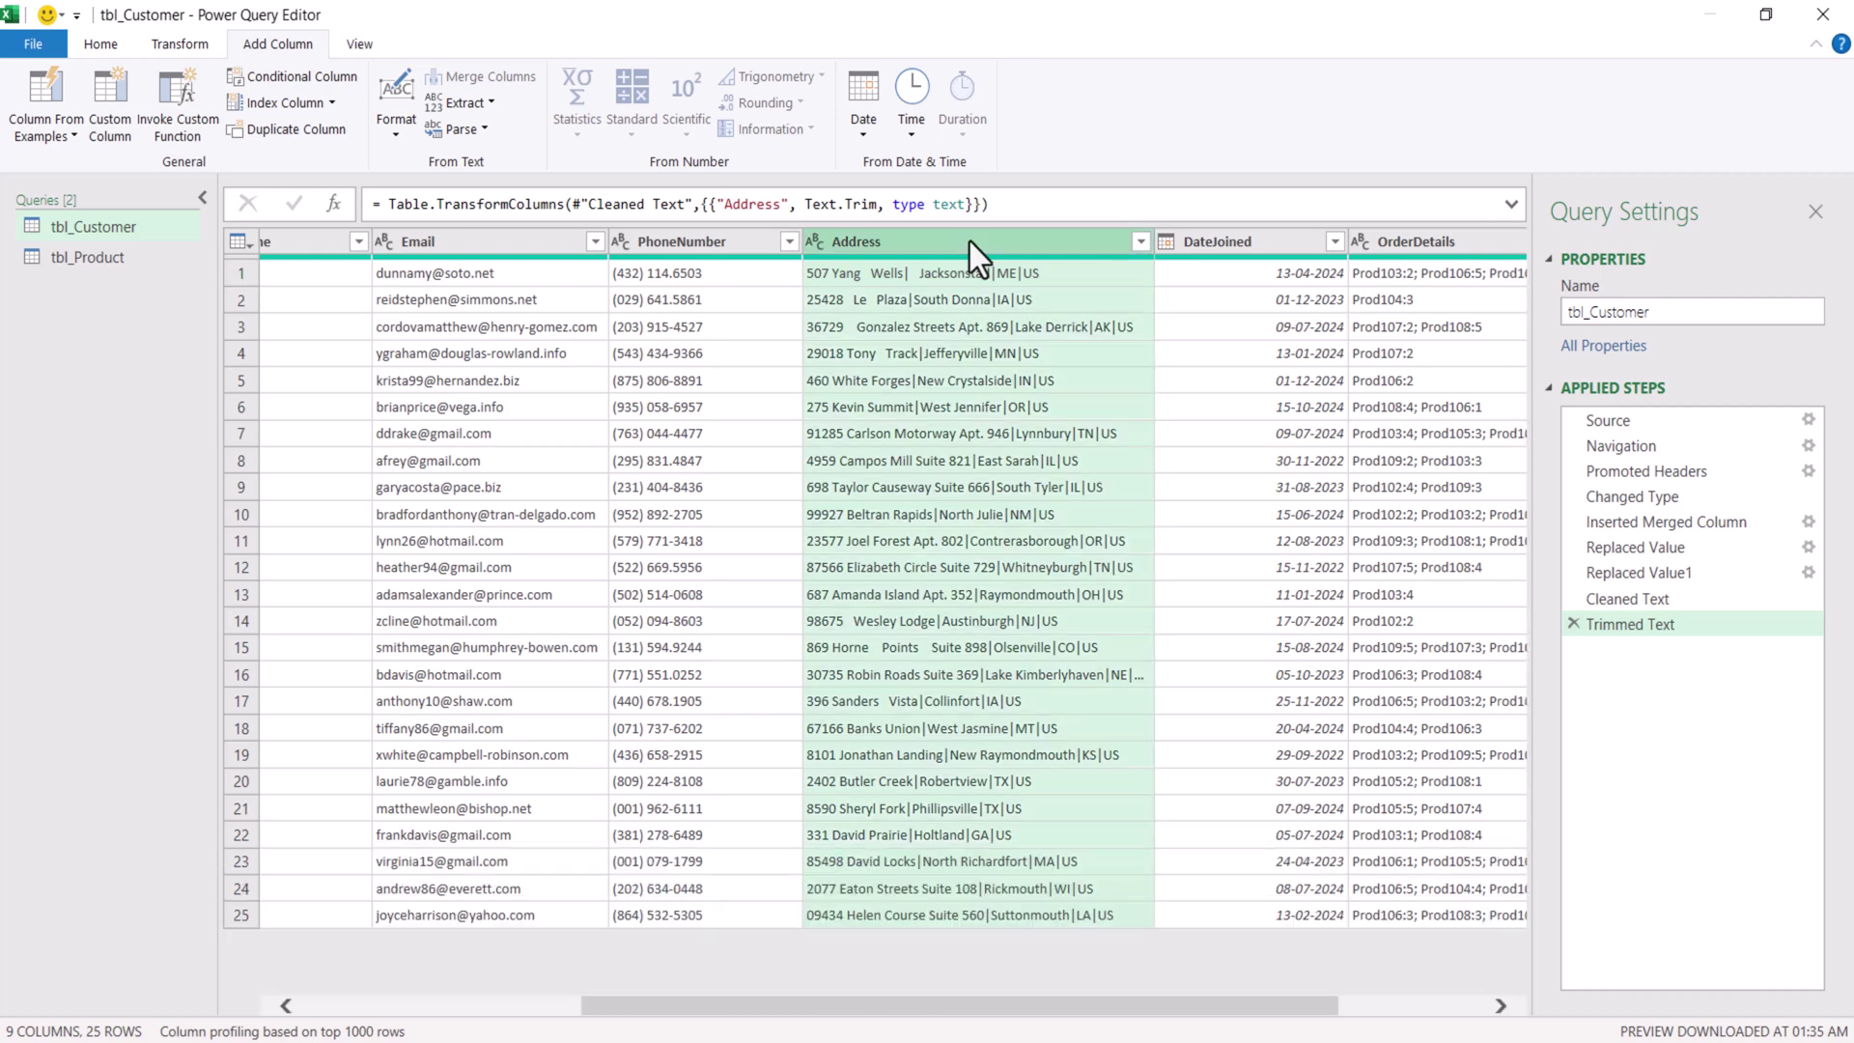
right_click(970, 241)
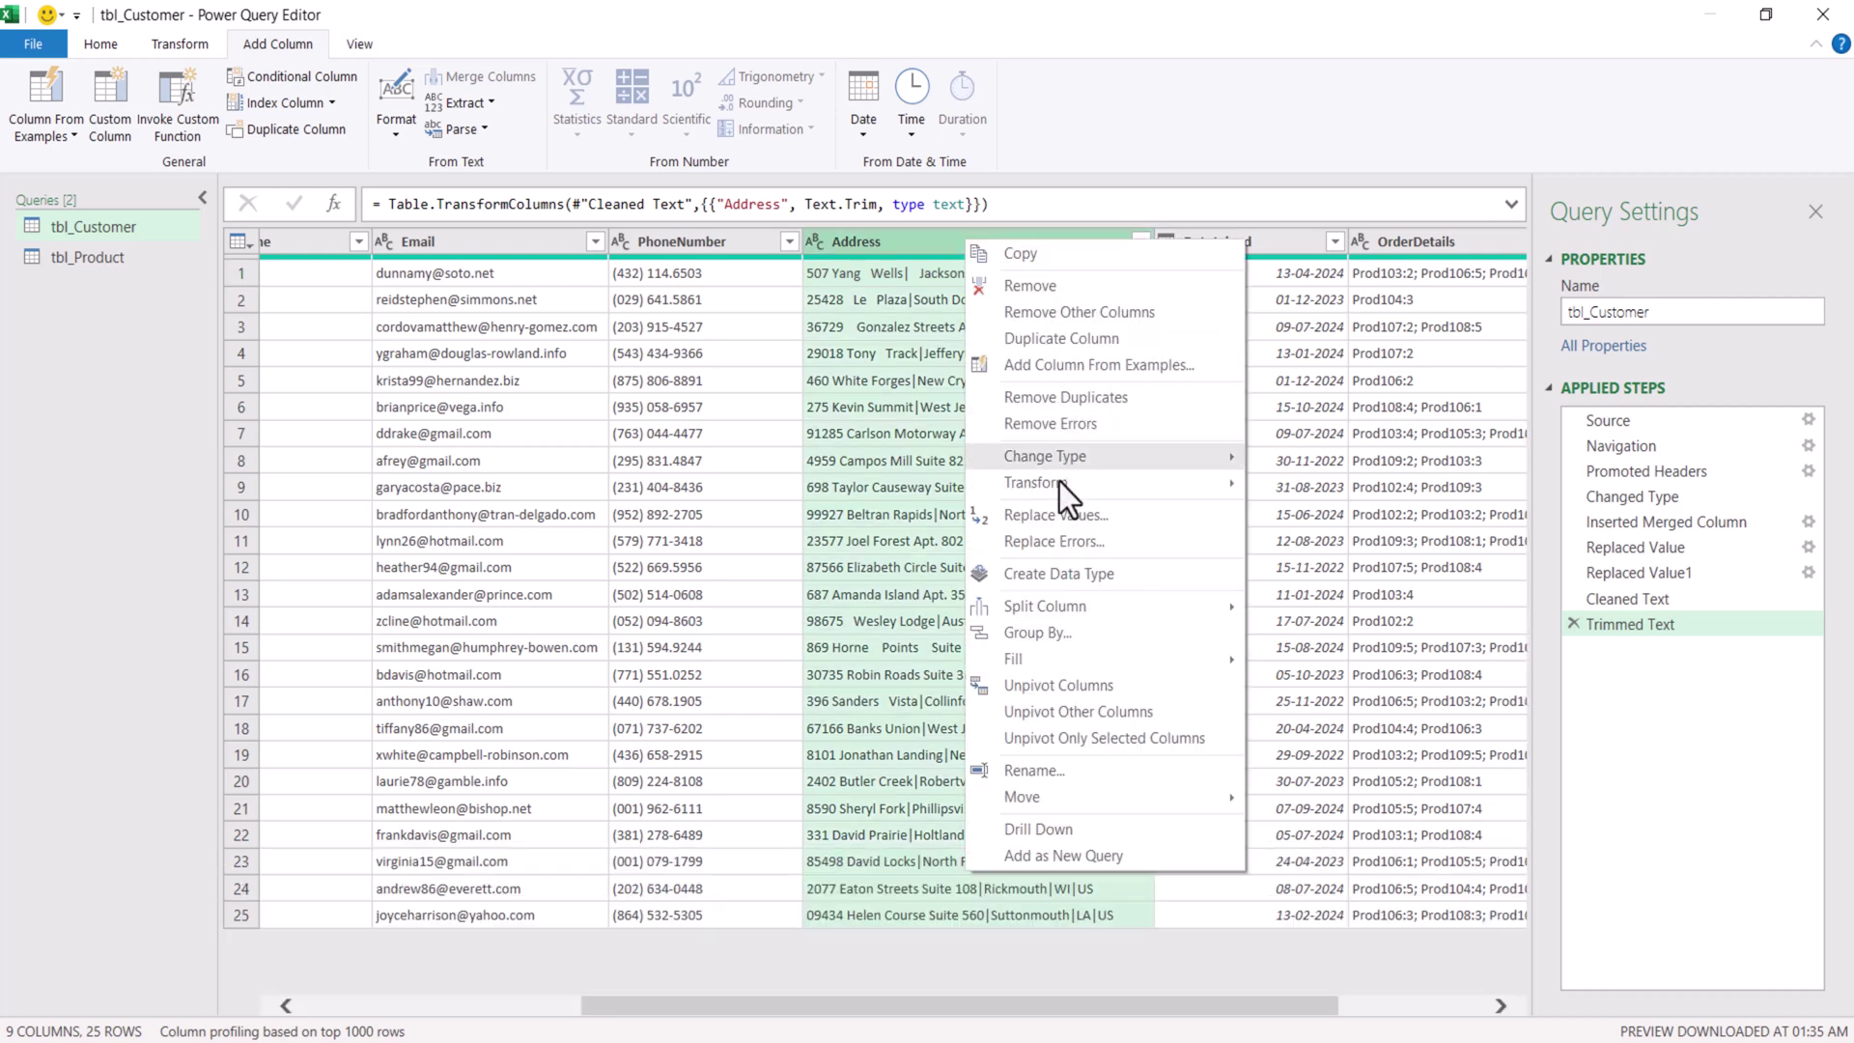
click(1073, 516)
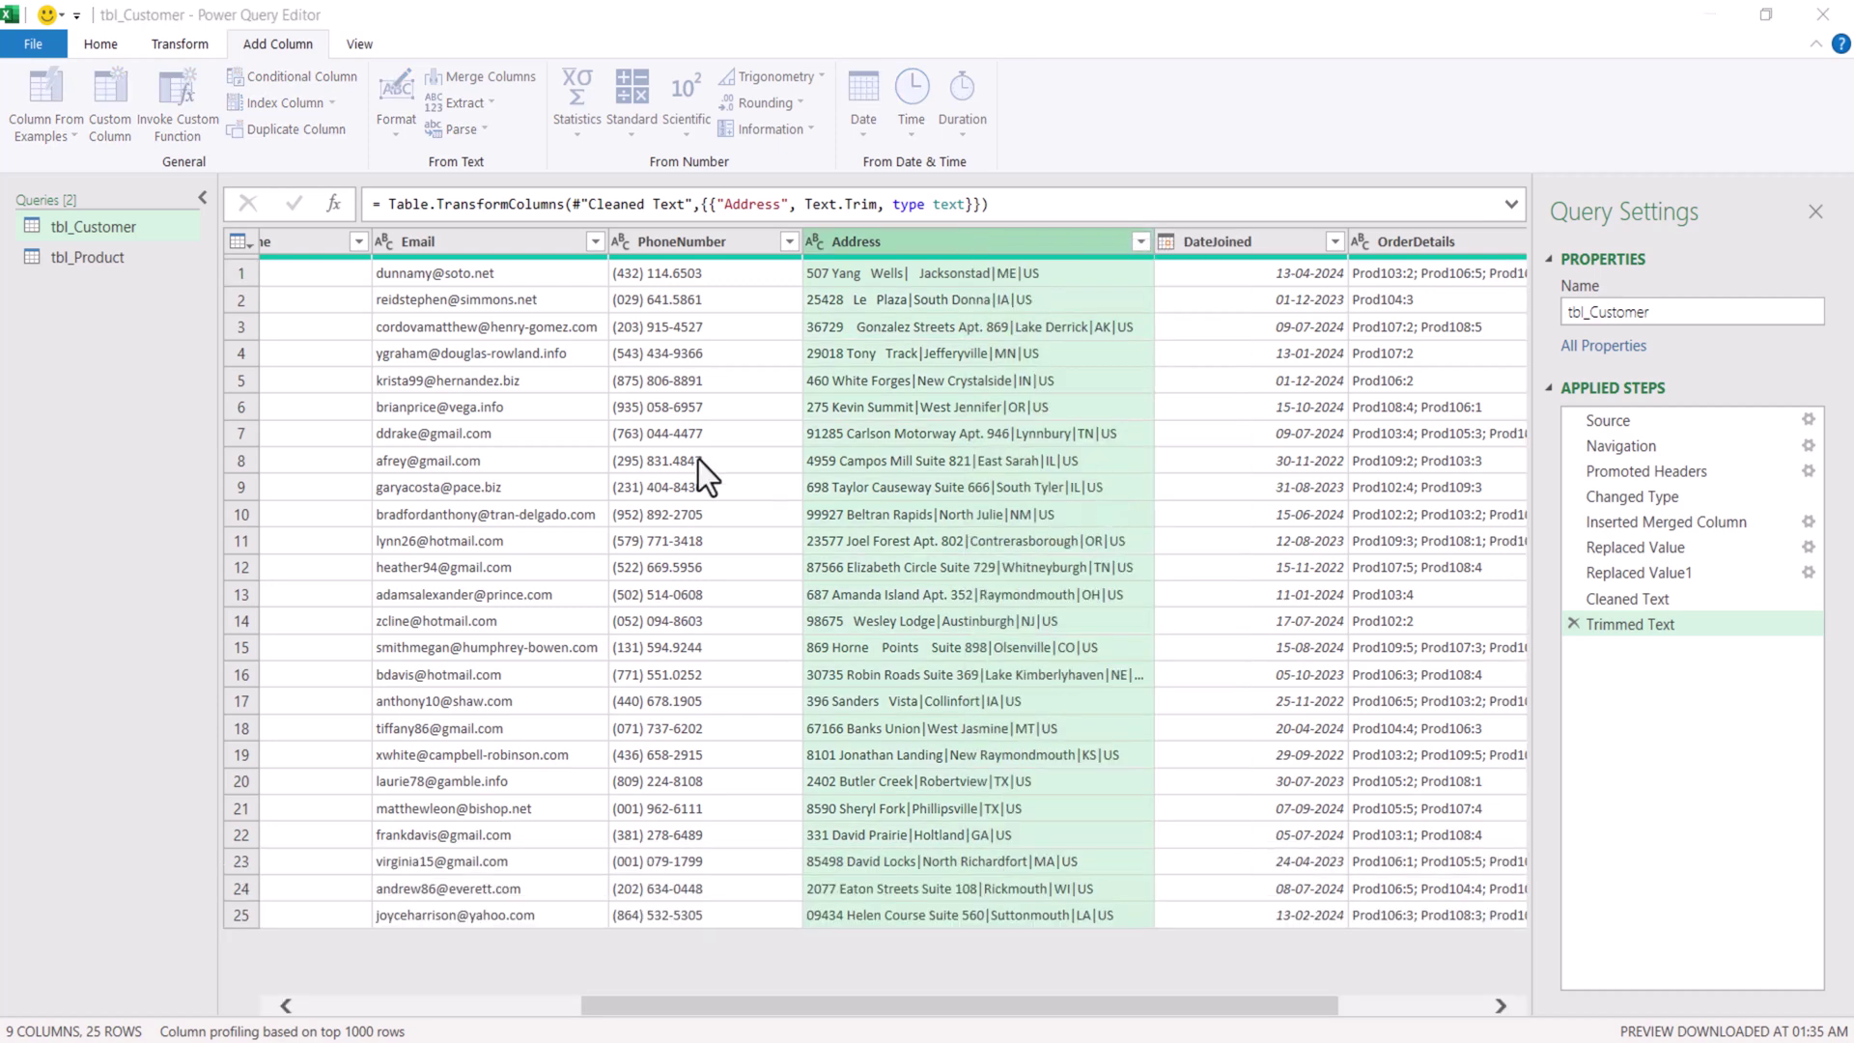
key(Tab)
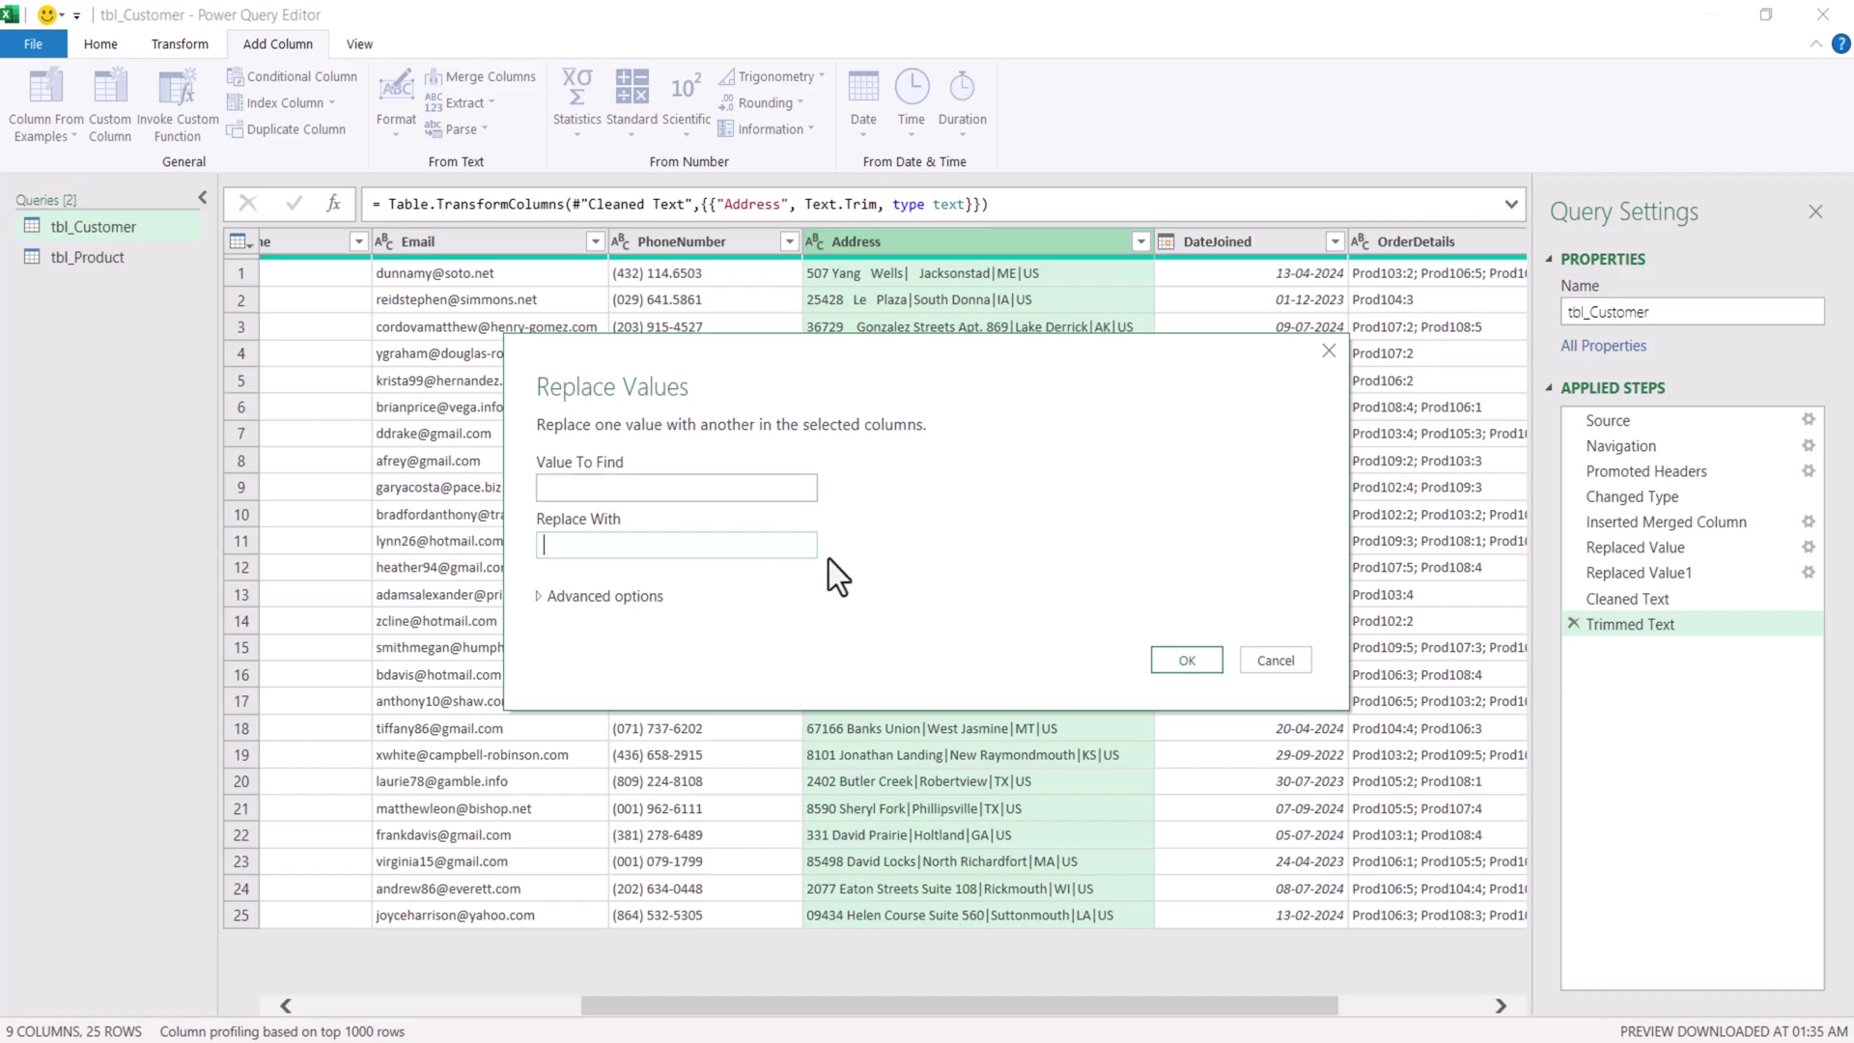
click(1184, 662)
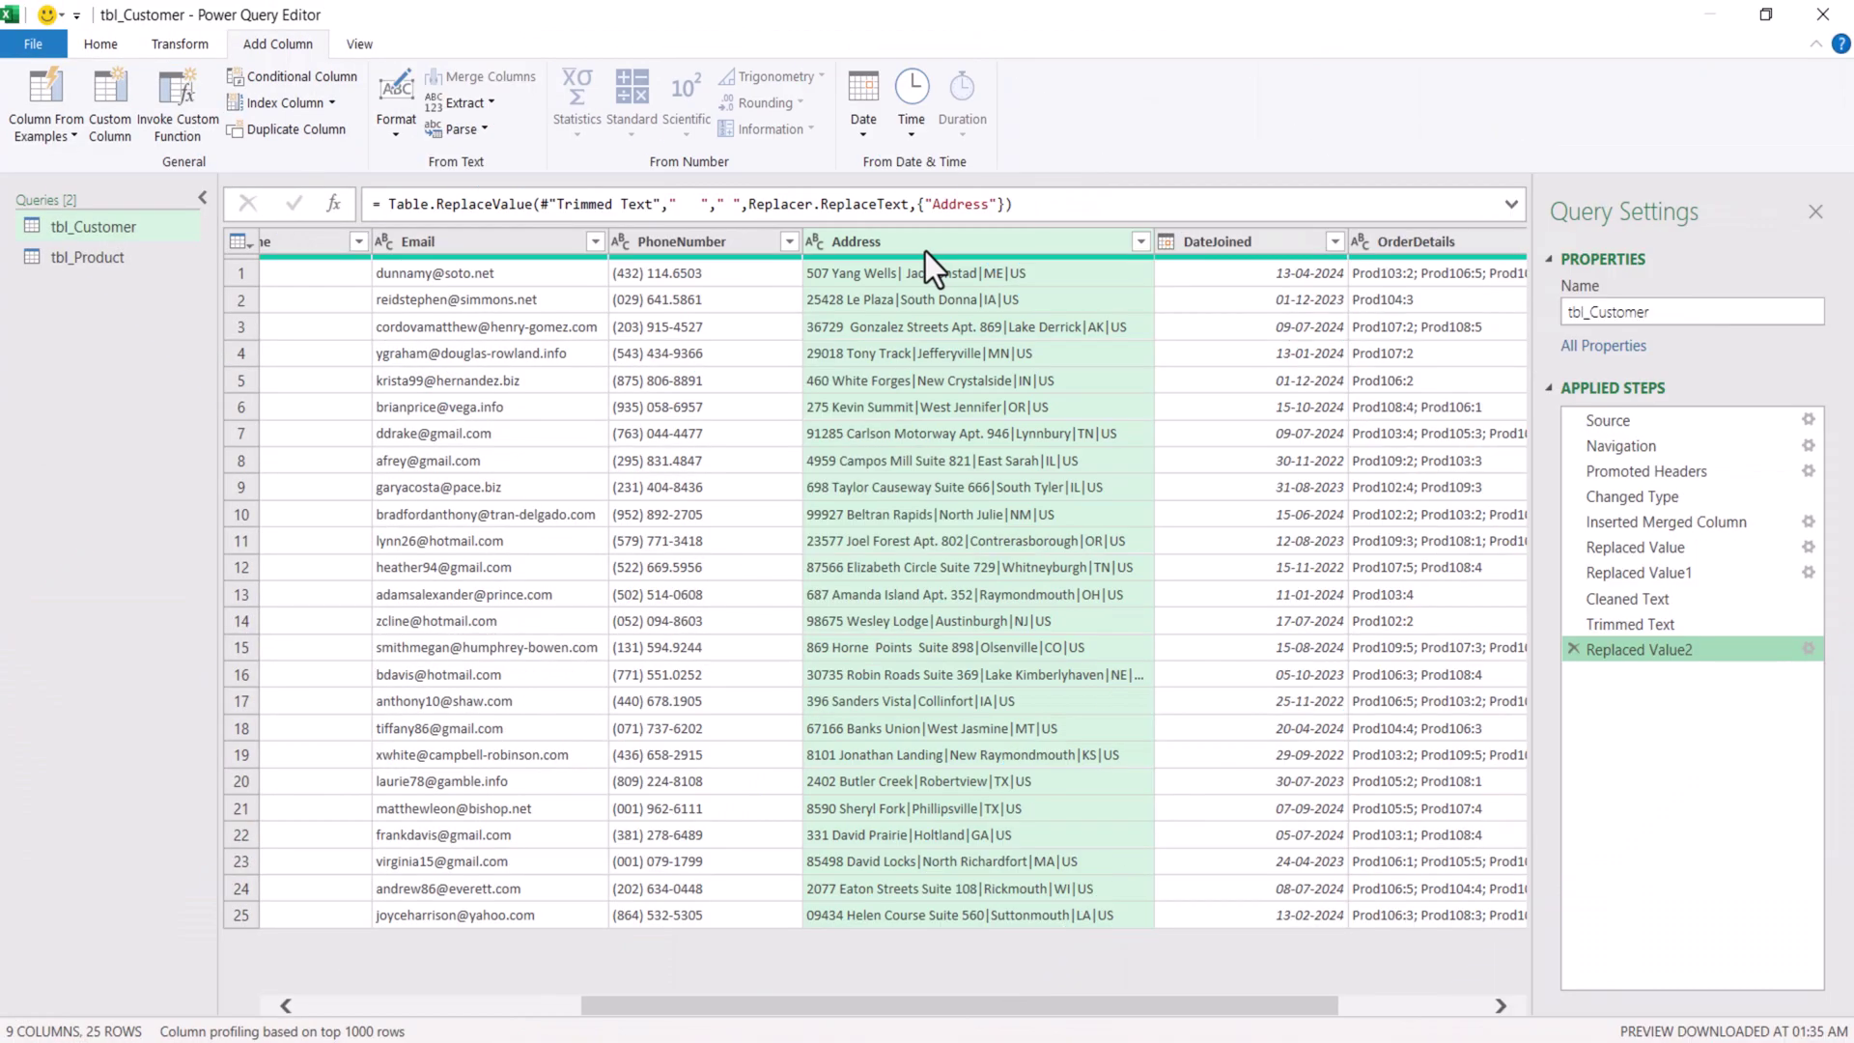
- Split the Address column by the custom delimiter "|" at each occurrence of the delimiter
right_click(925, 251)
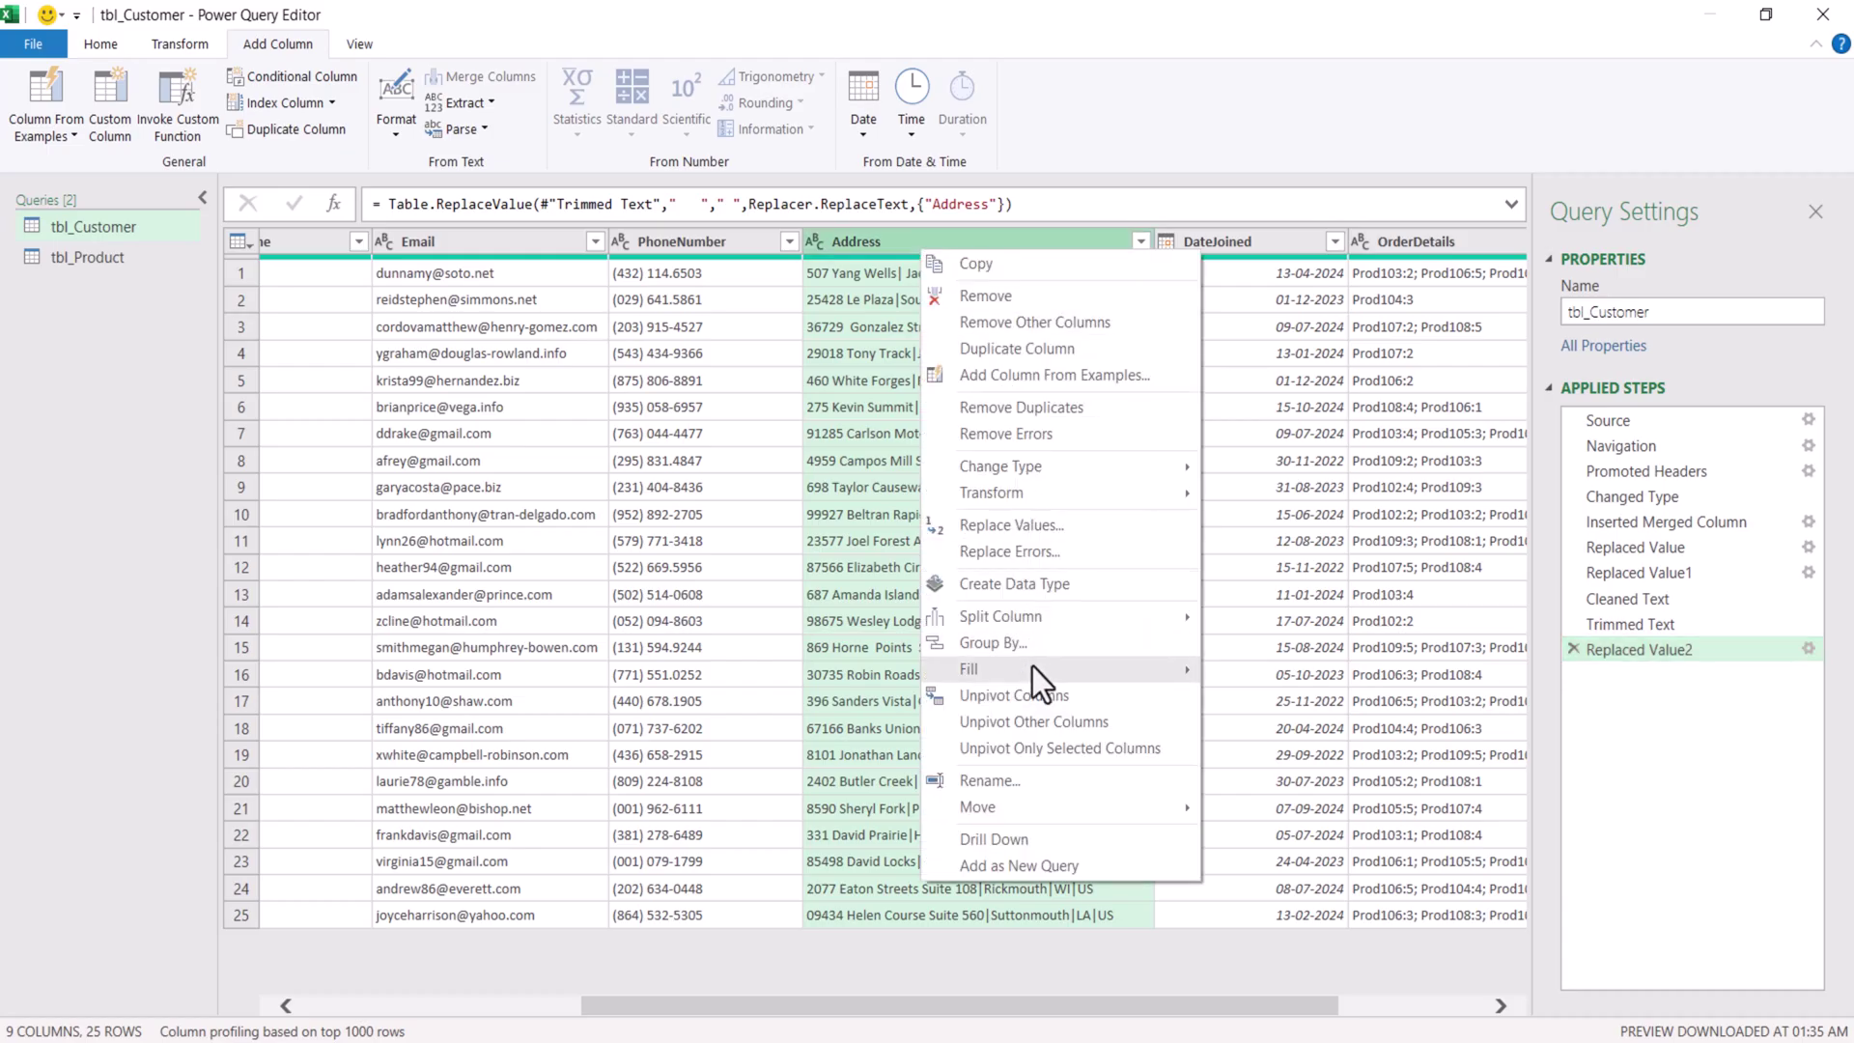
mouse_move(1036, 618)
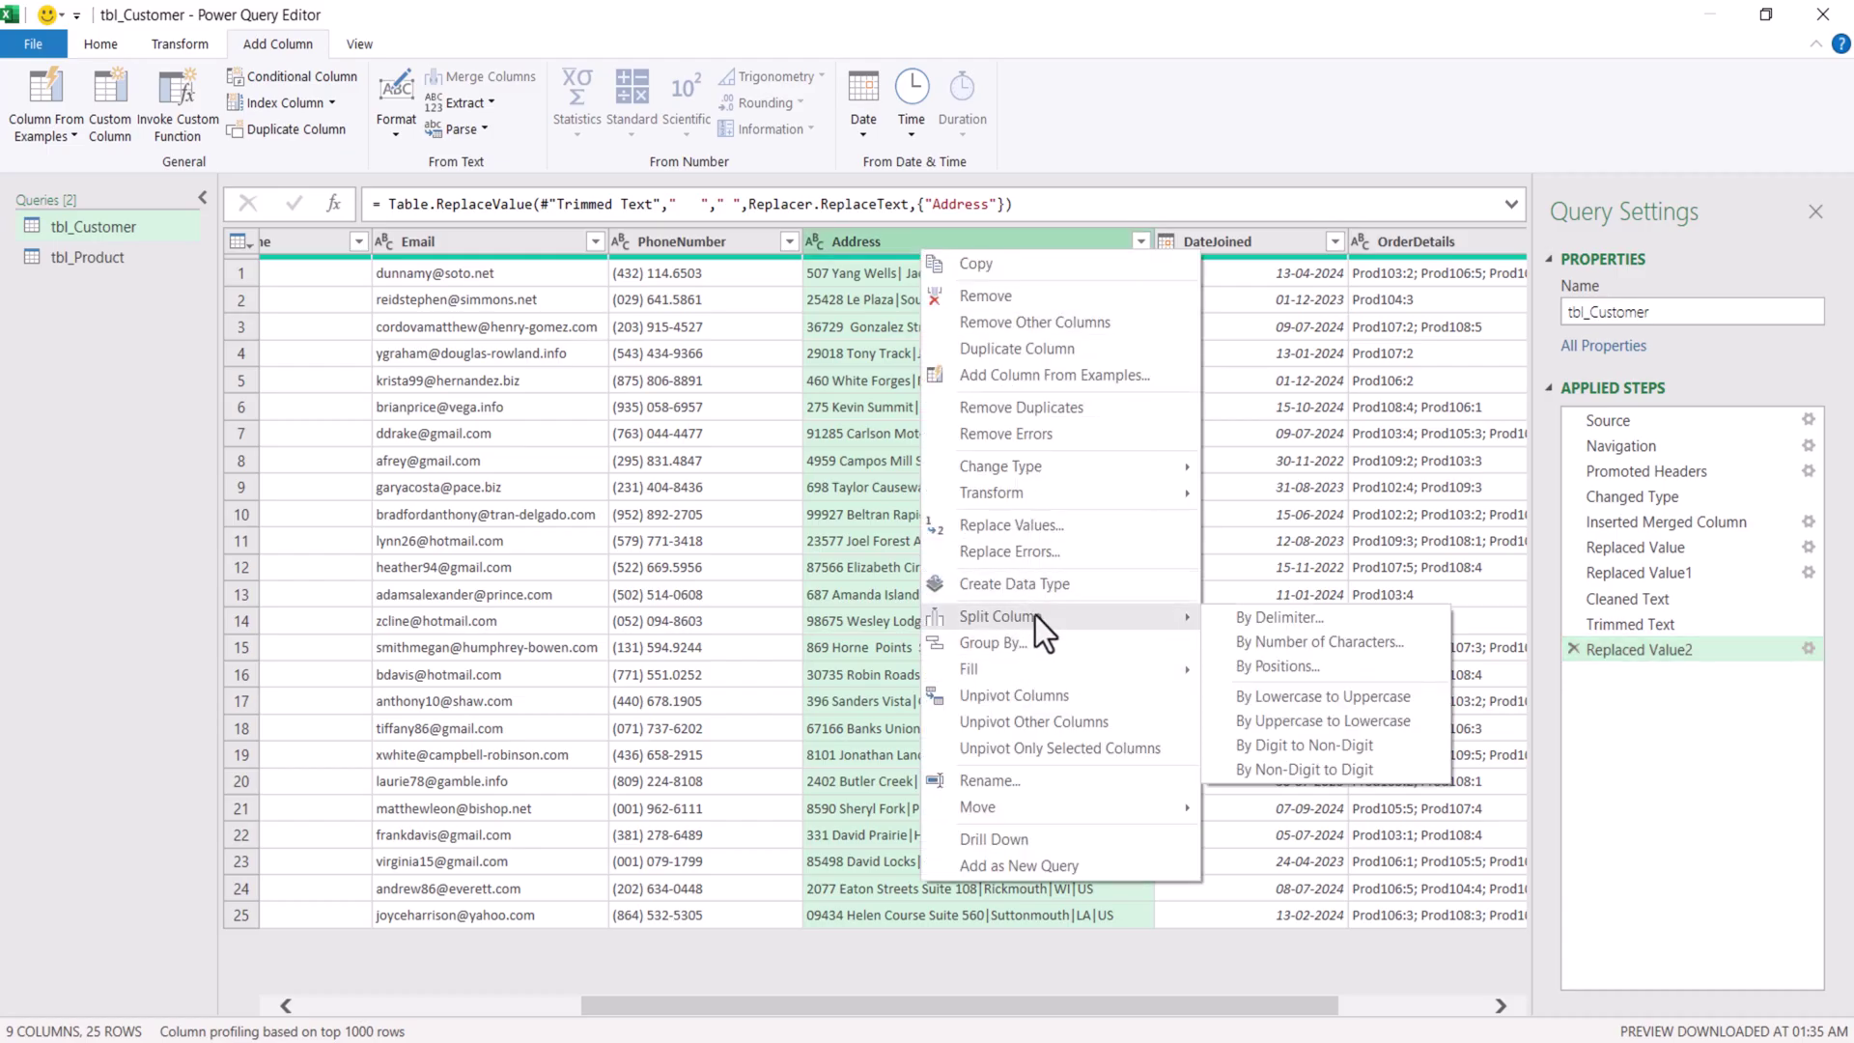
click(1284, 618)
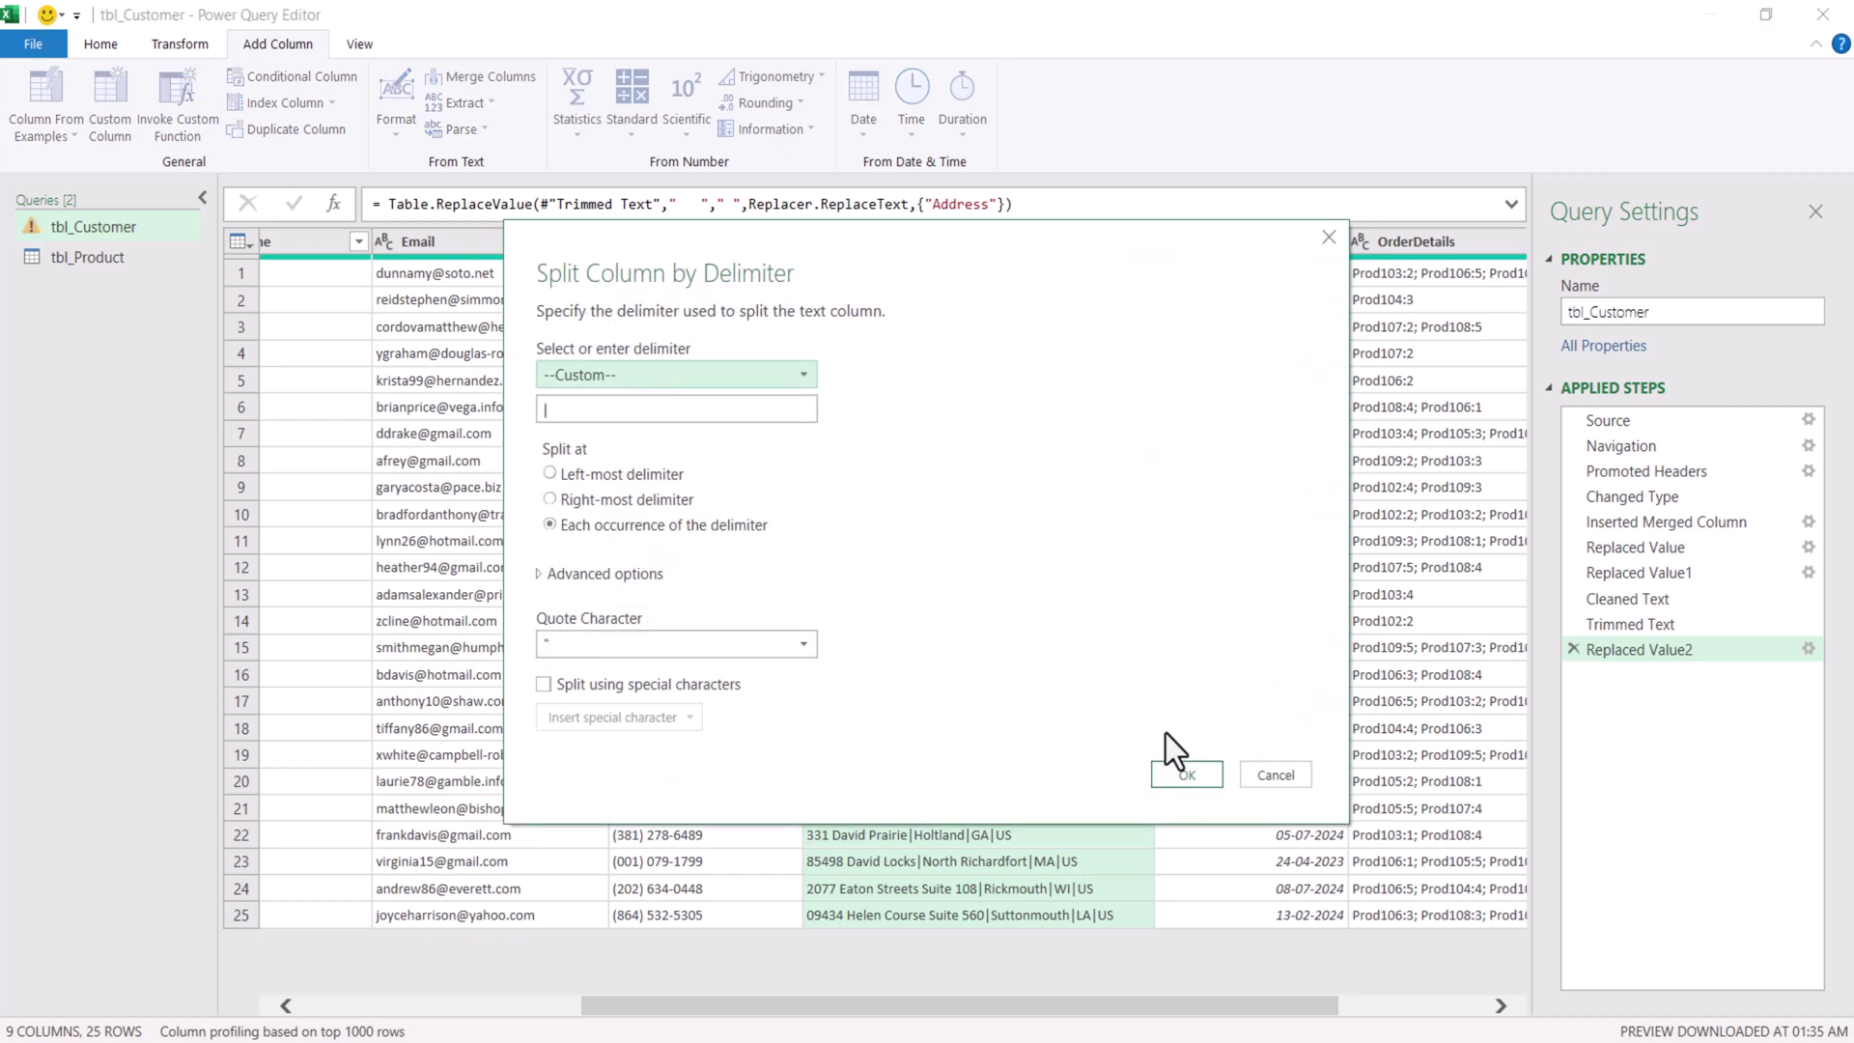
click(1193, 778)
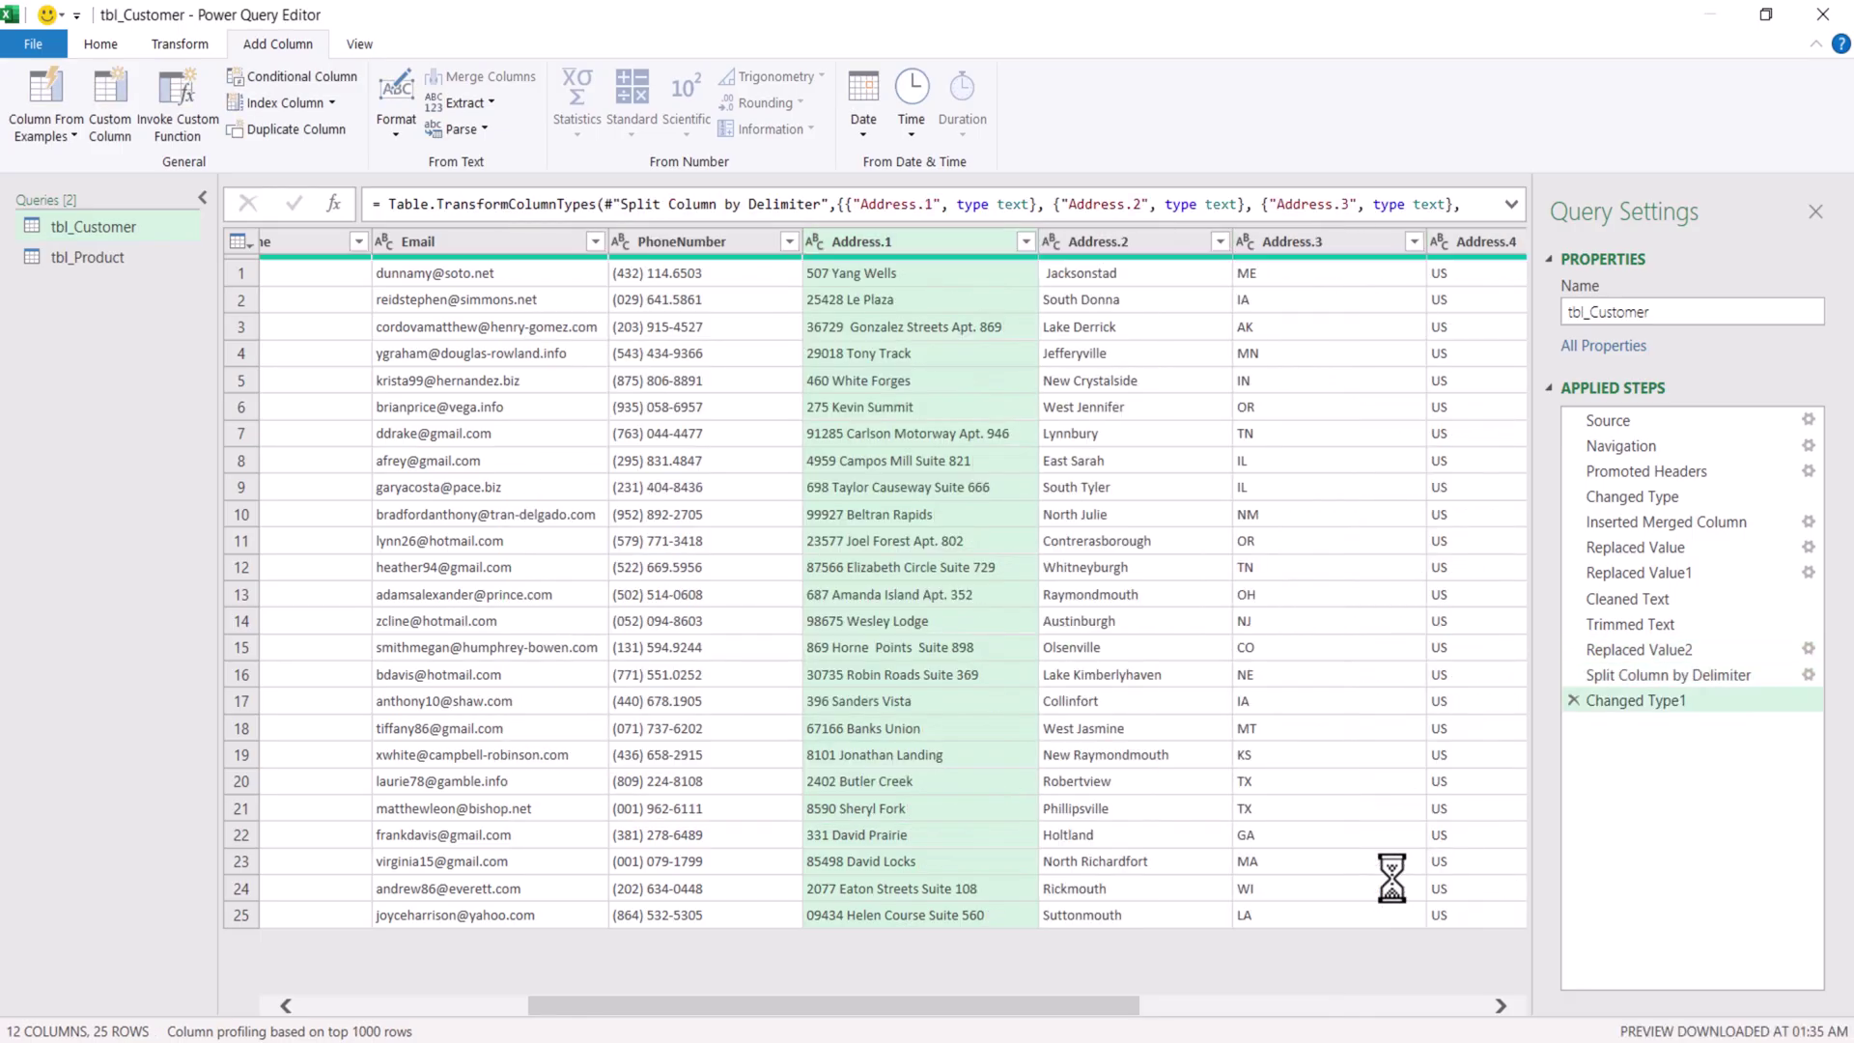
- Rename the Address.1 column as Address and the Address.2 column as City
drag(1109, 1008, 1236, 1007)
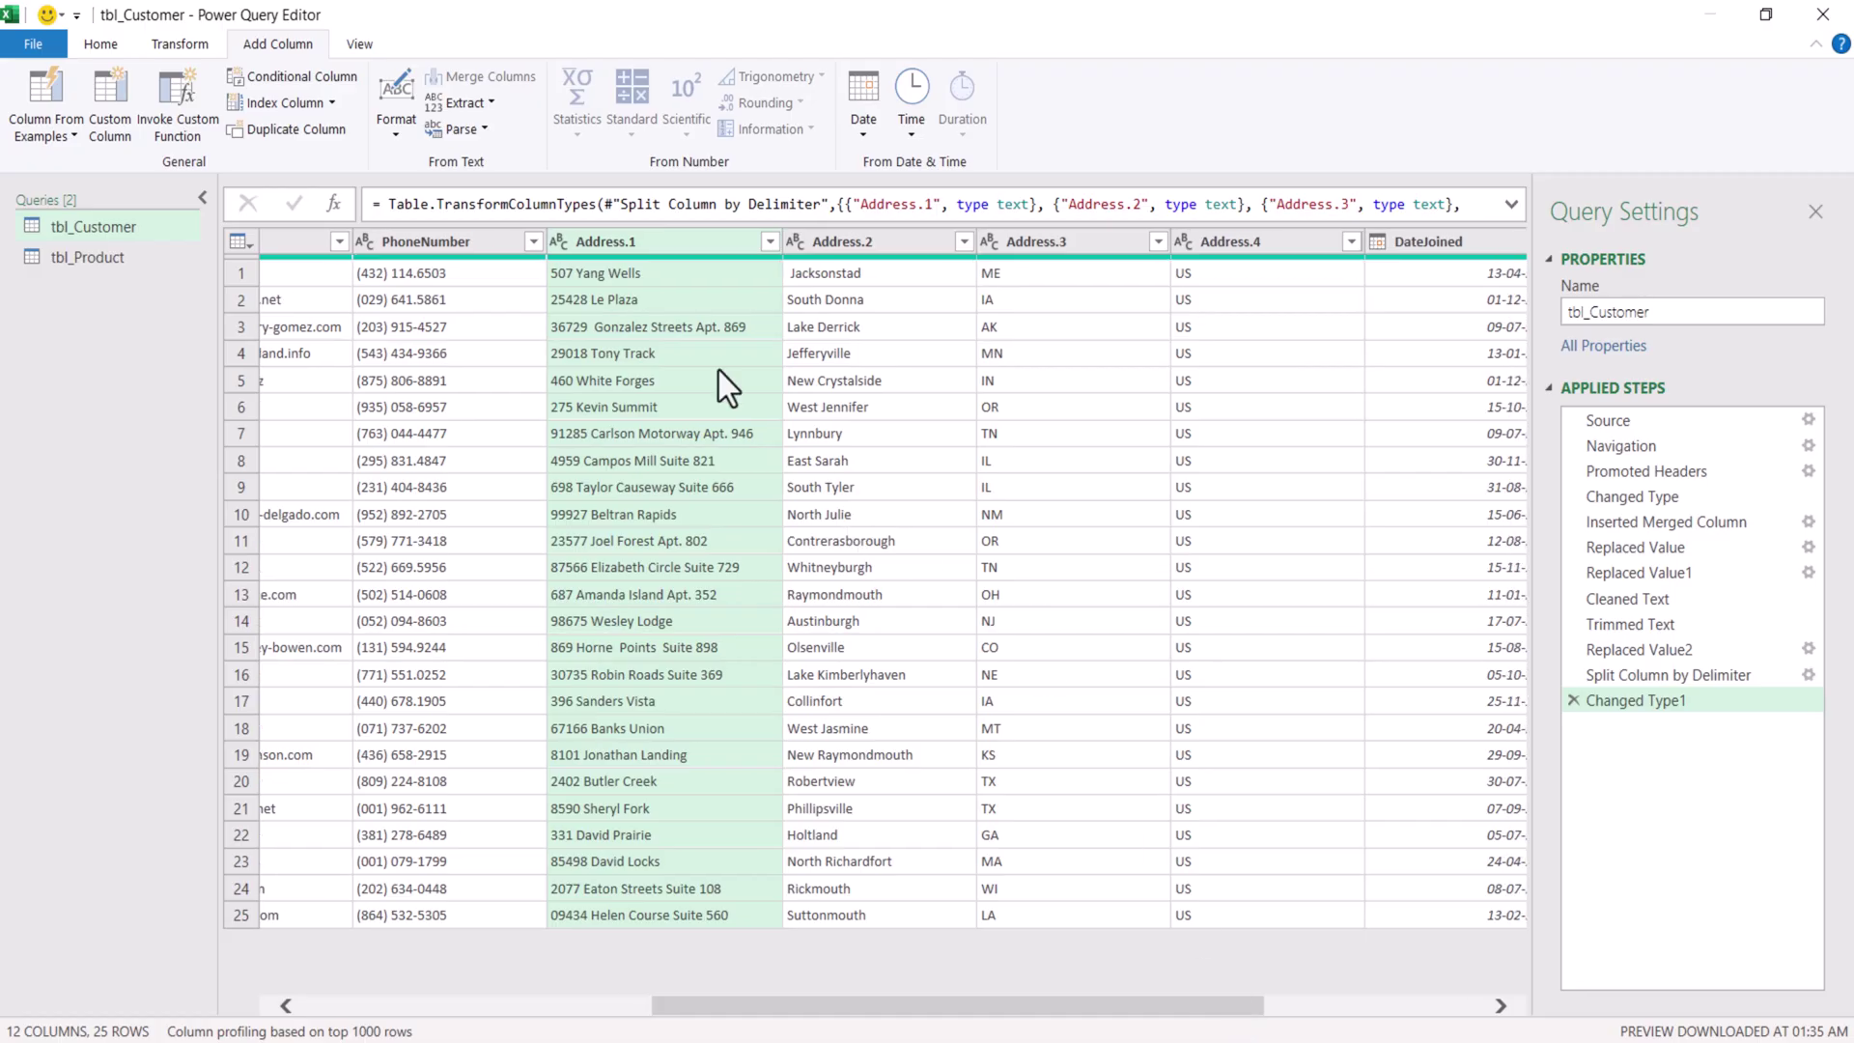
double_click(655, 247)
key(BackSpace)
key(BackSpace)
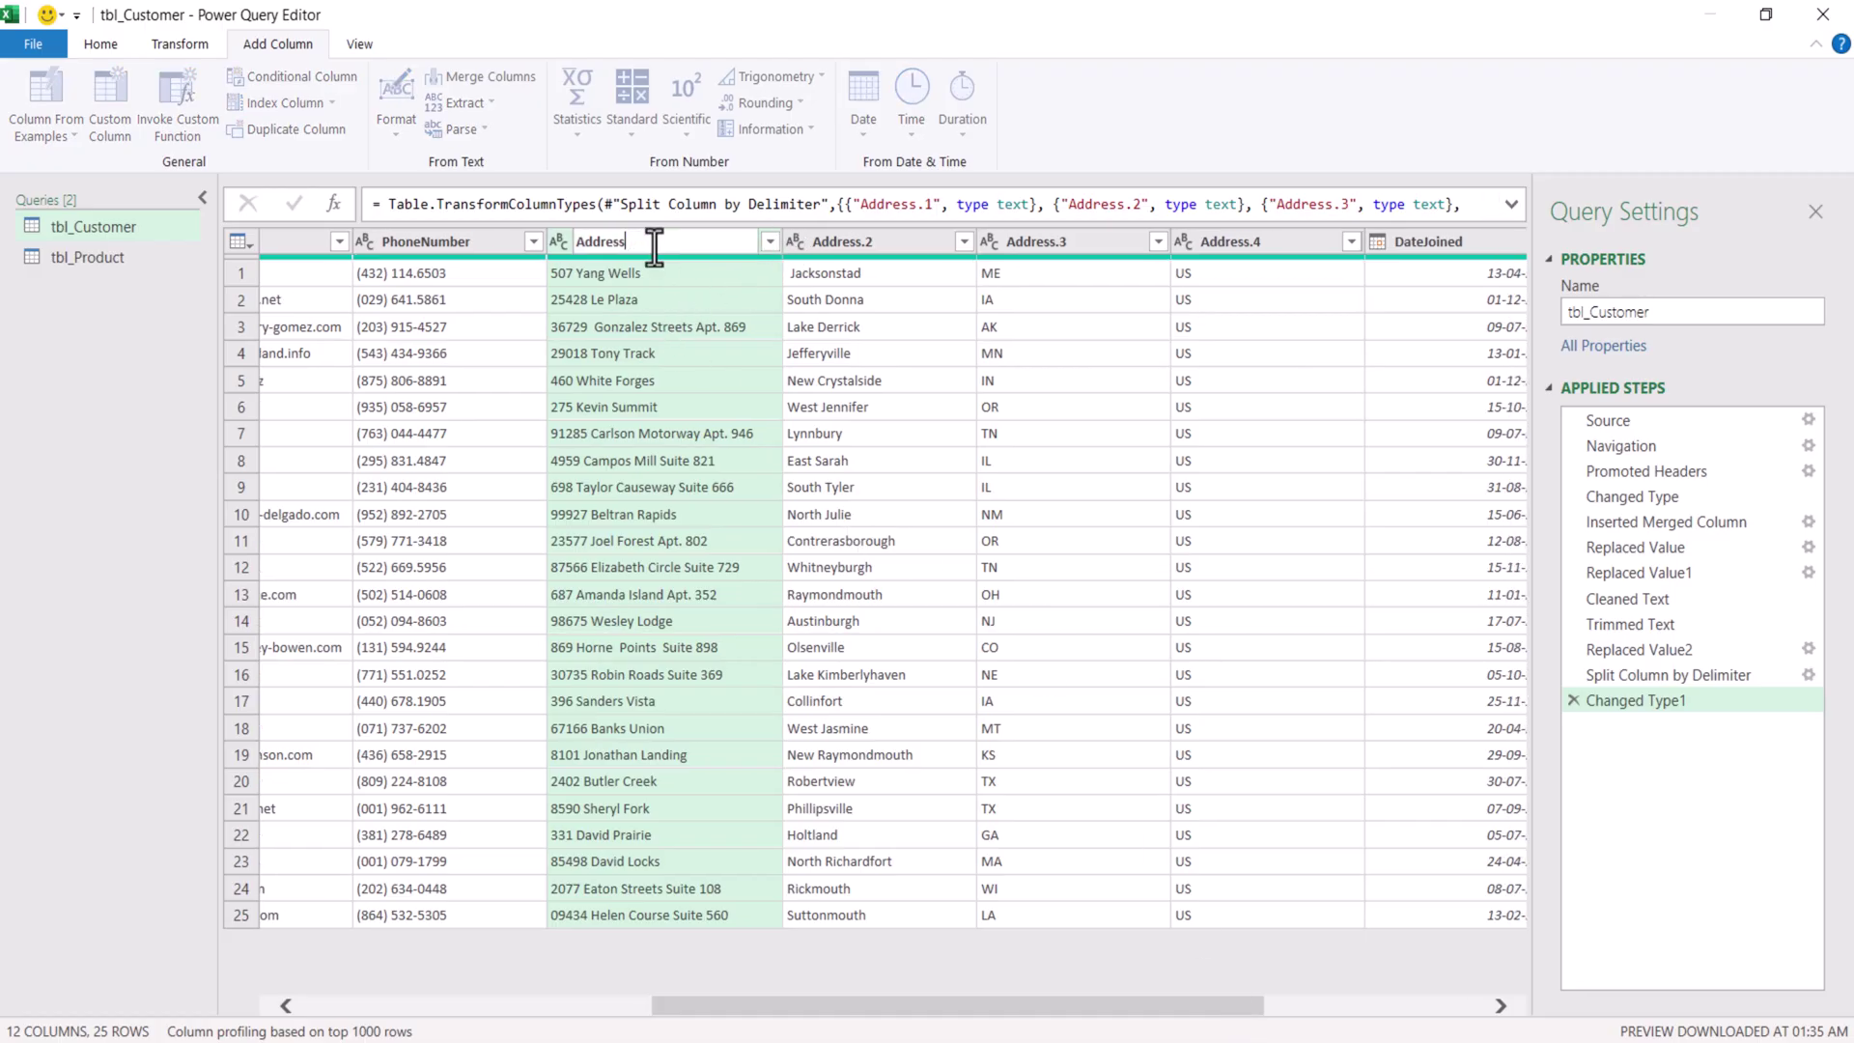
key(Return)
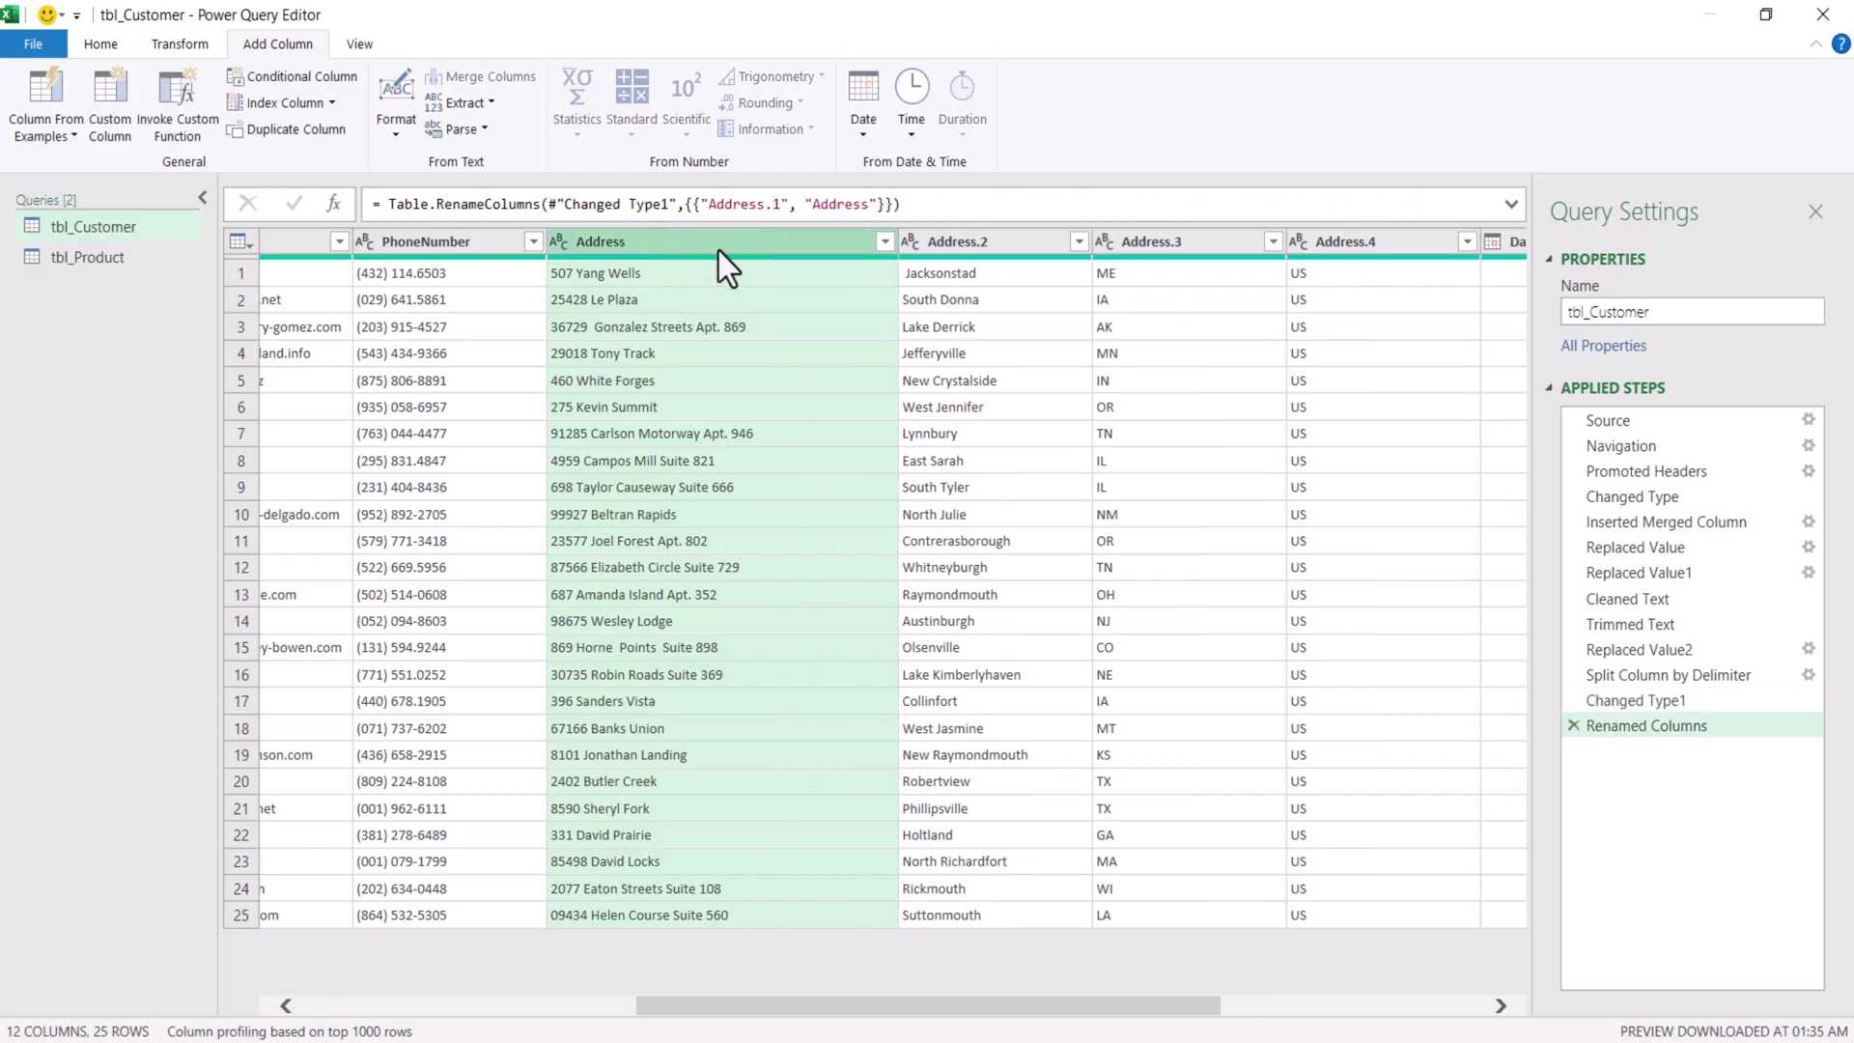
double_click(989, 245)
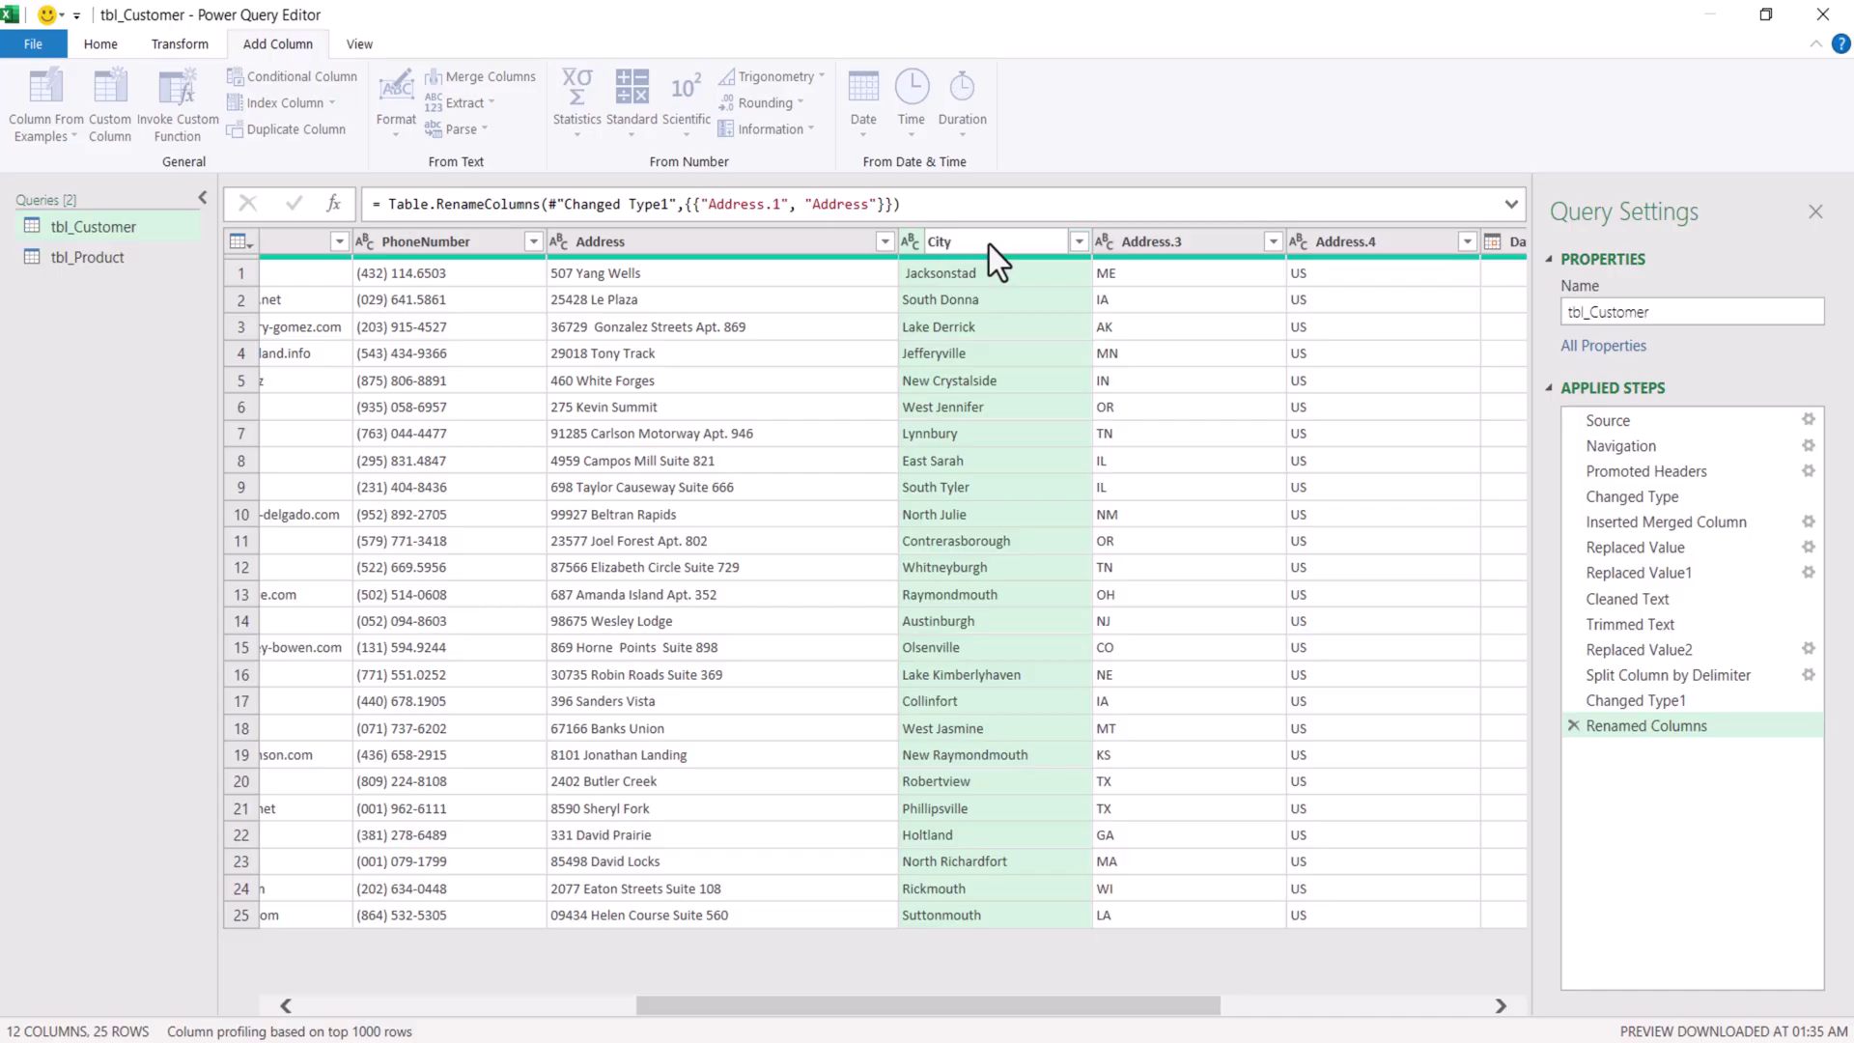
text(City)
key(Return)
- Rename the Address.3 column as State and the Address.4 column as Country
click(1167, 242)
double_click(1167, 241)
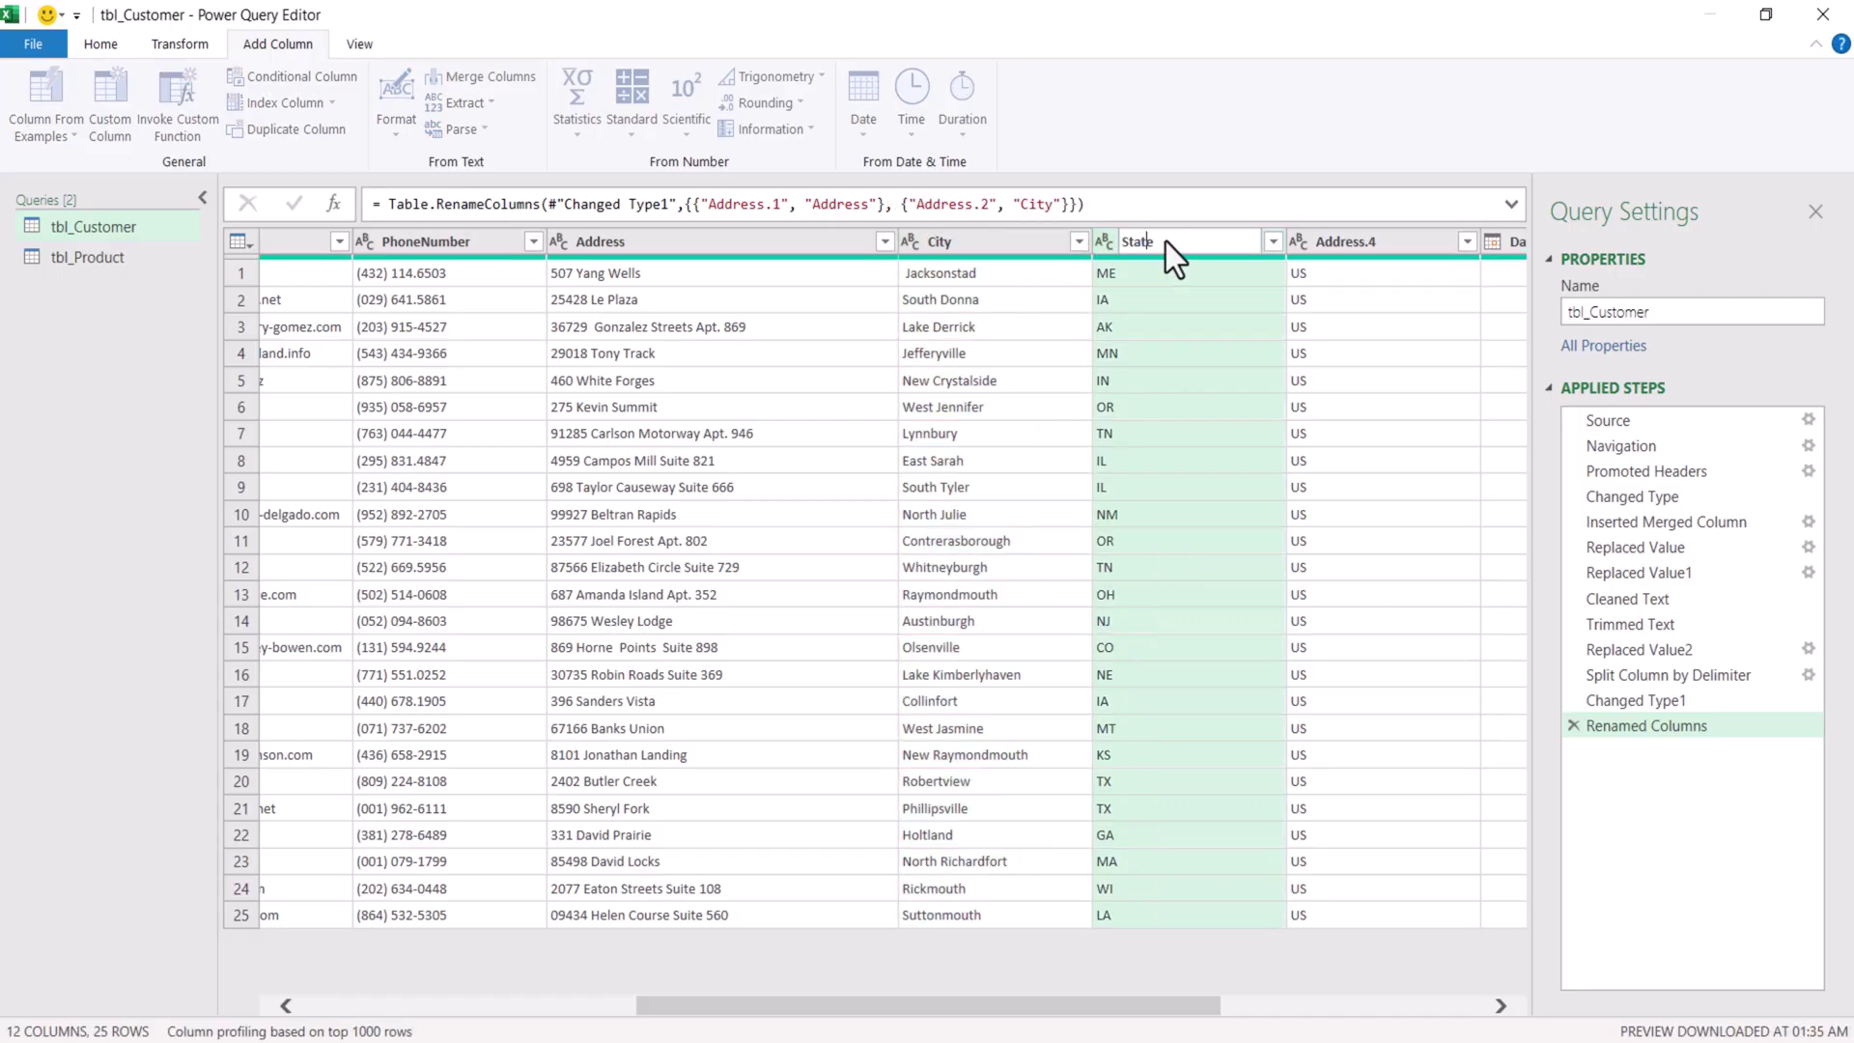
key(Return)
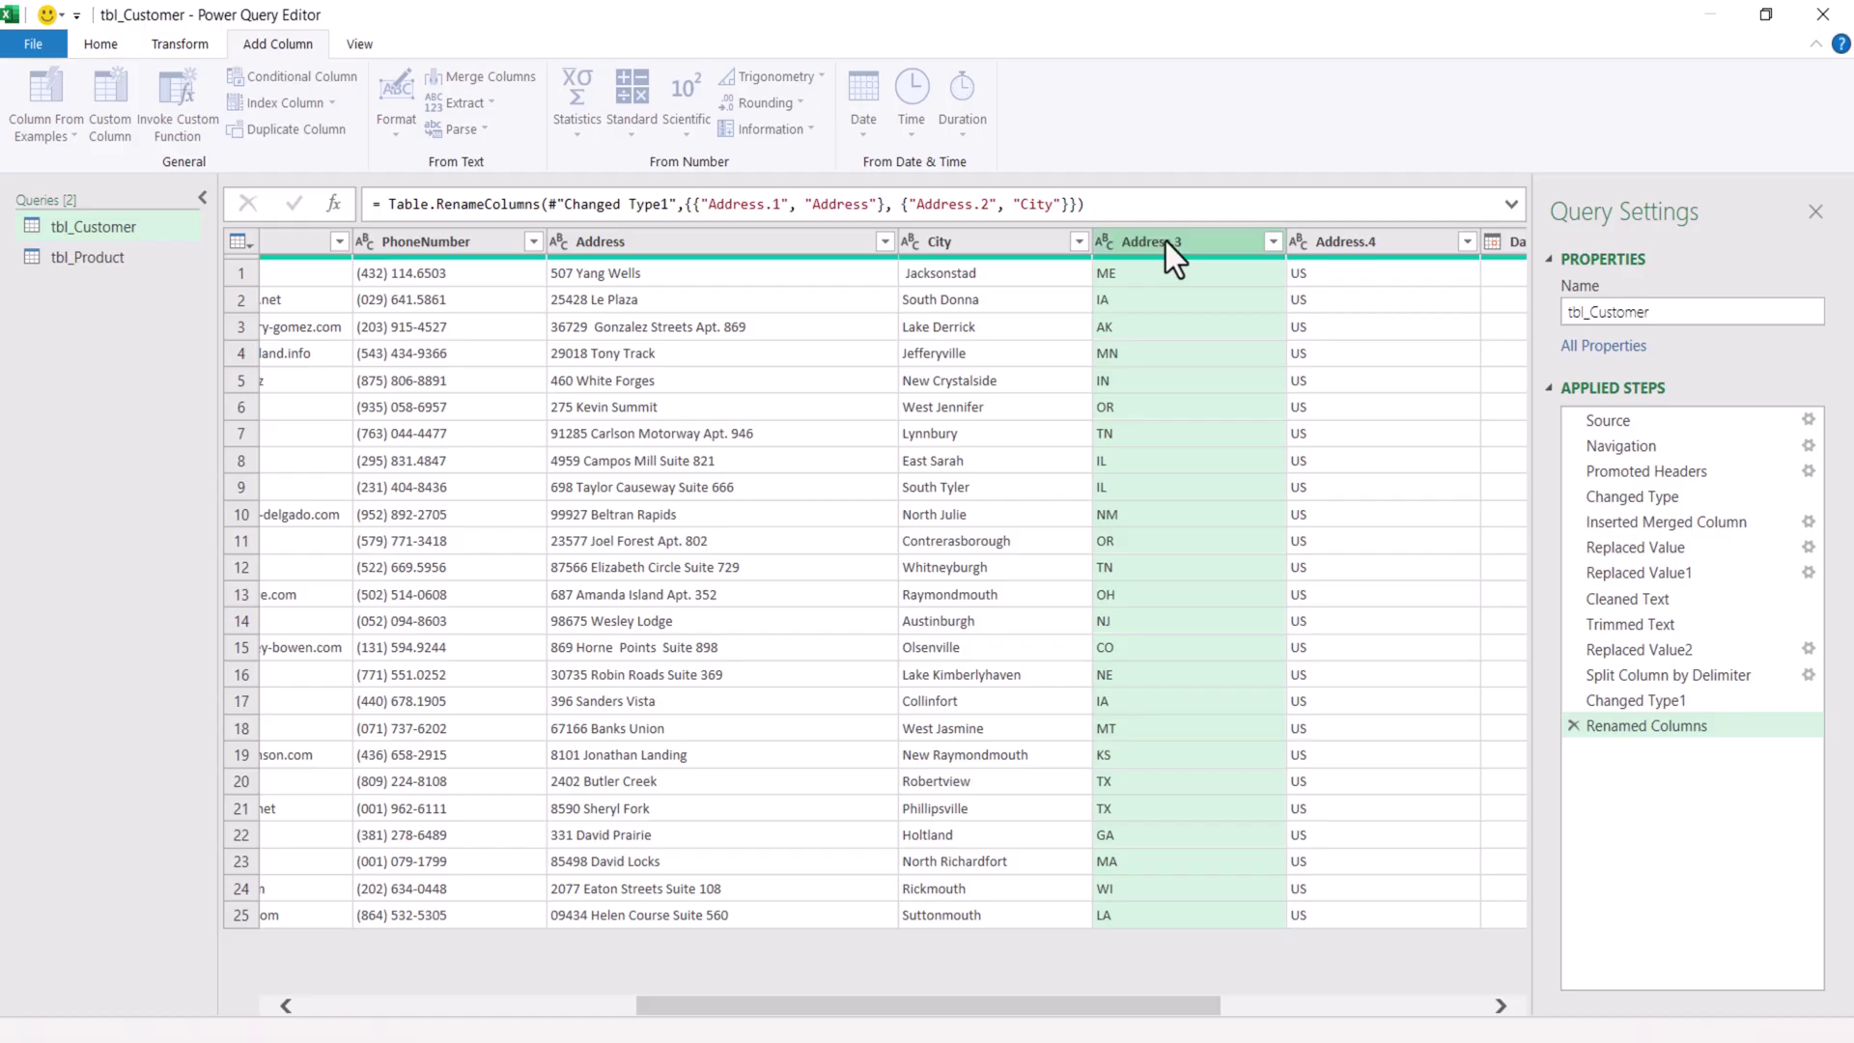
click(1354, 243)
double_click(1354, 242)
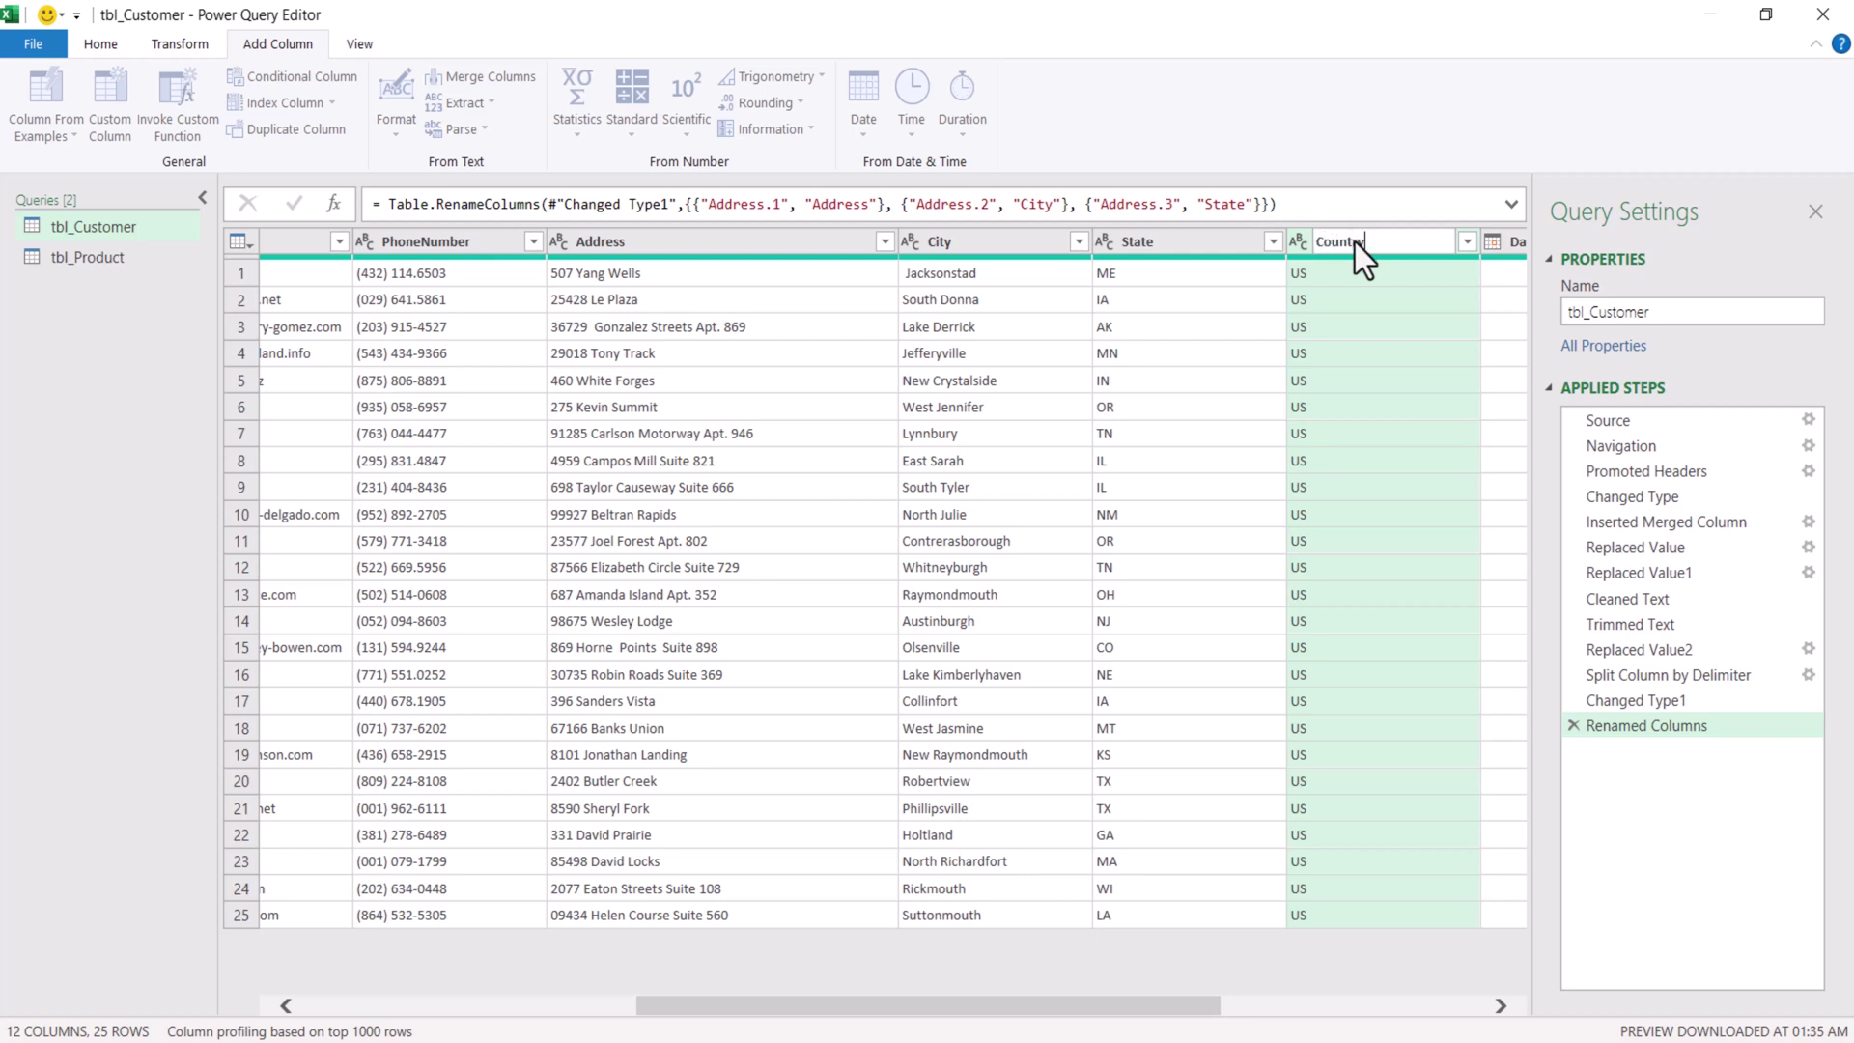
key(Return)
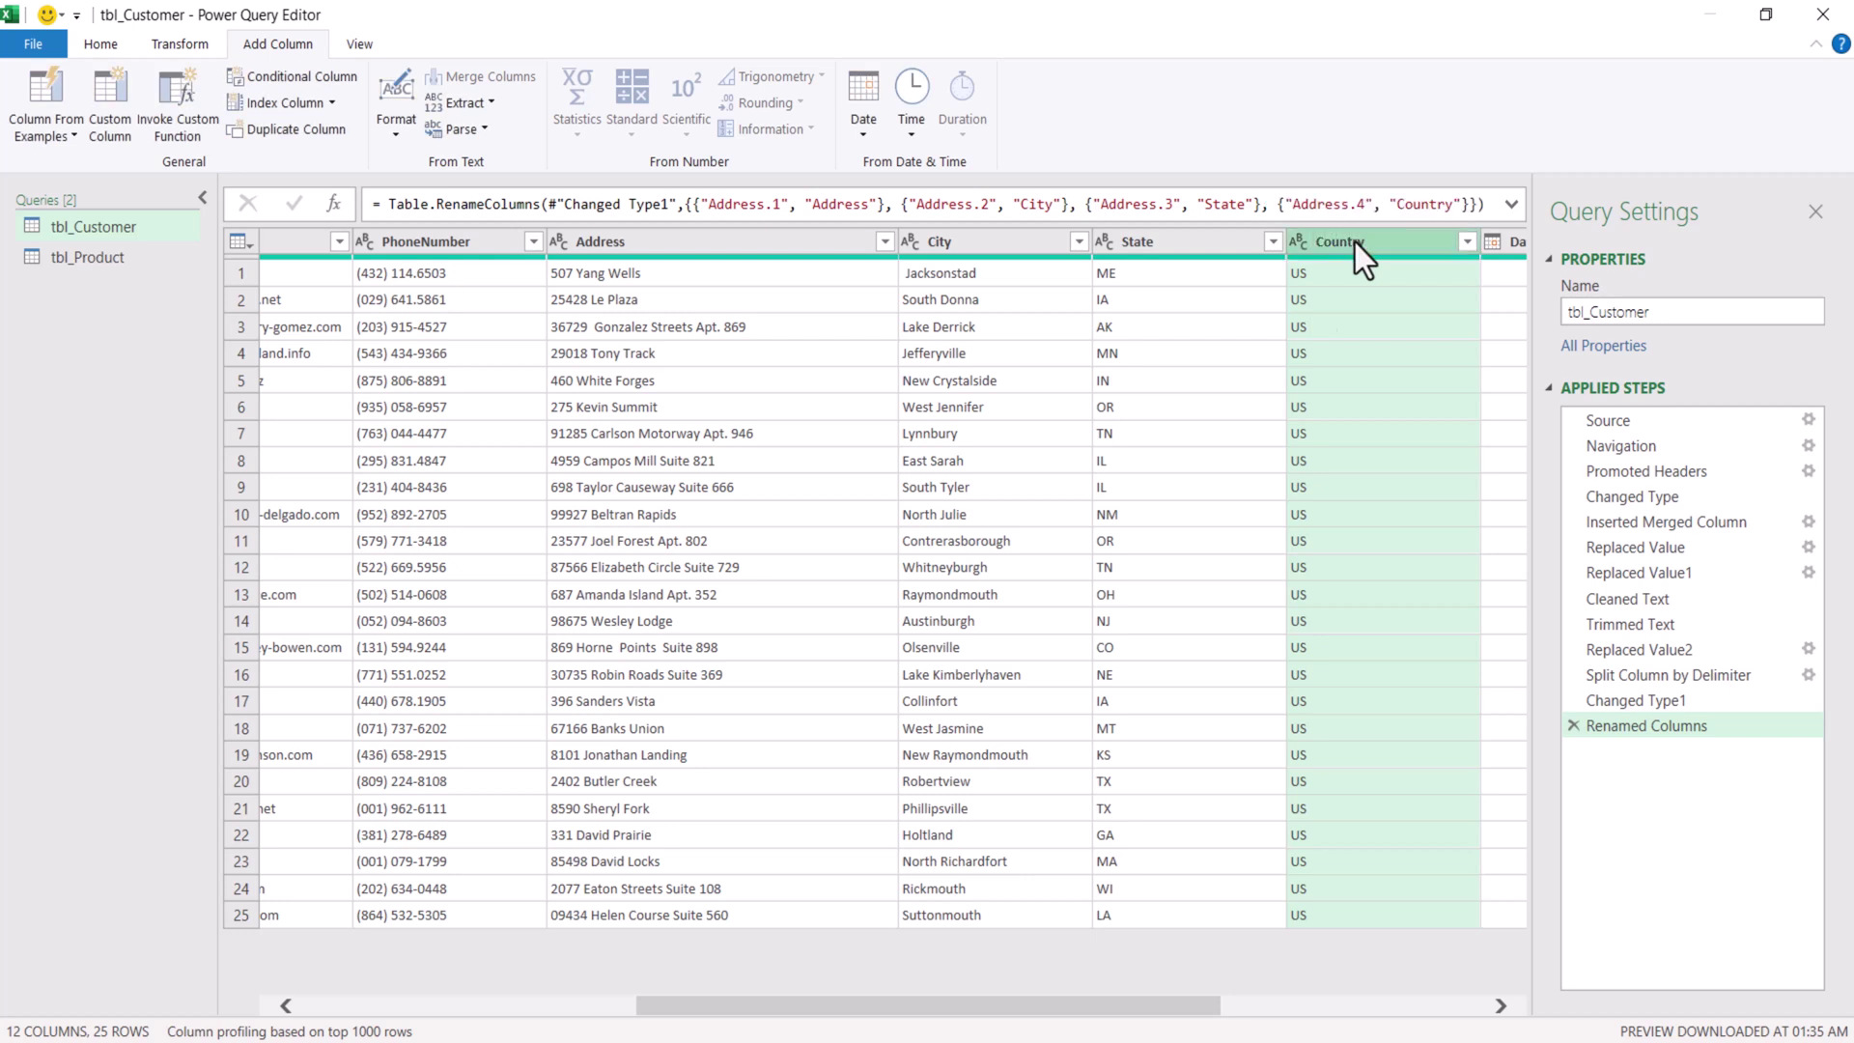
- Add a Start of Month date column calculated from the DateJoined column
drag(802, 1005, 1050, 1023)
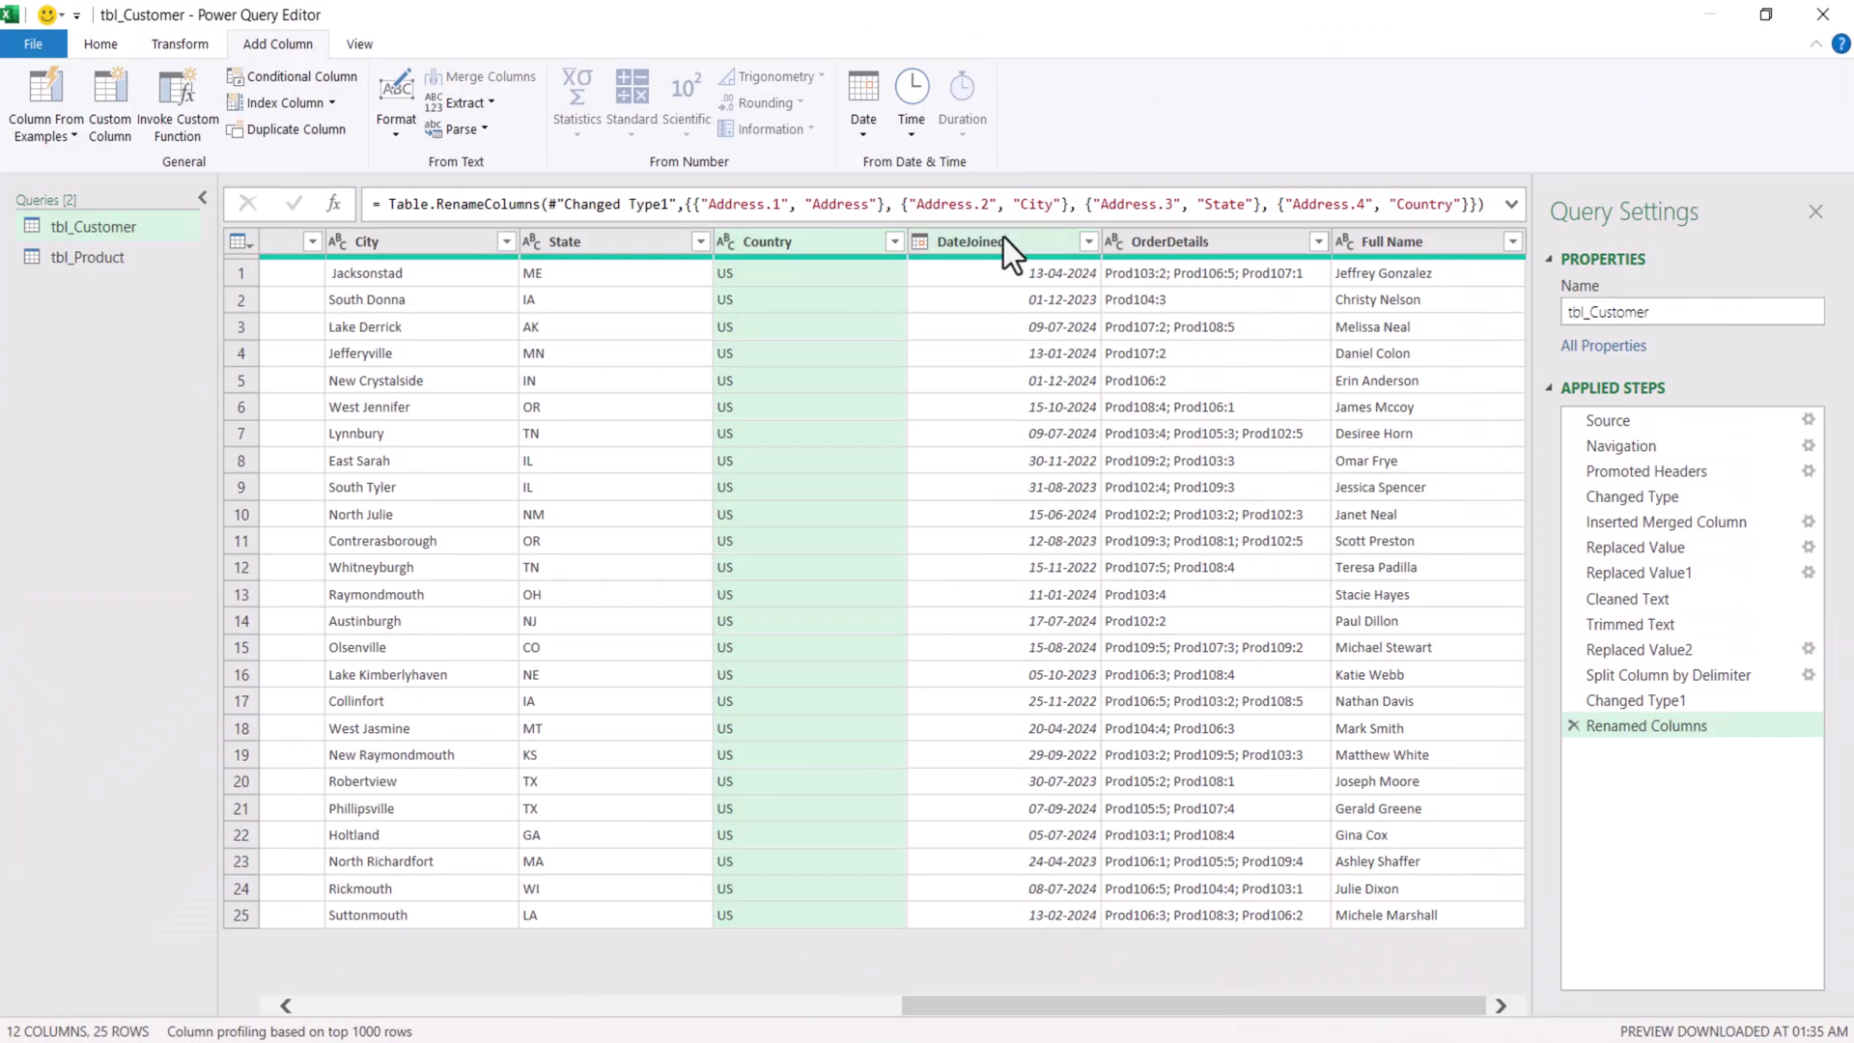
click(993, 245)
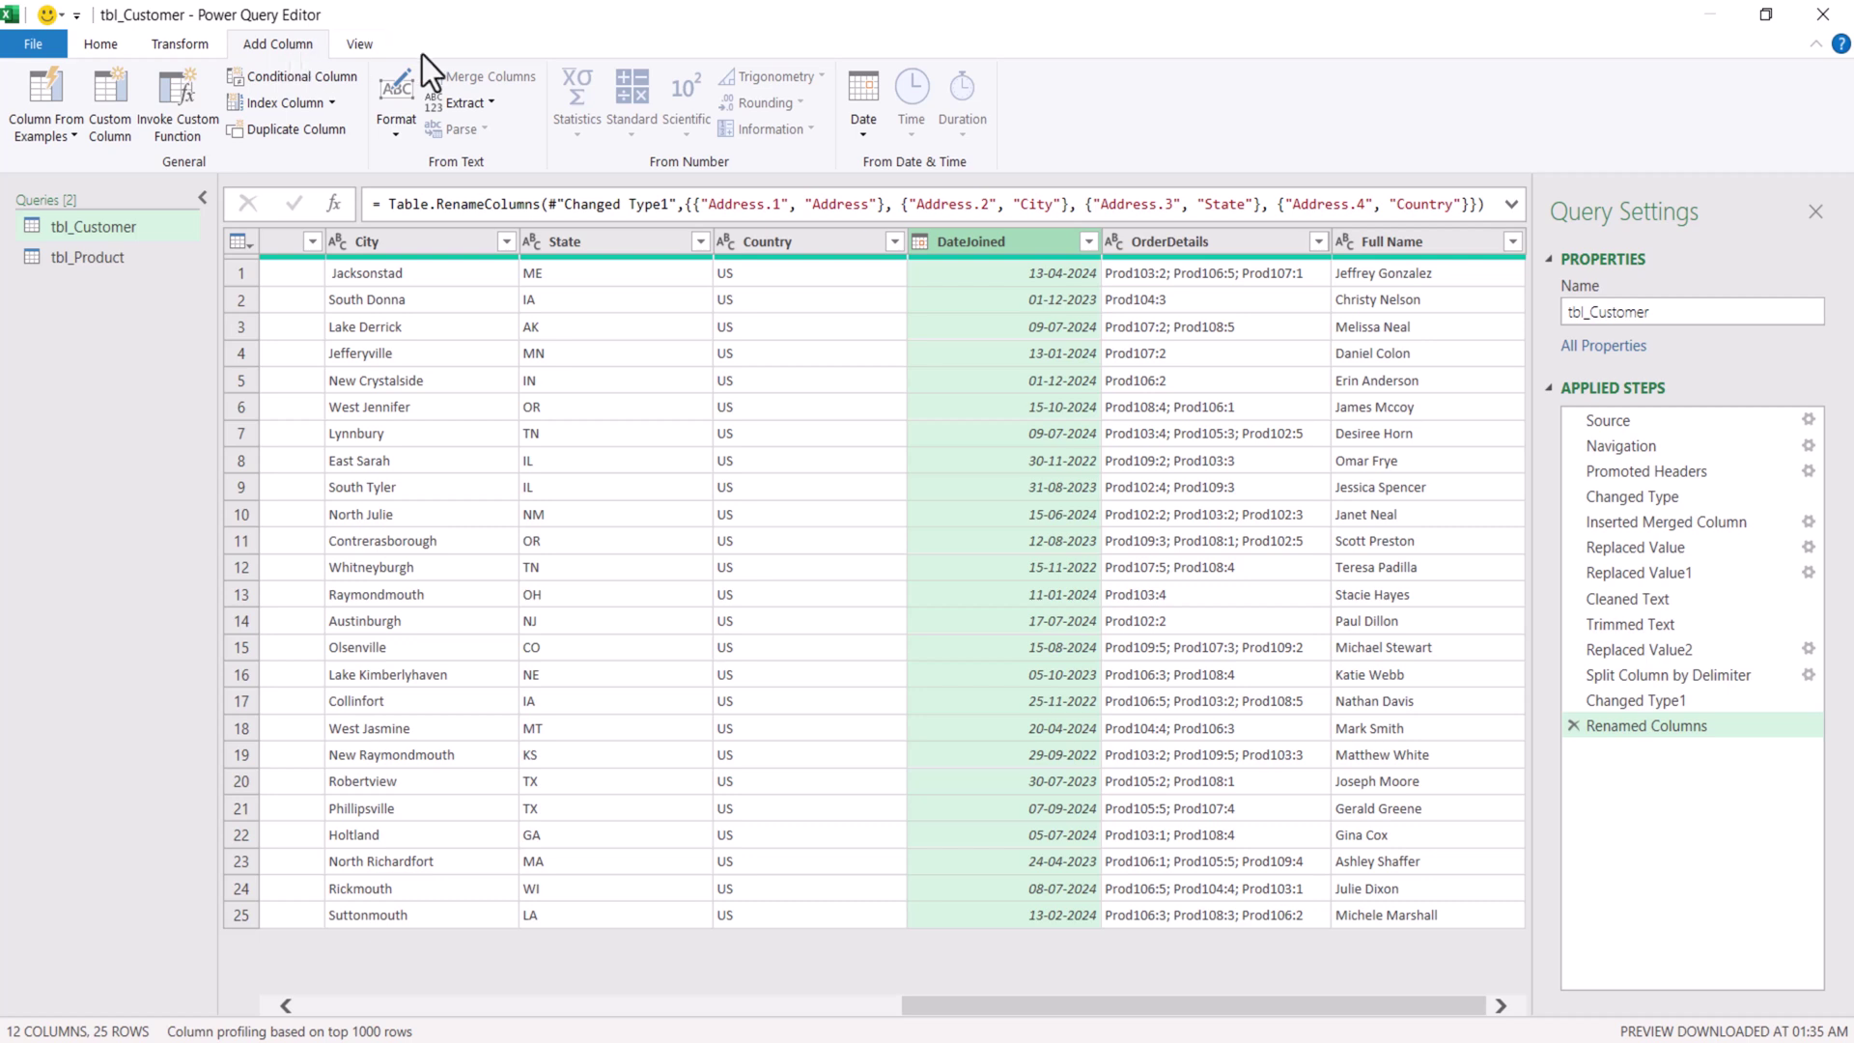
click(863, 133)
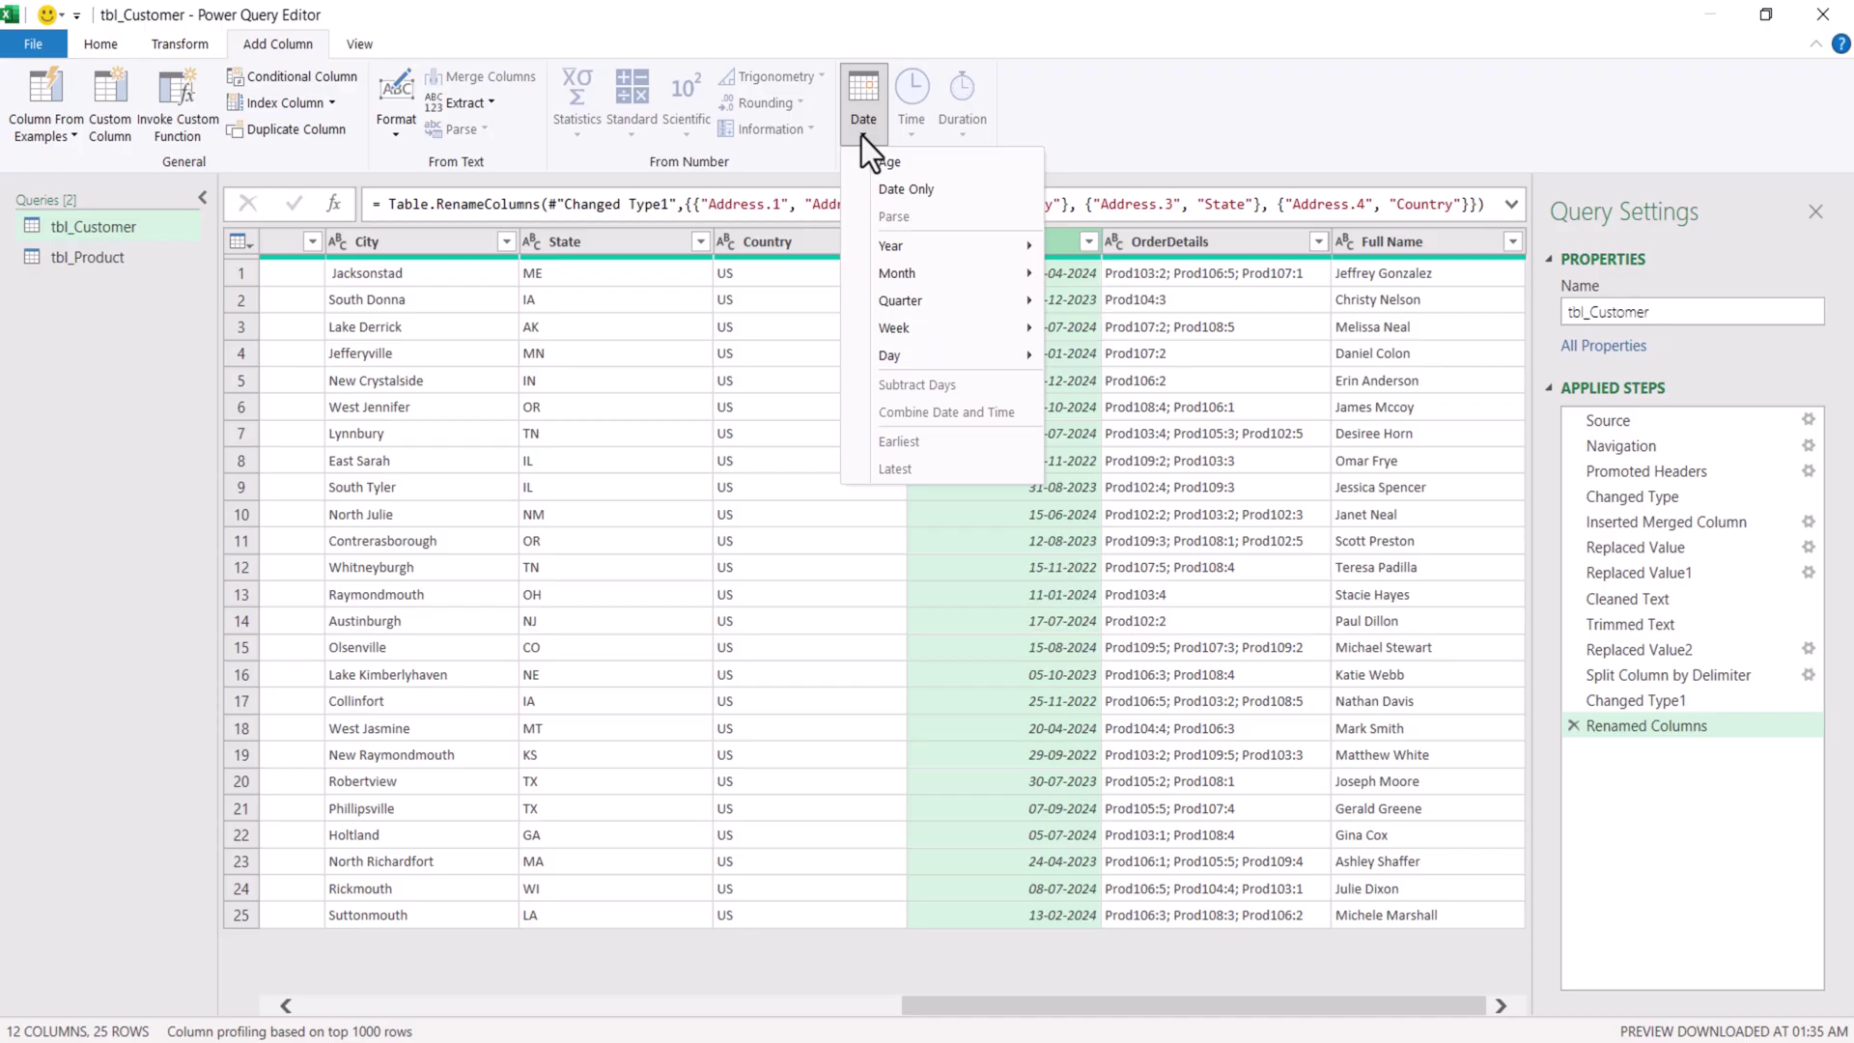
mouse_move(902, 274)
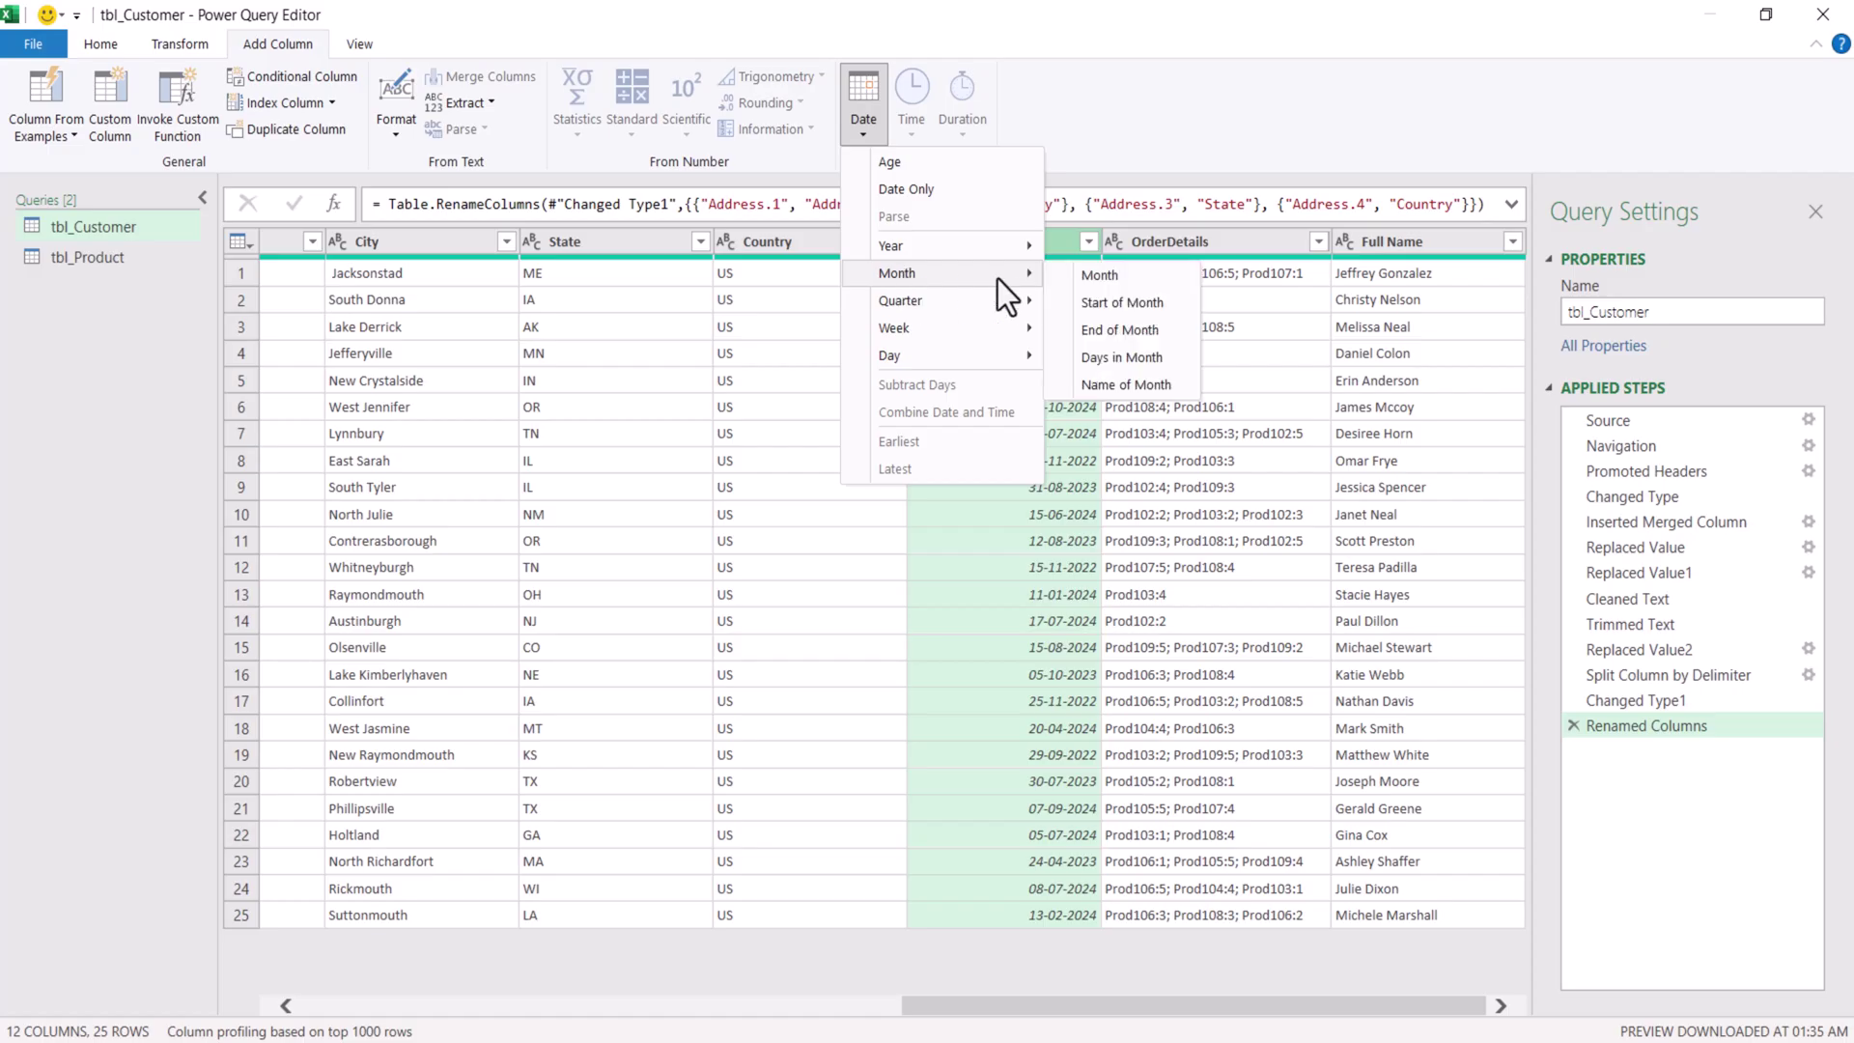
click(1116, 305)
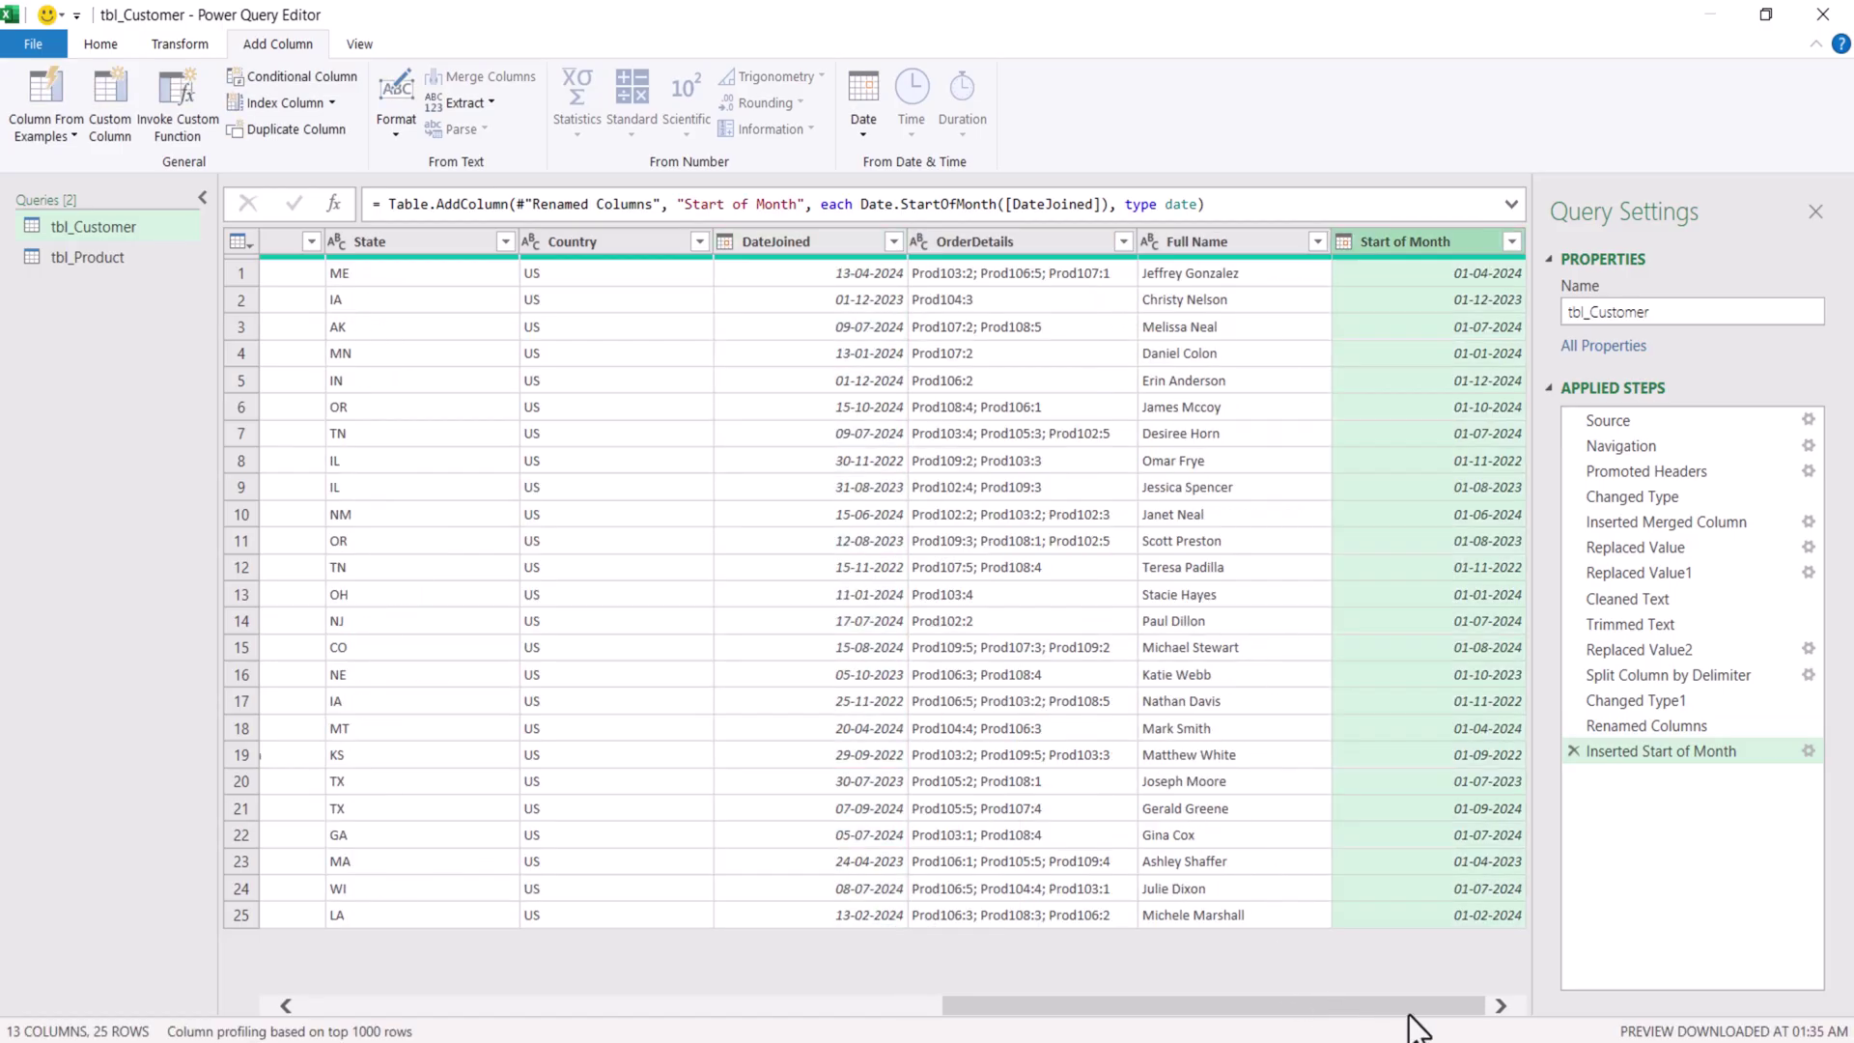
click(1501, 1005)
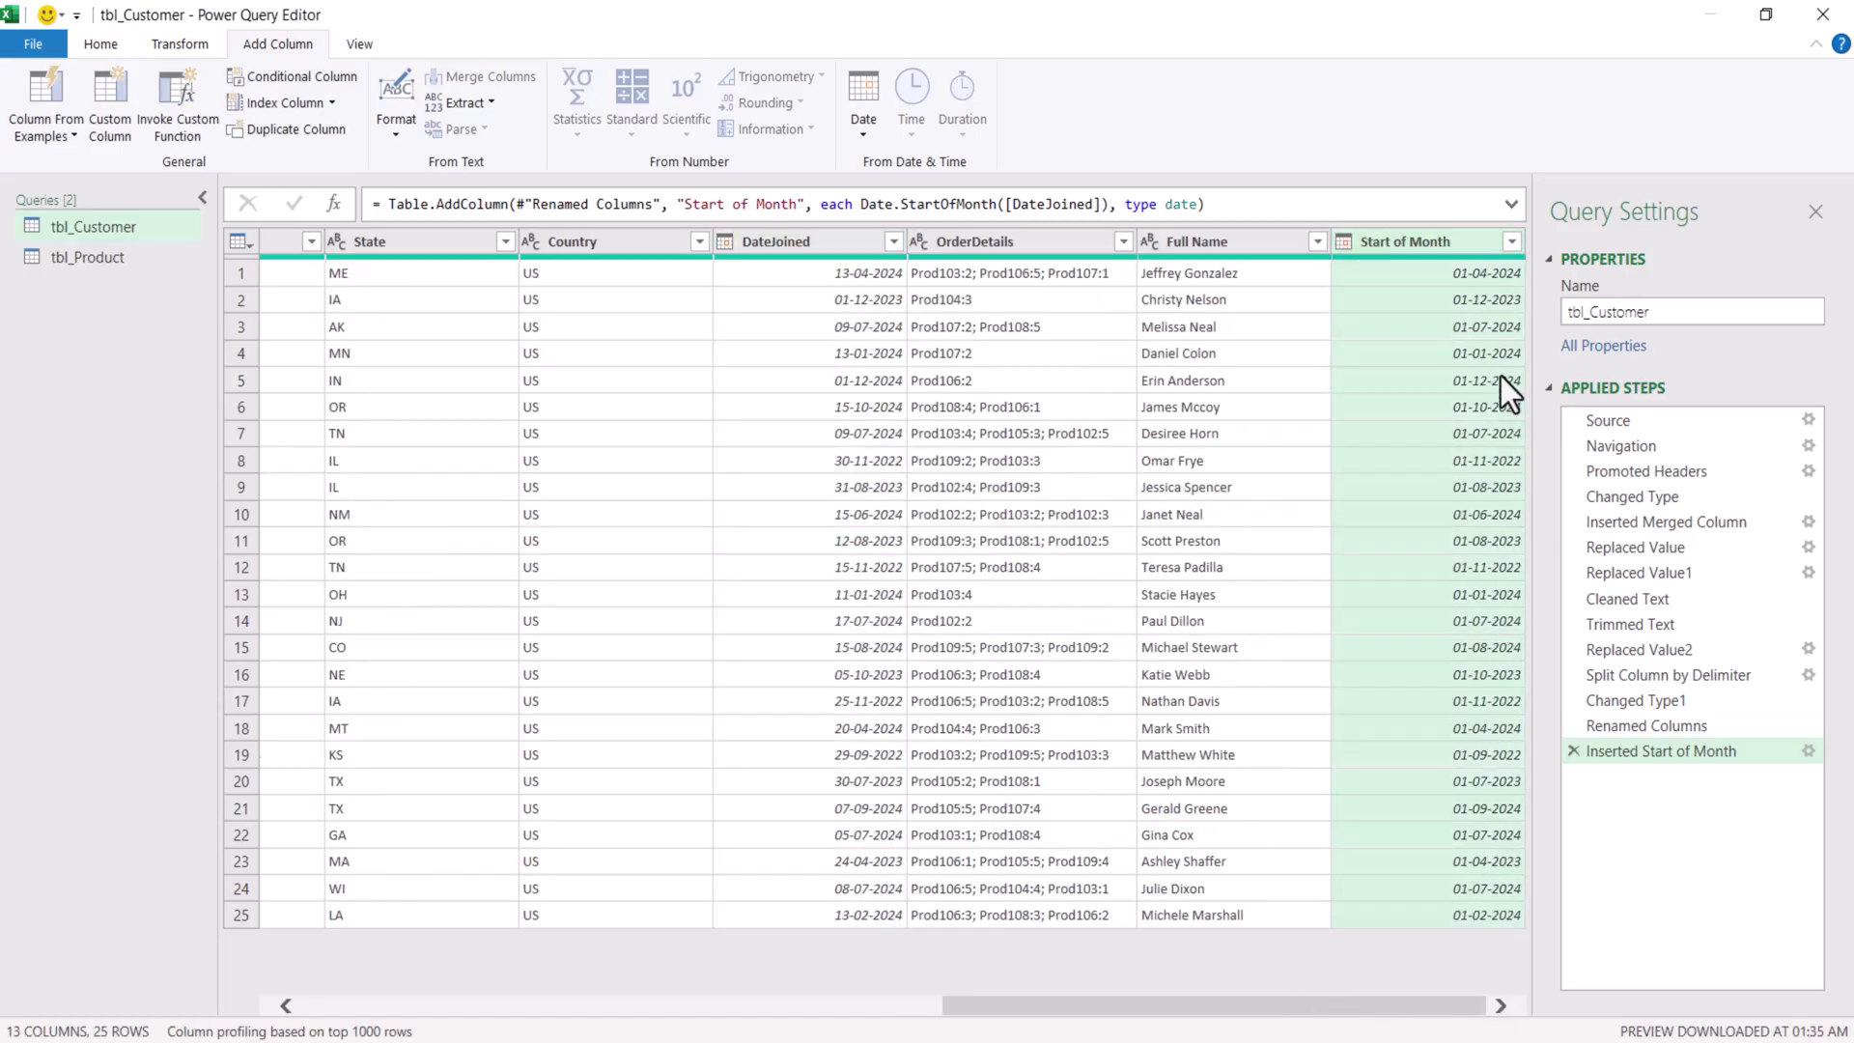
- Add an End of Month date column calculated from the DateJoined column
click(821, 246)
click(861, 132)
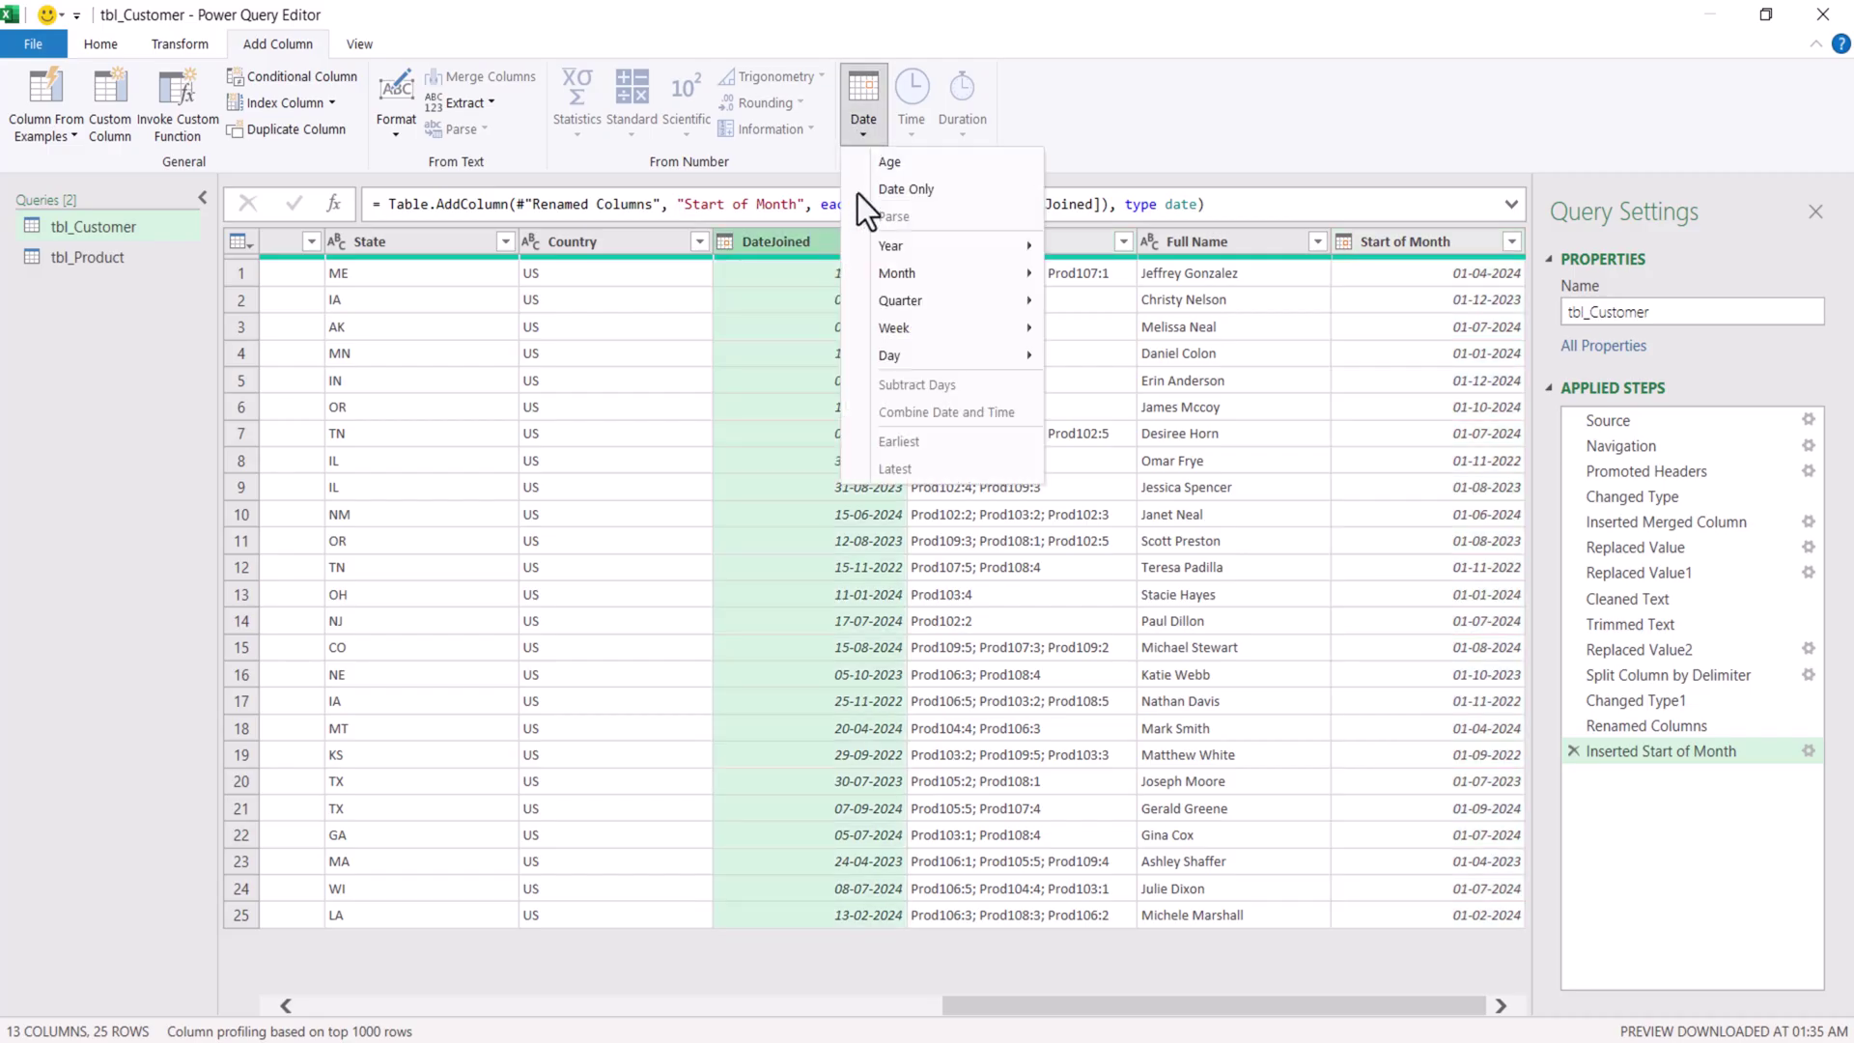
mouse_move(884, 278)
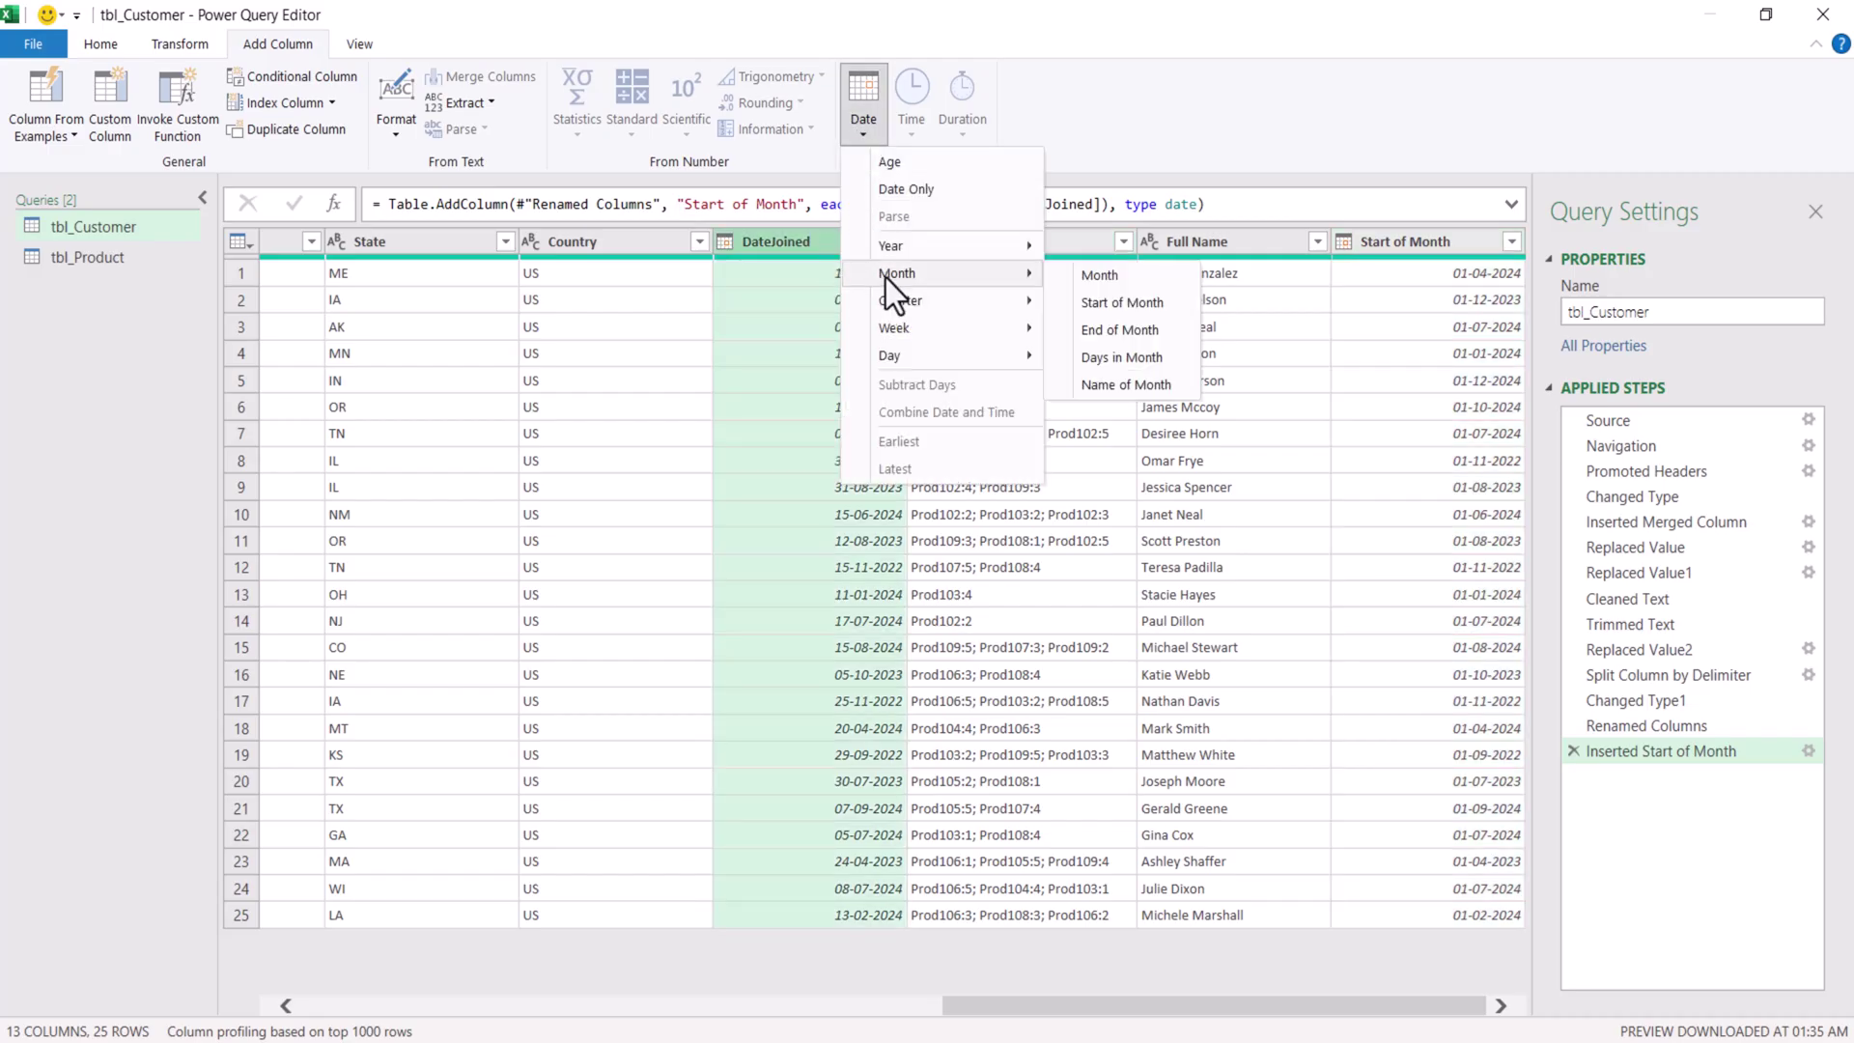
click(1110, 330)
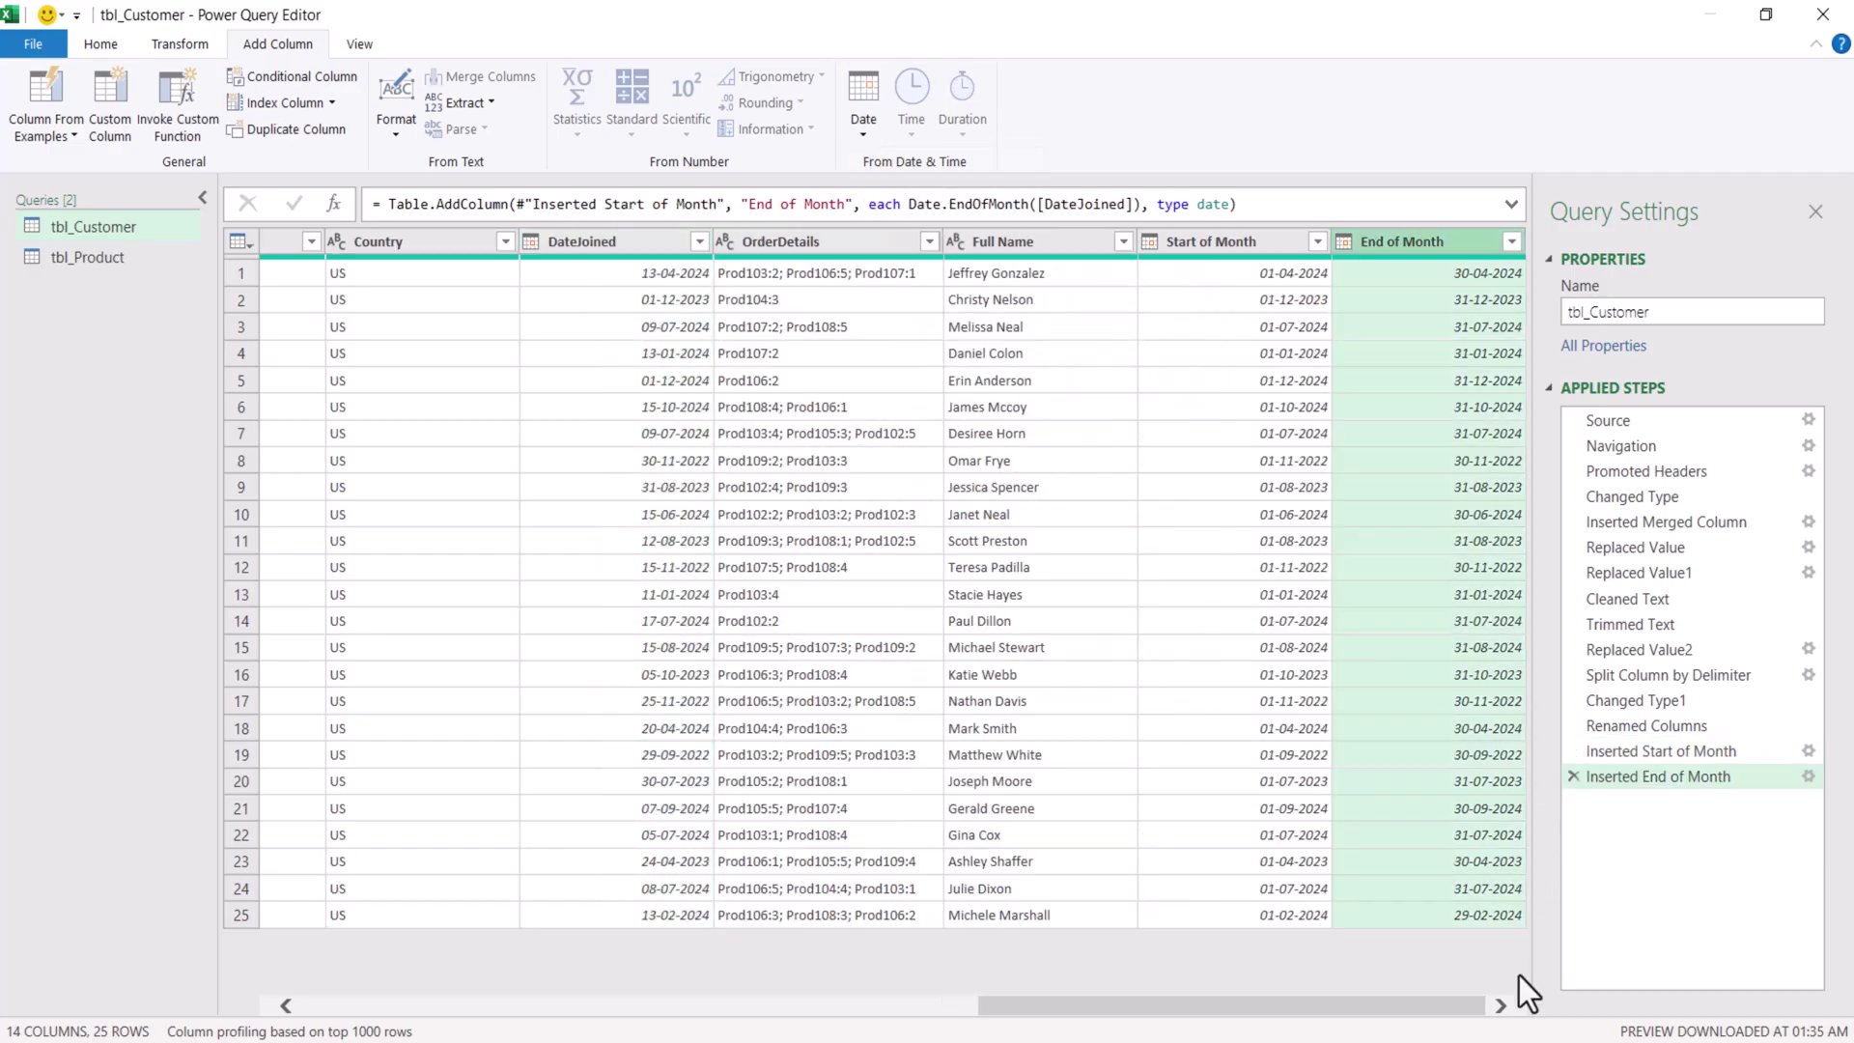
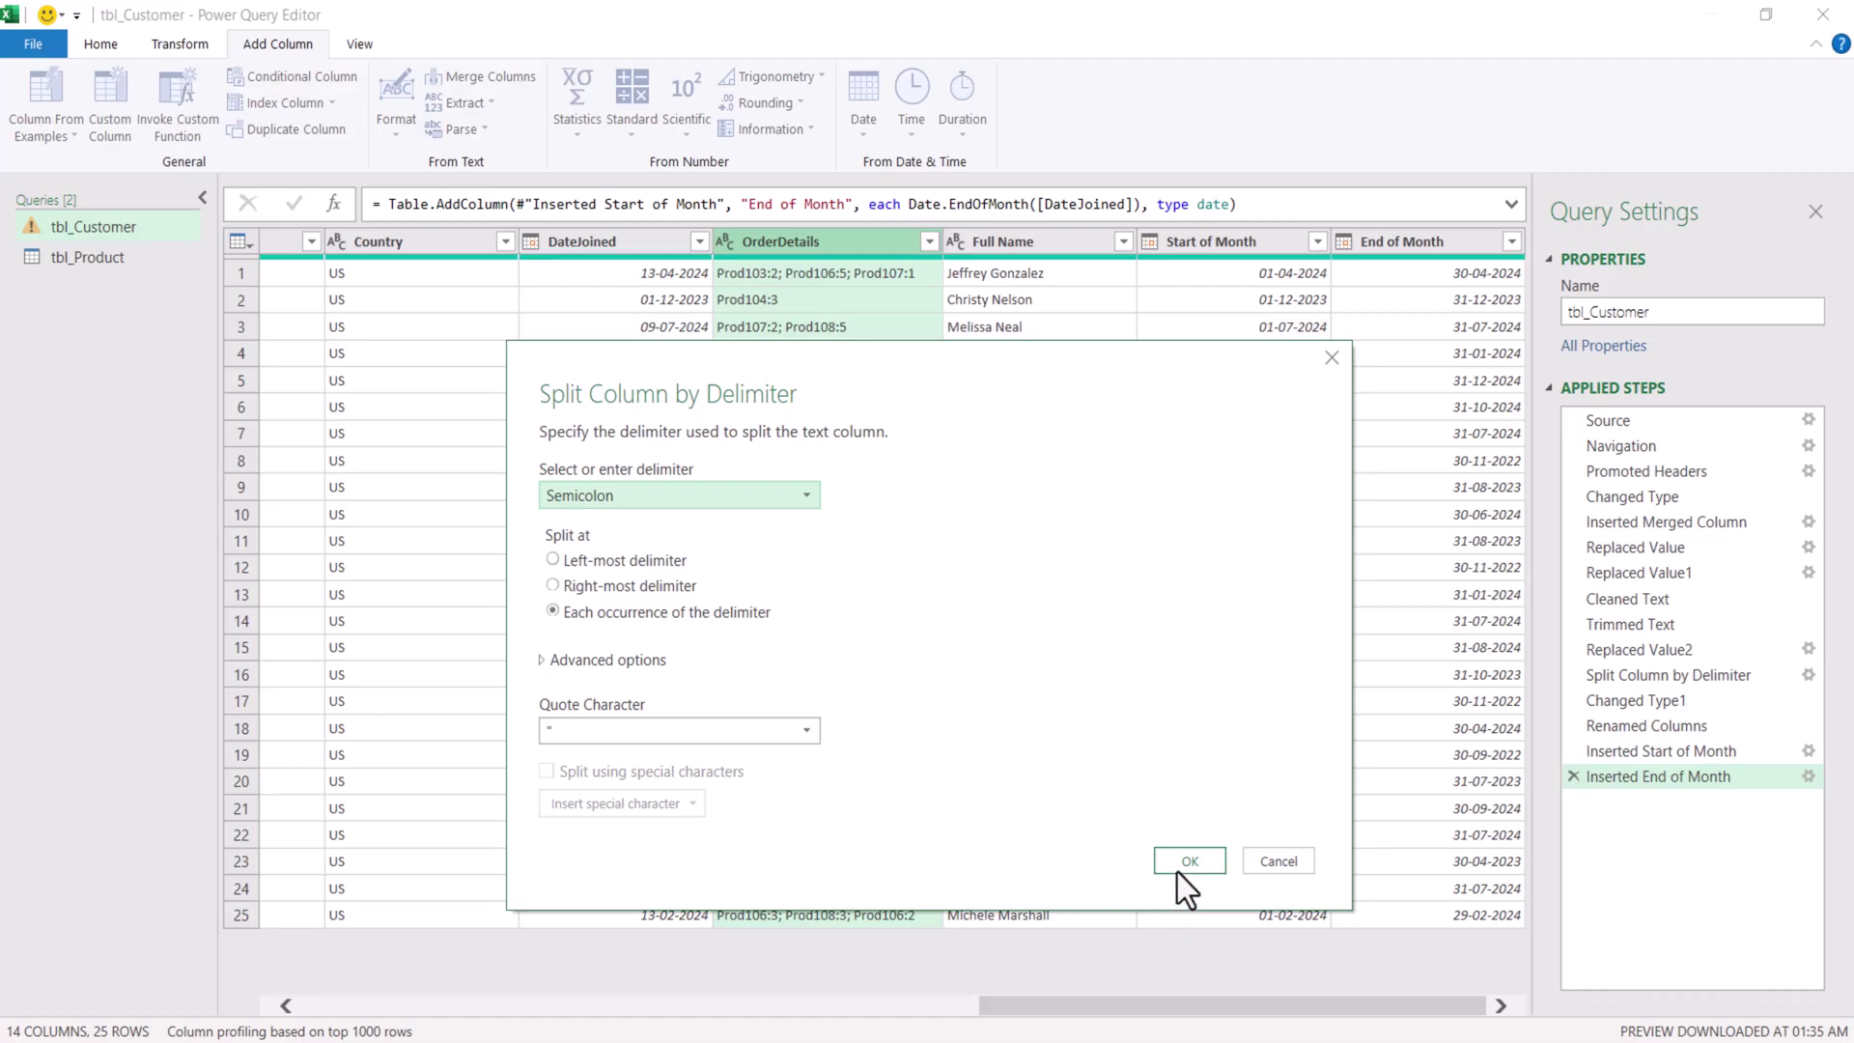
- Split the OrderDetails column at each semicolon and unpivot the three resulting OrderDetails columns into rows
click(1180, 864)
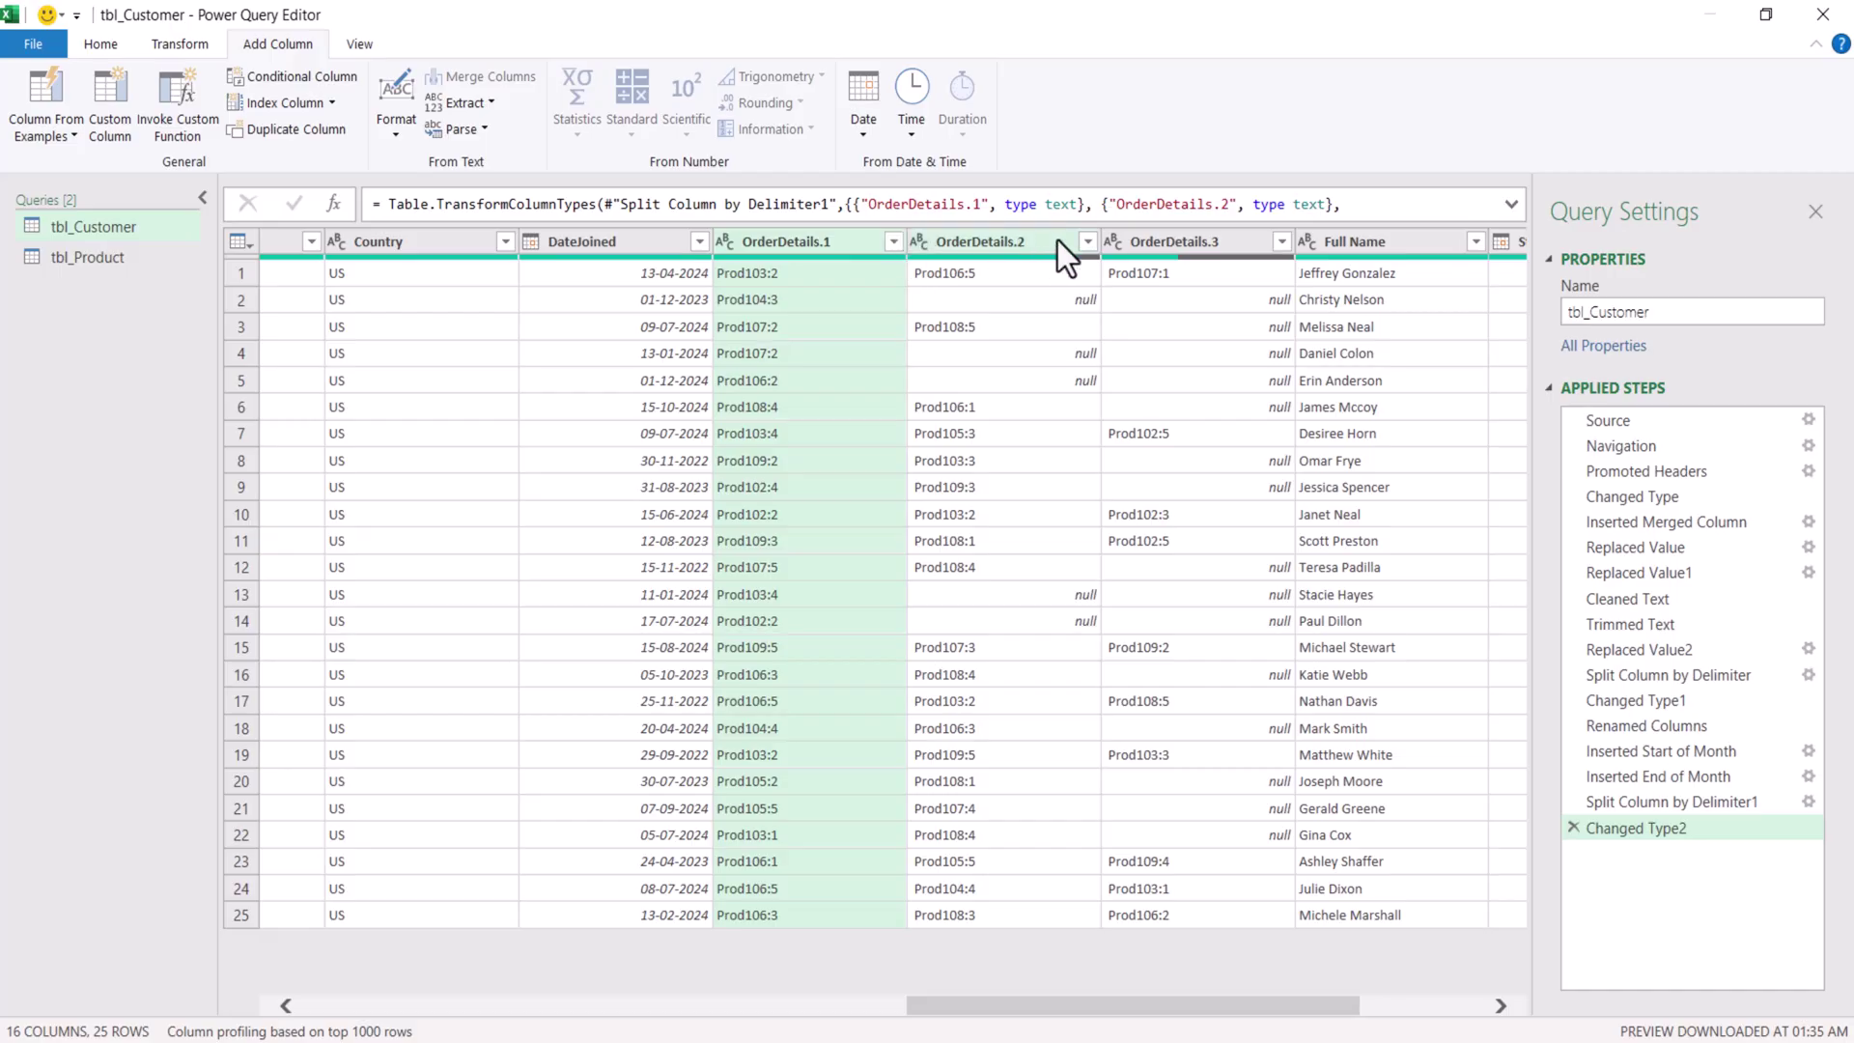
shift+click(1193, 244)
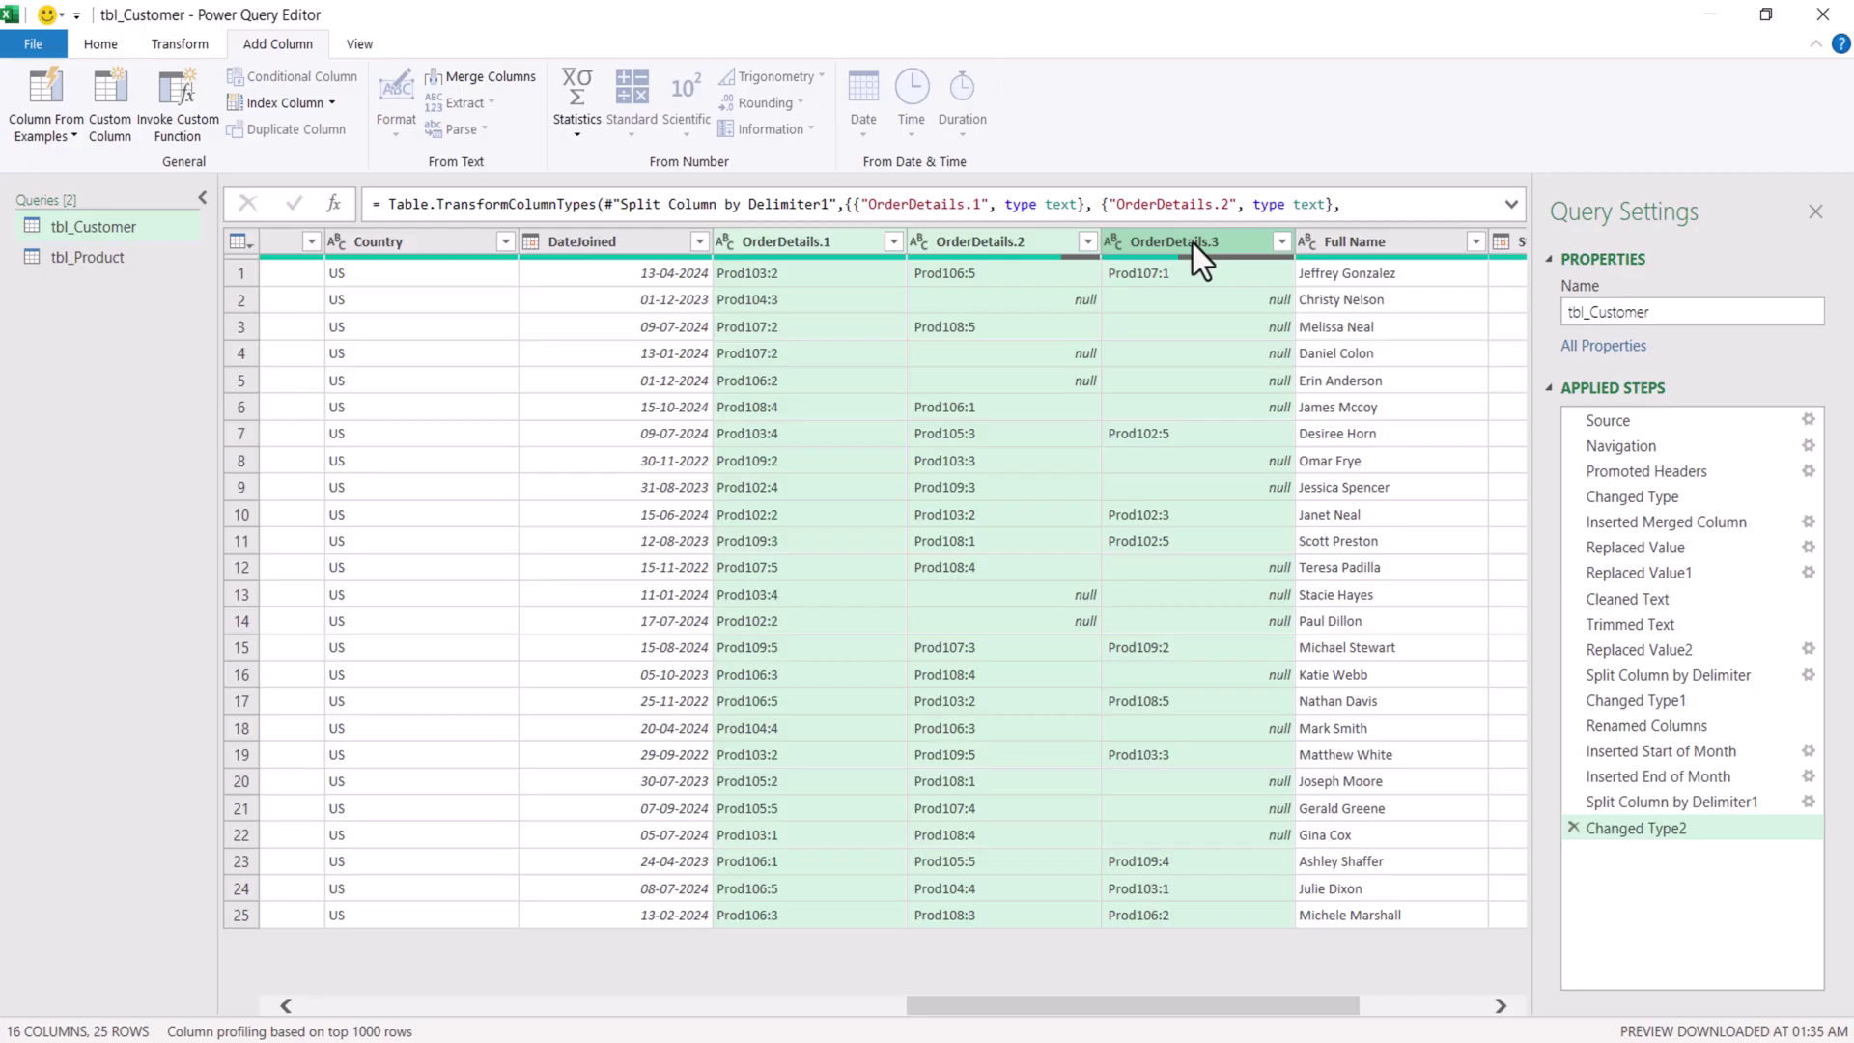
click(178, 45)
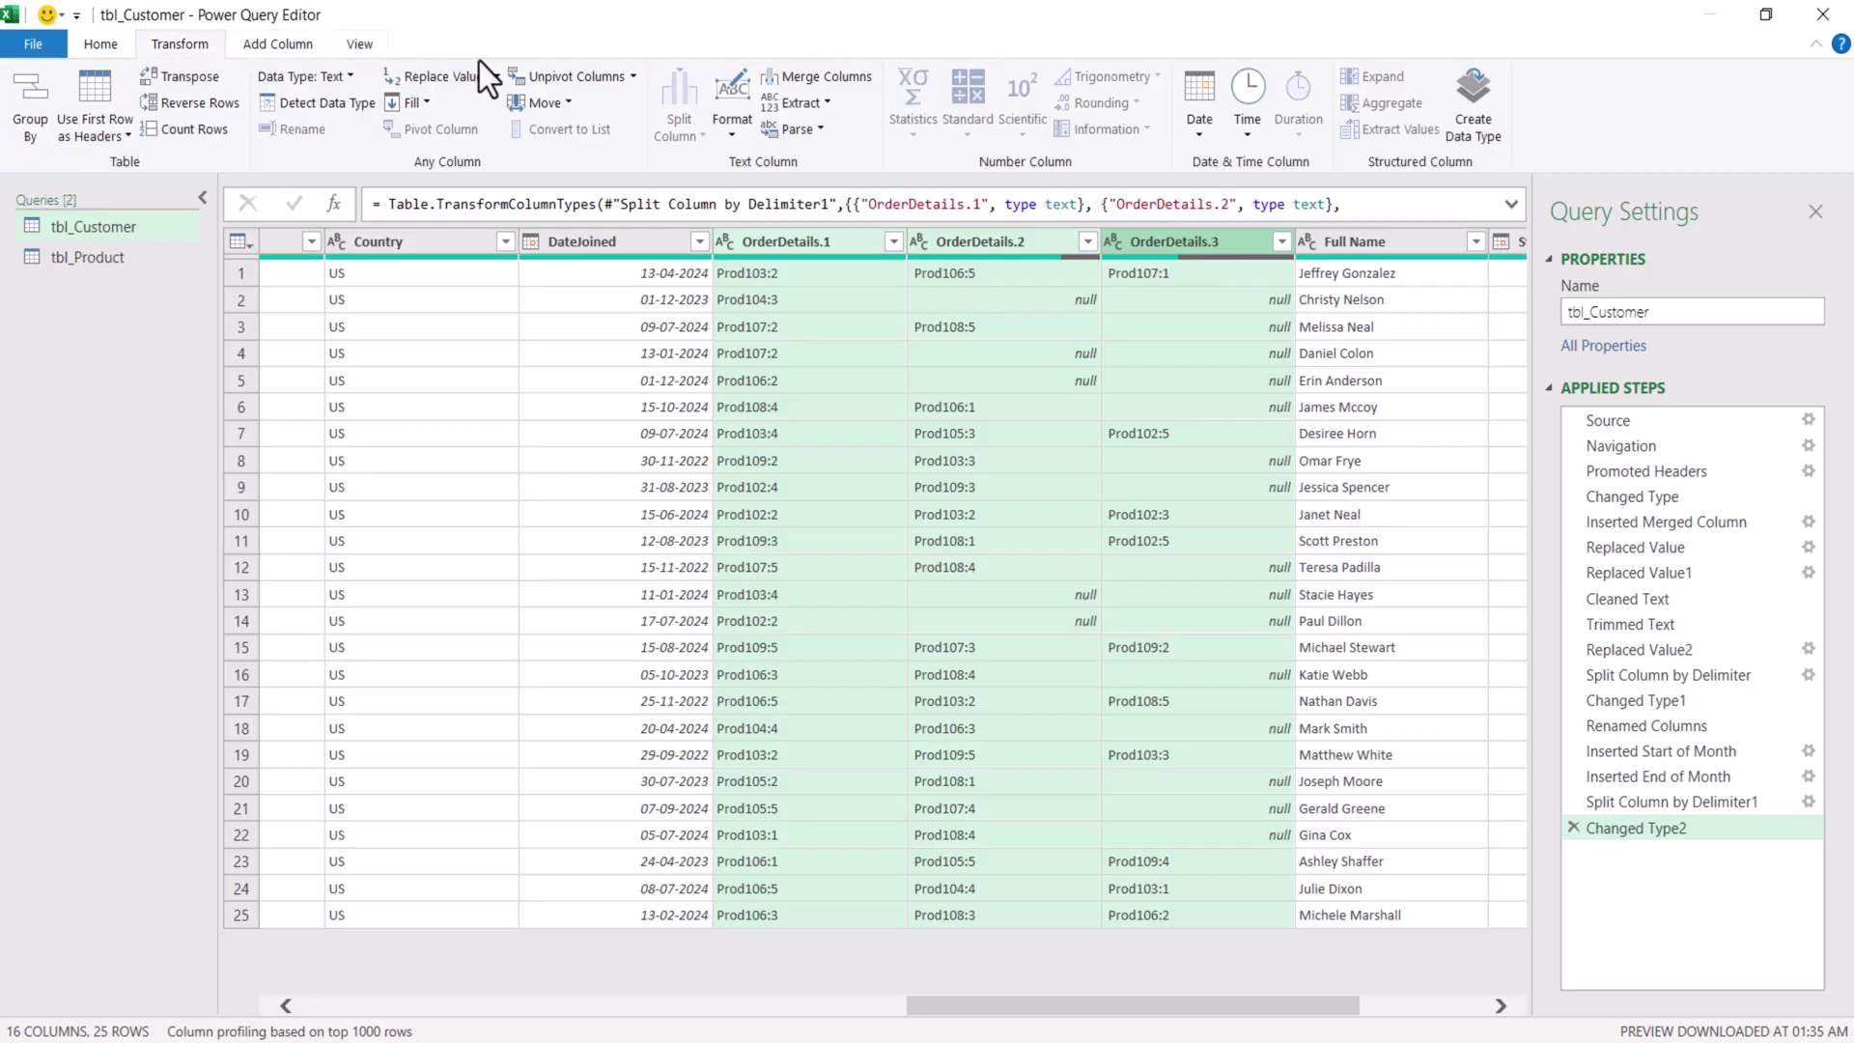
click(570, 78)
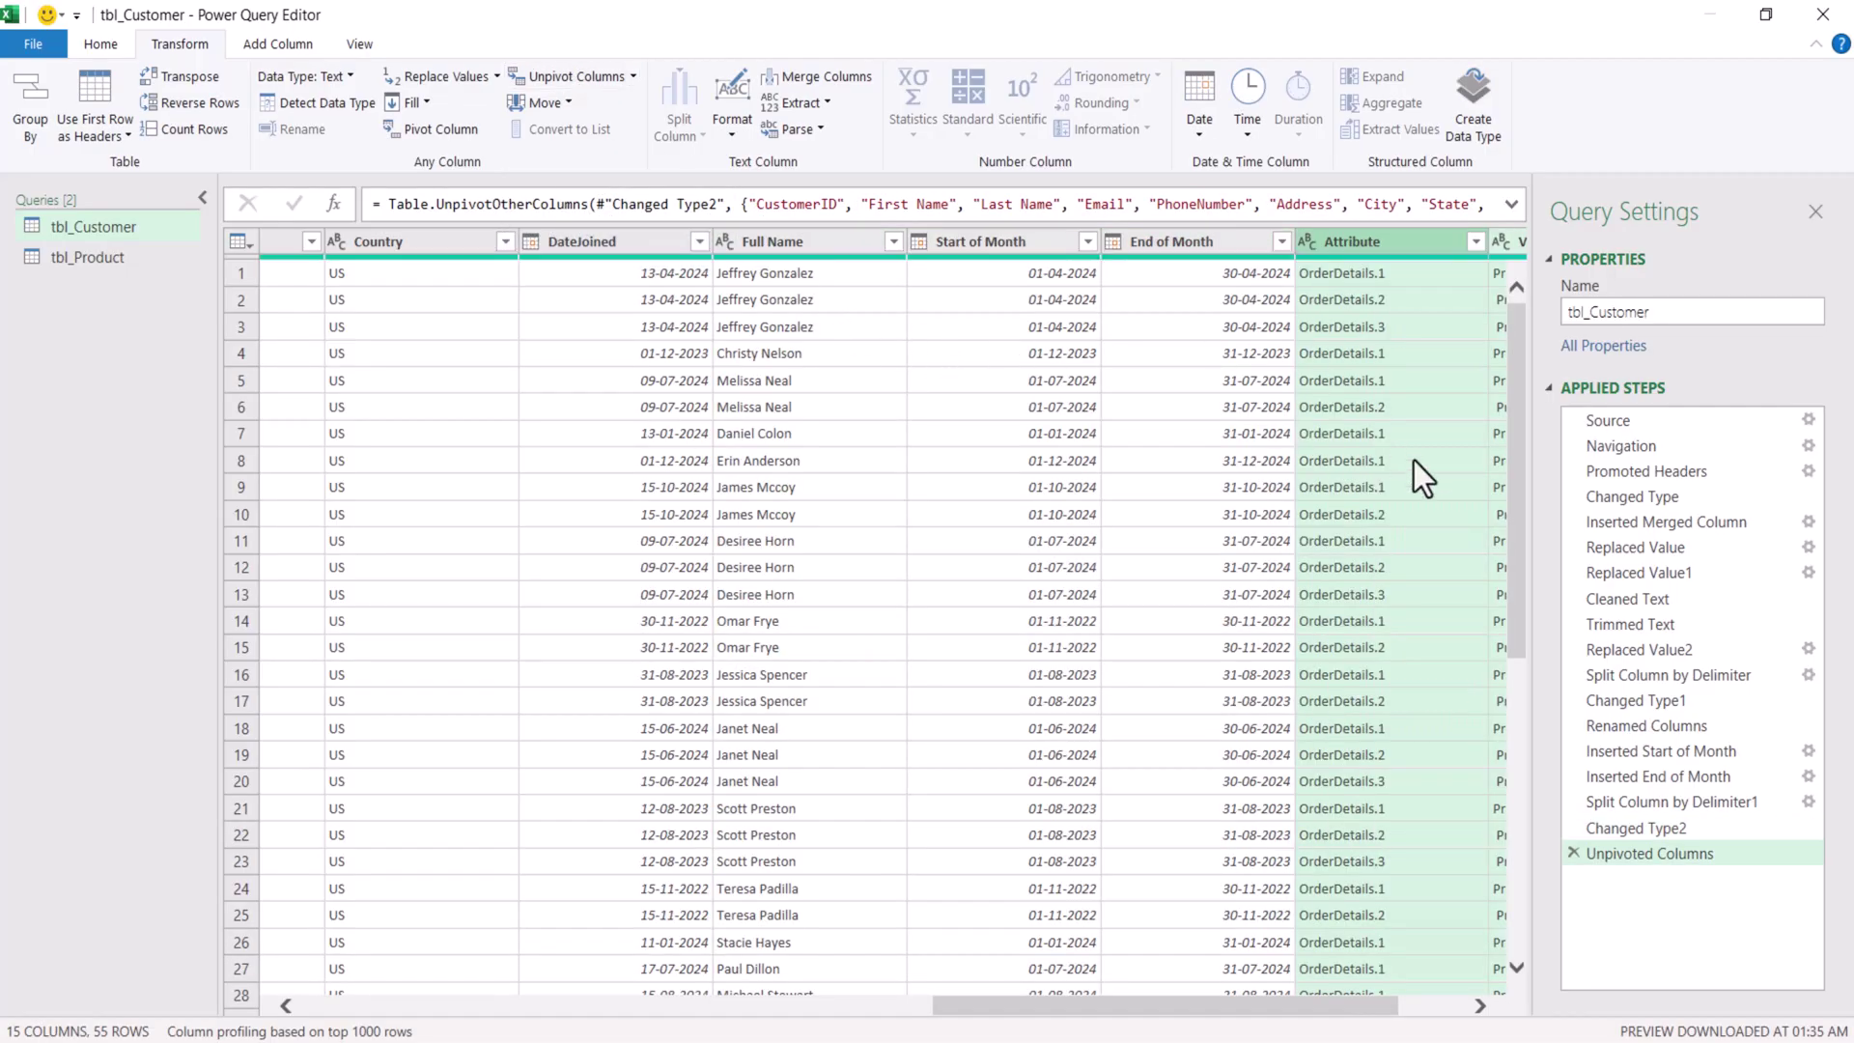
- Remove the Attribute column produced by unpivoting the order details
click(1481, 1006)
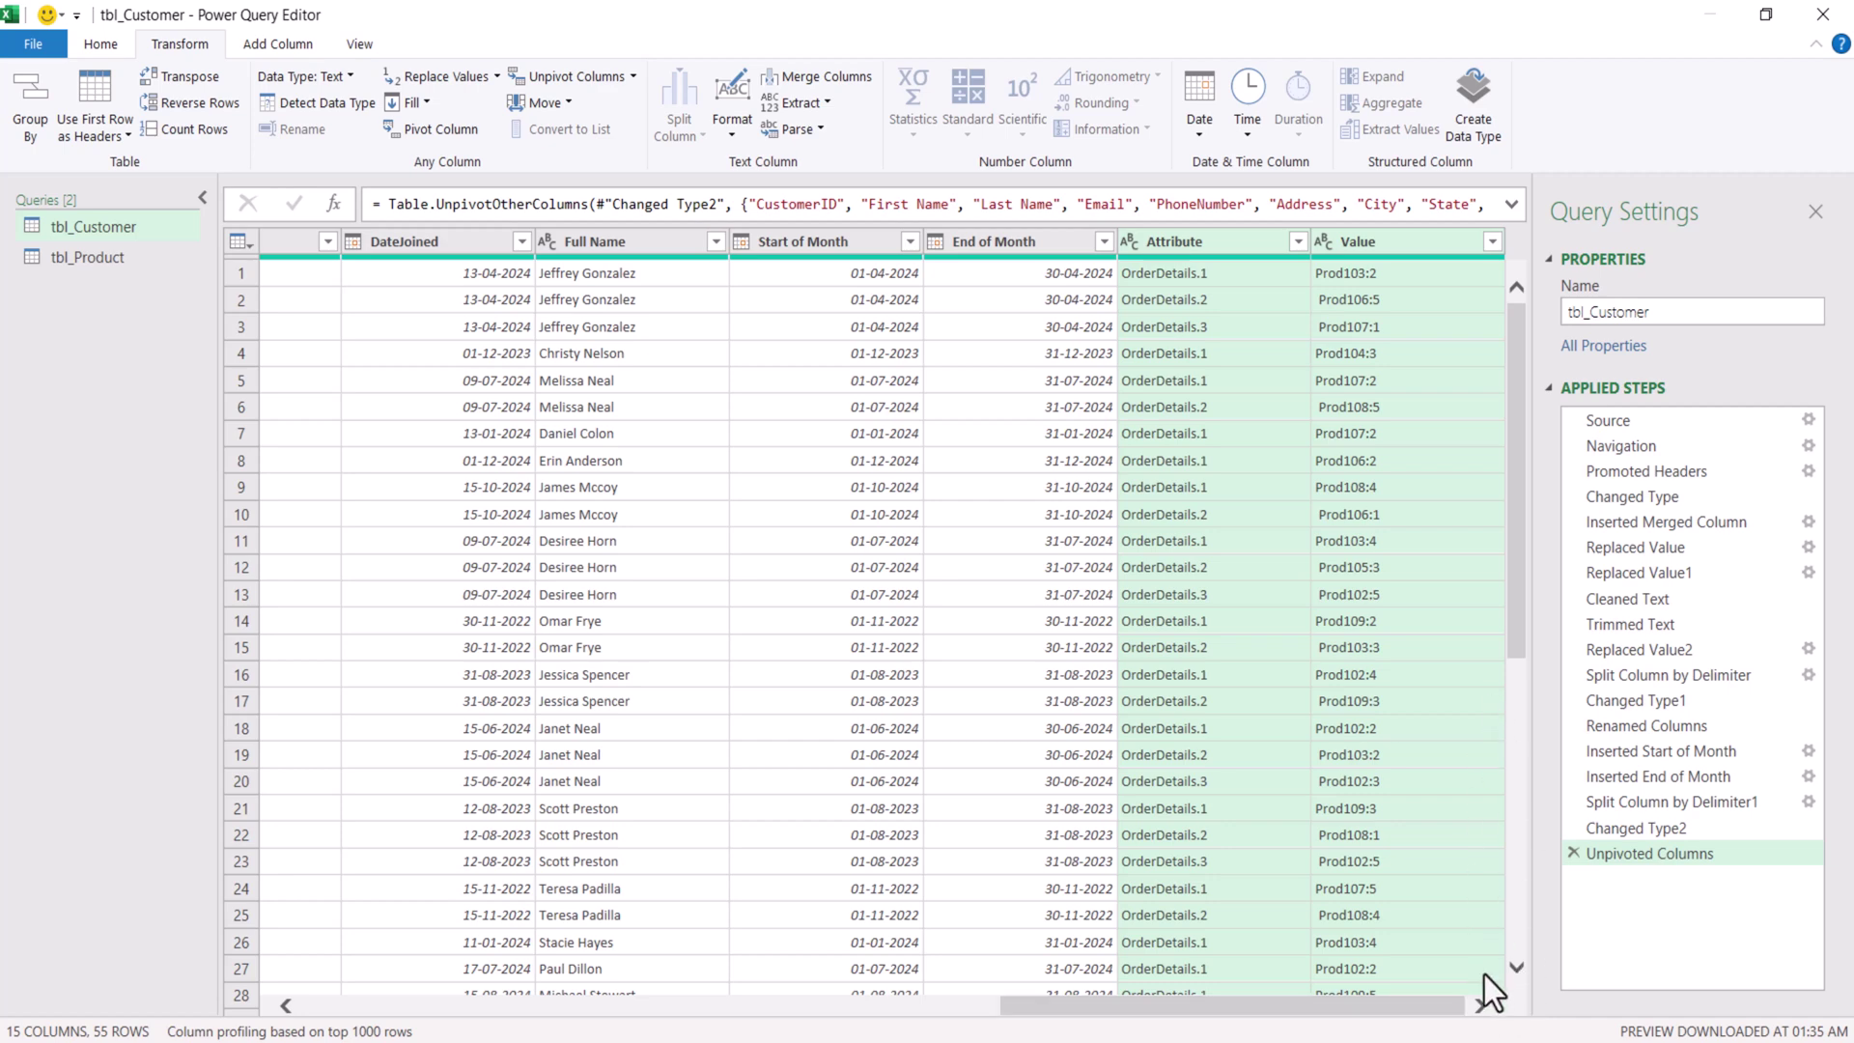
click(1216, 239)
right_click(1216, 240)
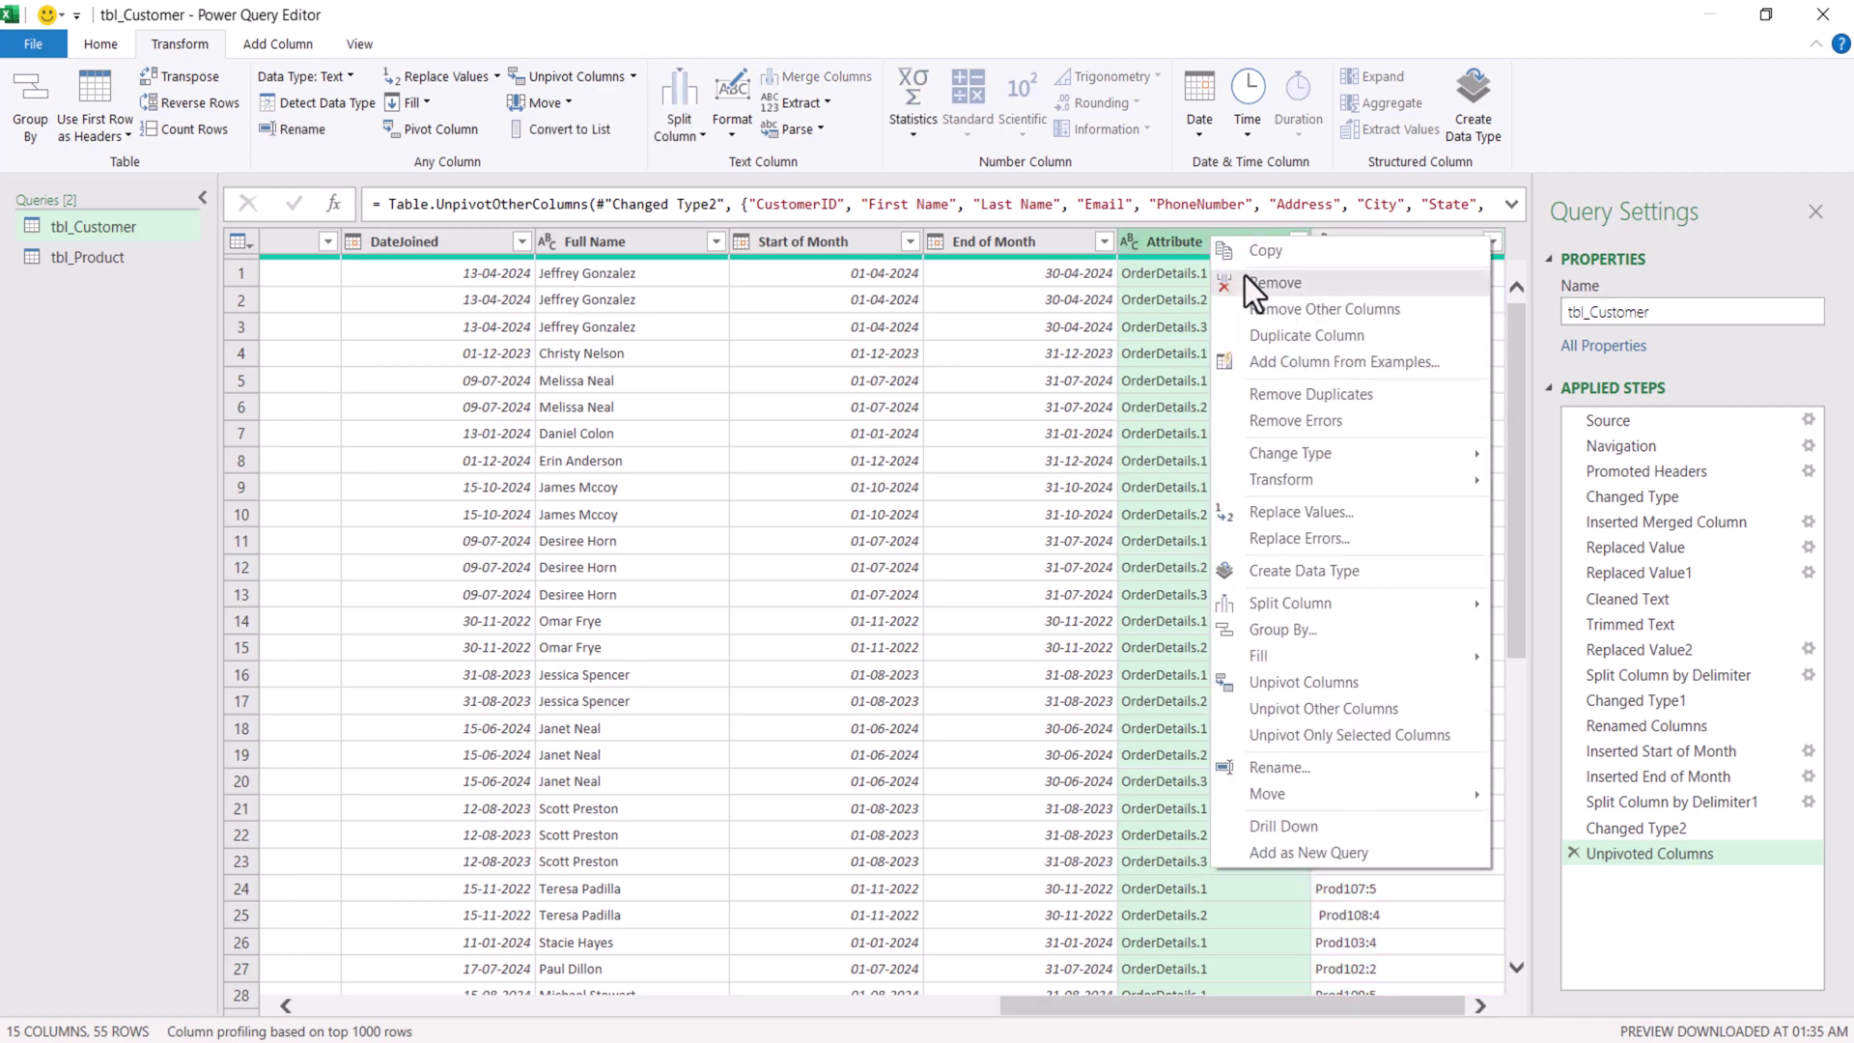
click(1249, 287)
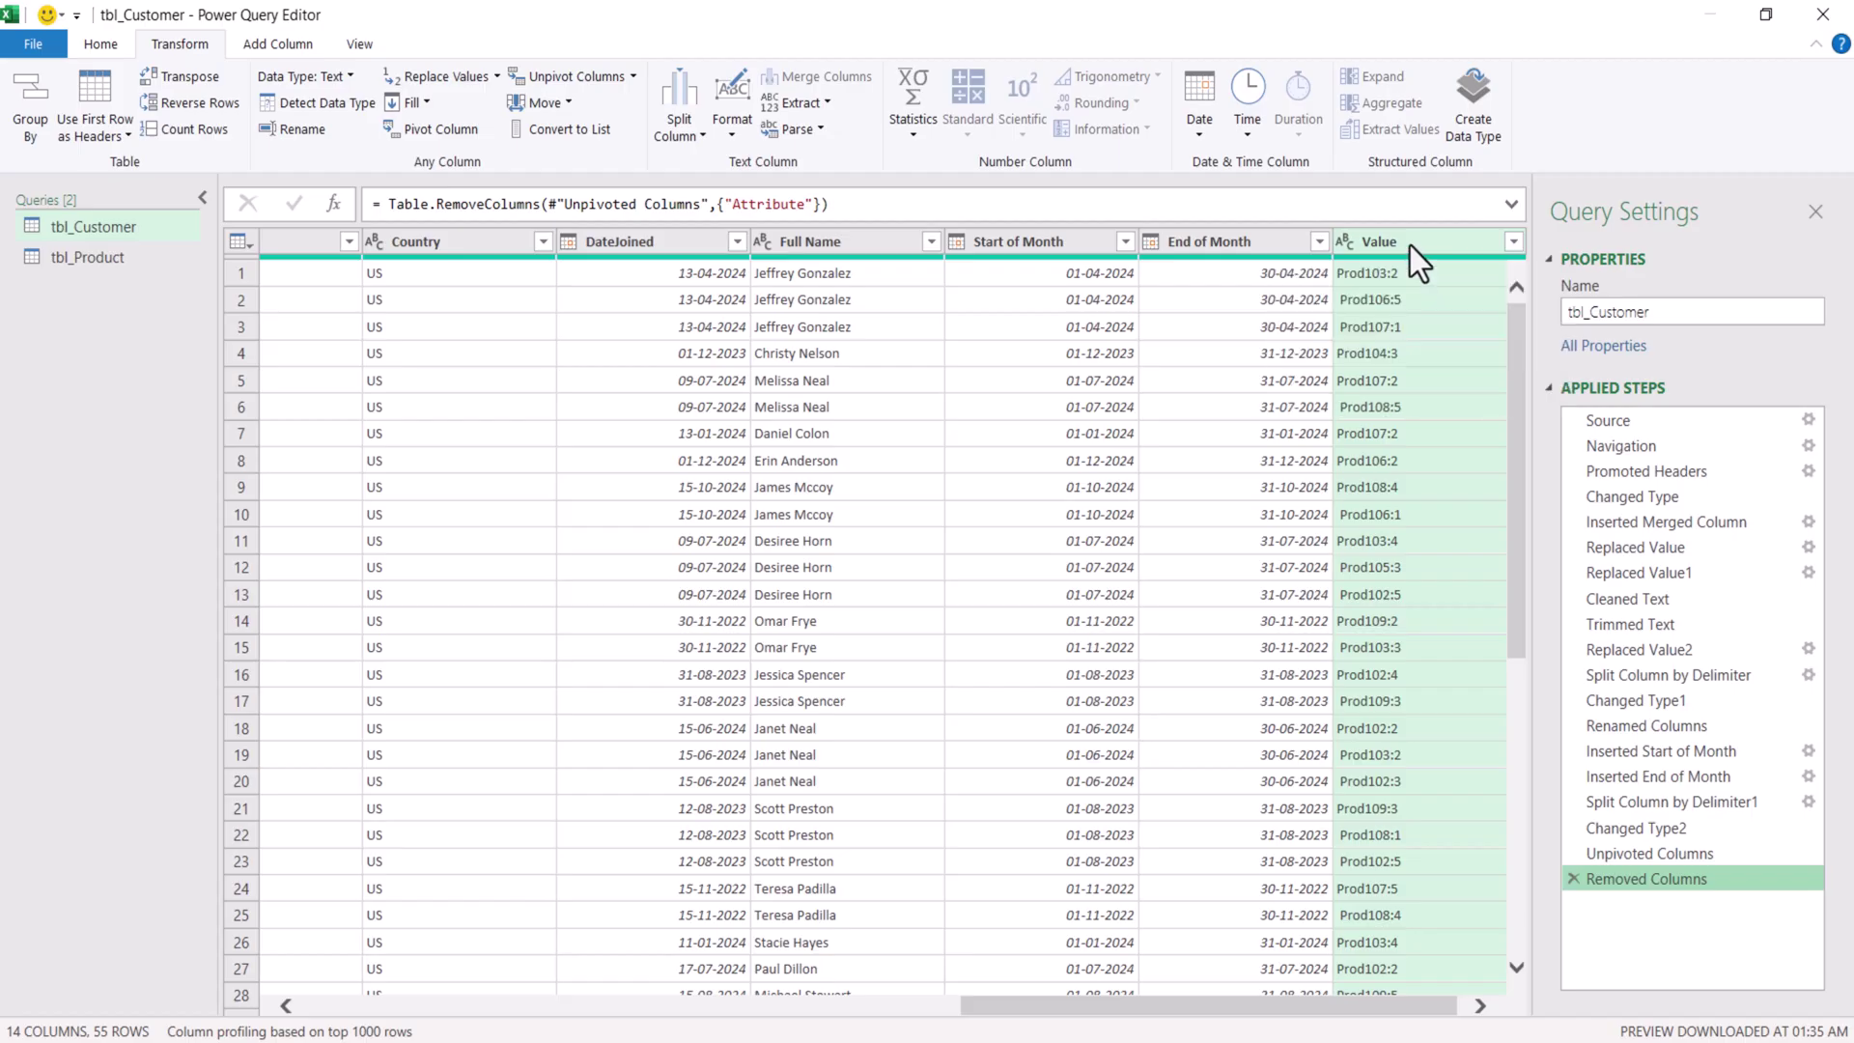
- Trim leading and trailing spaces from the text in the Value column
right_click(1380, 241)
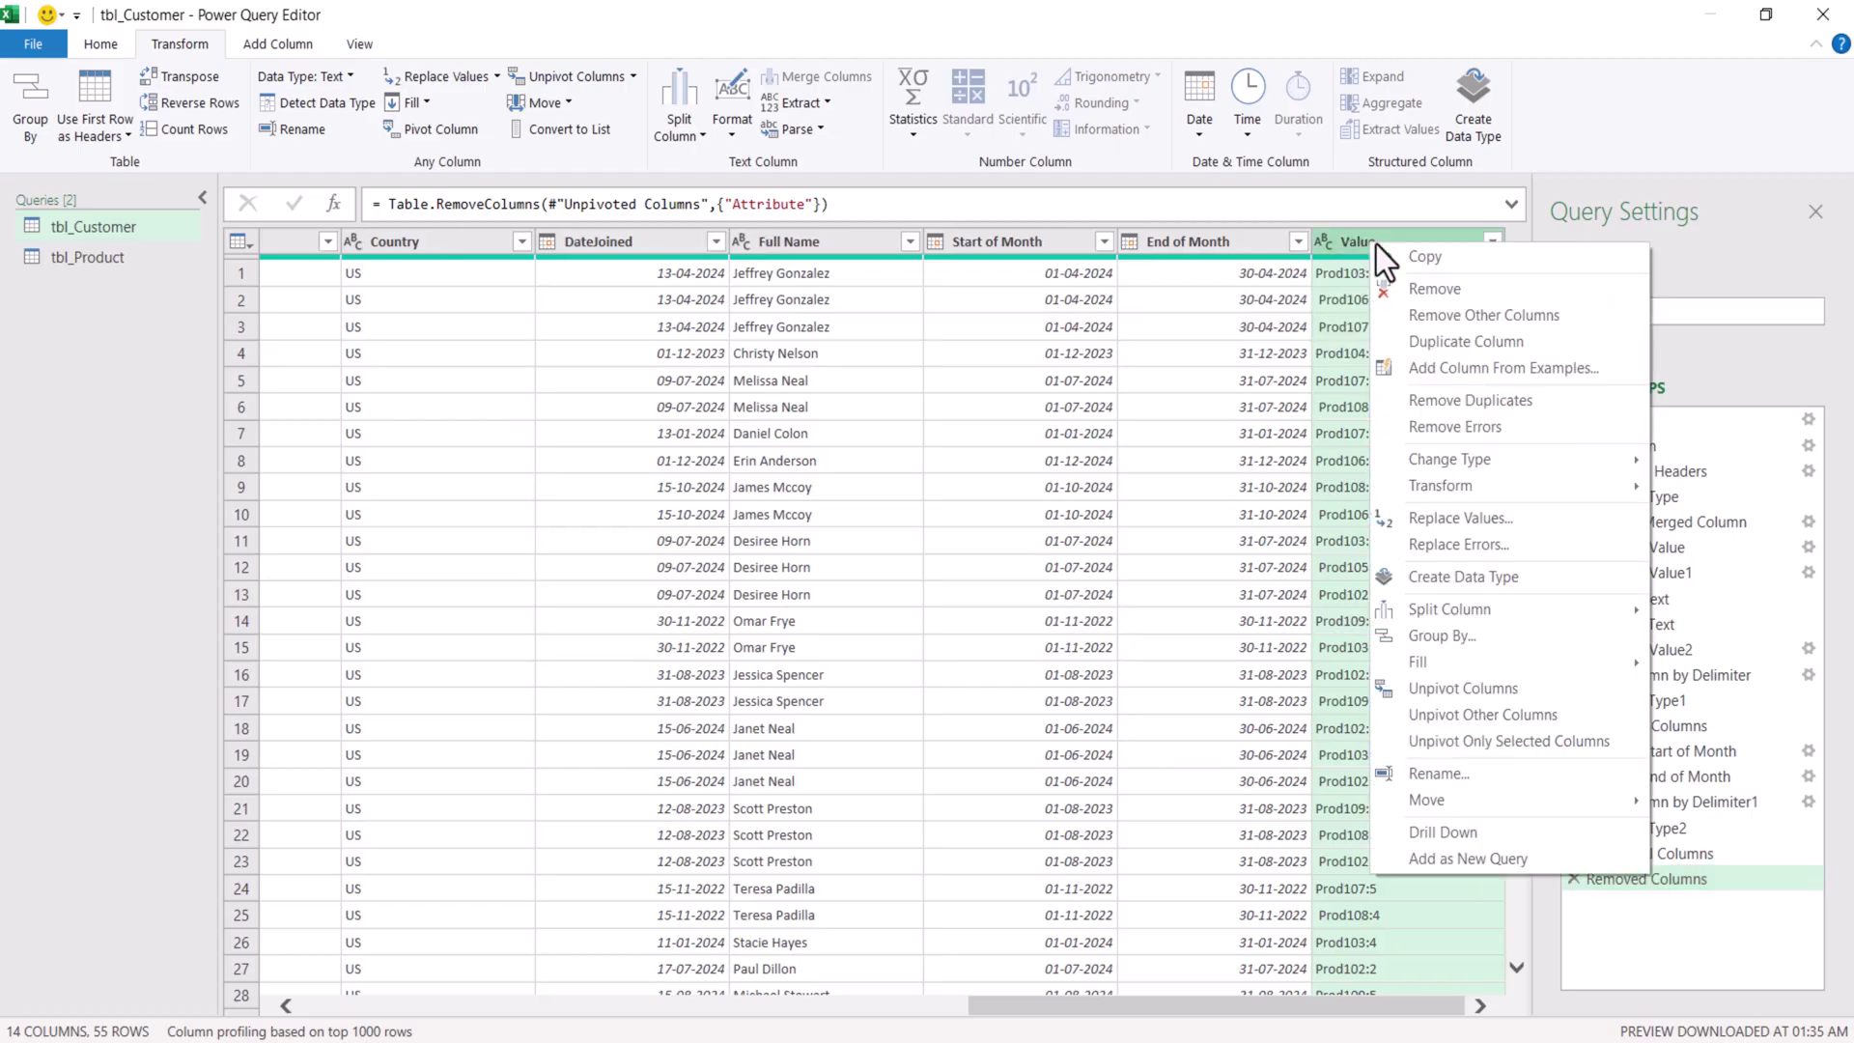
mouse_move(1478, 494)
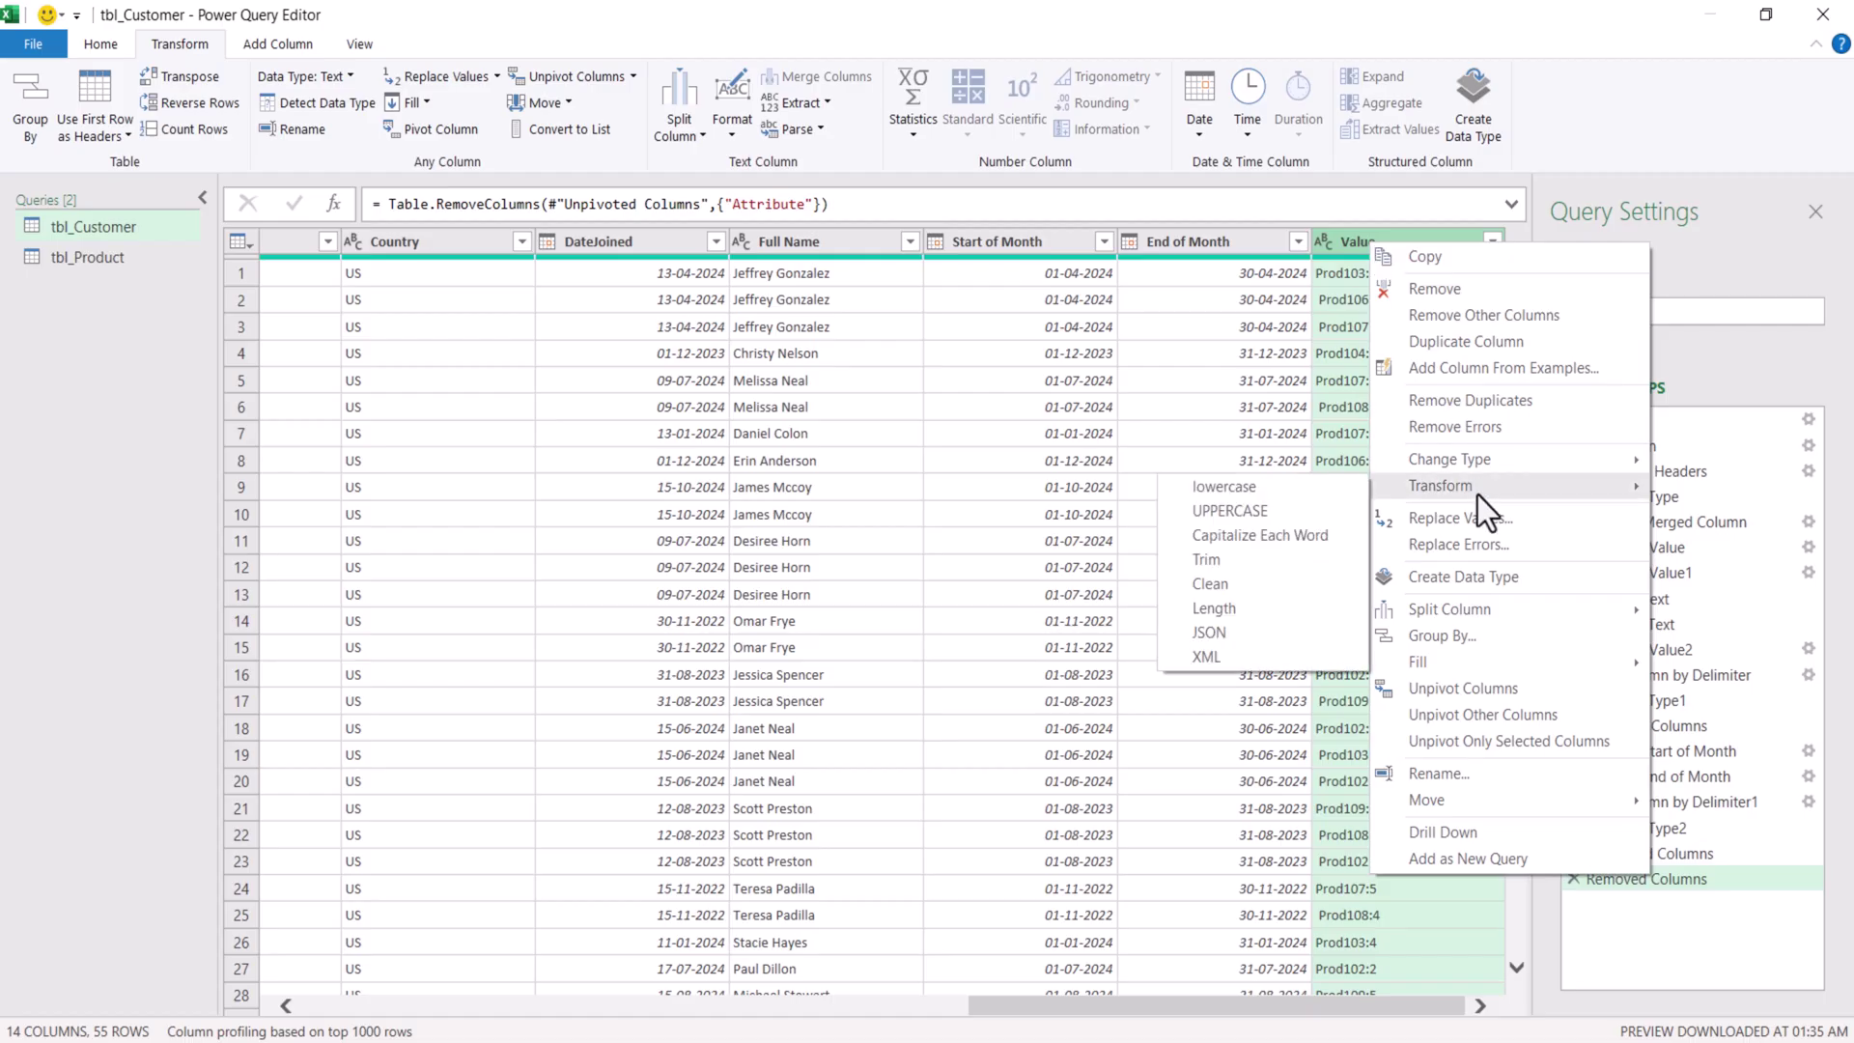
click(1266, 566)
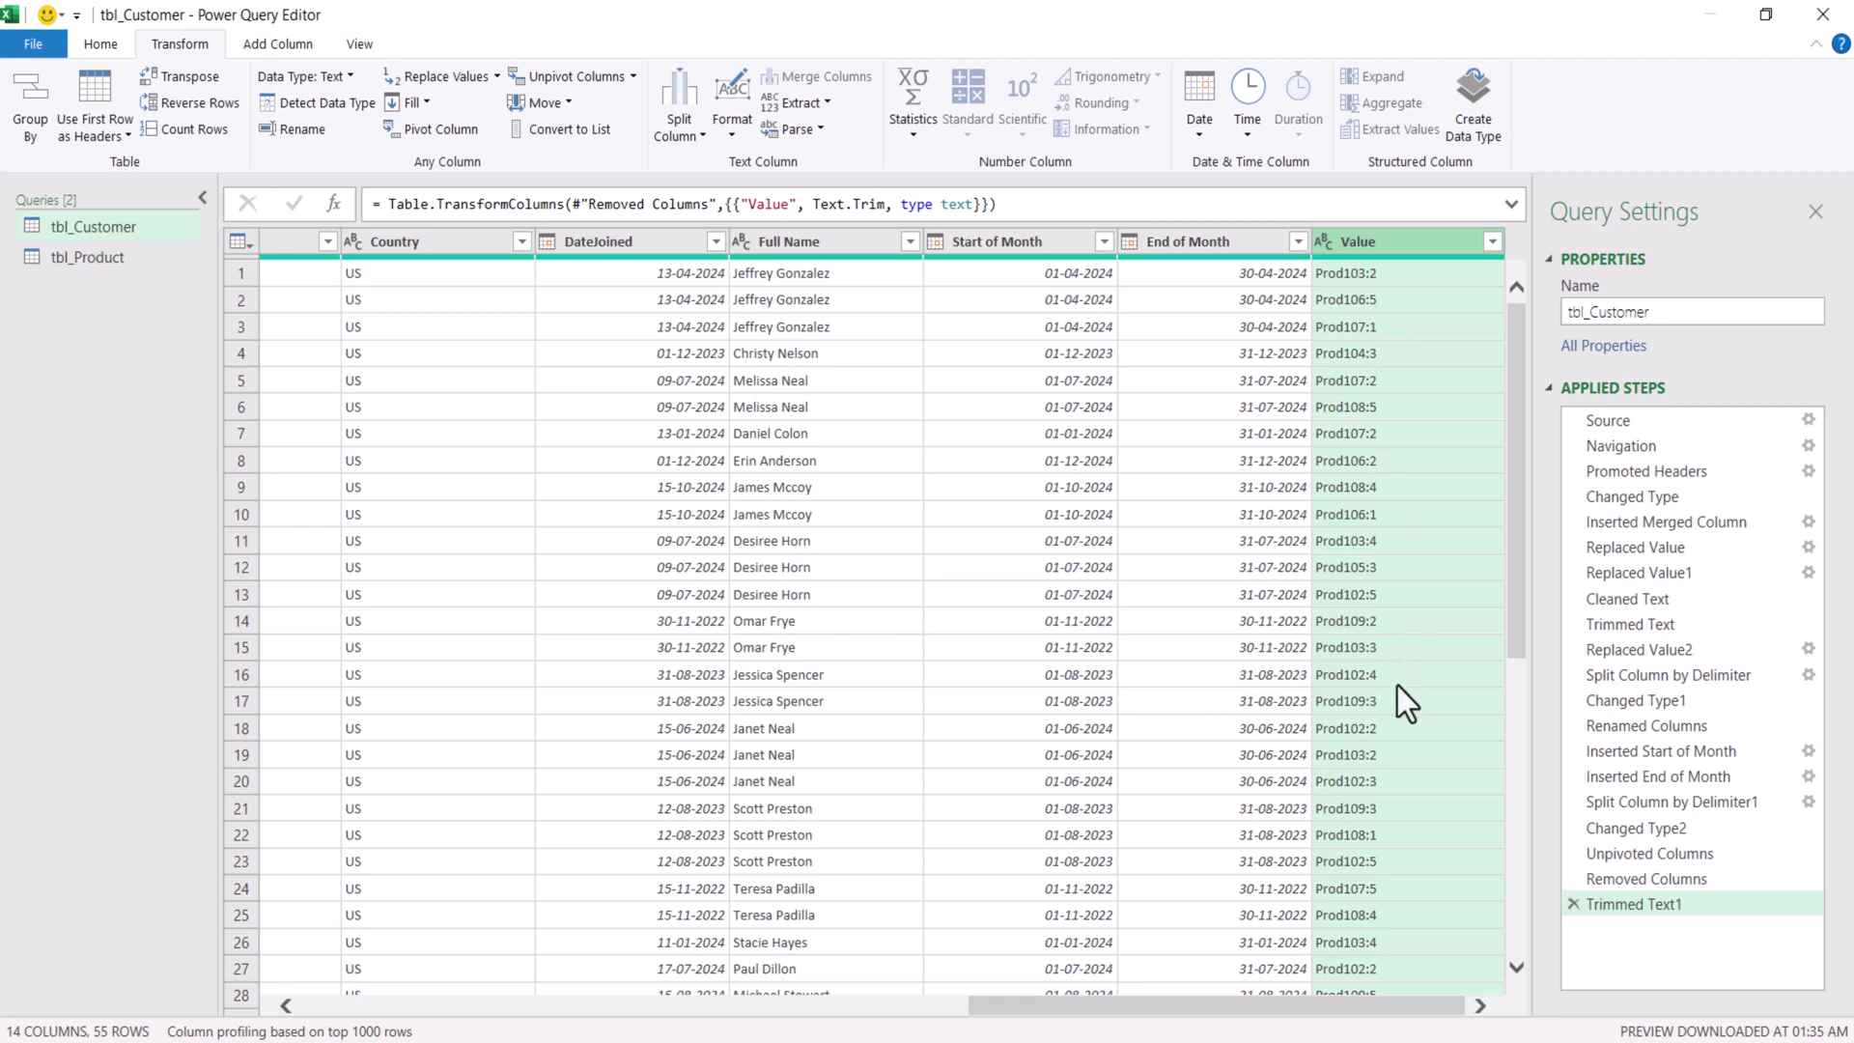
- Split the Value column by delimiter at each occurrence of a colon
right_click(1385, 241)
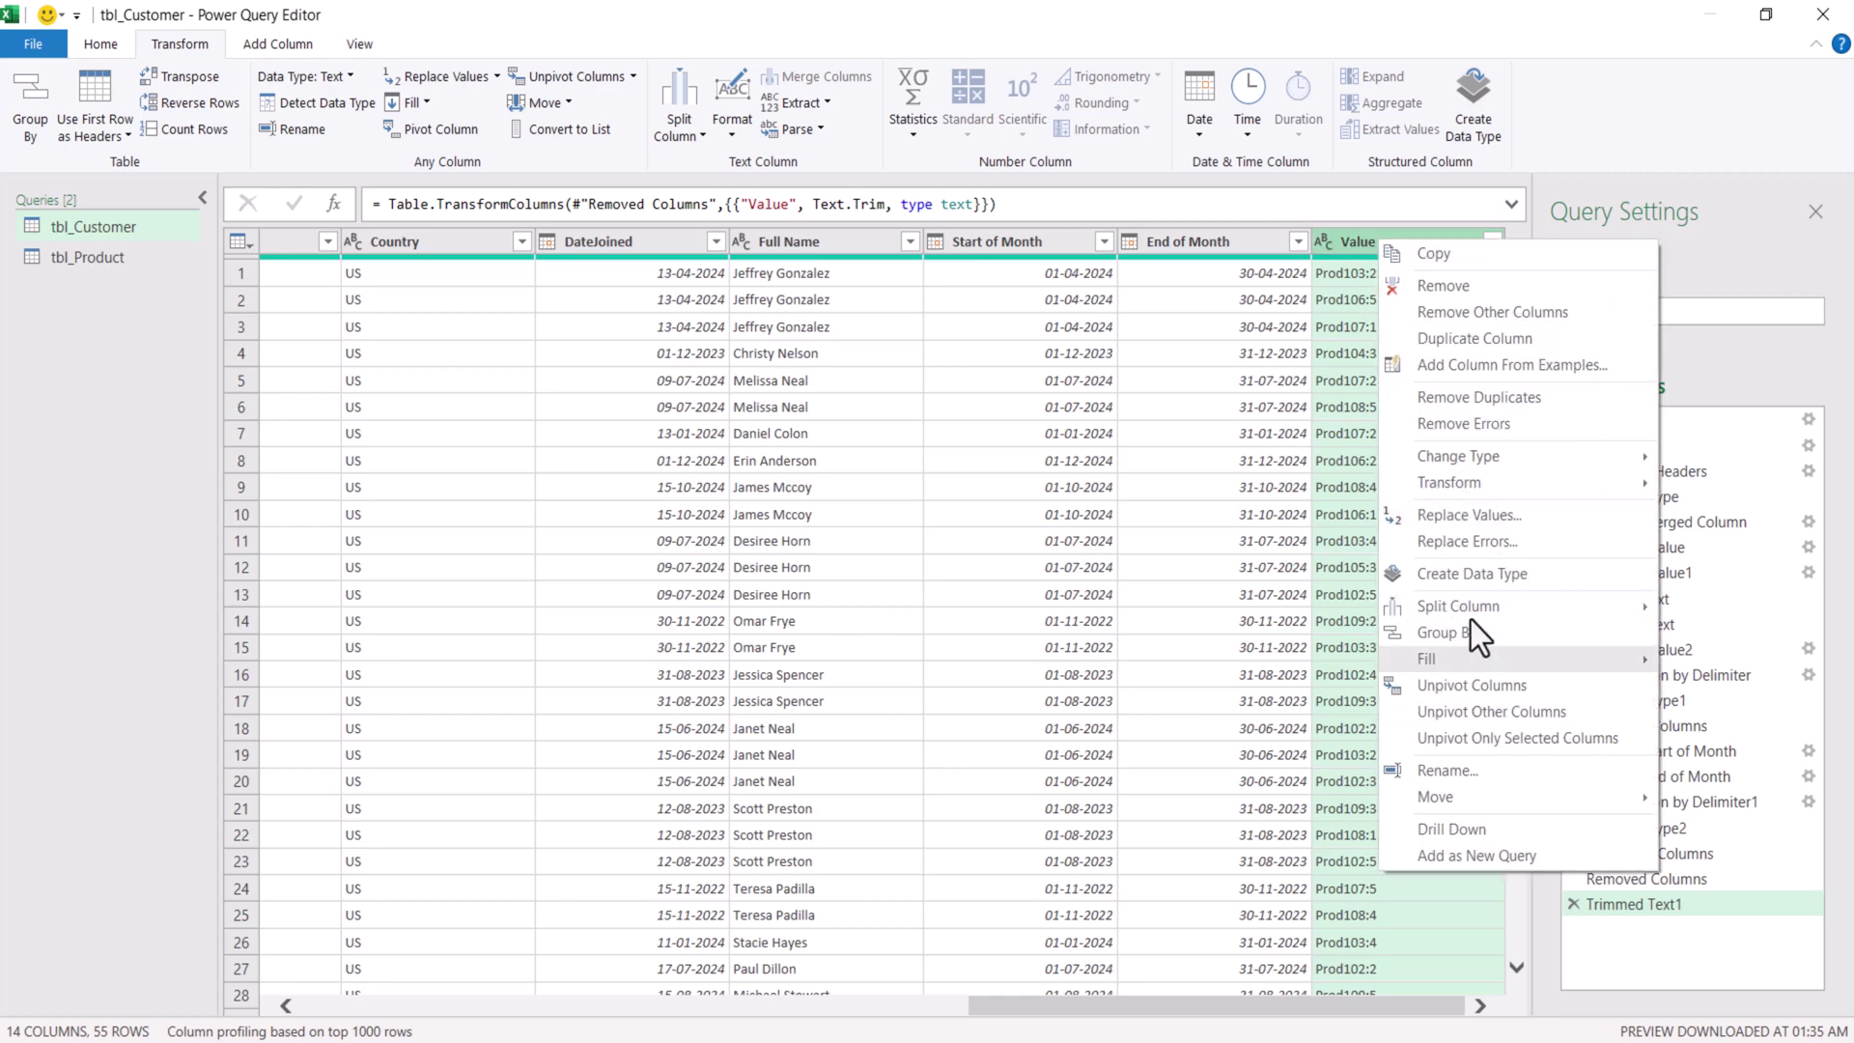
mouse_move(1477, 610)
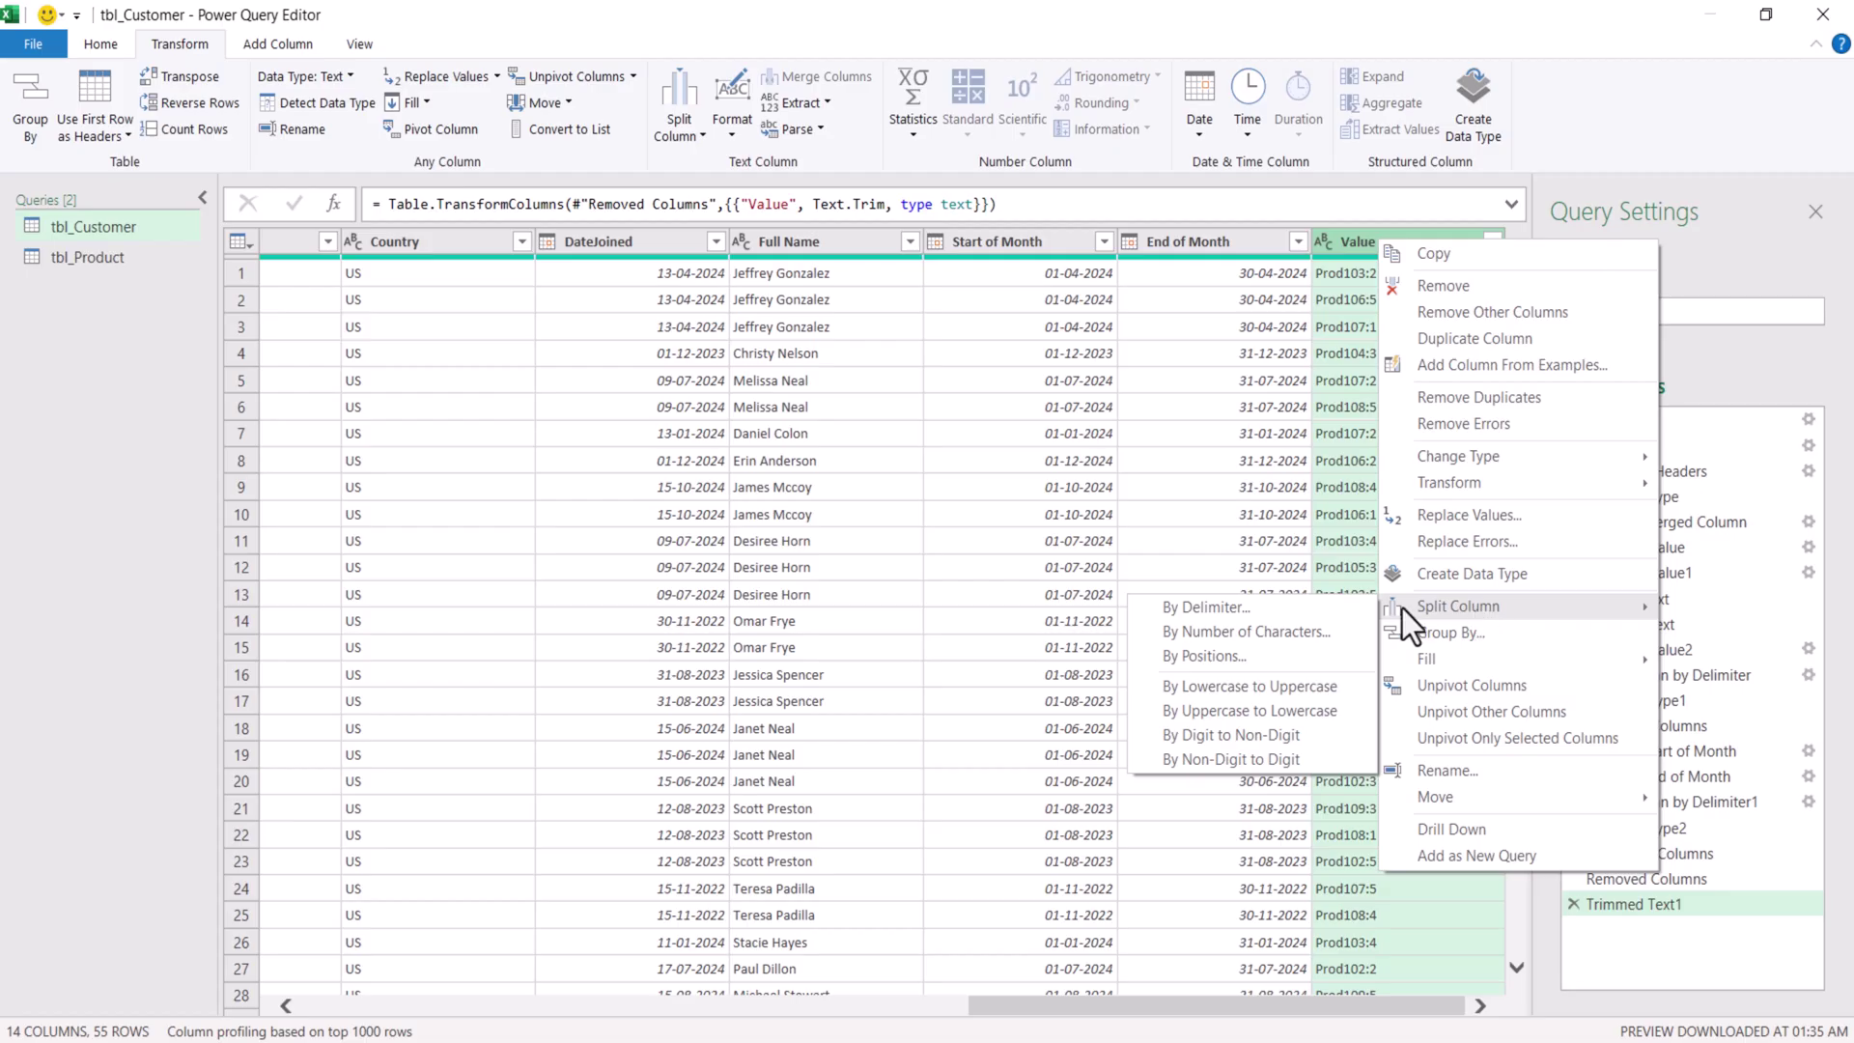
click(1322, 608)
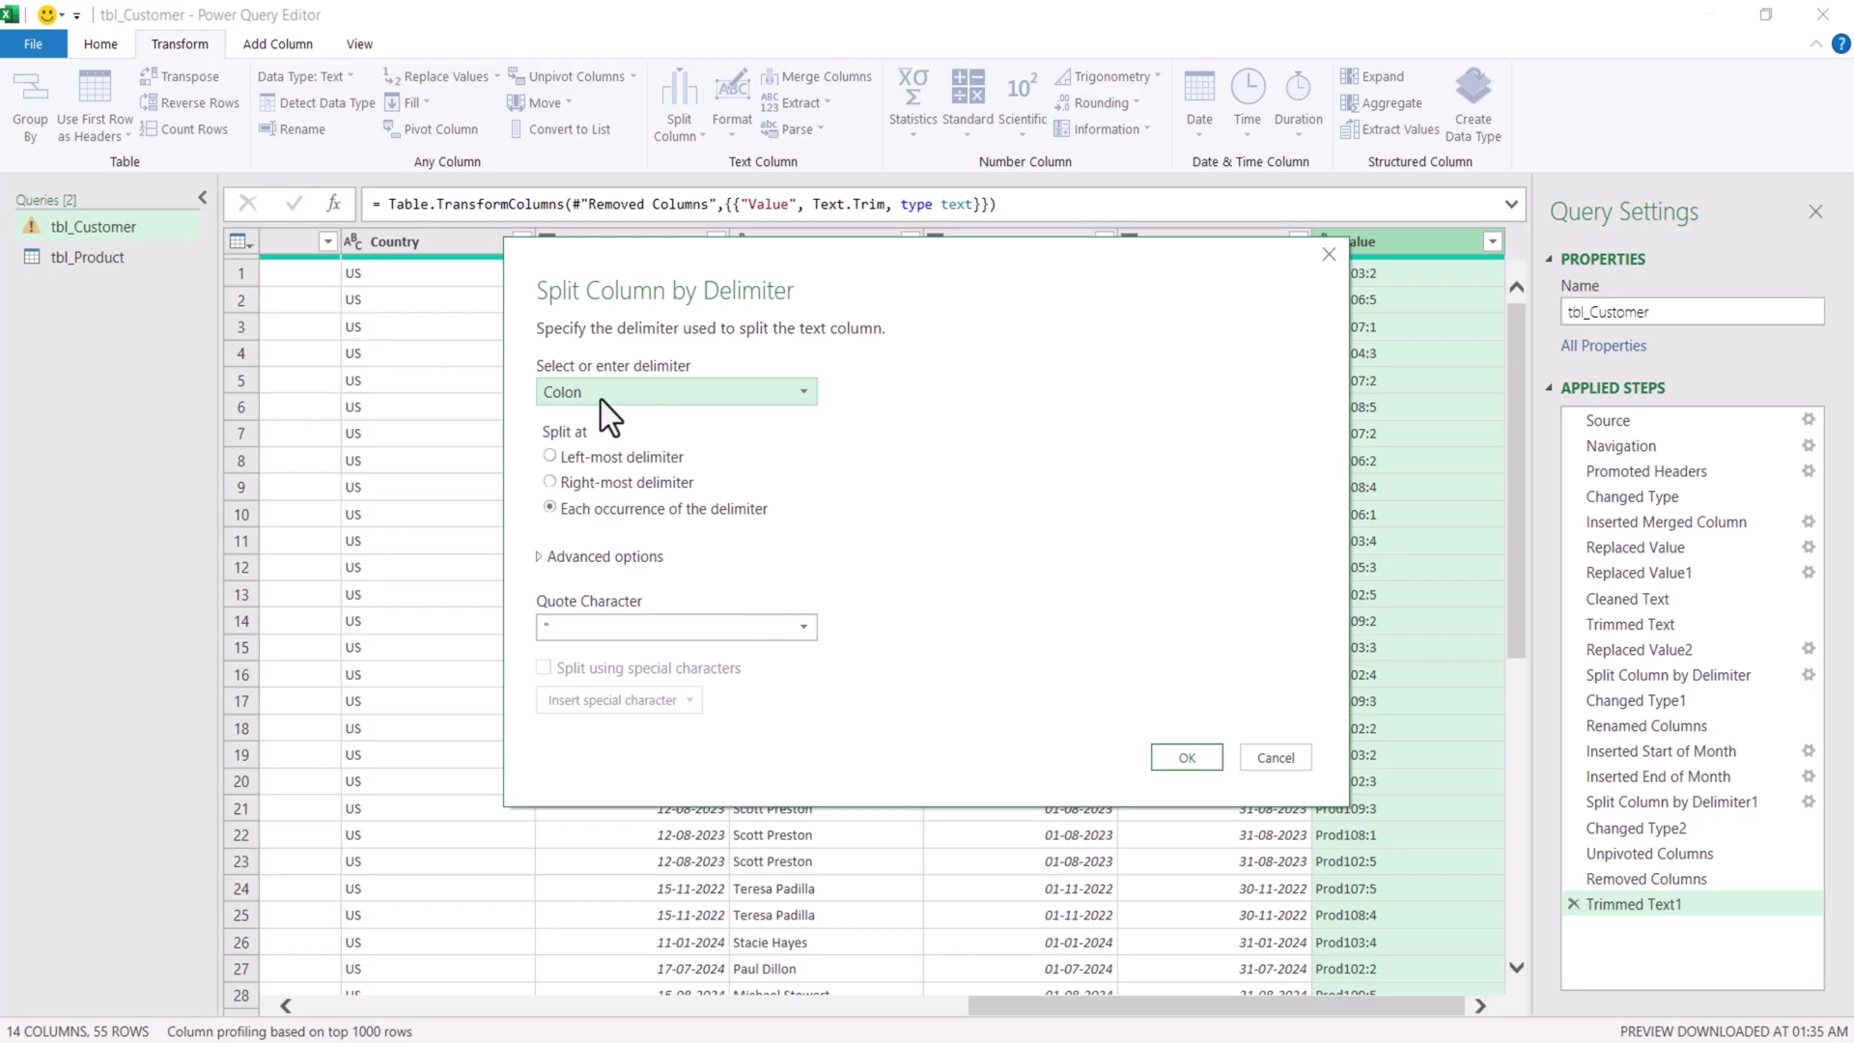
click(1204, 764)
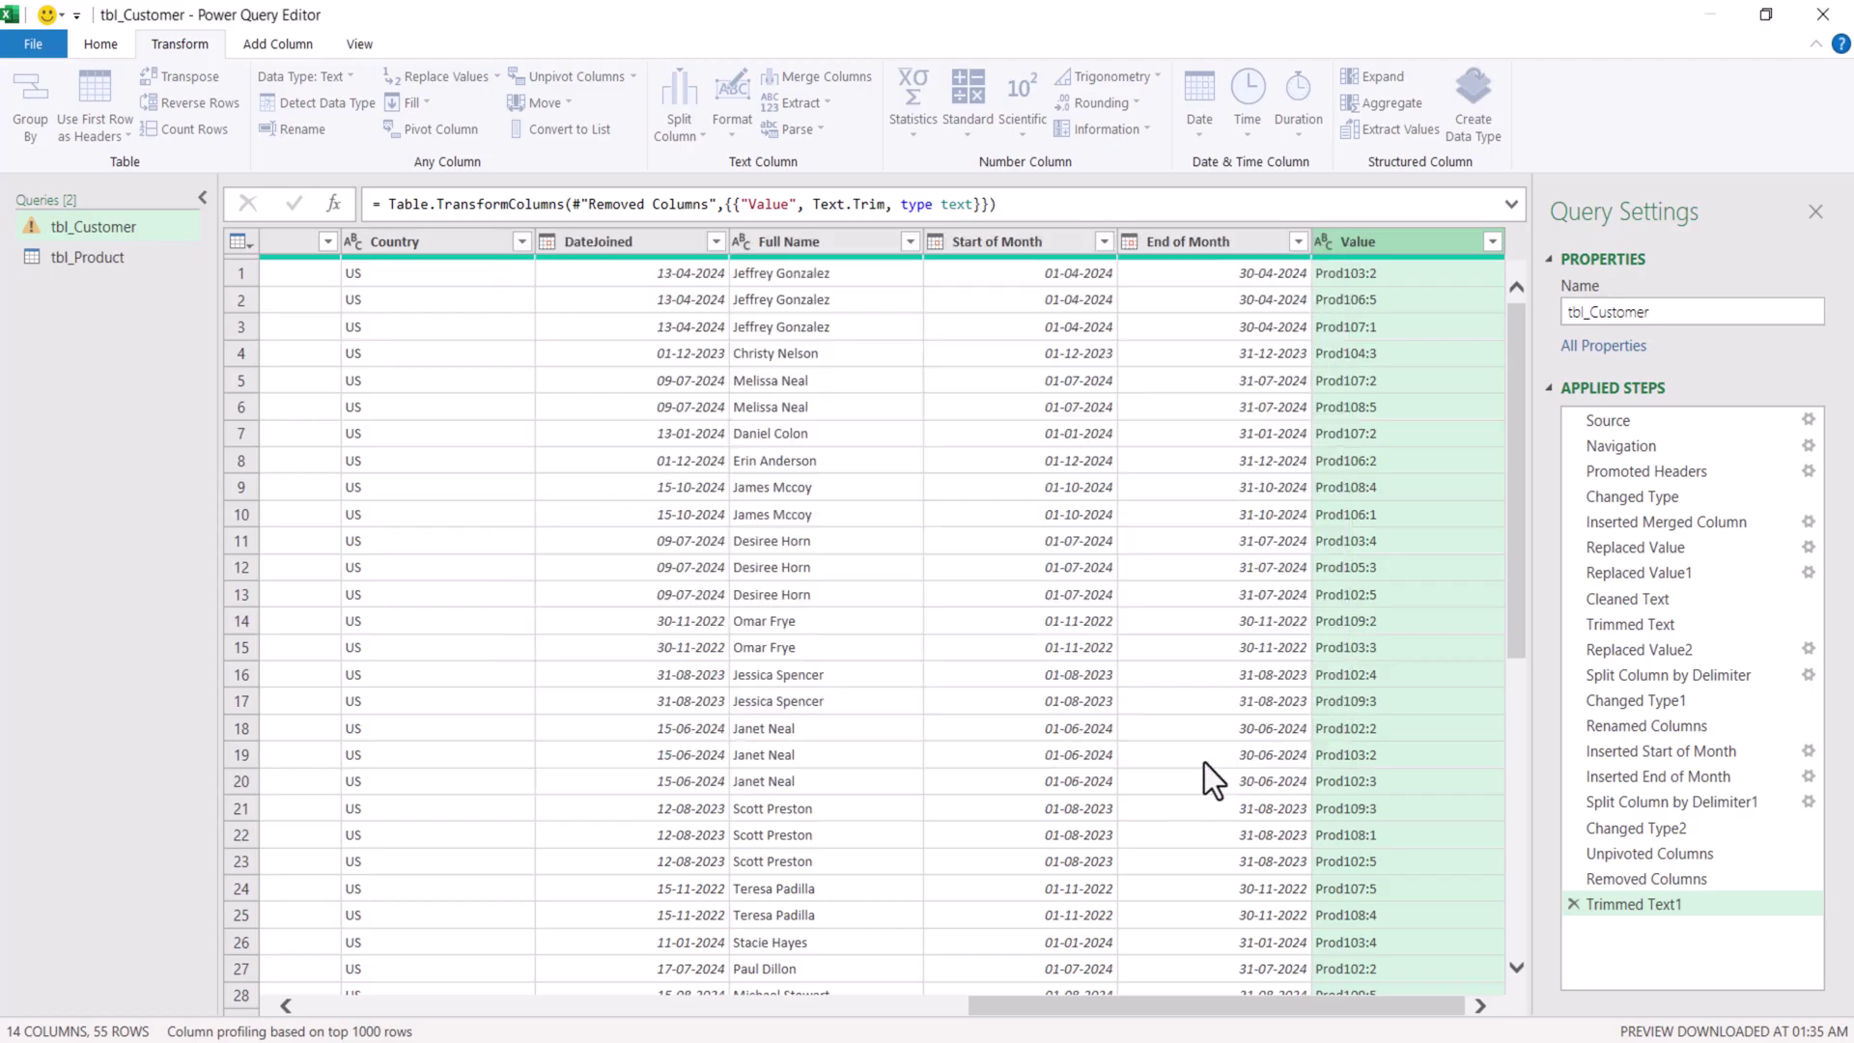
- Rename the Value.1 column as Product ID and the Value.2 column as Quantity
drag(1256, 1010, 1424, 1018)
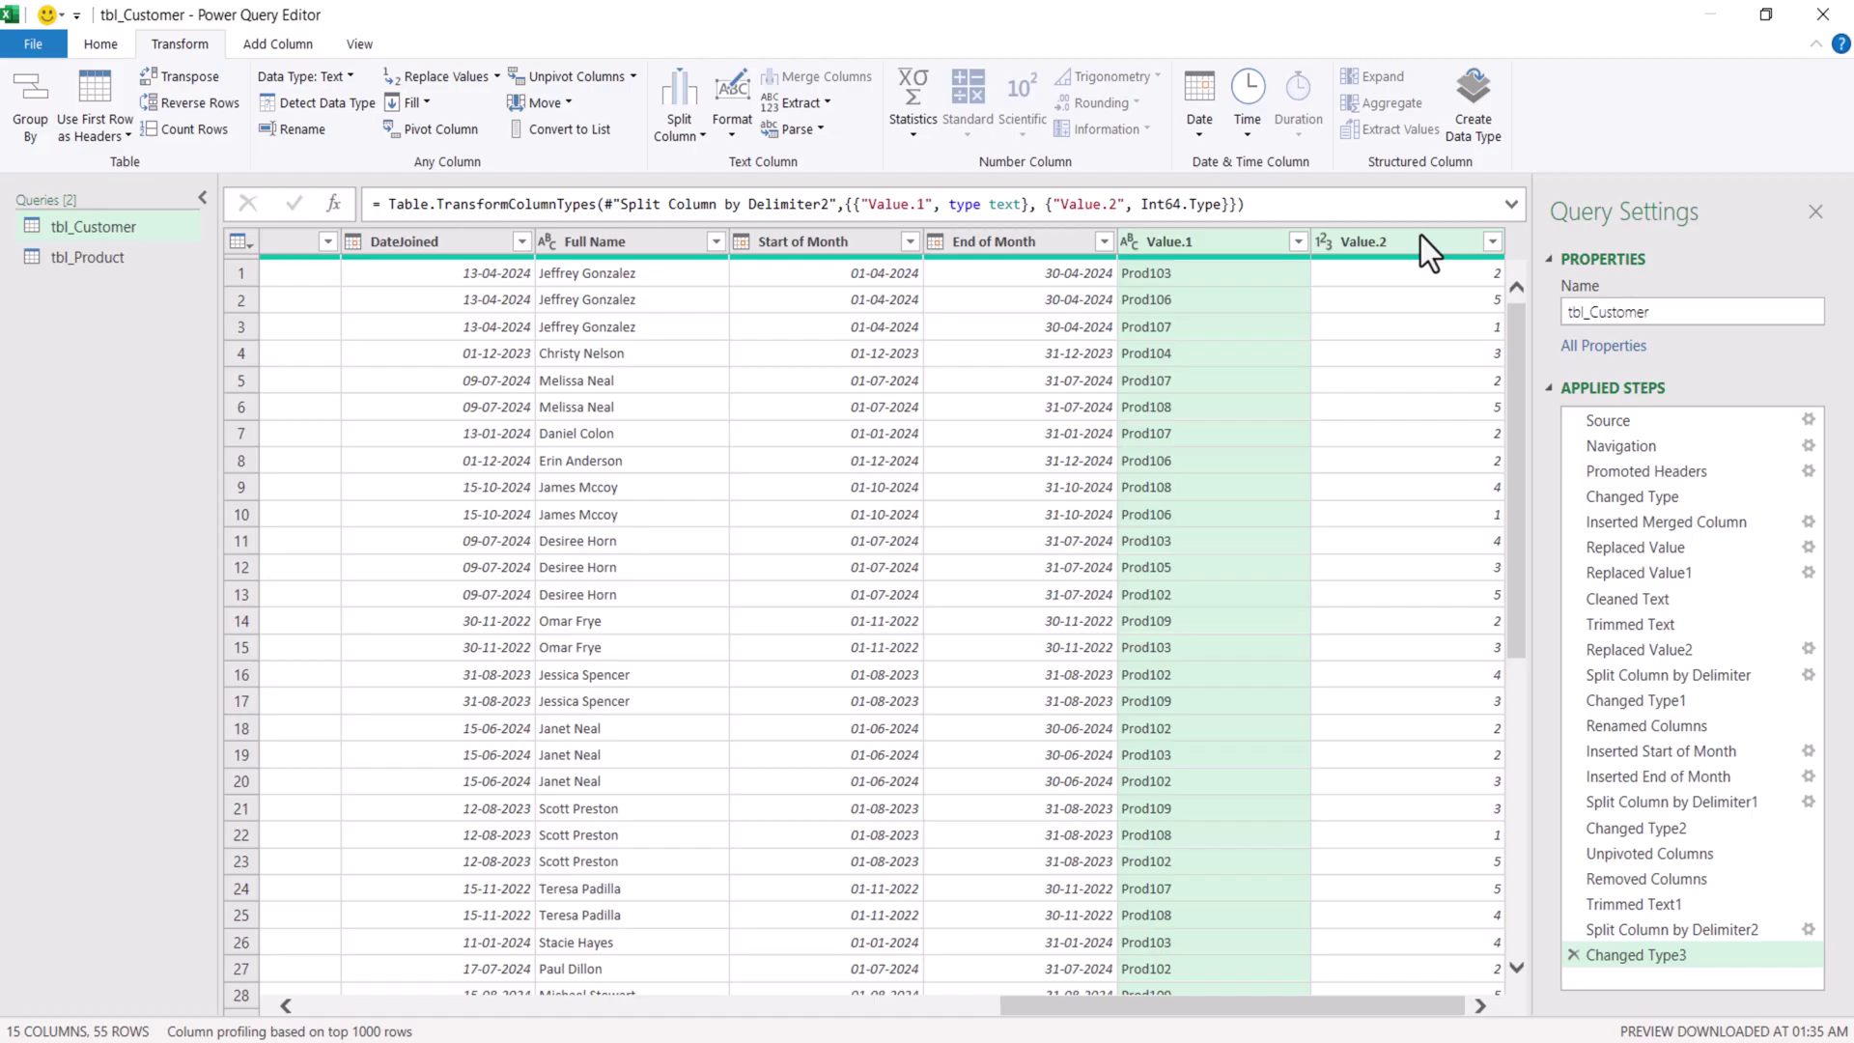
double_click(1200, 243)
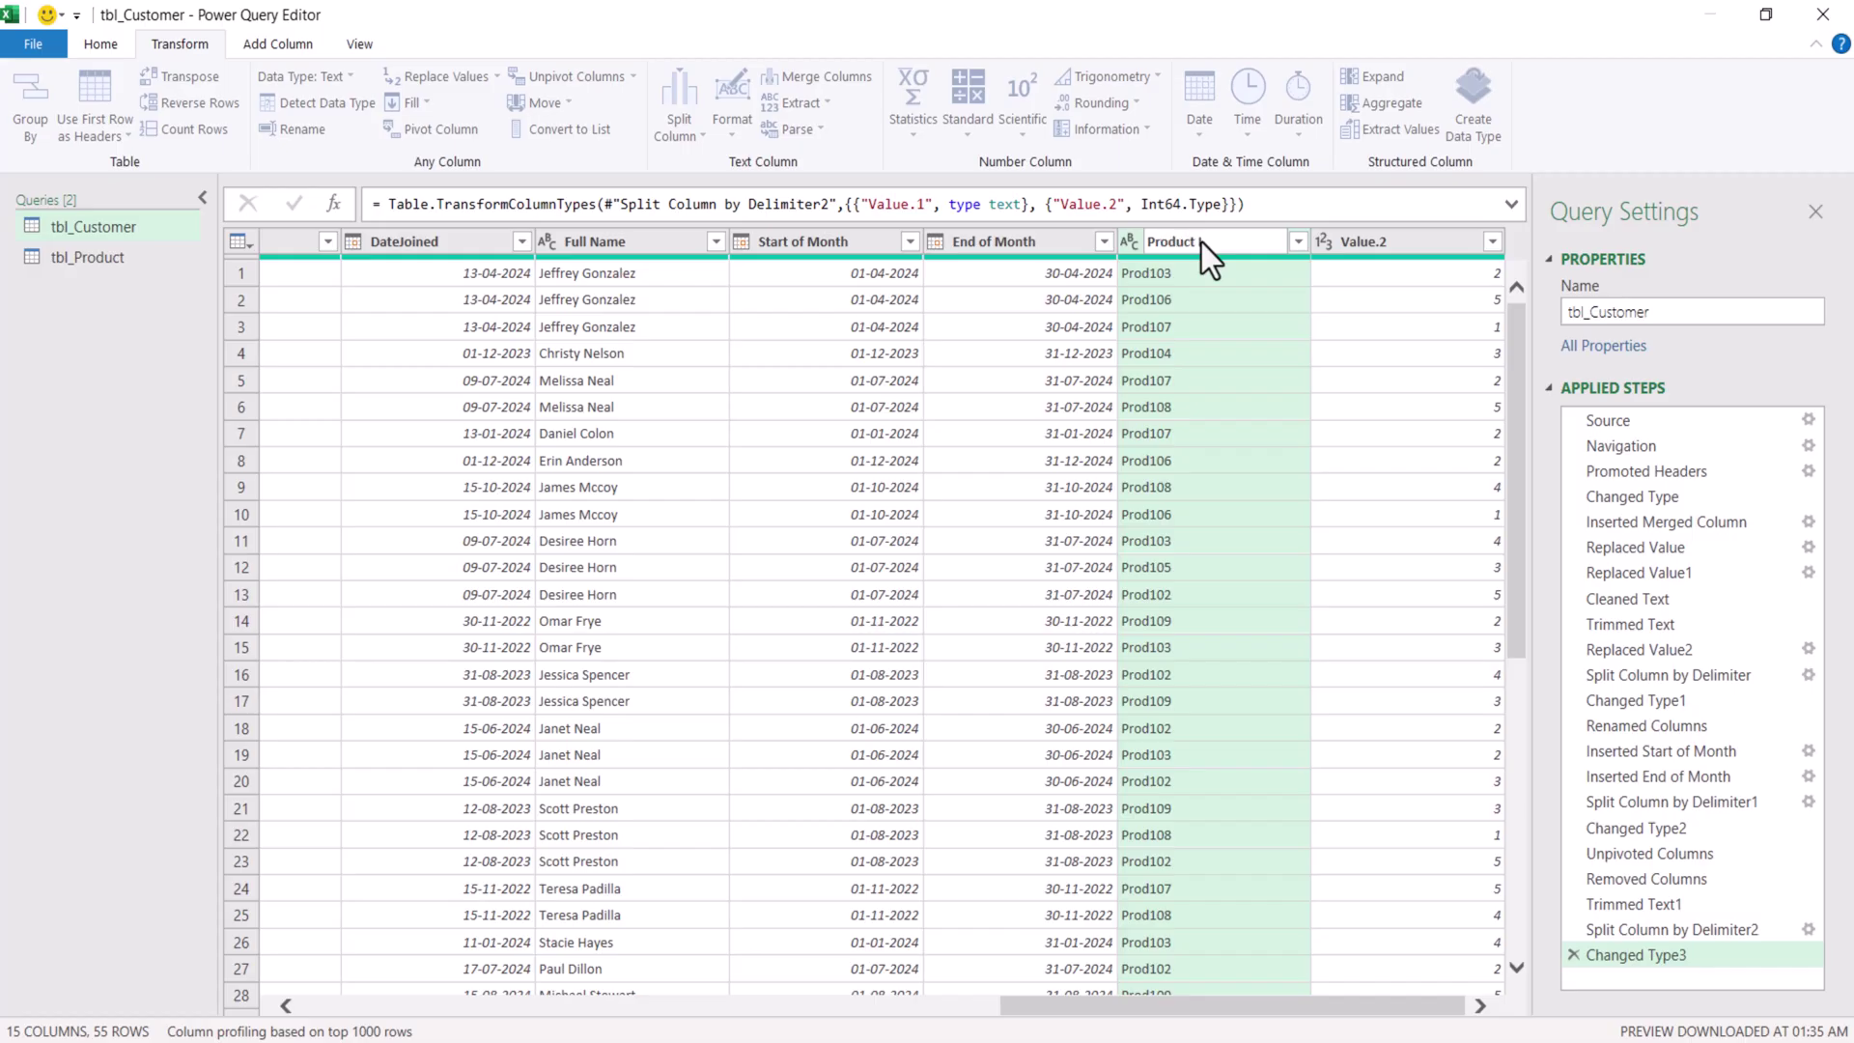
key(Return)
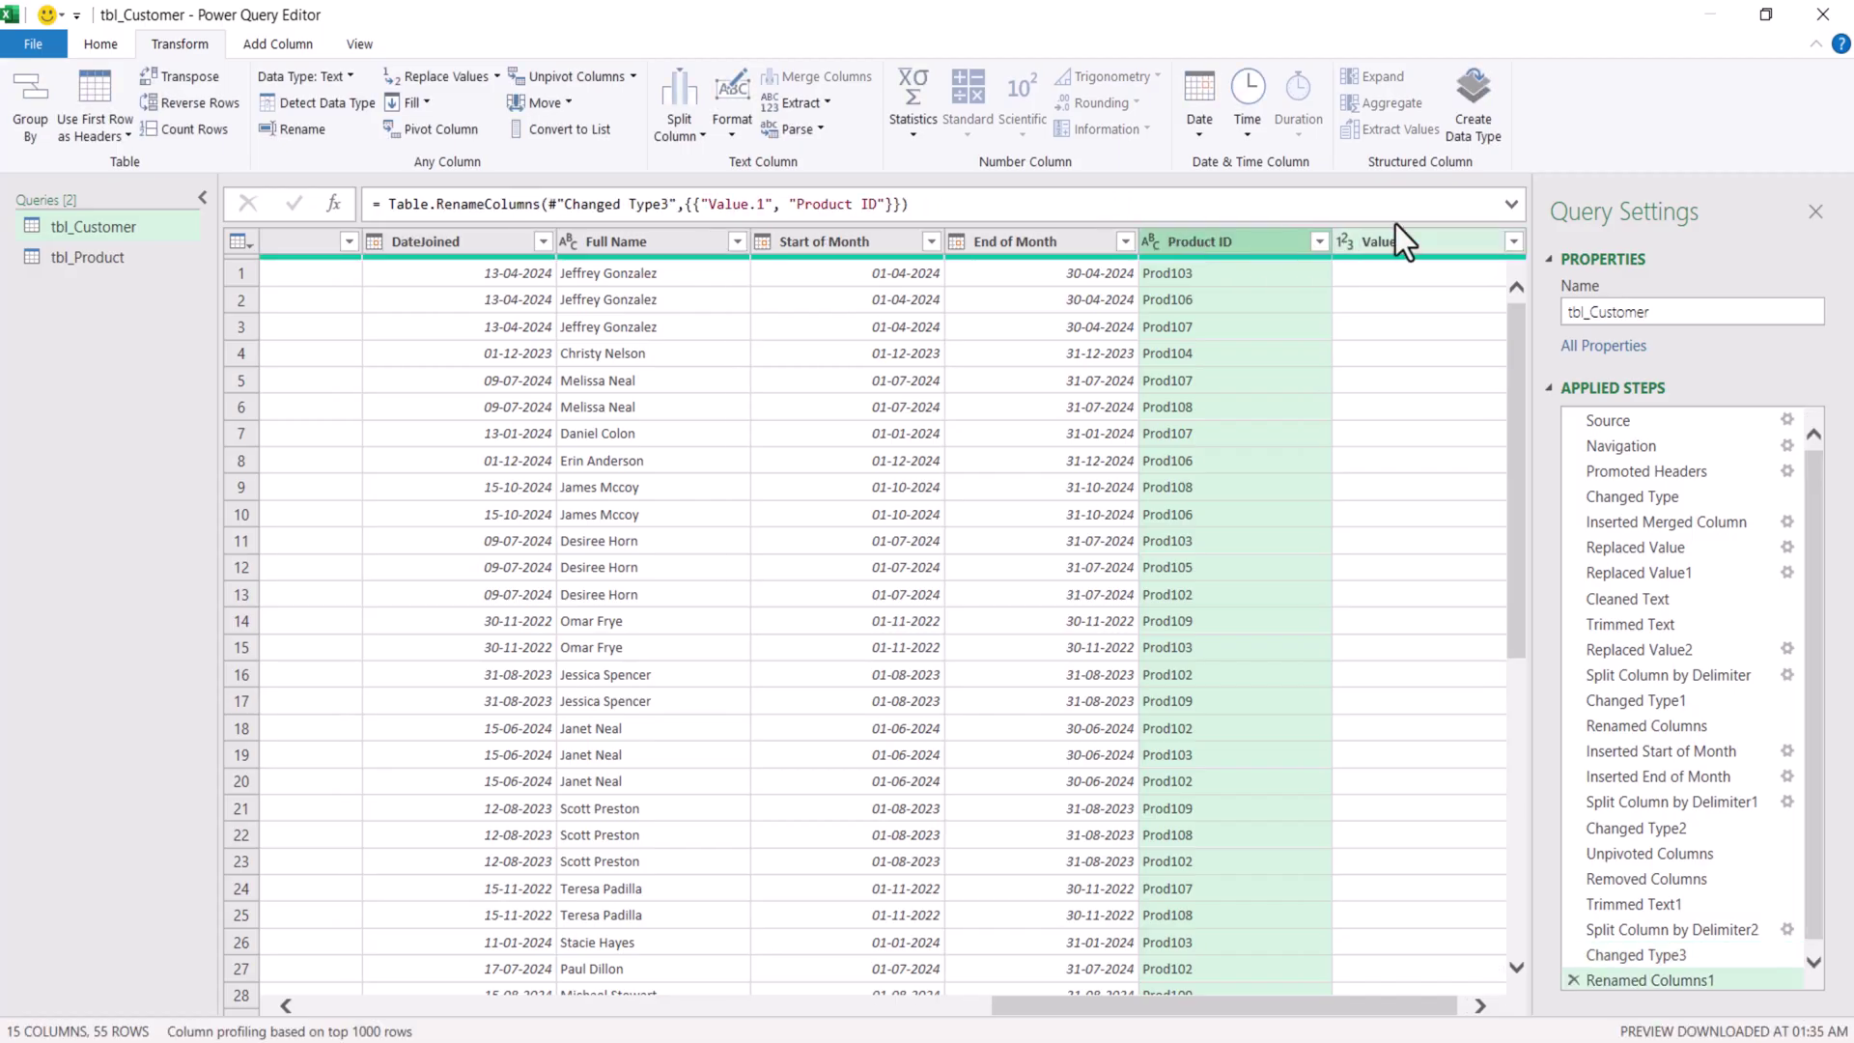
double_click(1397, 245)
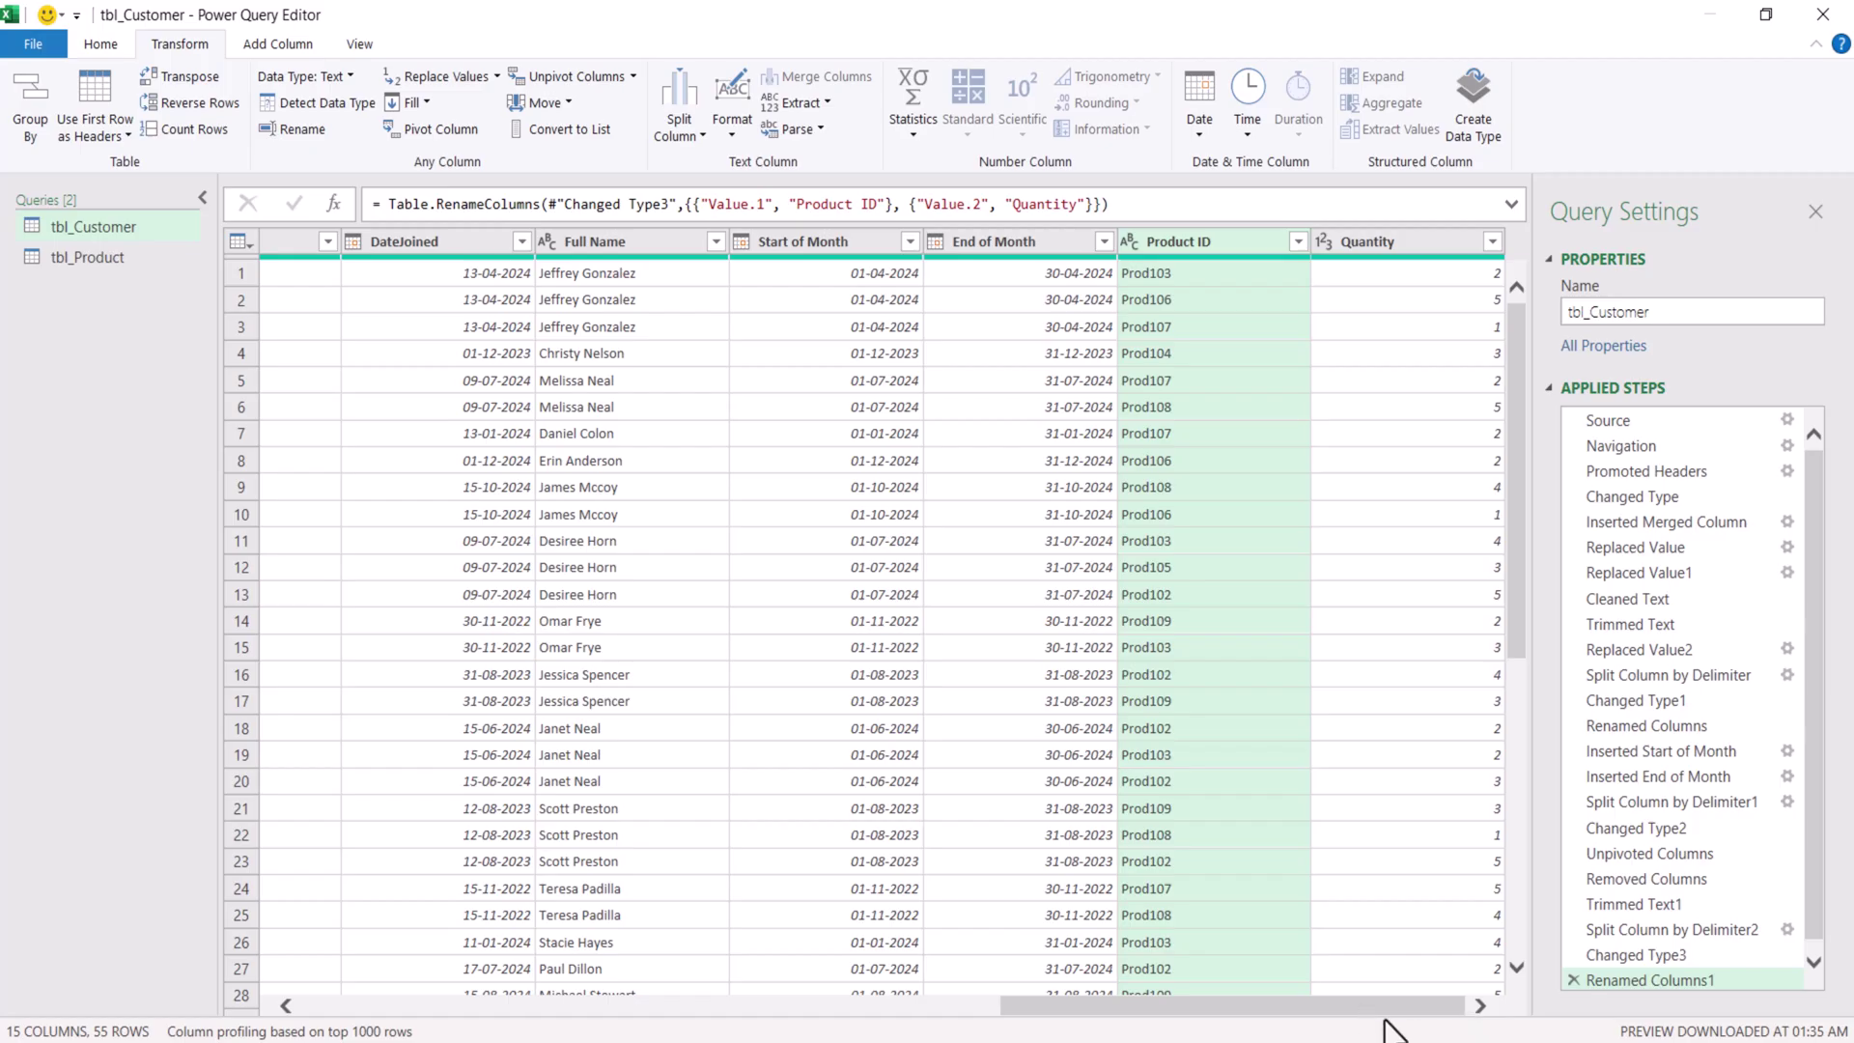
- Merge tbl_Customer with tbl_Product on their Product ID columns using a Left Outer join
click(101, 45)
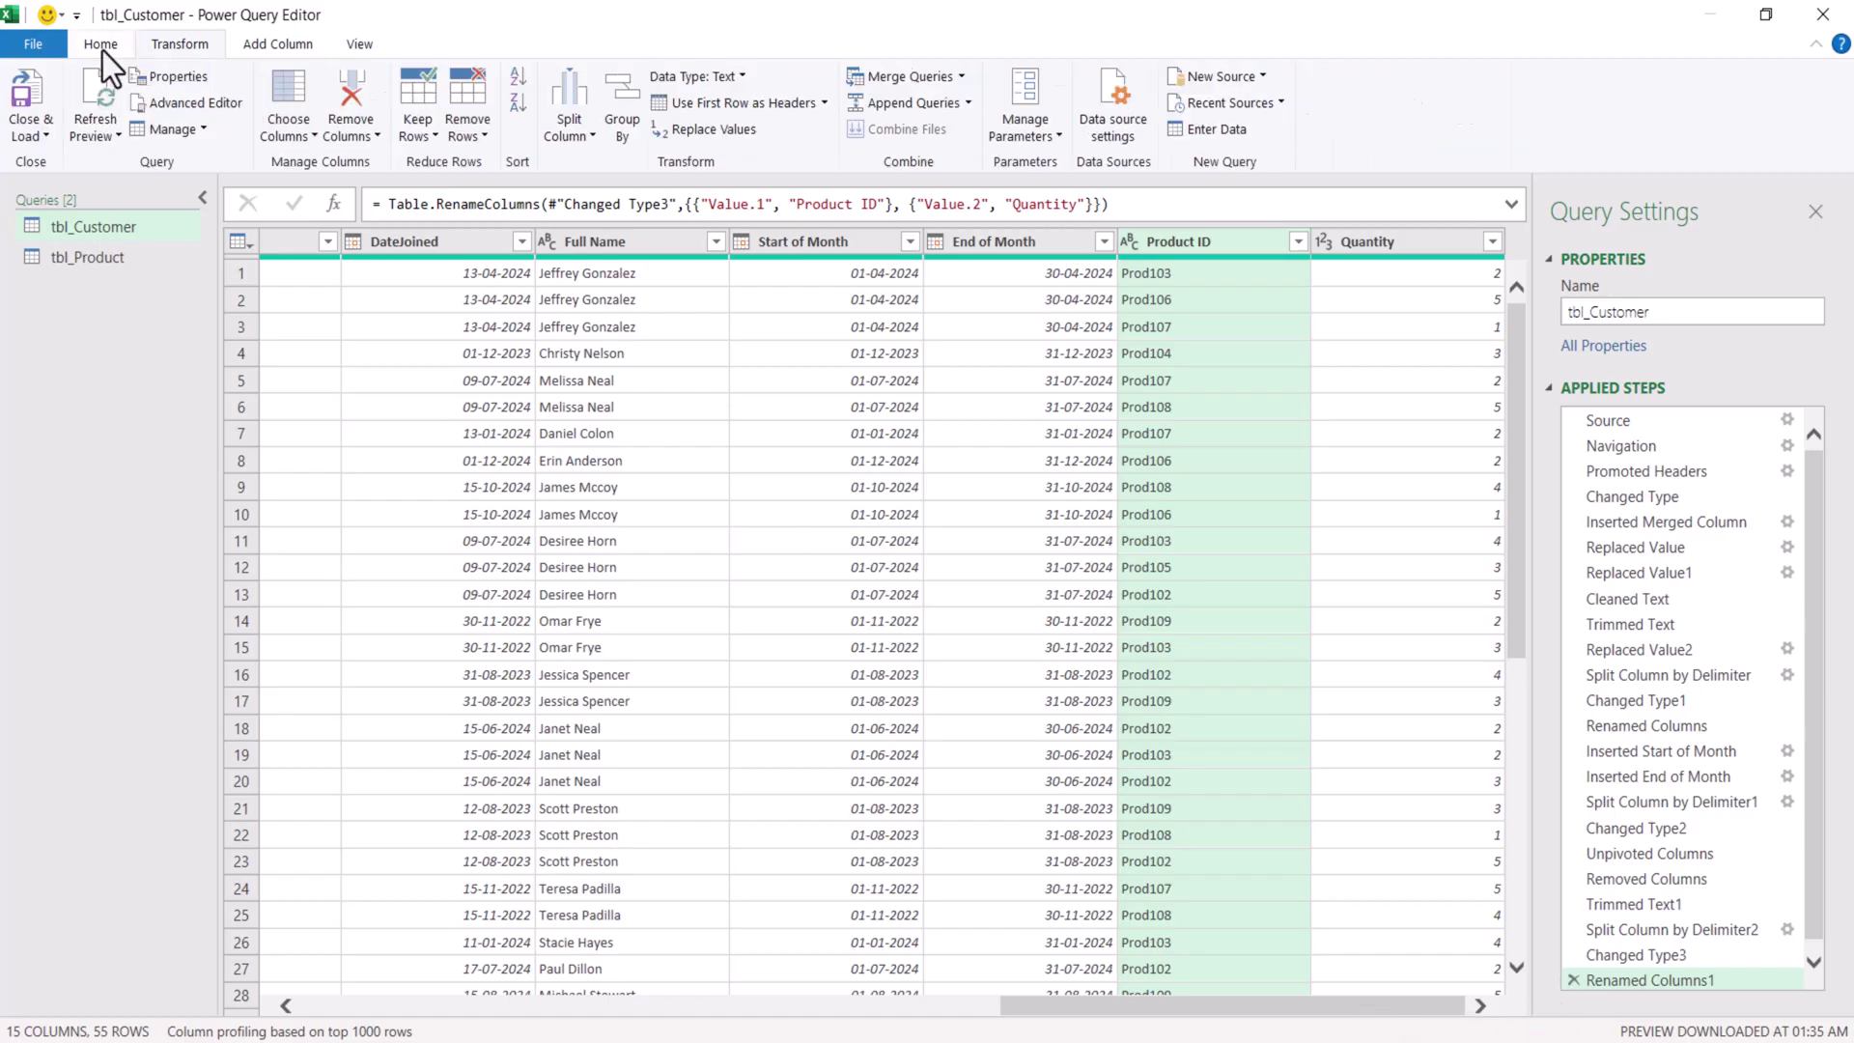
click(962, 77)
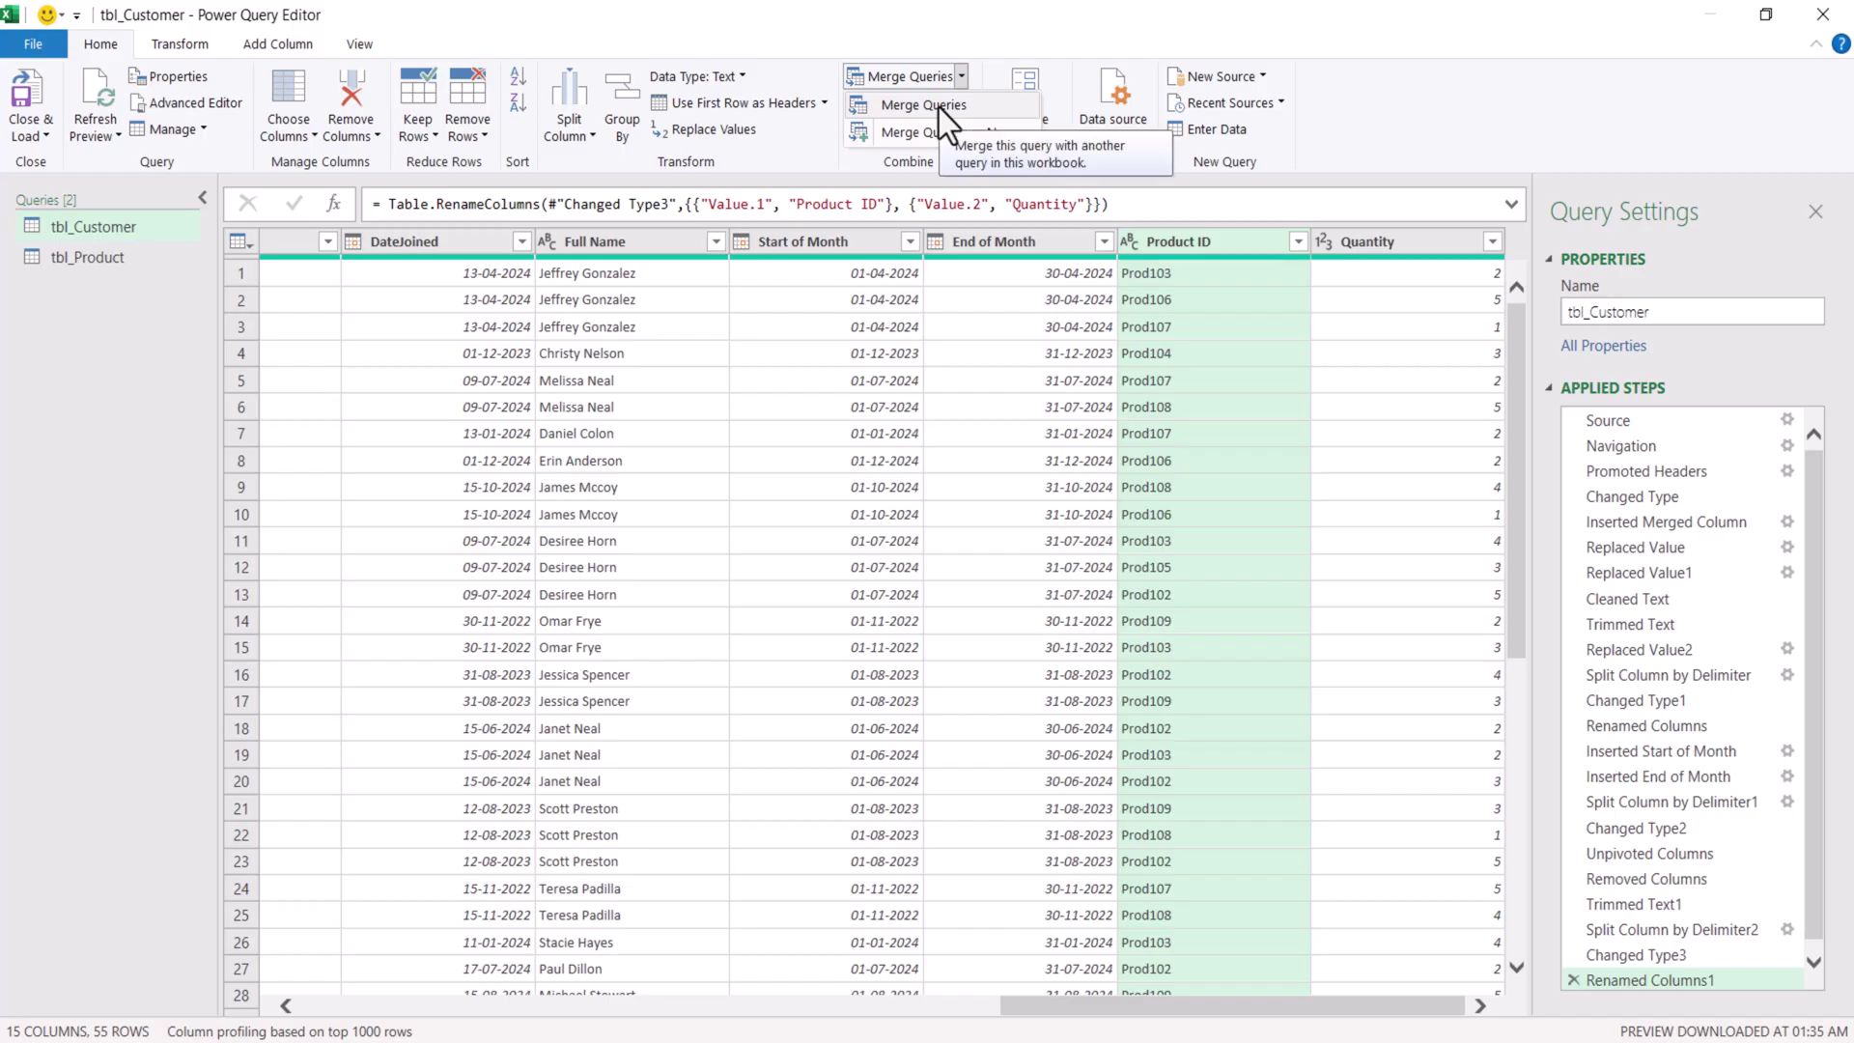
click(938, 107)
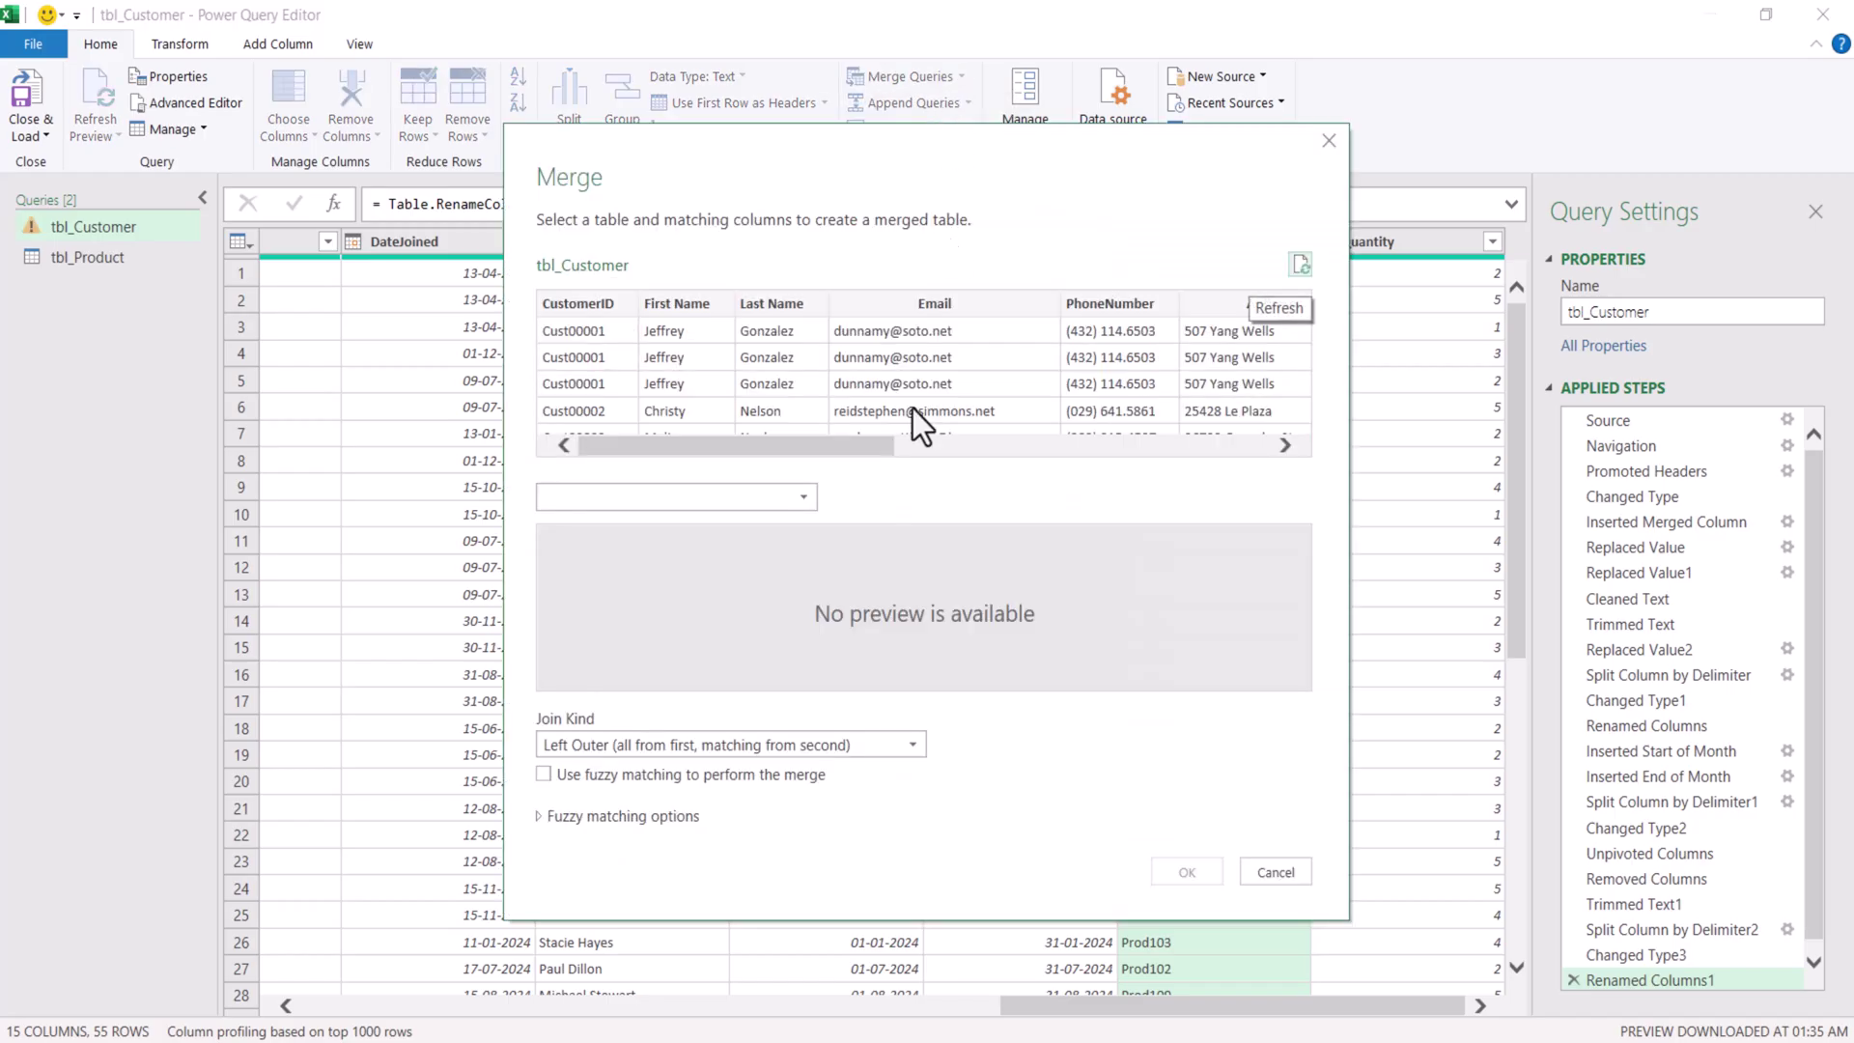
click(674, 494)
click(636, 548)
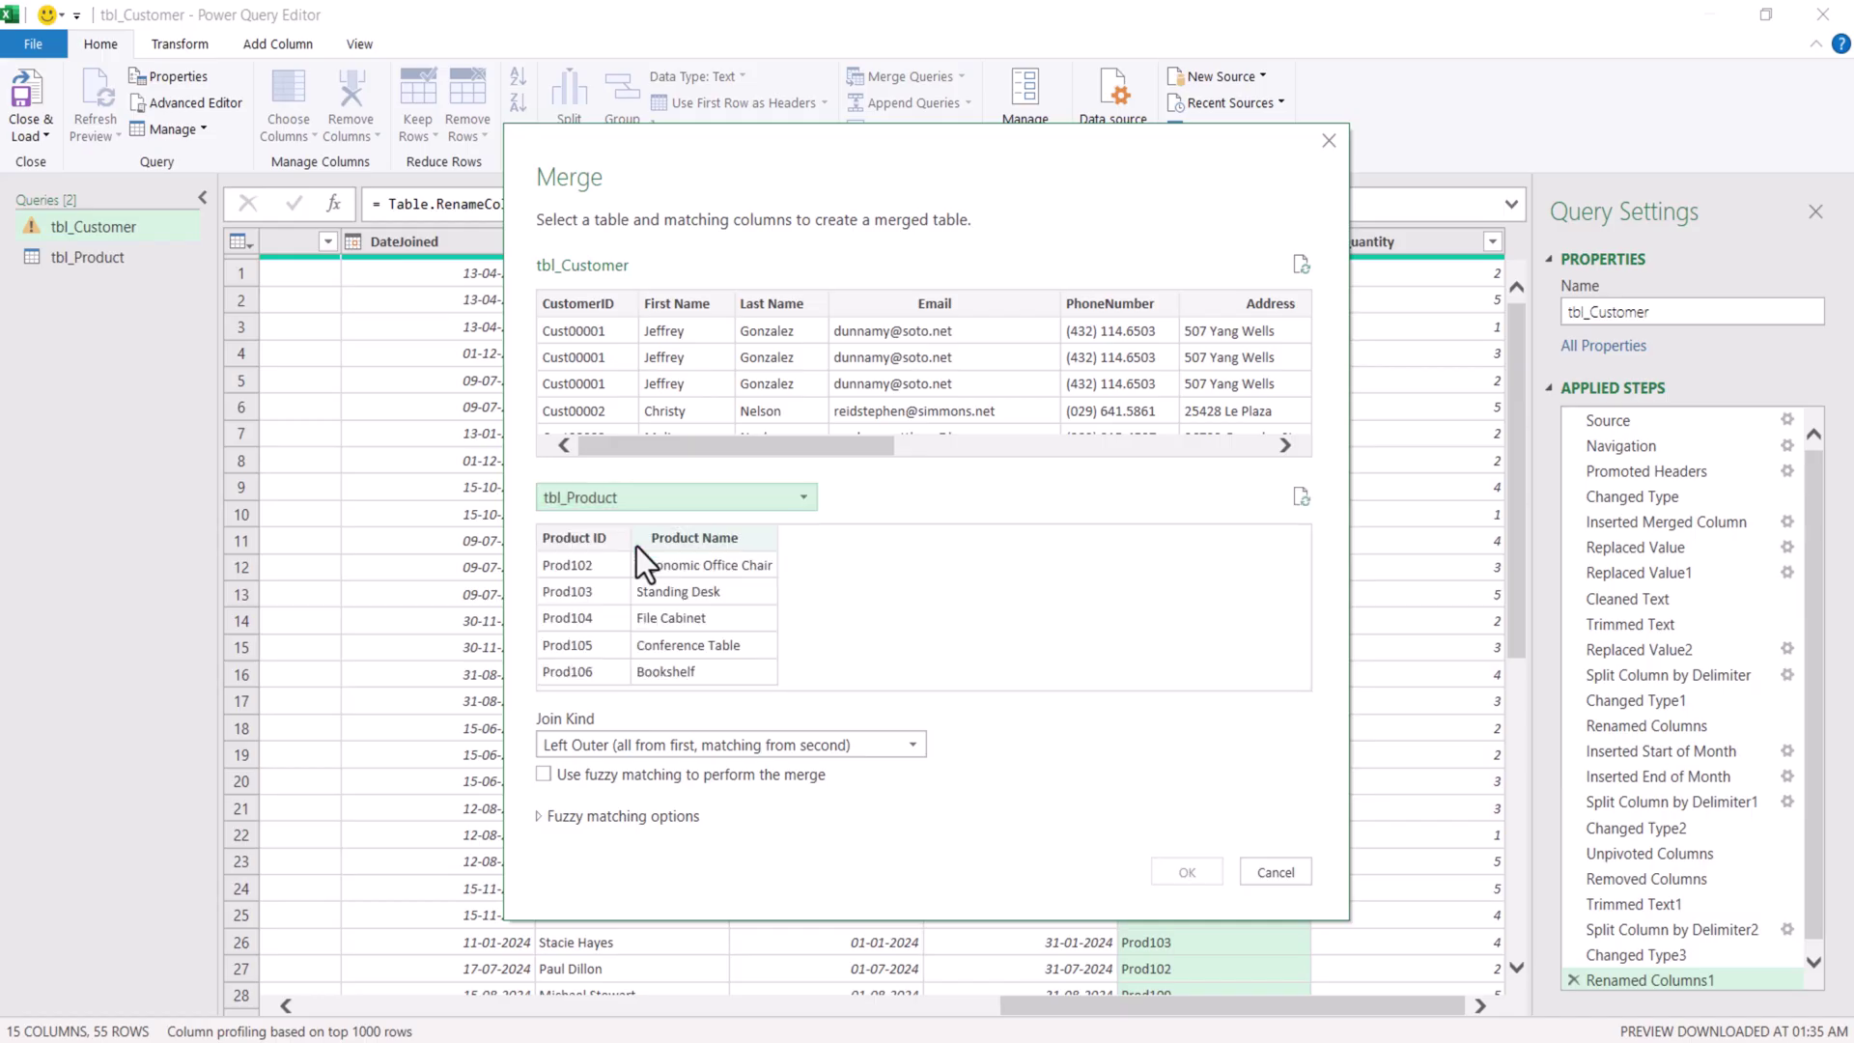
click(585, 537)
drag(620, 444, 1100, 384)
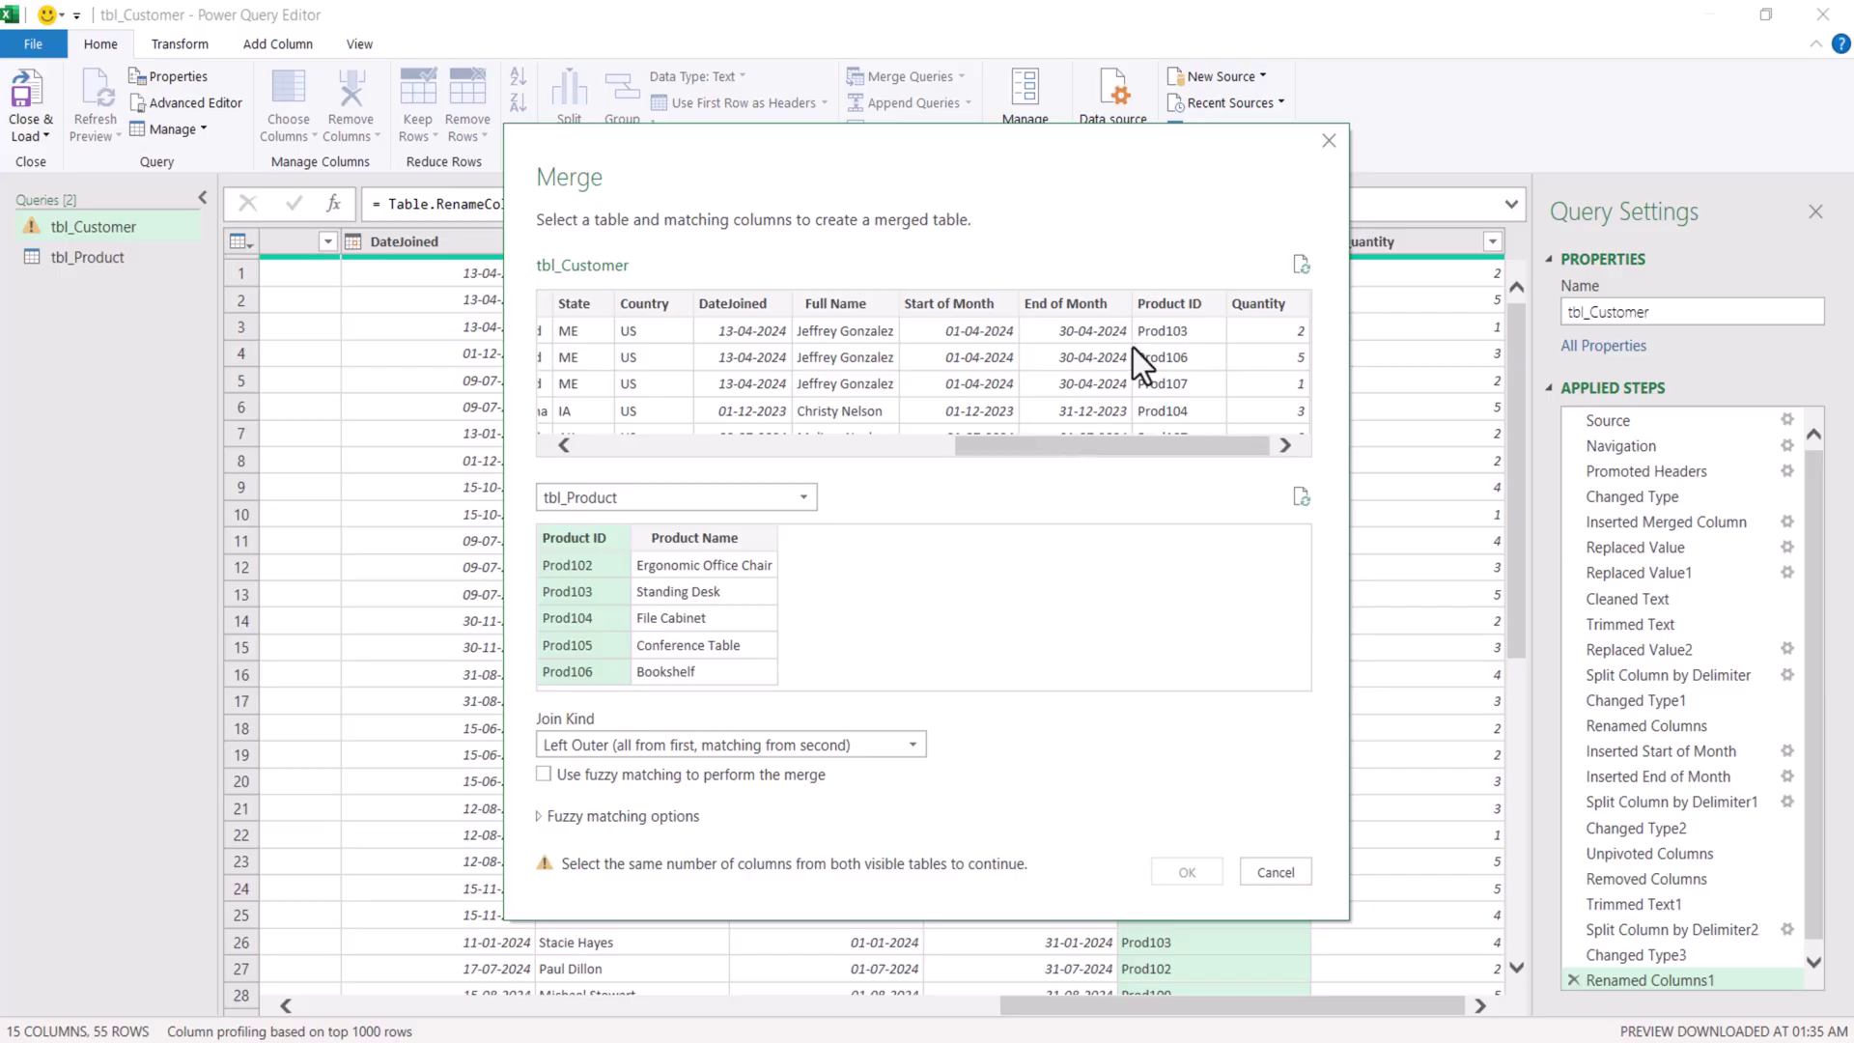
click(1169, 299)
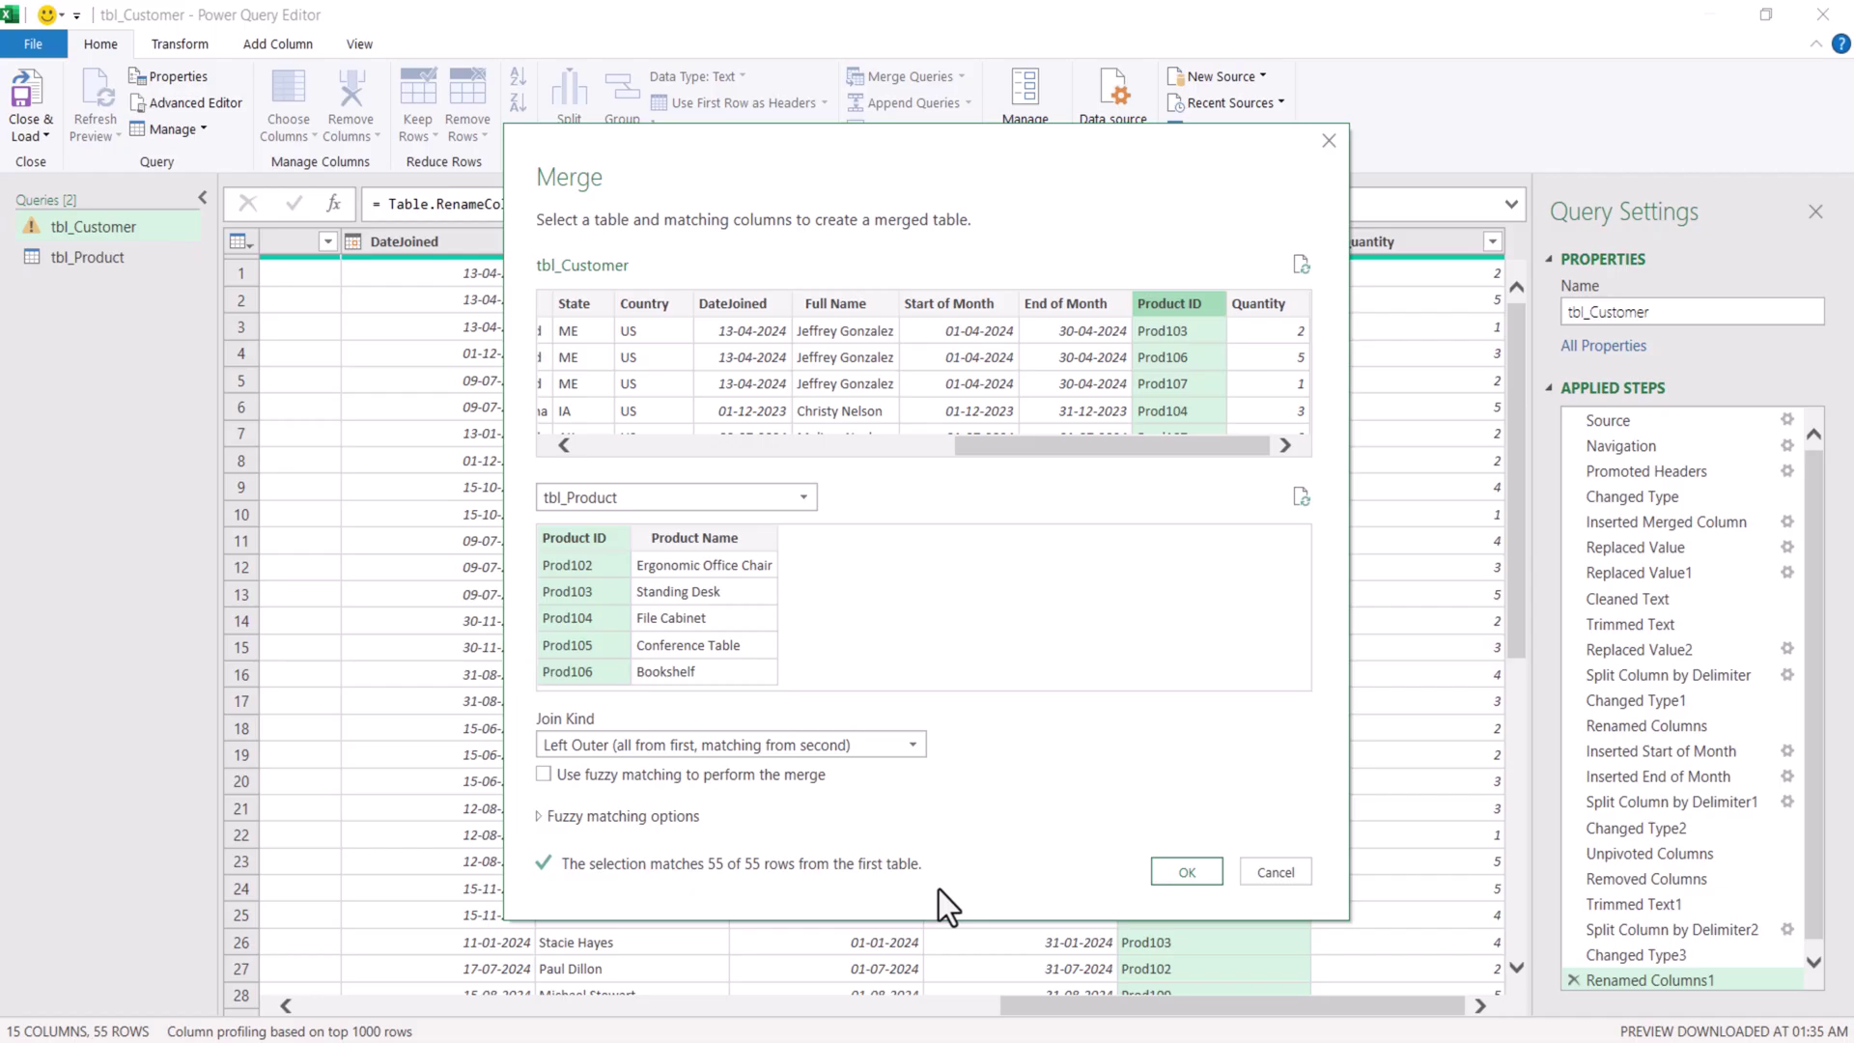
click(1188, 872)
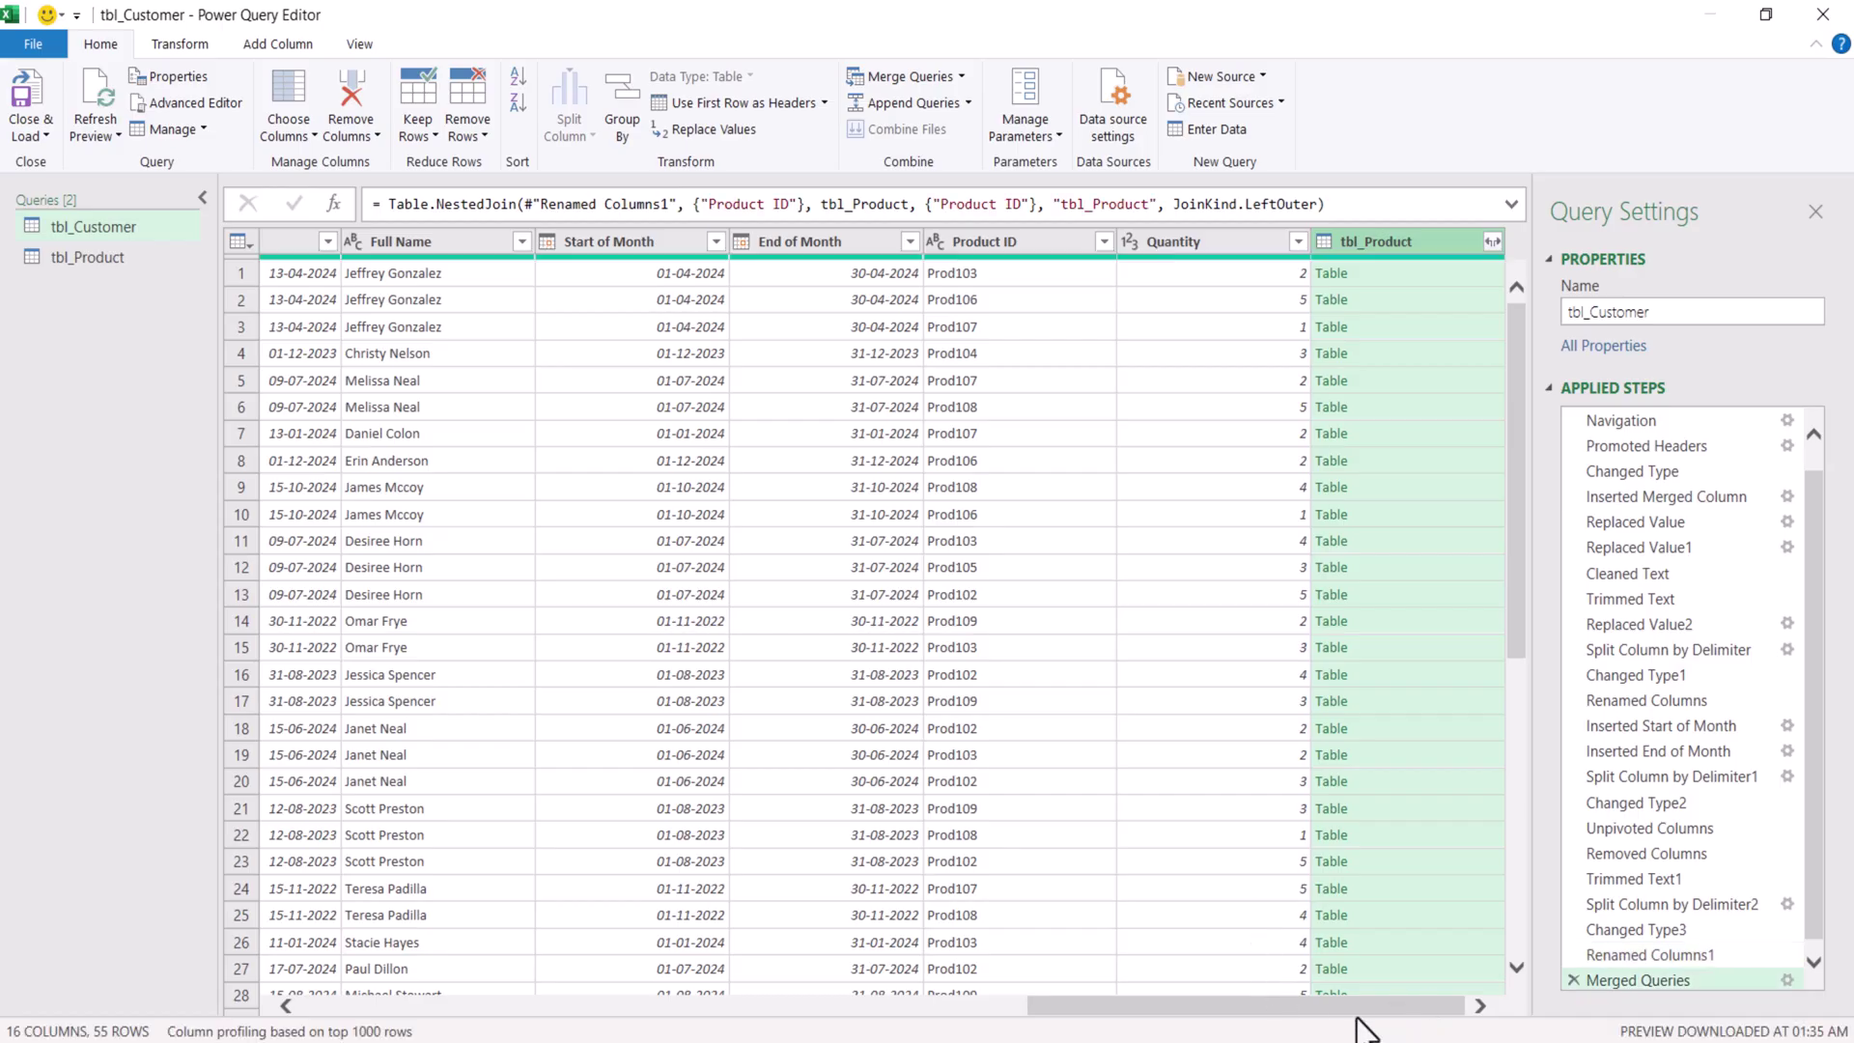
- Expand the merged tbl_Product column to only Product Name, without the original column name as prefix
click(1494, 242)
click(1148, 485)
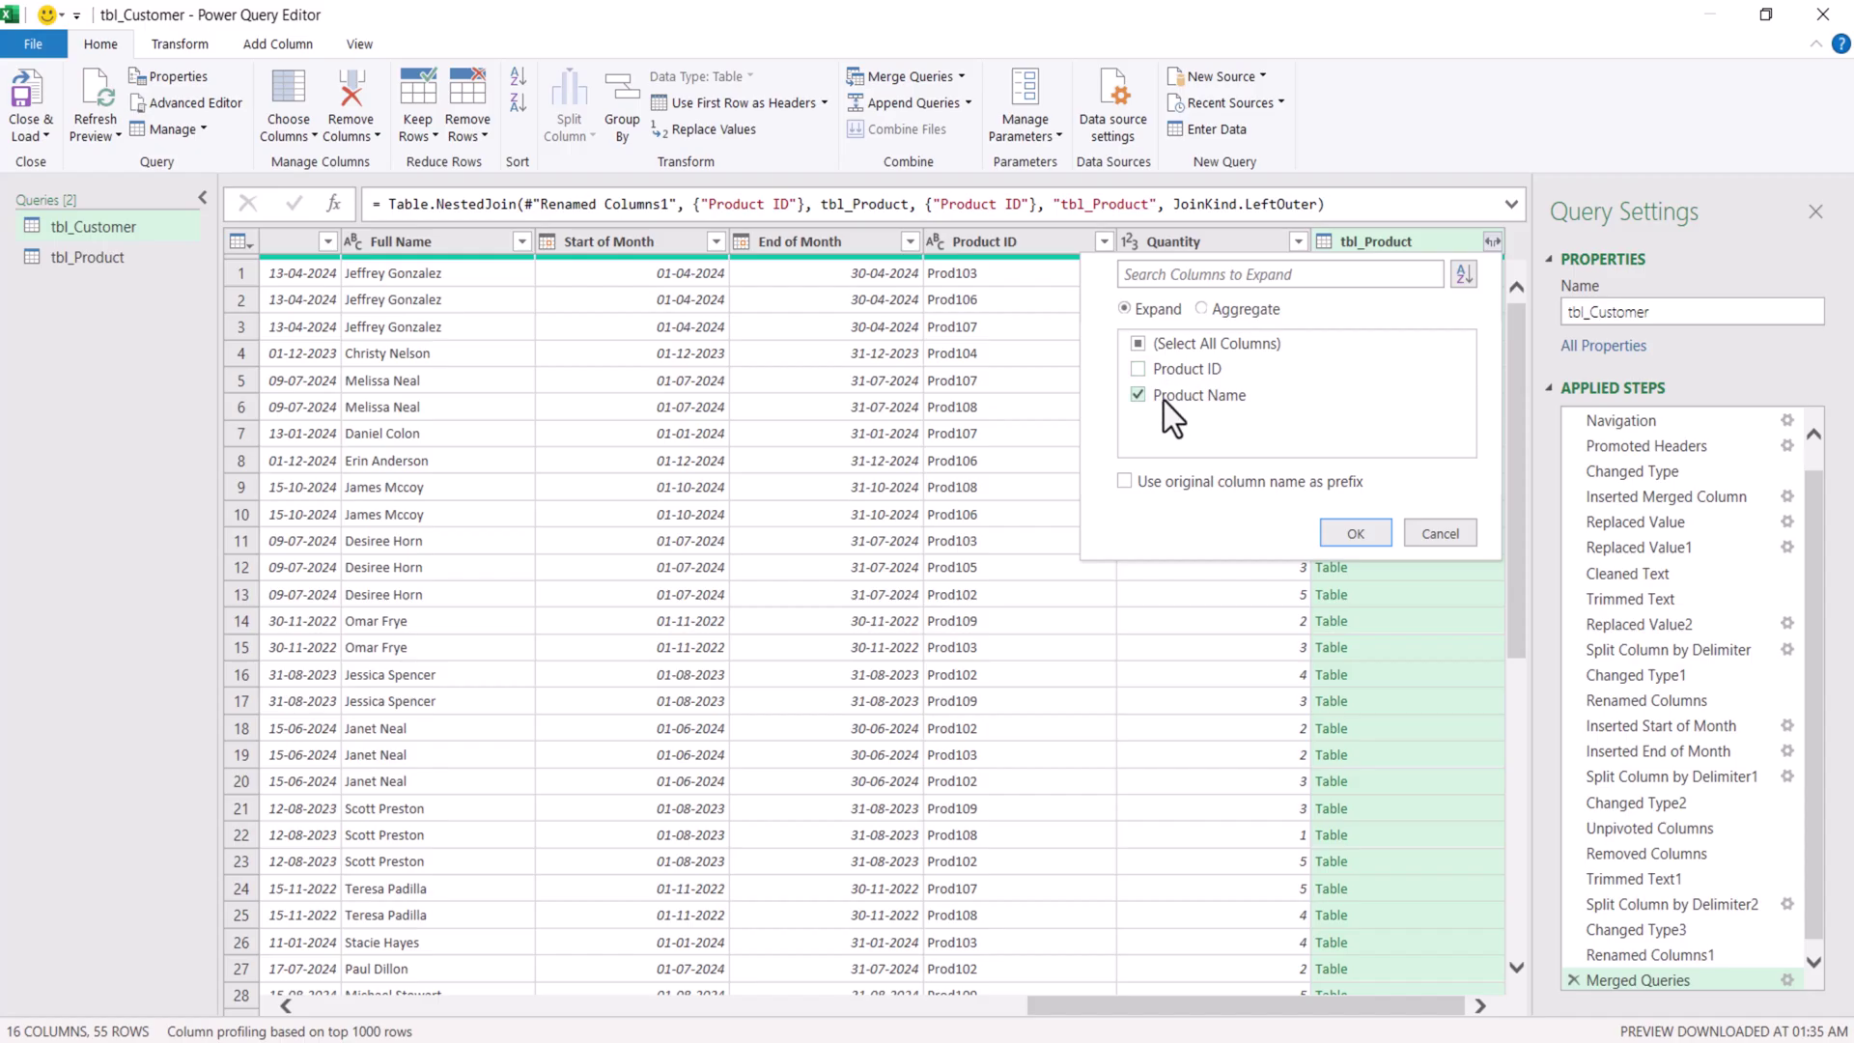
click(1347, 540)
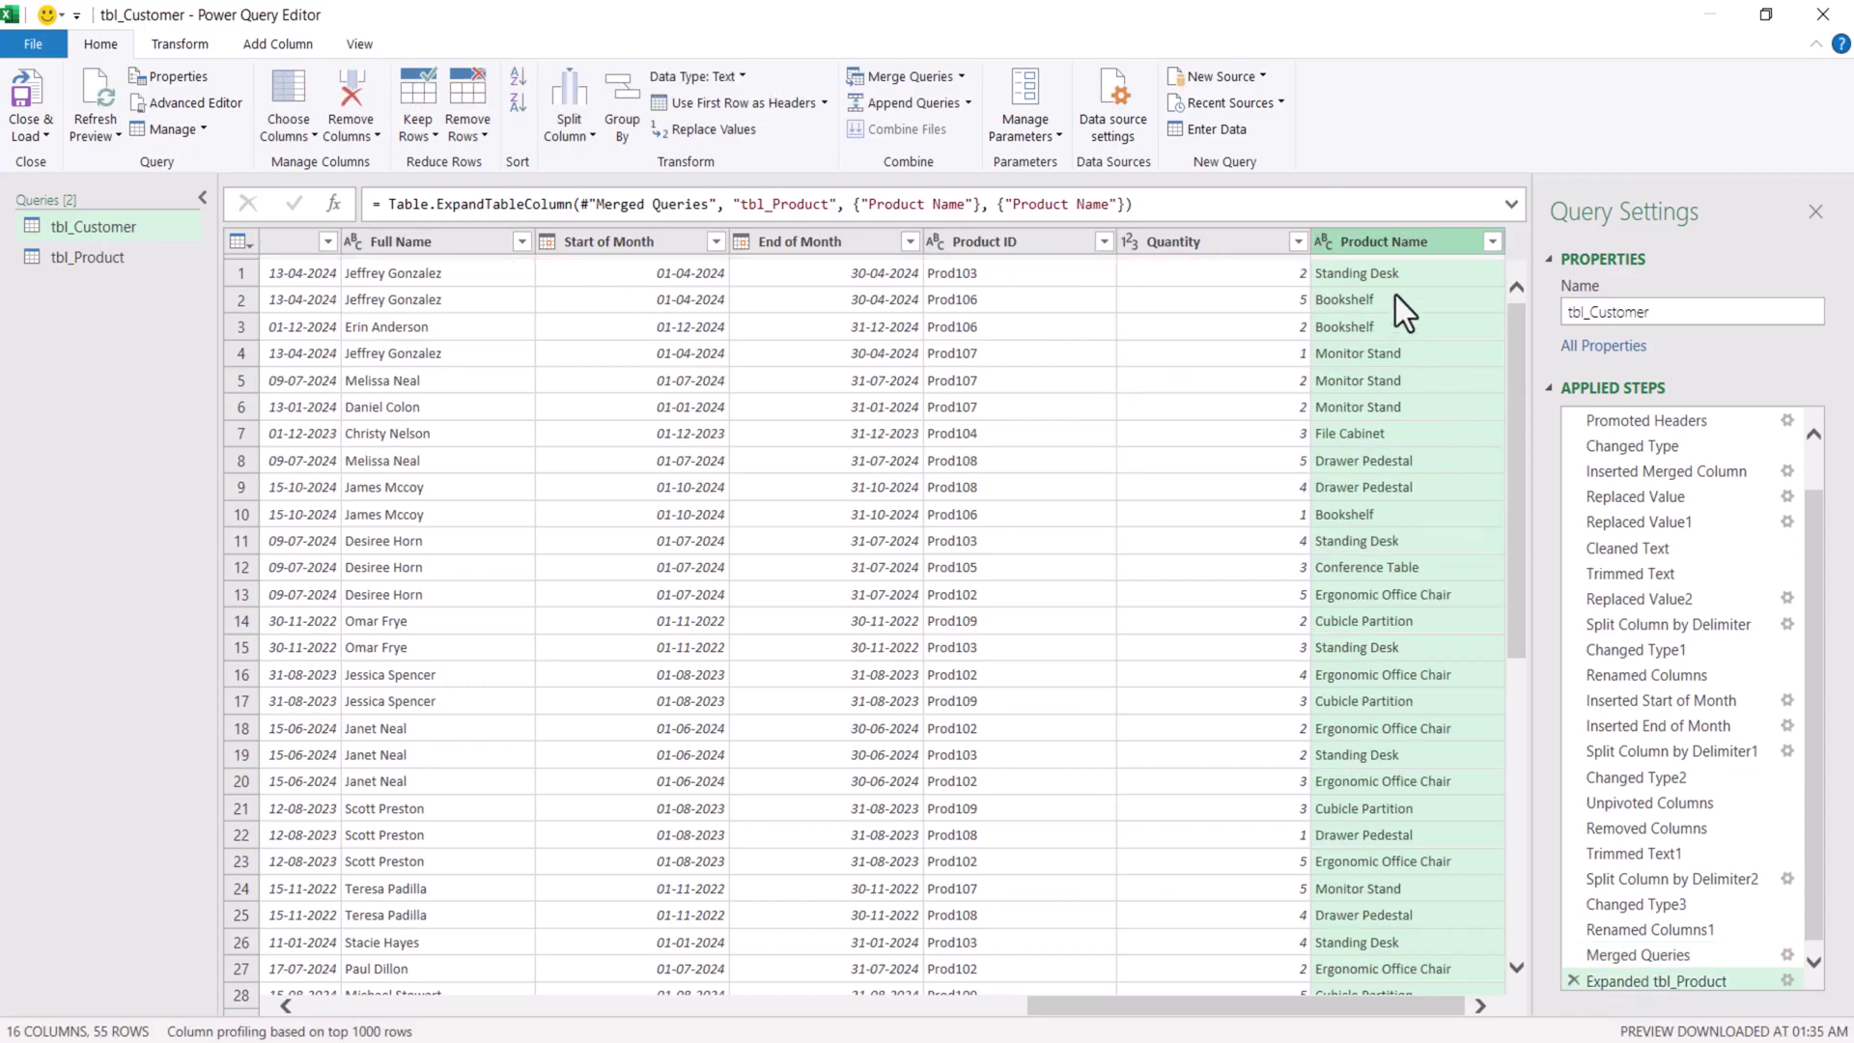
- Remove the Product ID column from tbl_Customer
click(985, 242)
right_click(1030, 242)
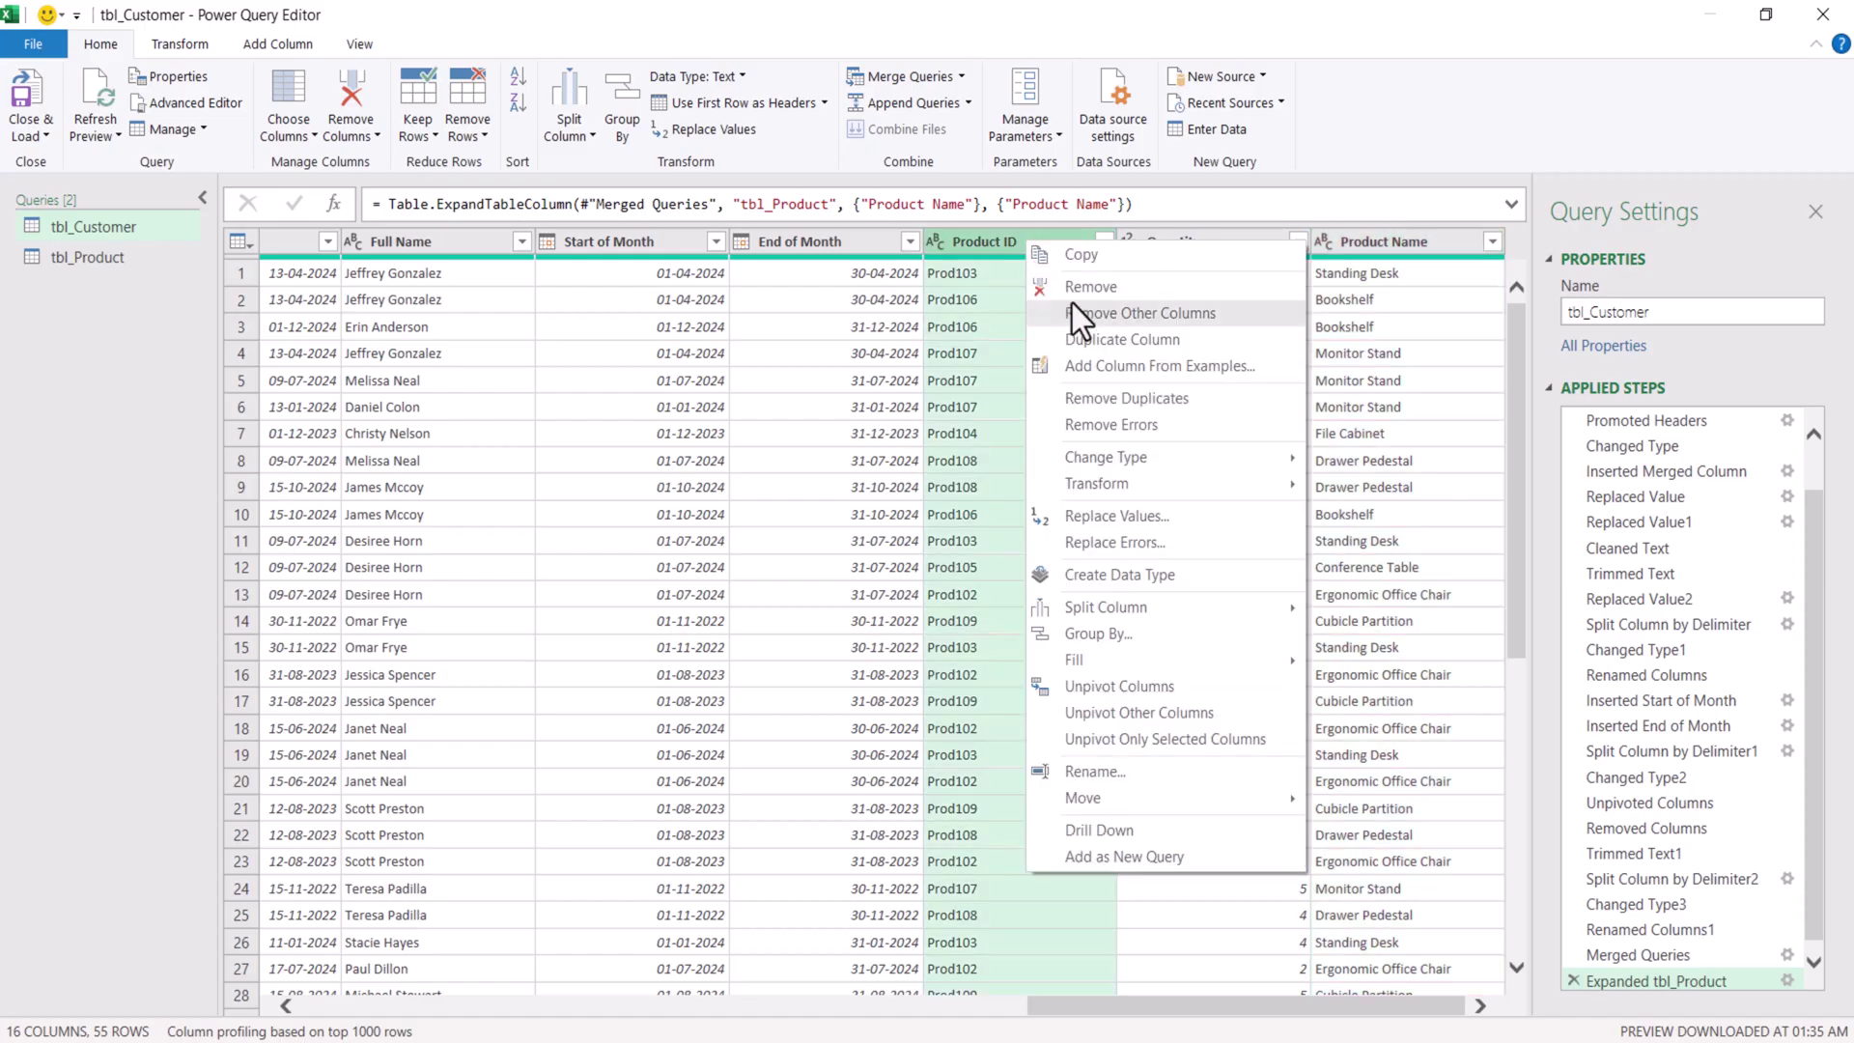
click(1074, 289)
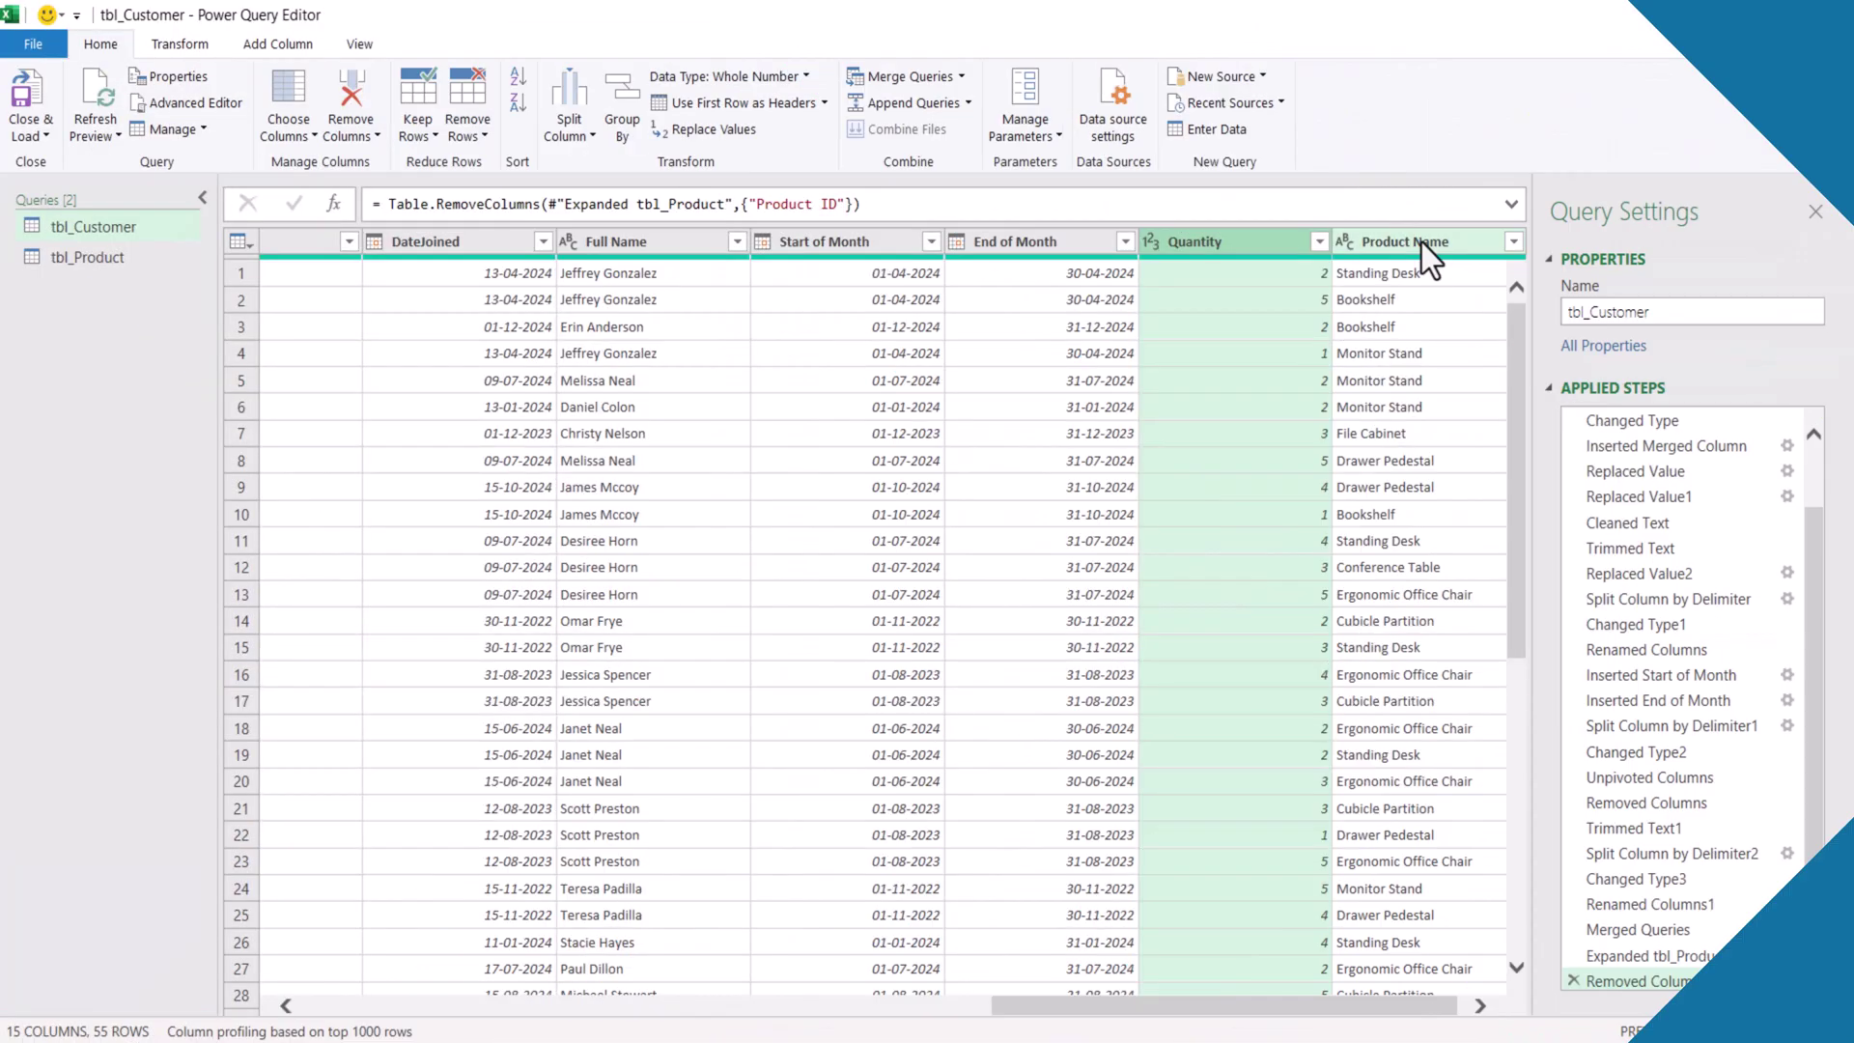
- Move the Product Name column before Quantity, and the Start of Month and End of Month columns directly after DateJoined
click(1421, 242)
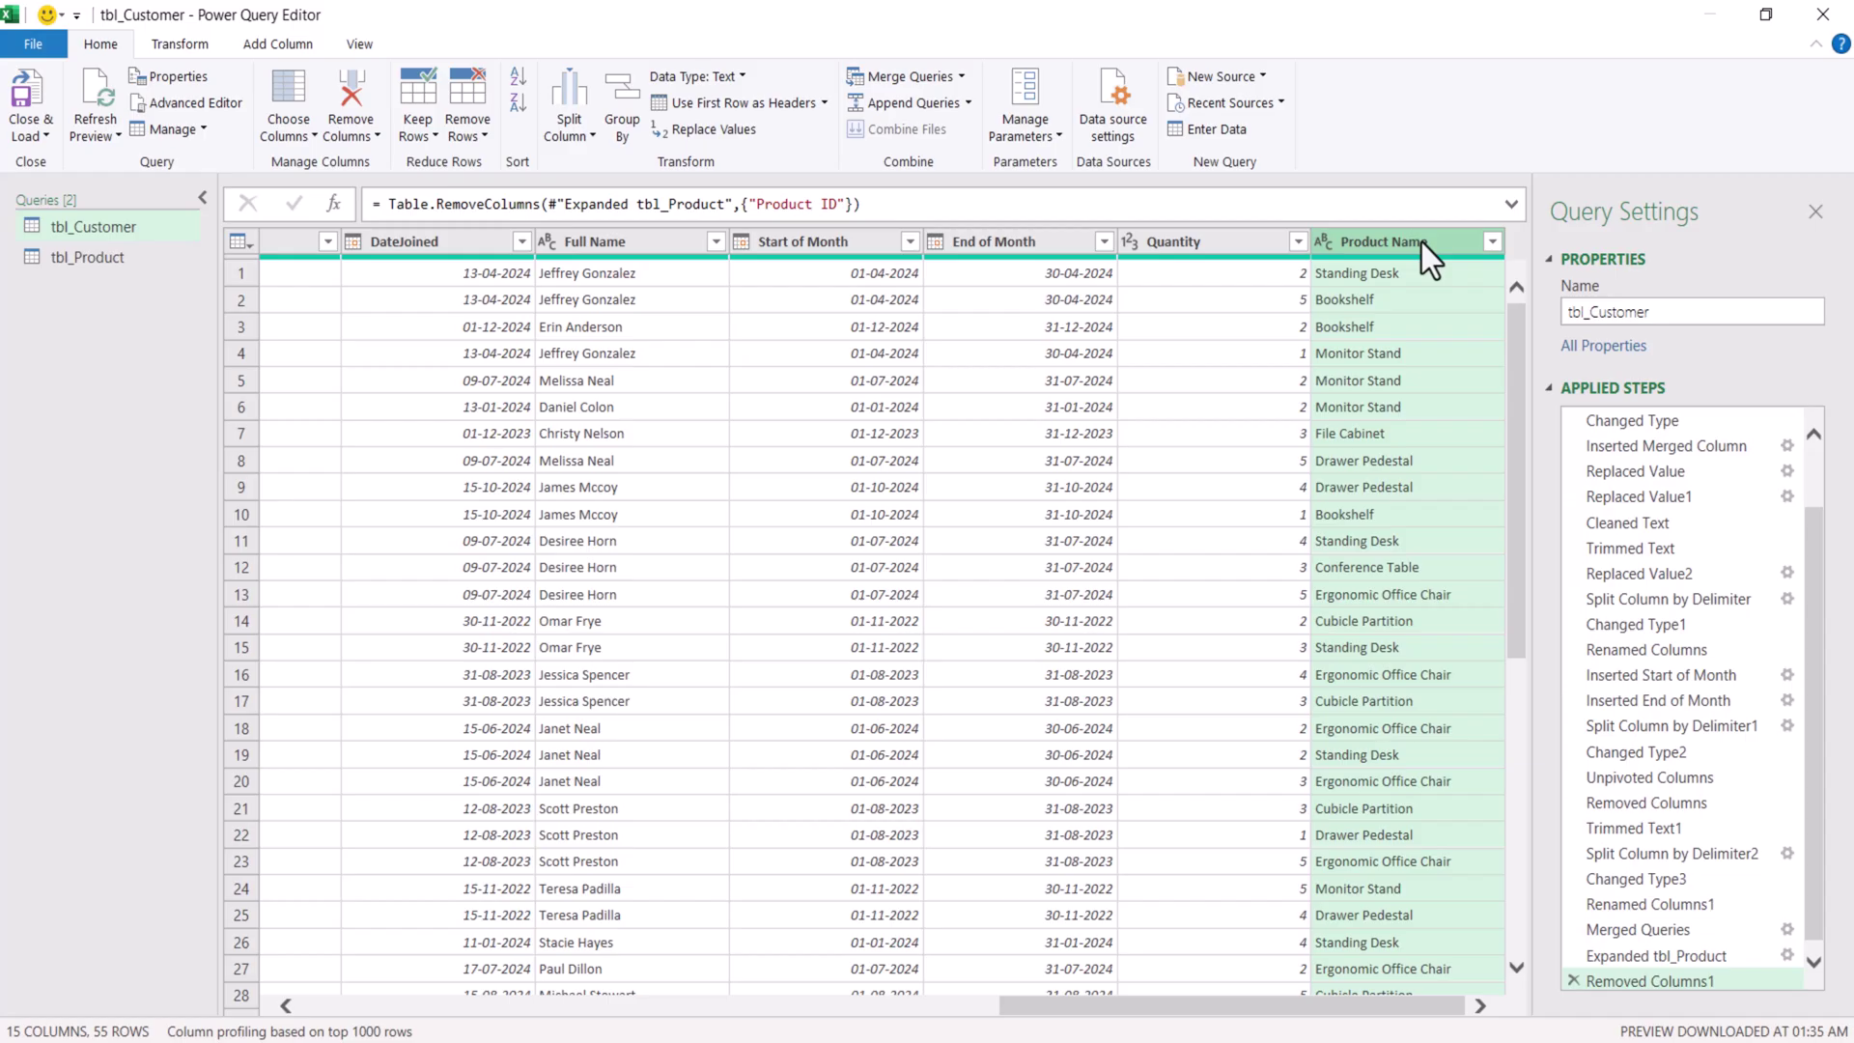
drag(1422, 241, 1227, 262)
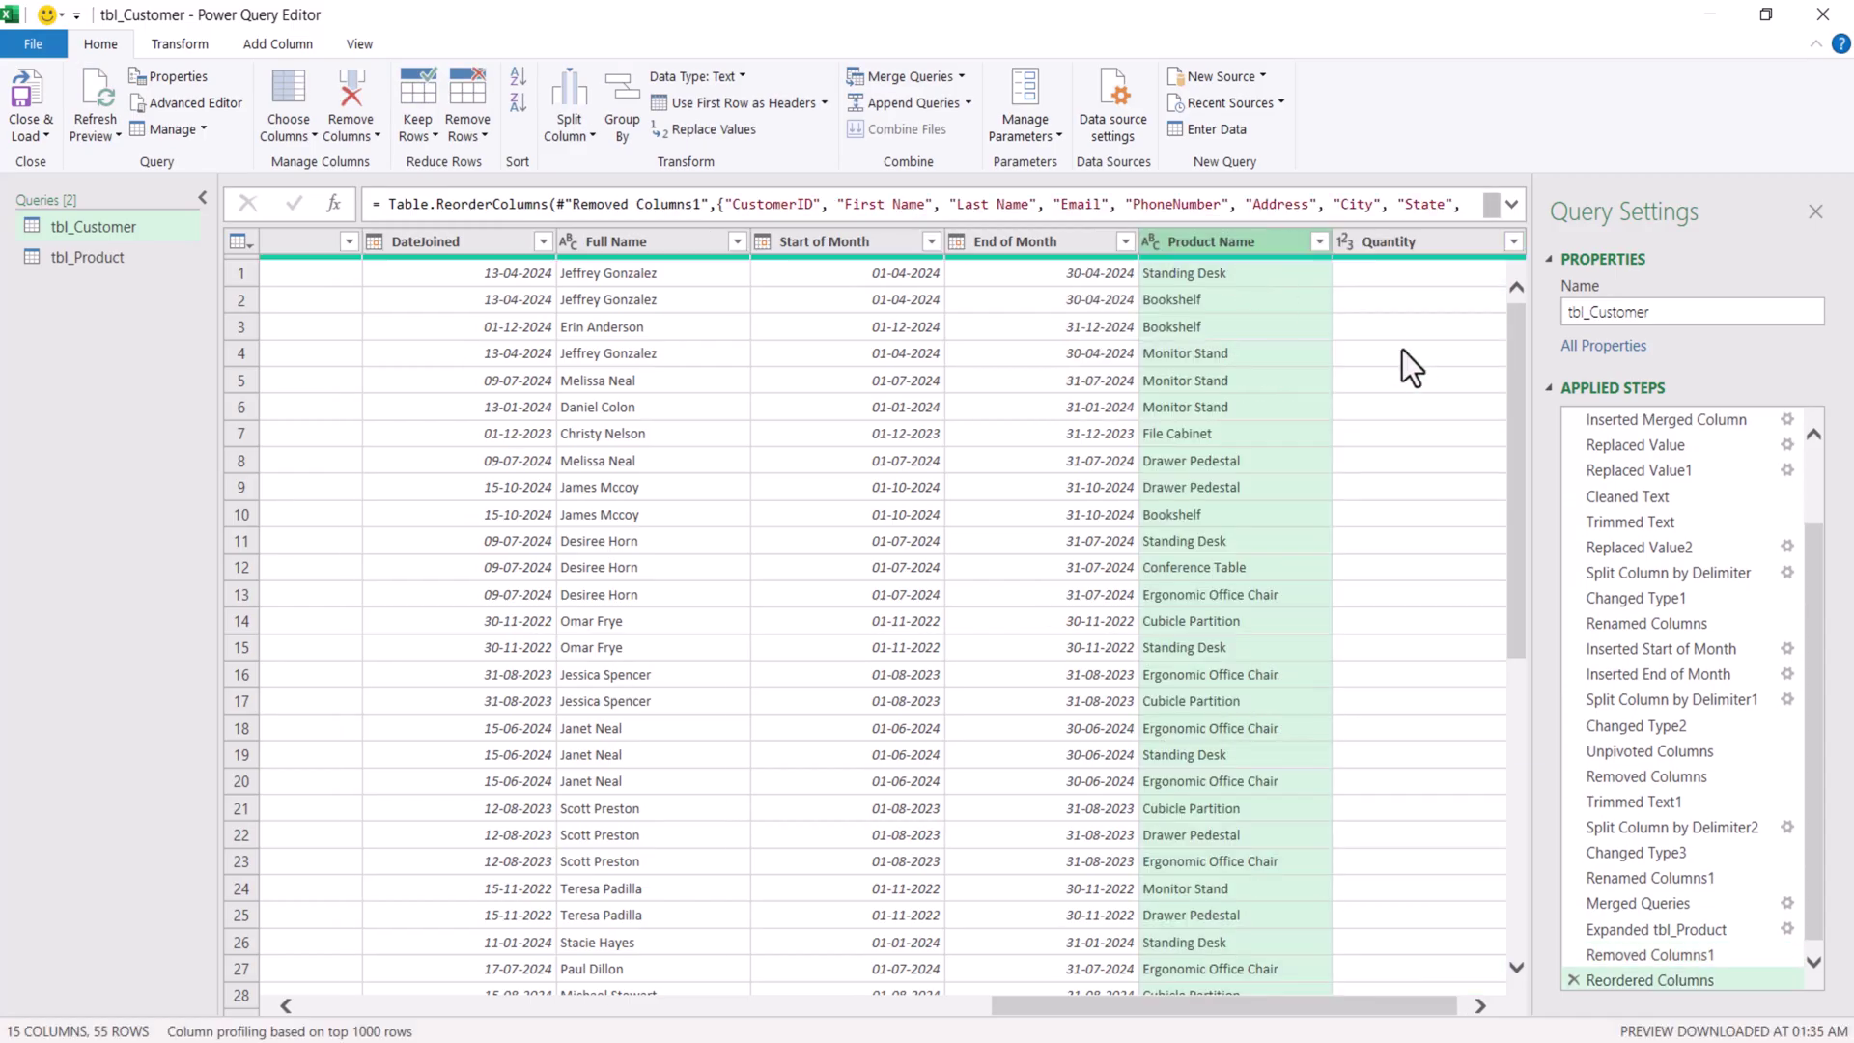
click(857, 248)
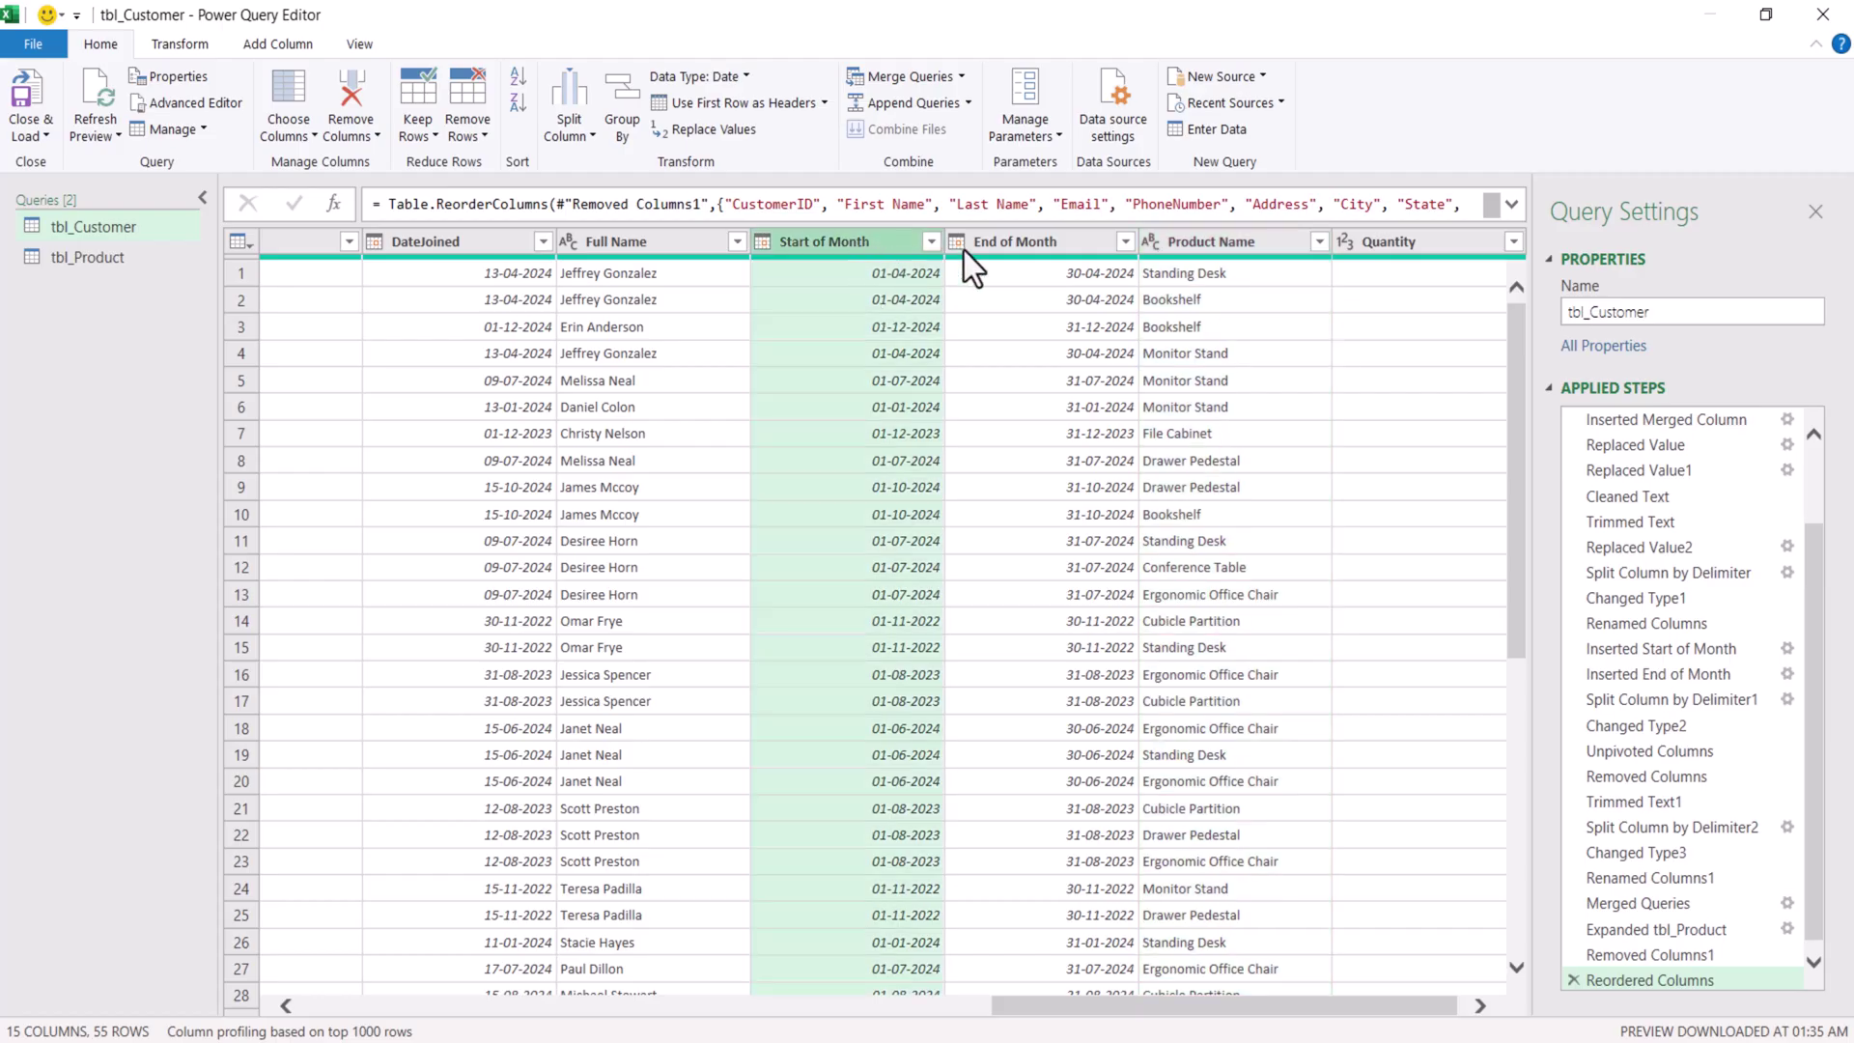
ctrl+click(1036, 245)
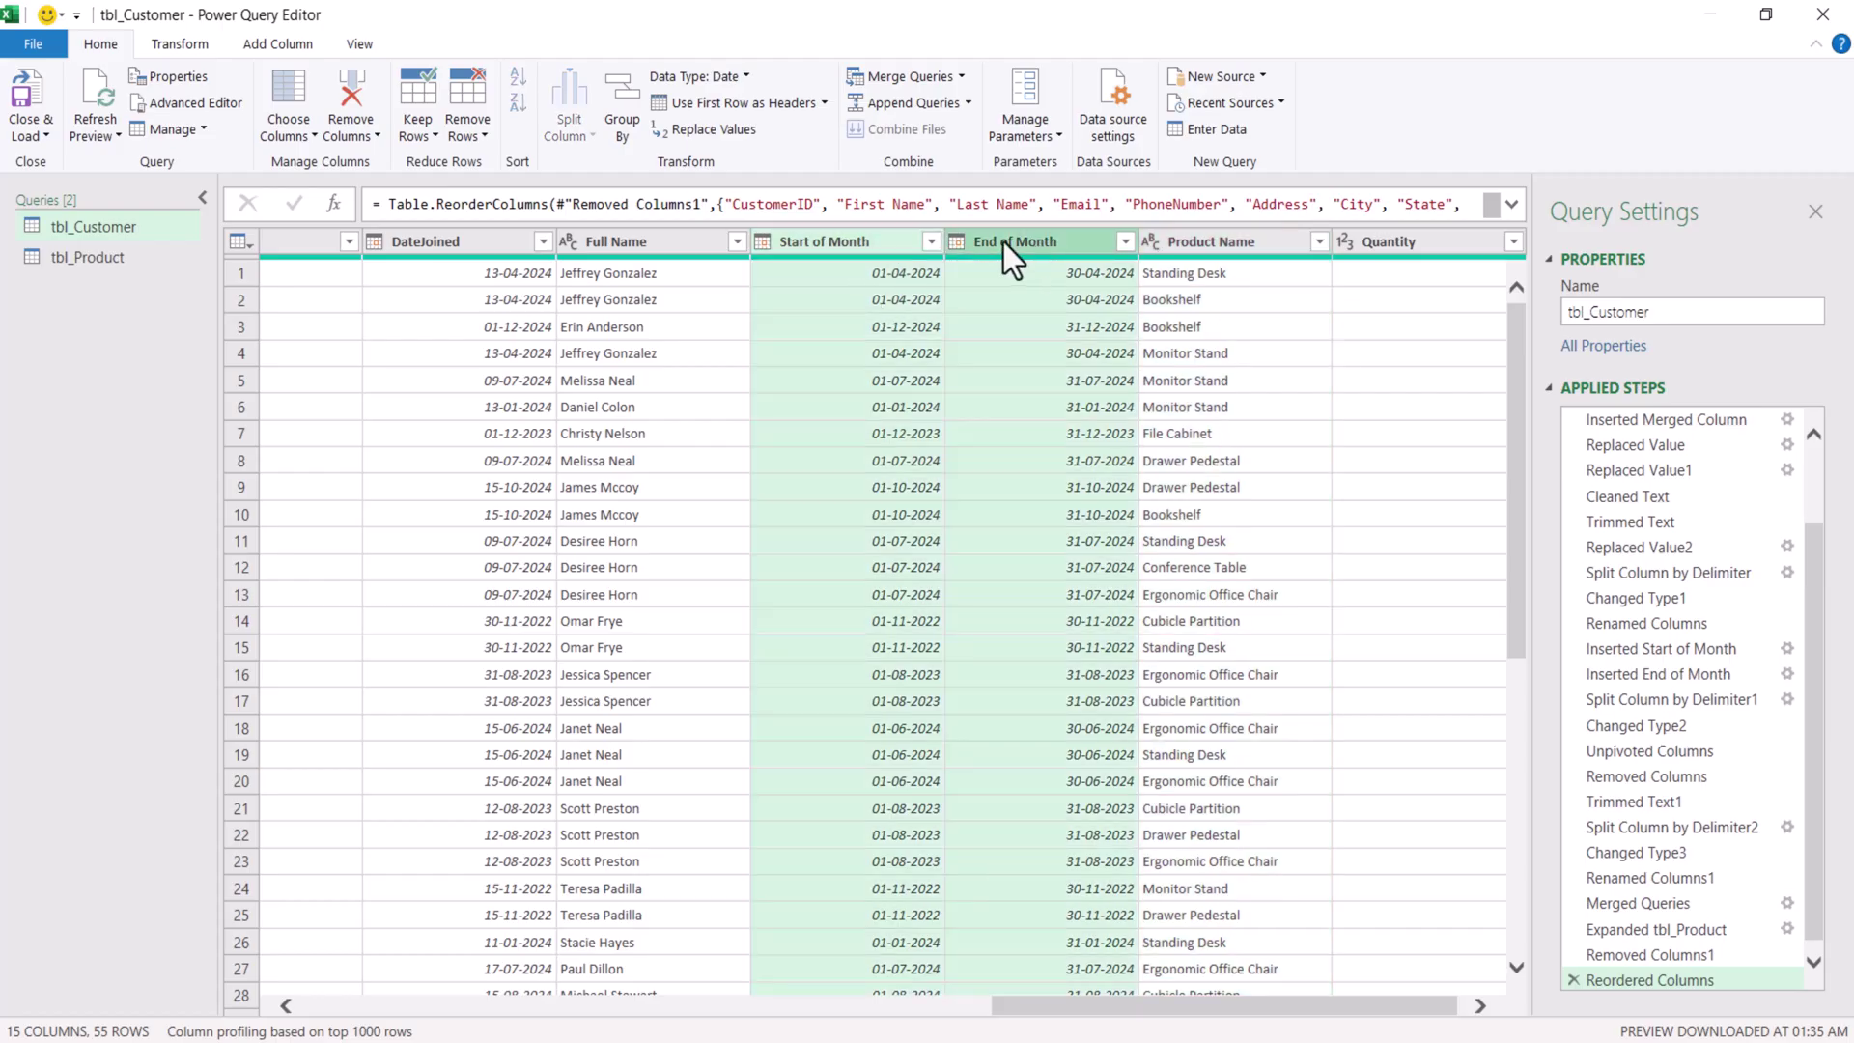
drag(1011, 241, 652, 267)
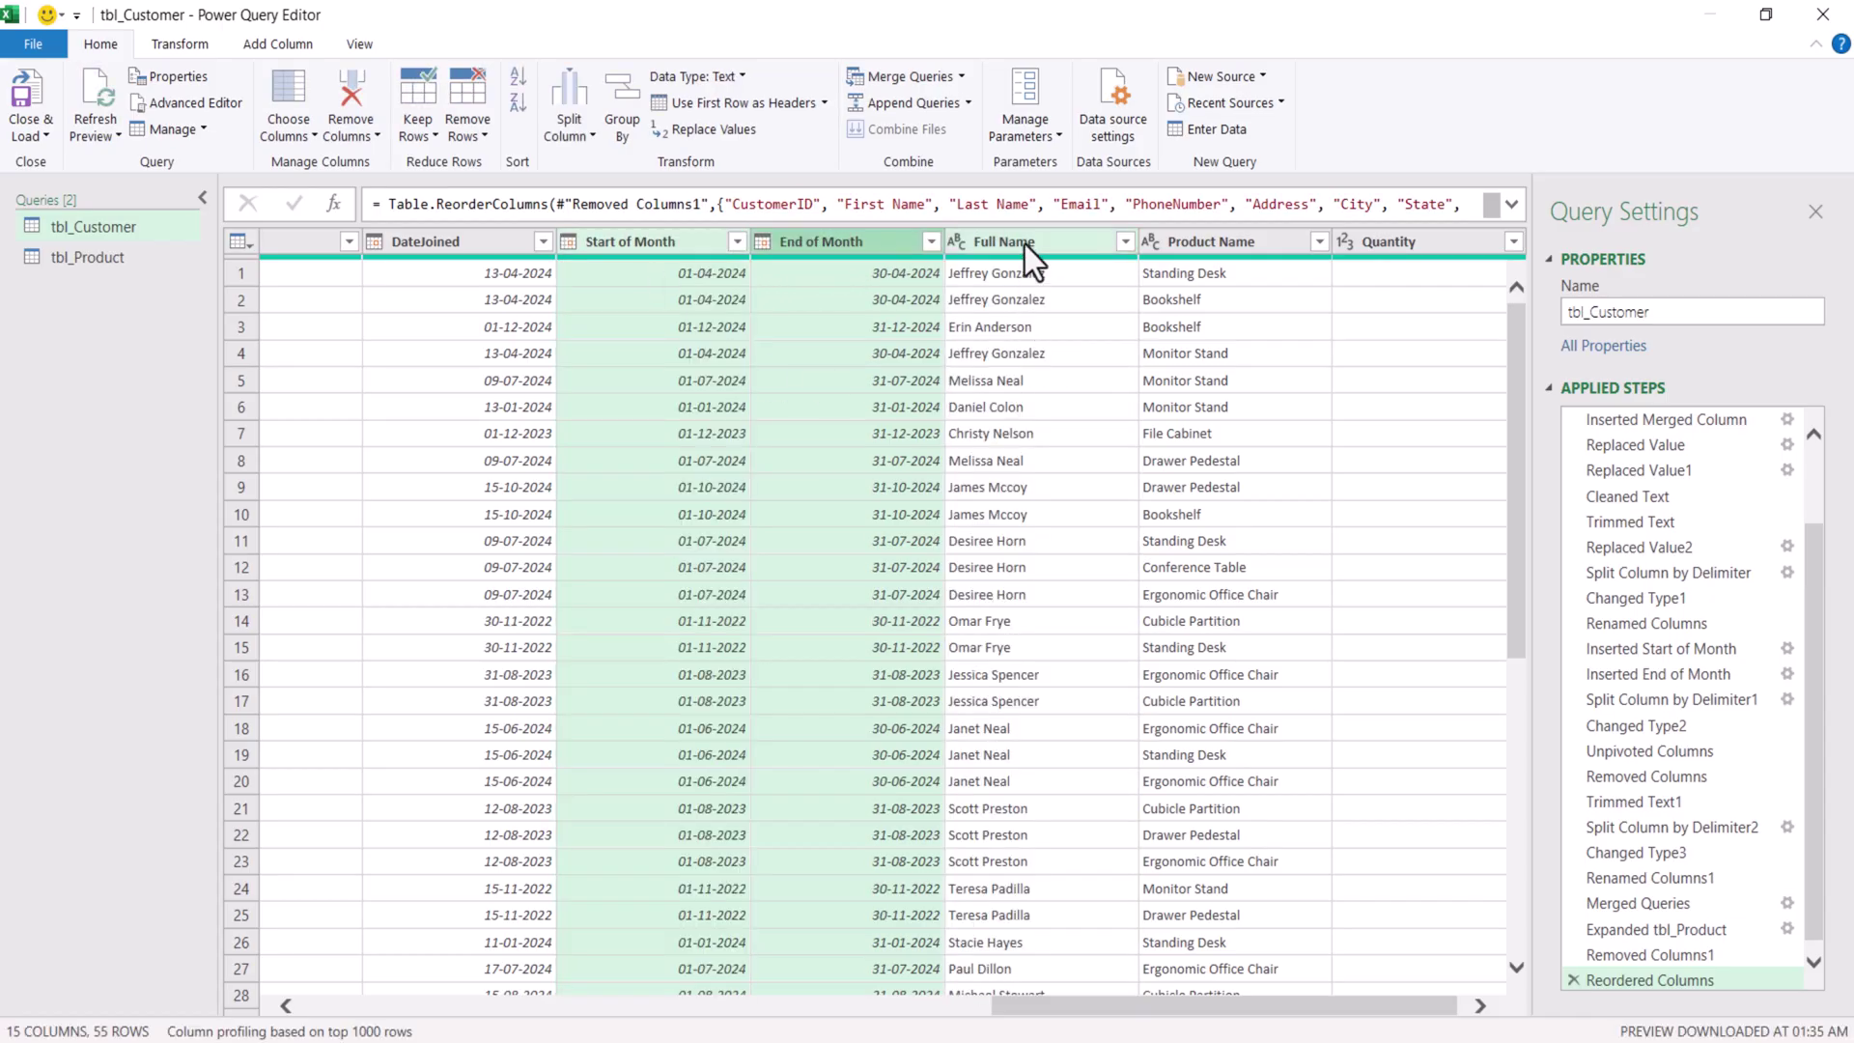
- Move the Full Name column between the Last Name and Email columns
click(1023, 246)
drag(1126, 1025, 1078, 1024)
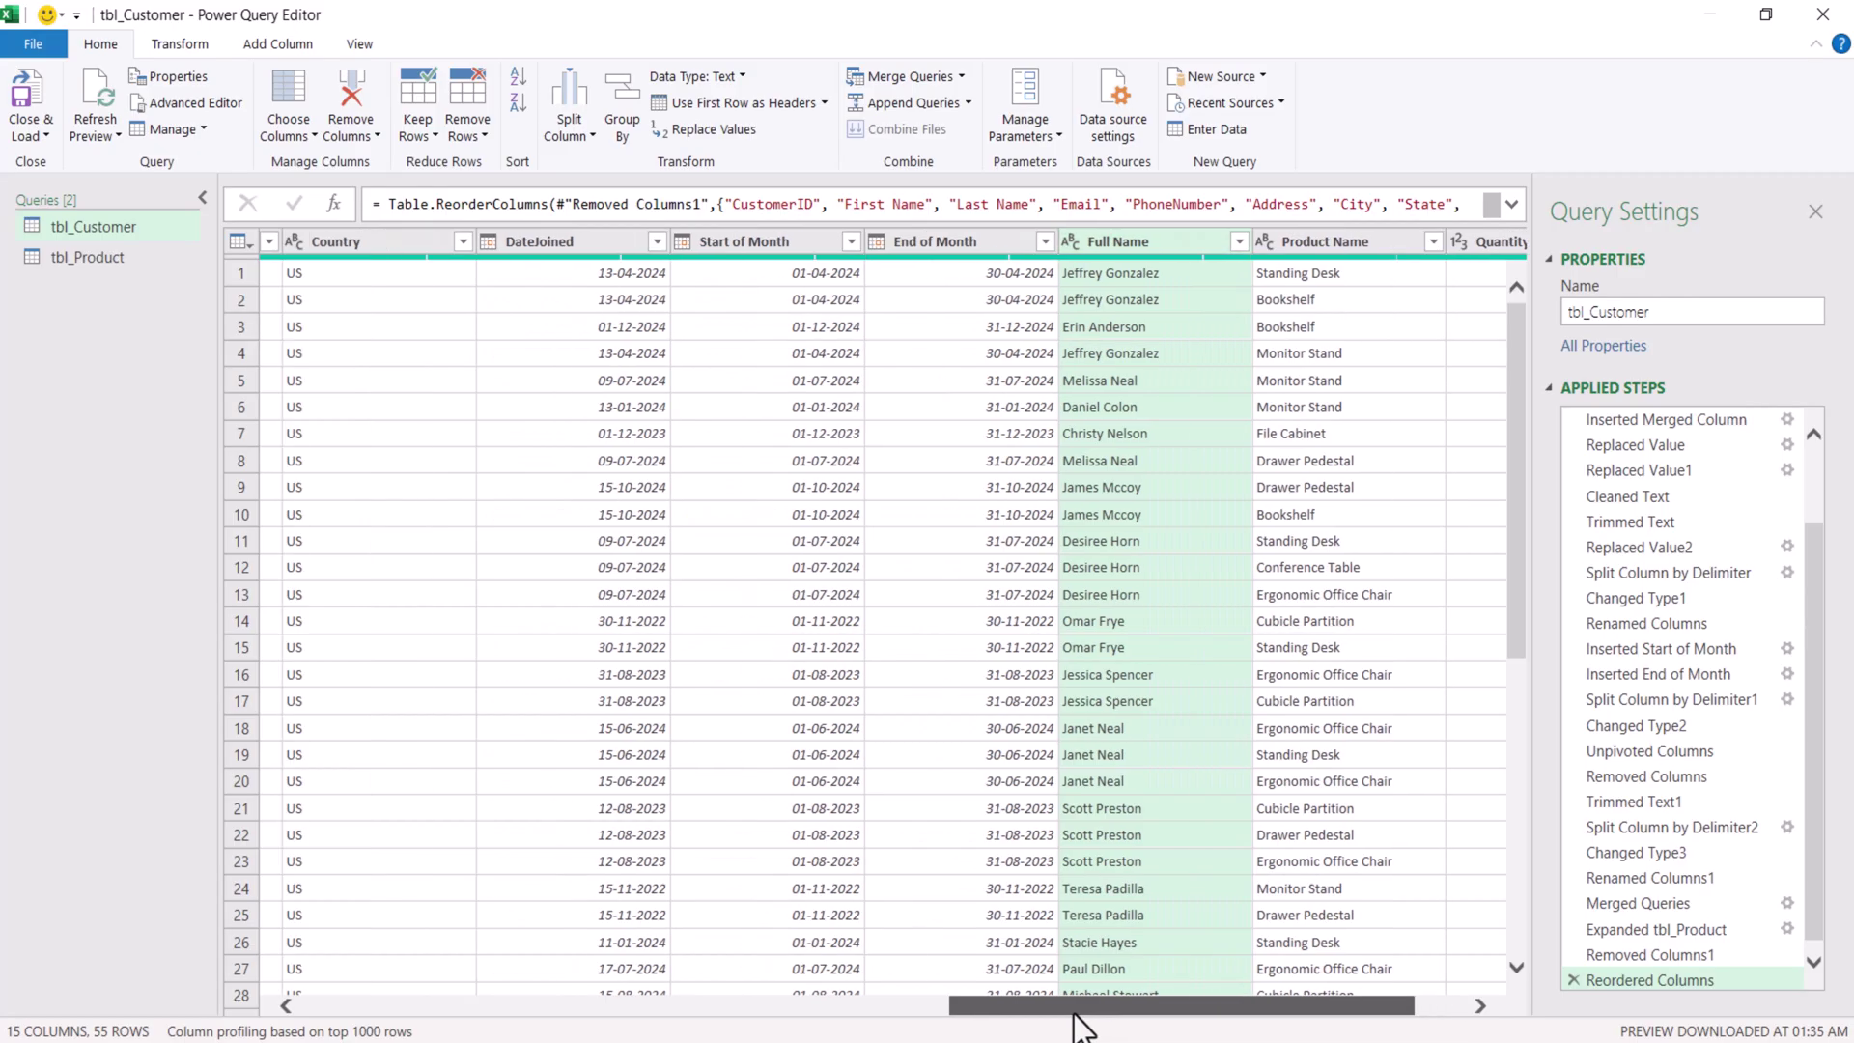
drag(1116, 242, 221, 308)
drag(221, 307, 705, 341)
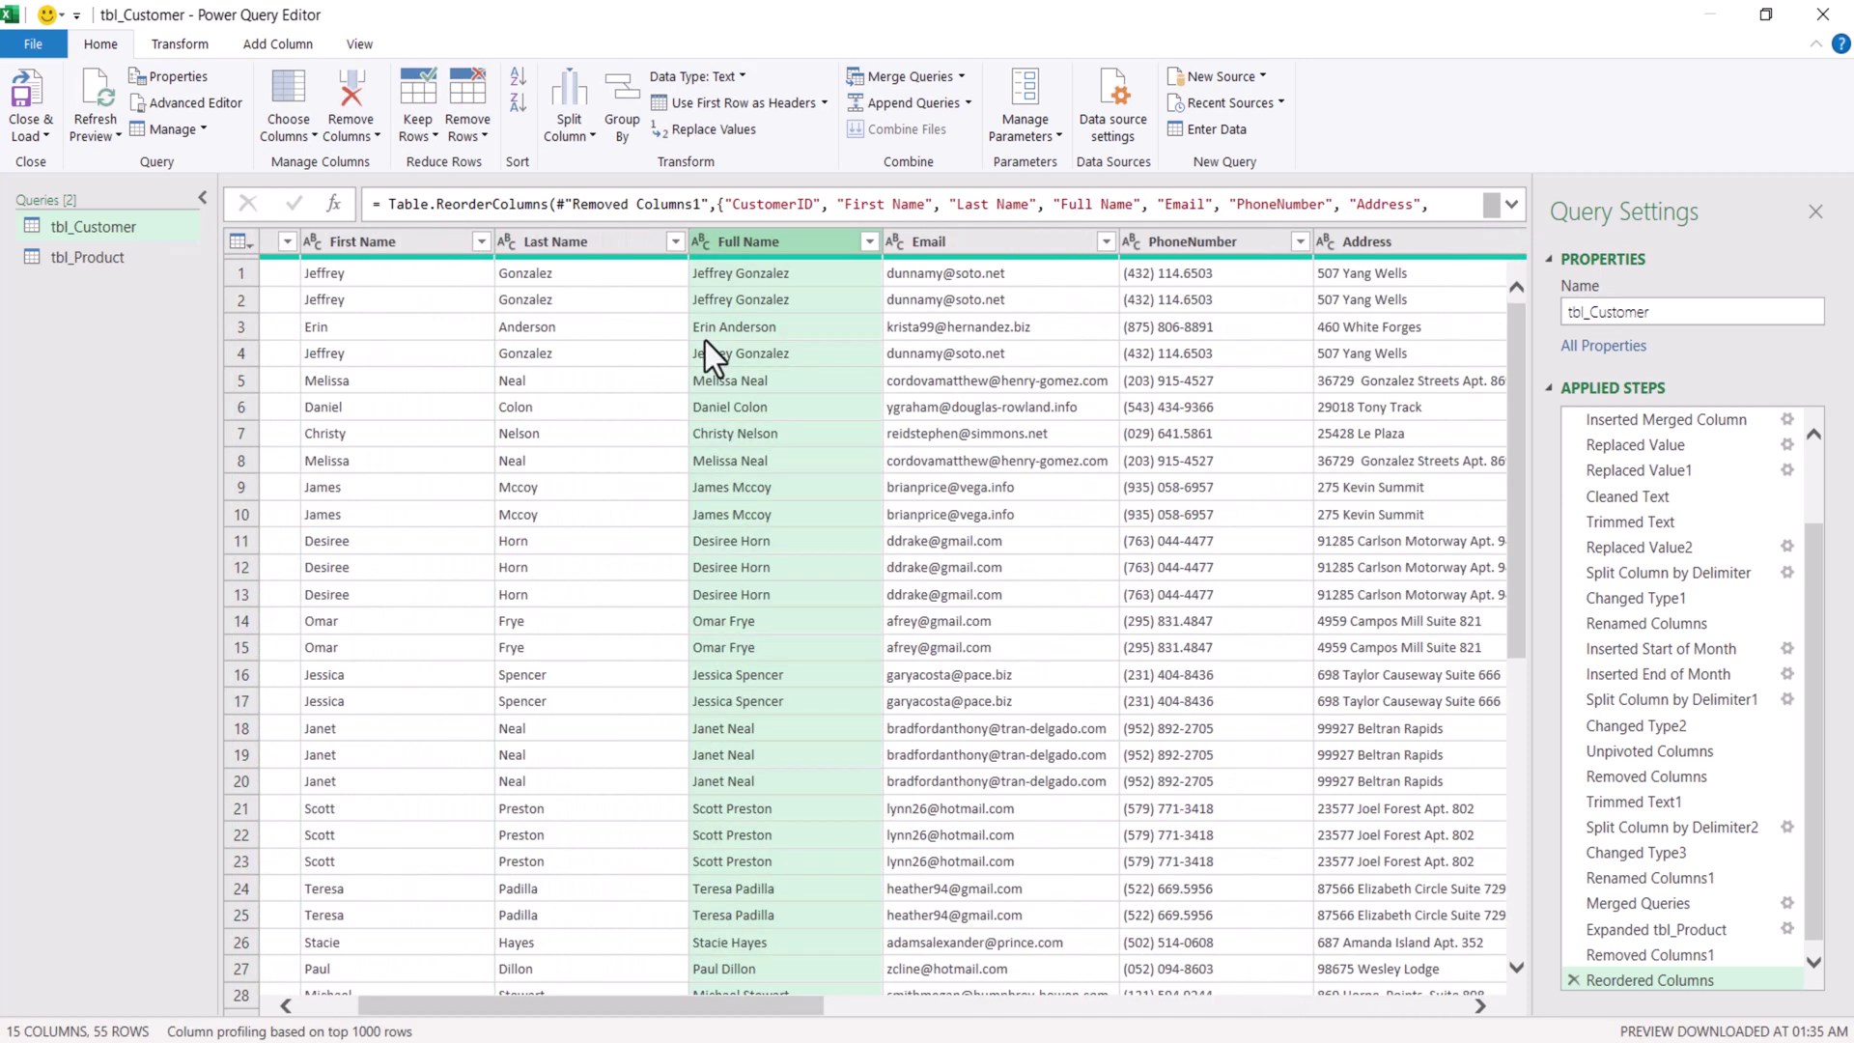
- Close the query editor and load the tbl_Customer and tbl_Product queries into the workbook
drag(650, 1006, 489, 1024)
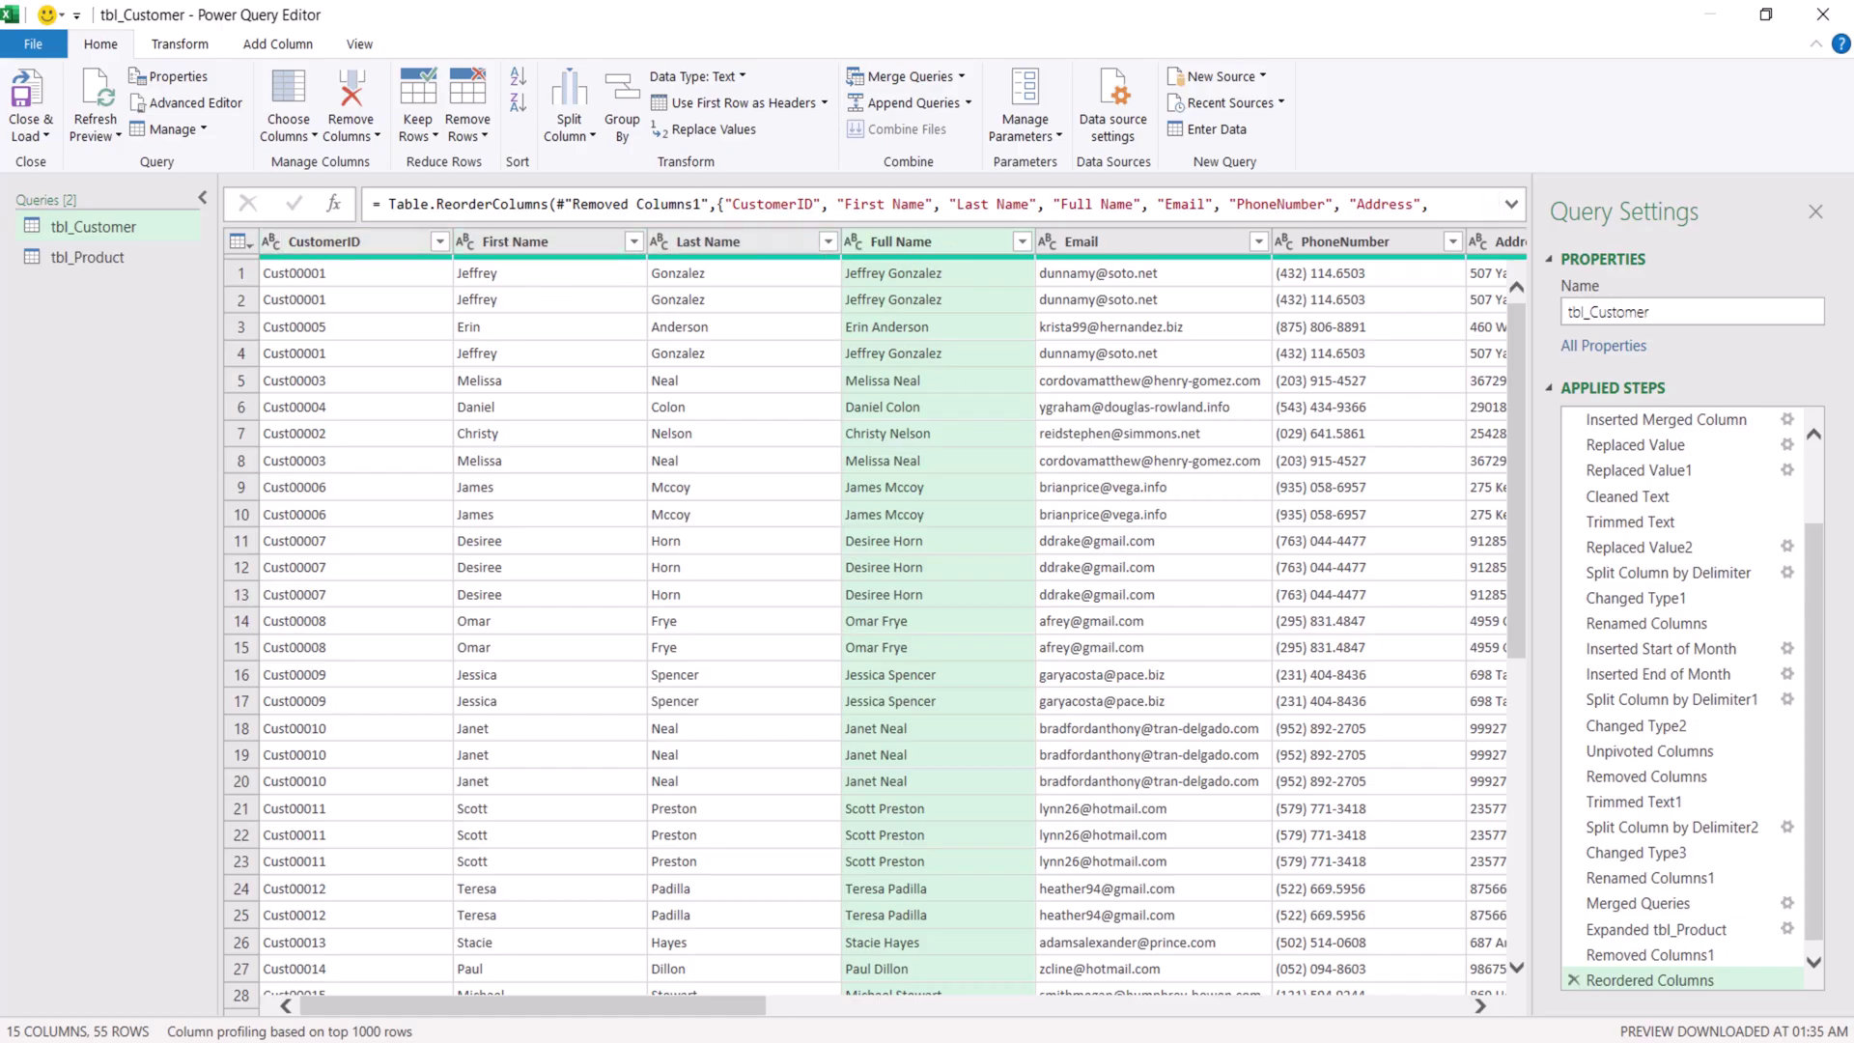
drag(735, 1007, 1485, 967)
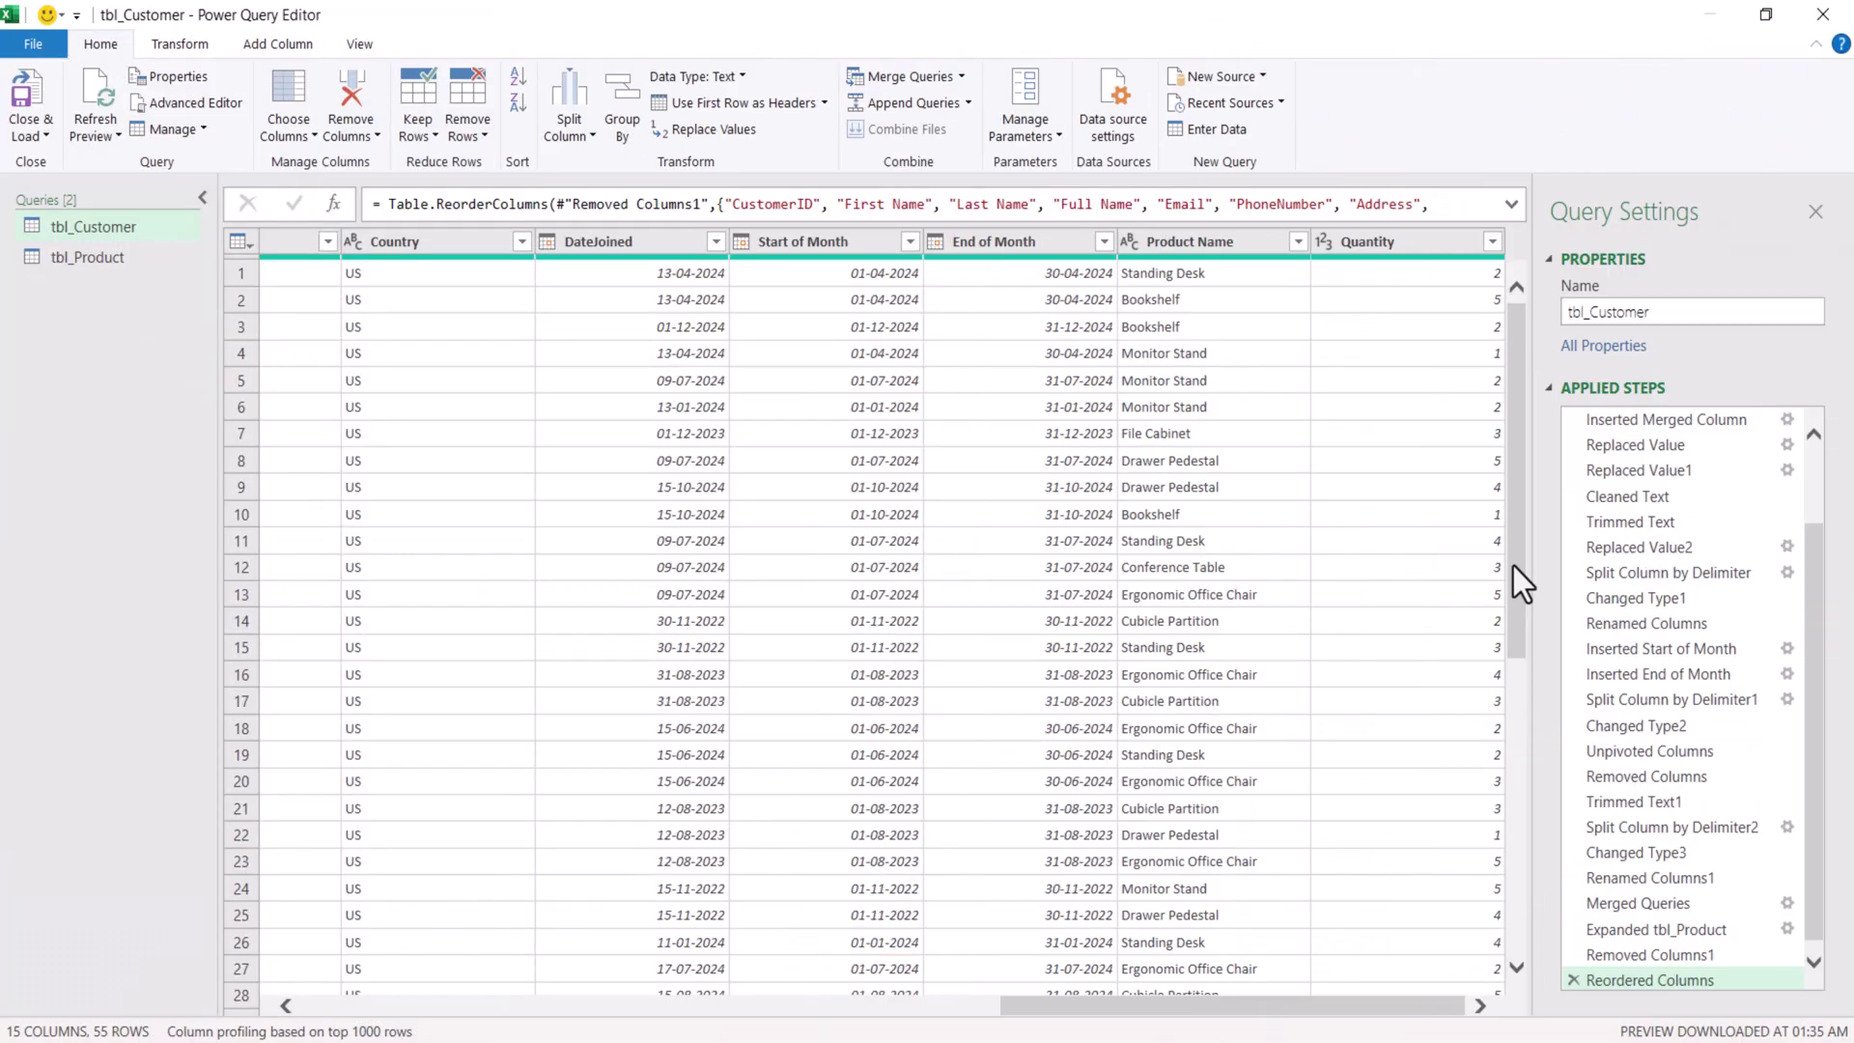
click(37, 98)
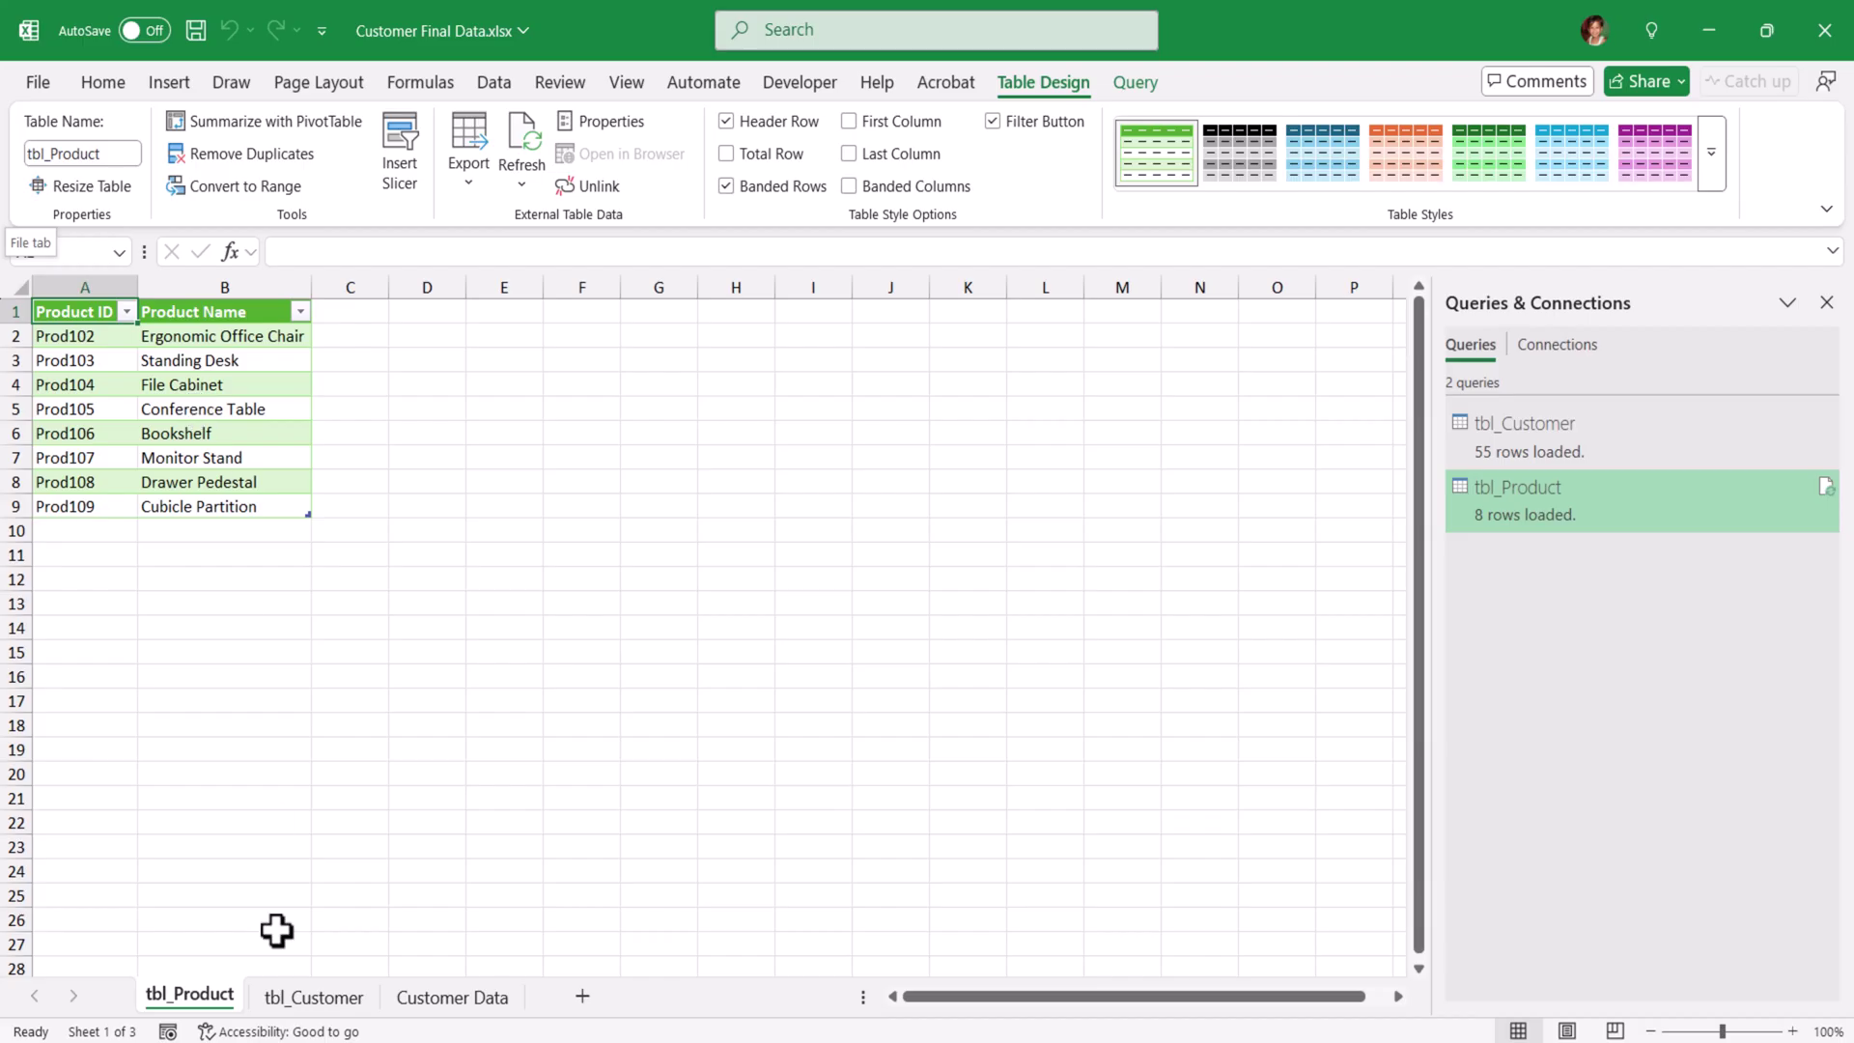
- Delete the tbl_Product worksheet from the workbook
right_click(176, 1003)
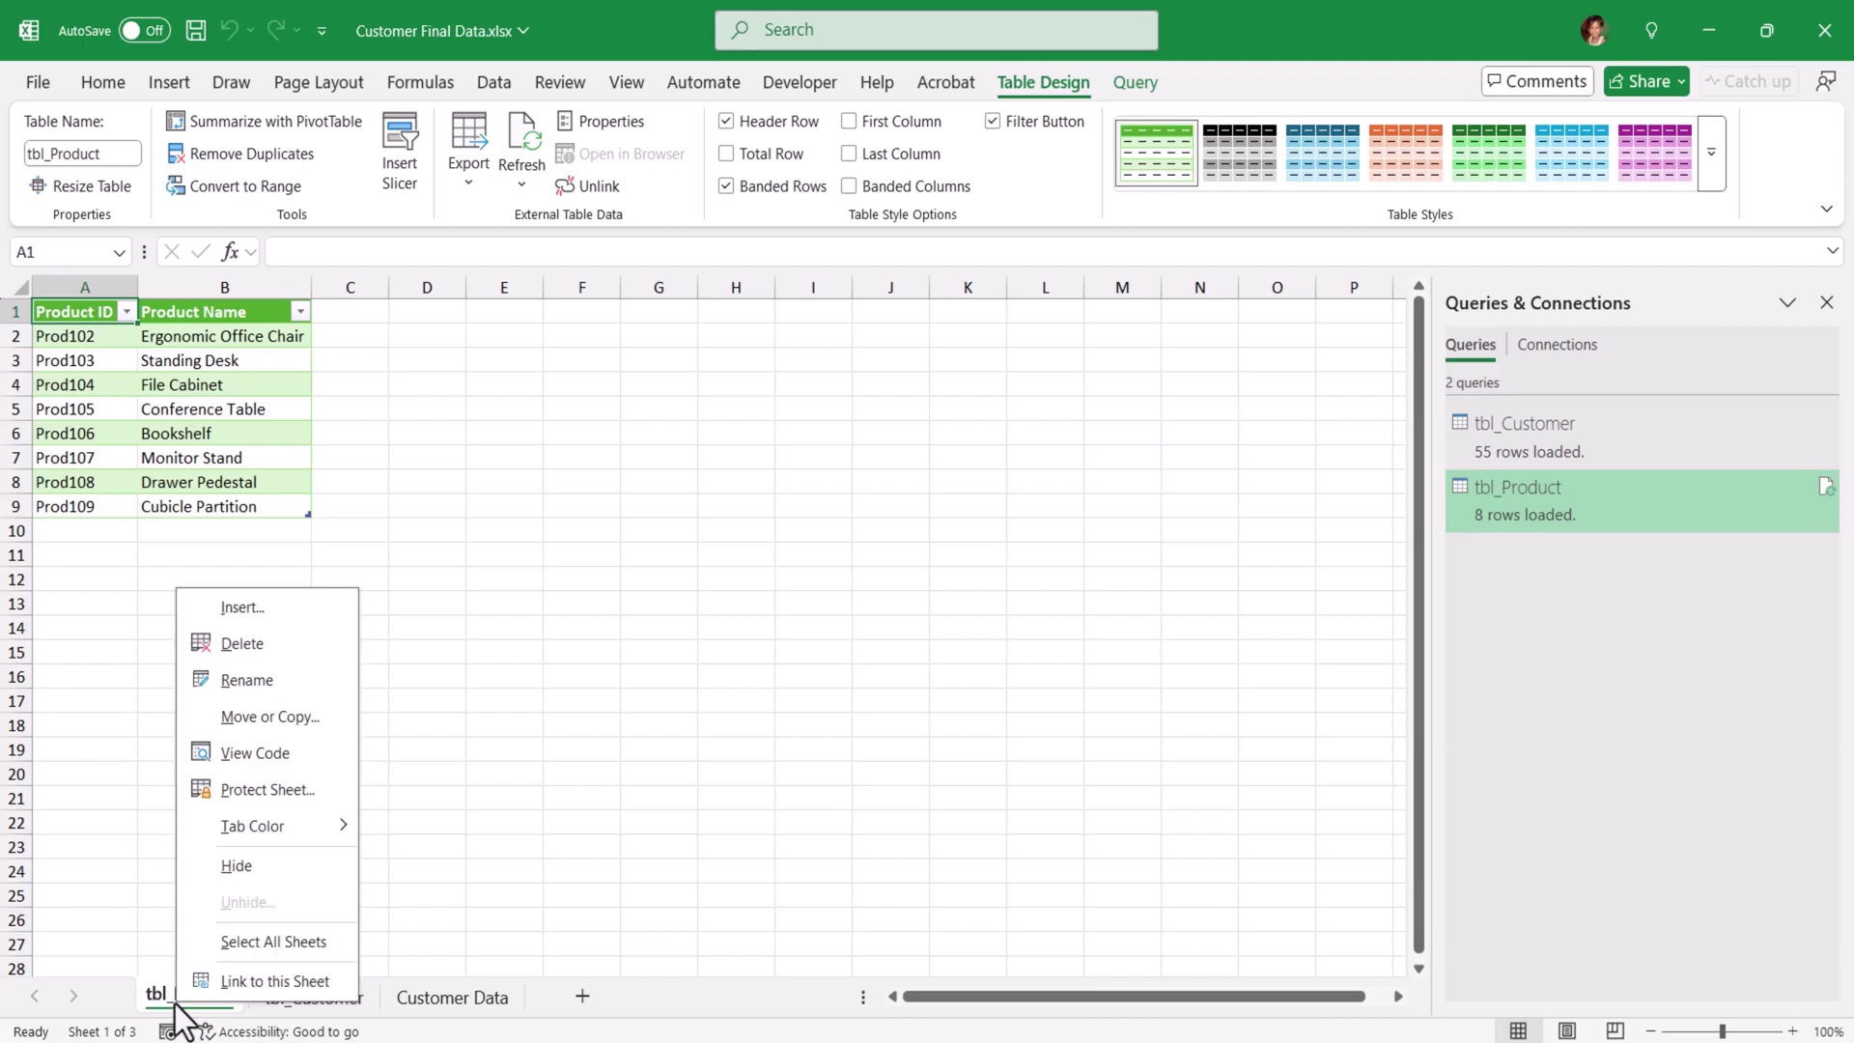
click(254, 646)
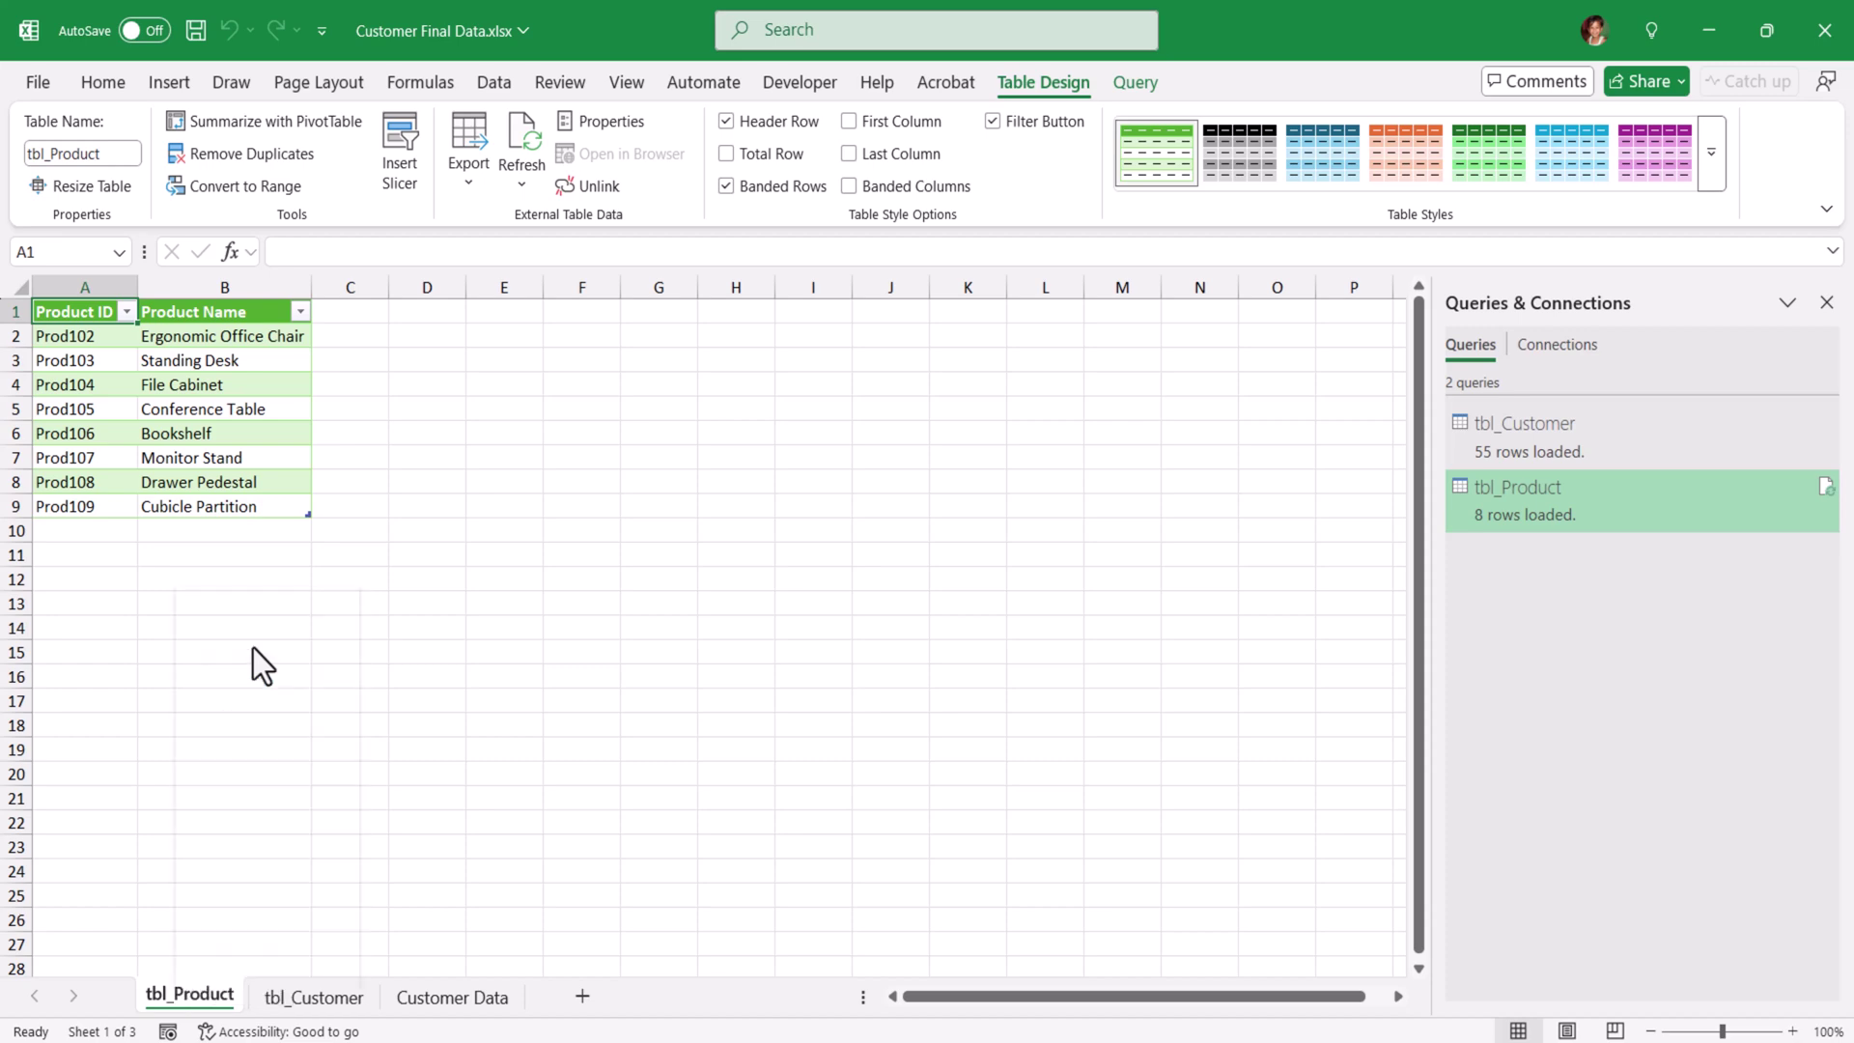
click(970, 595)
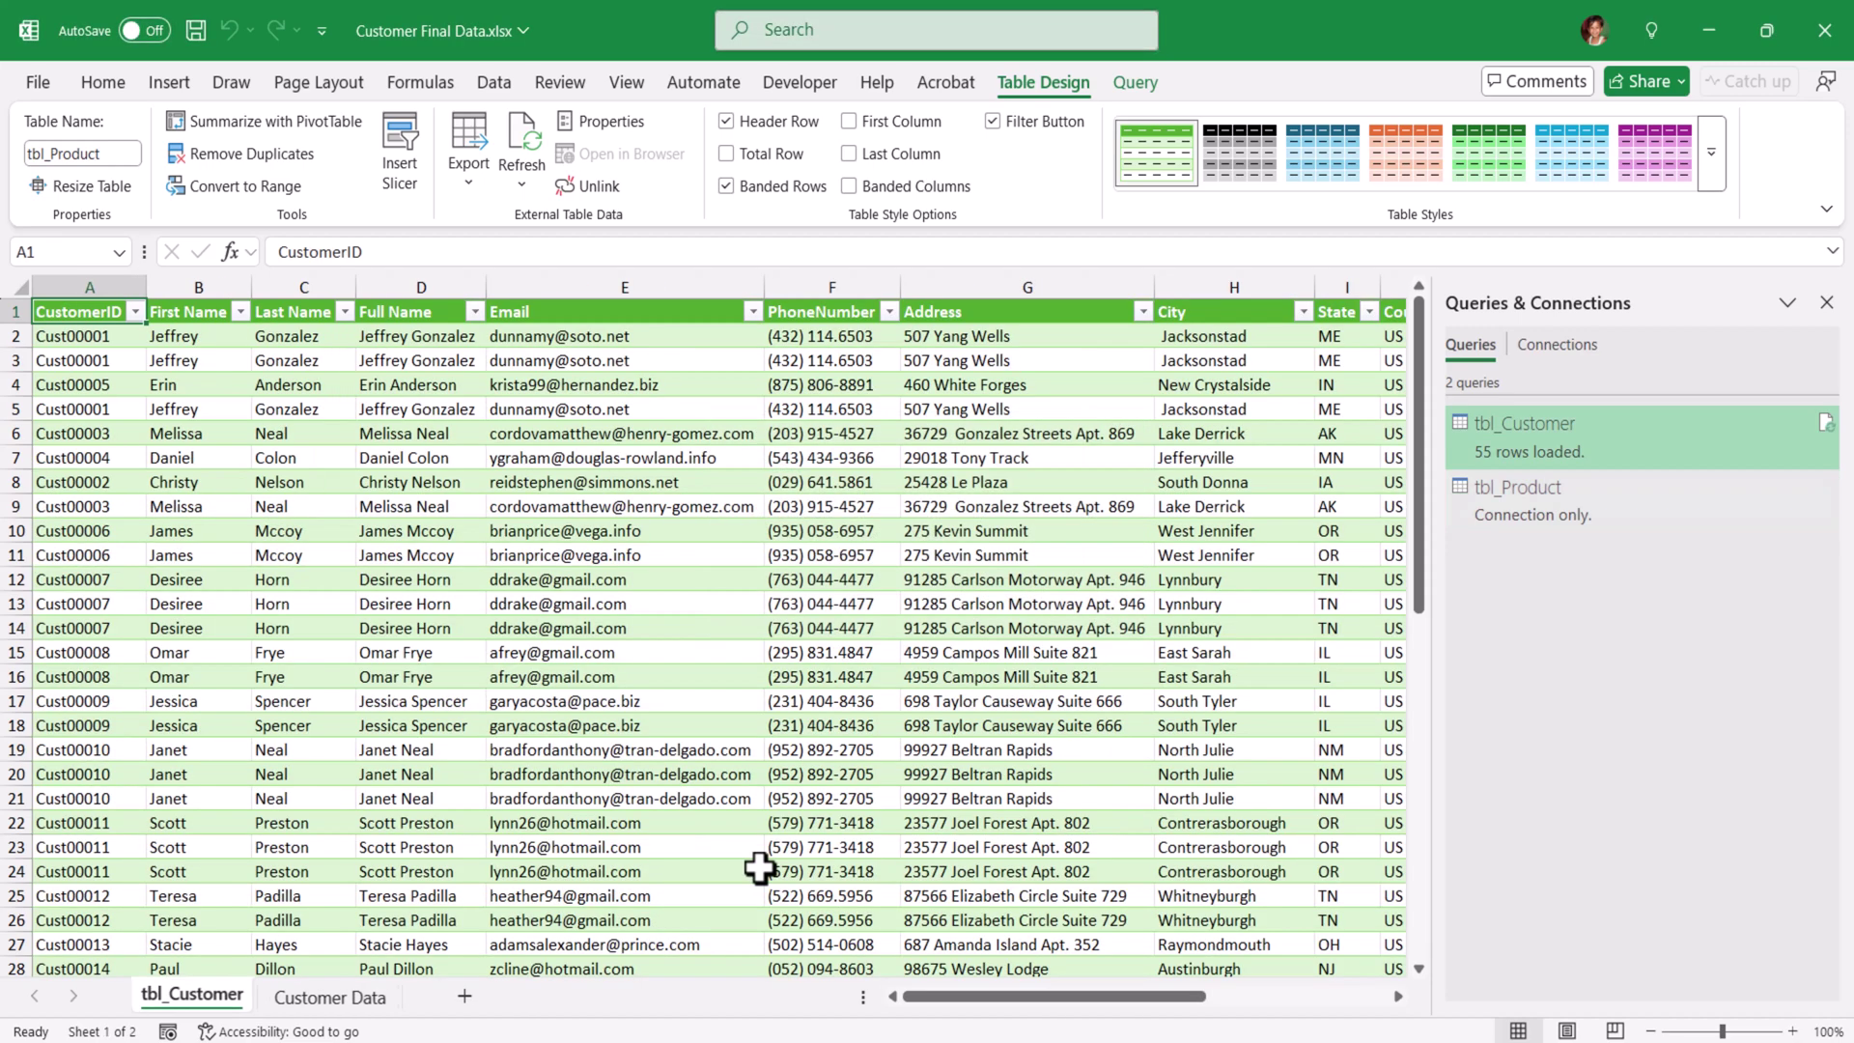
- Delete the empty Customer Data worksheet
click(333, 1004)
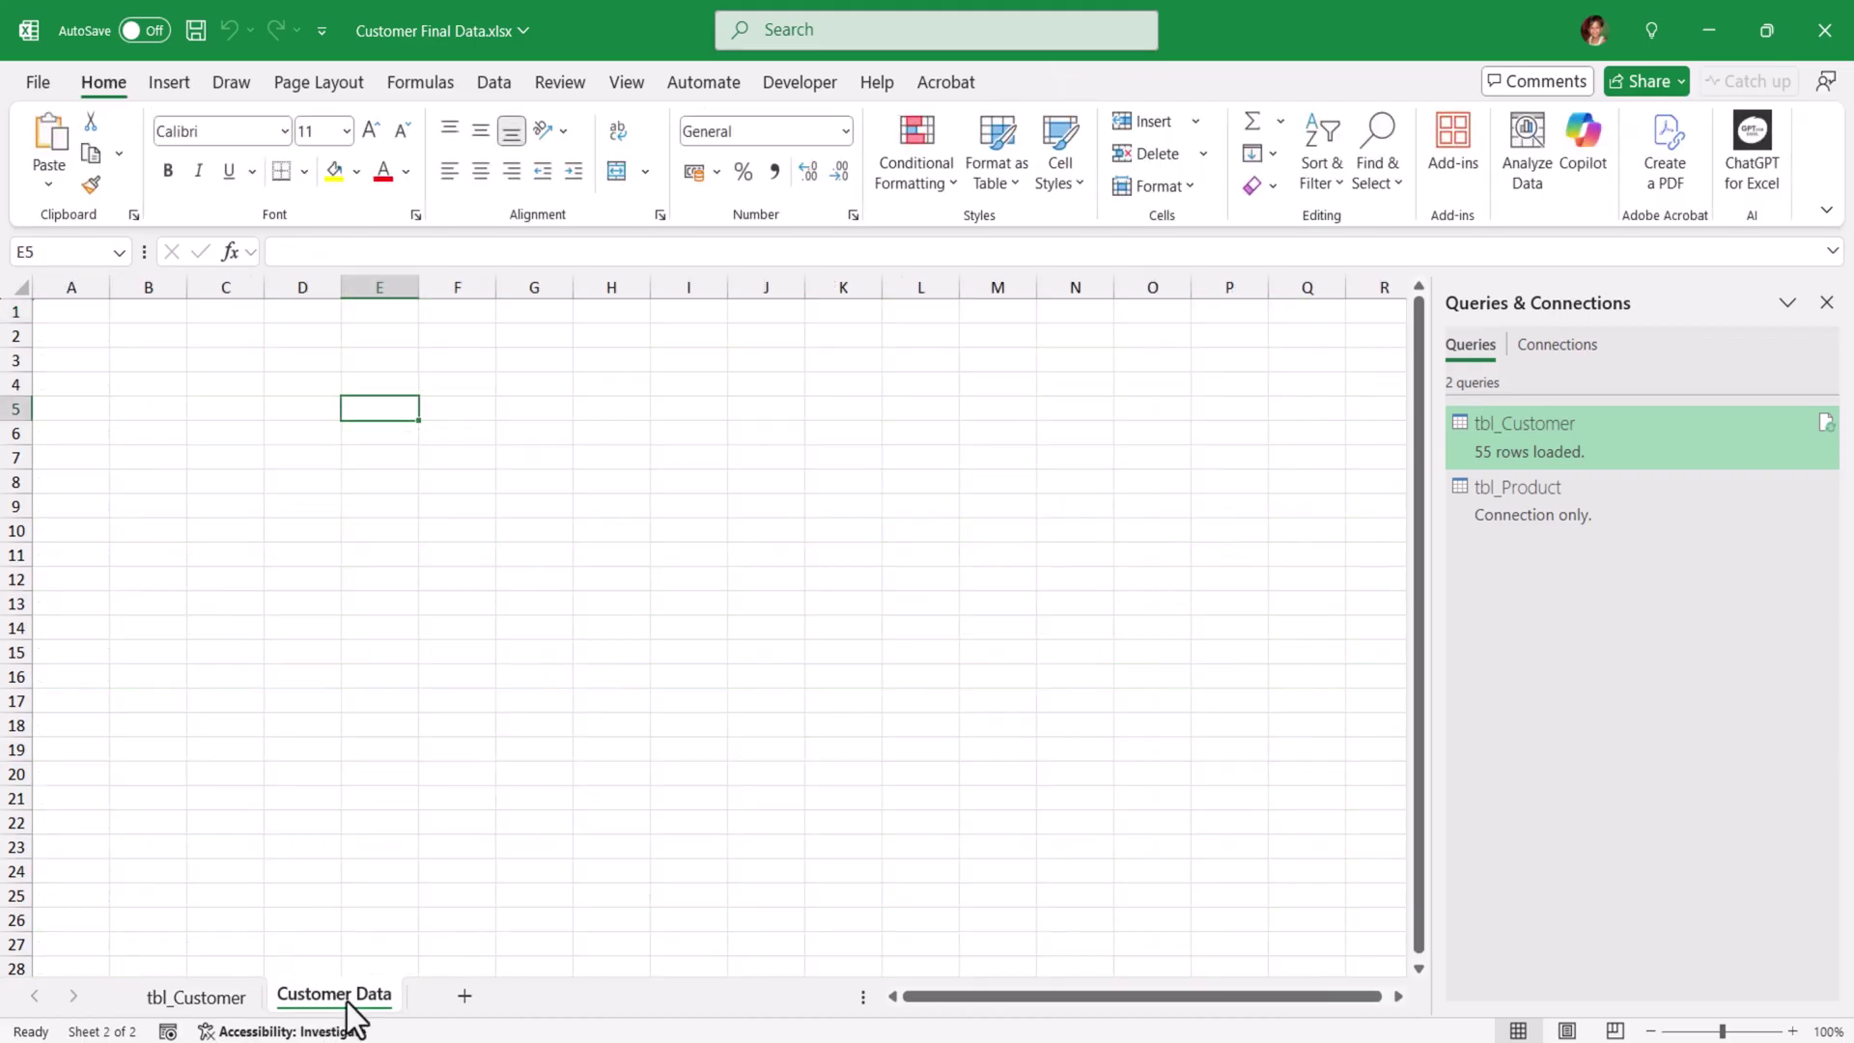
right_click(347, 1004)
click(403, 642)
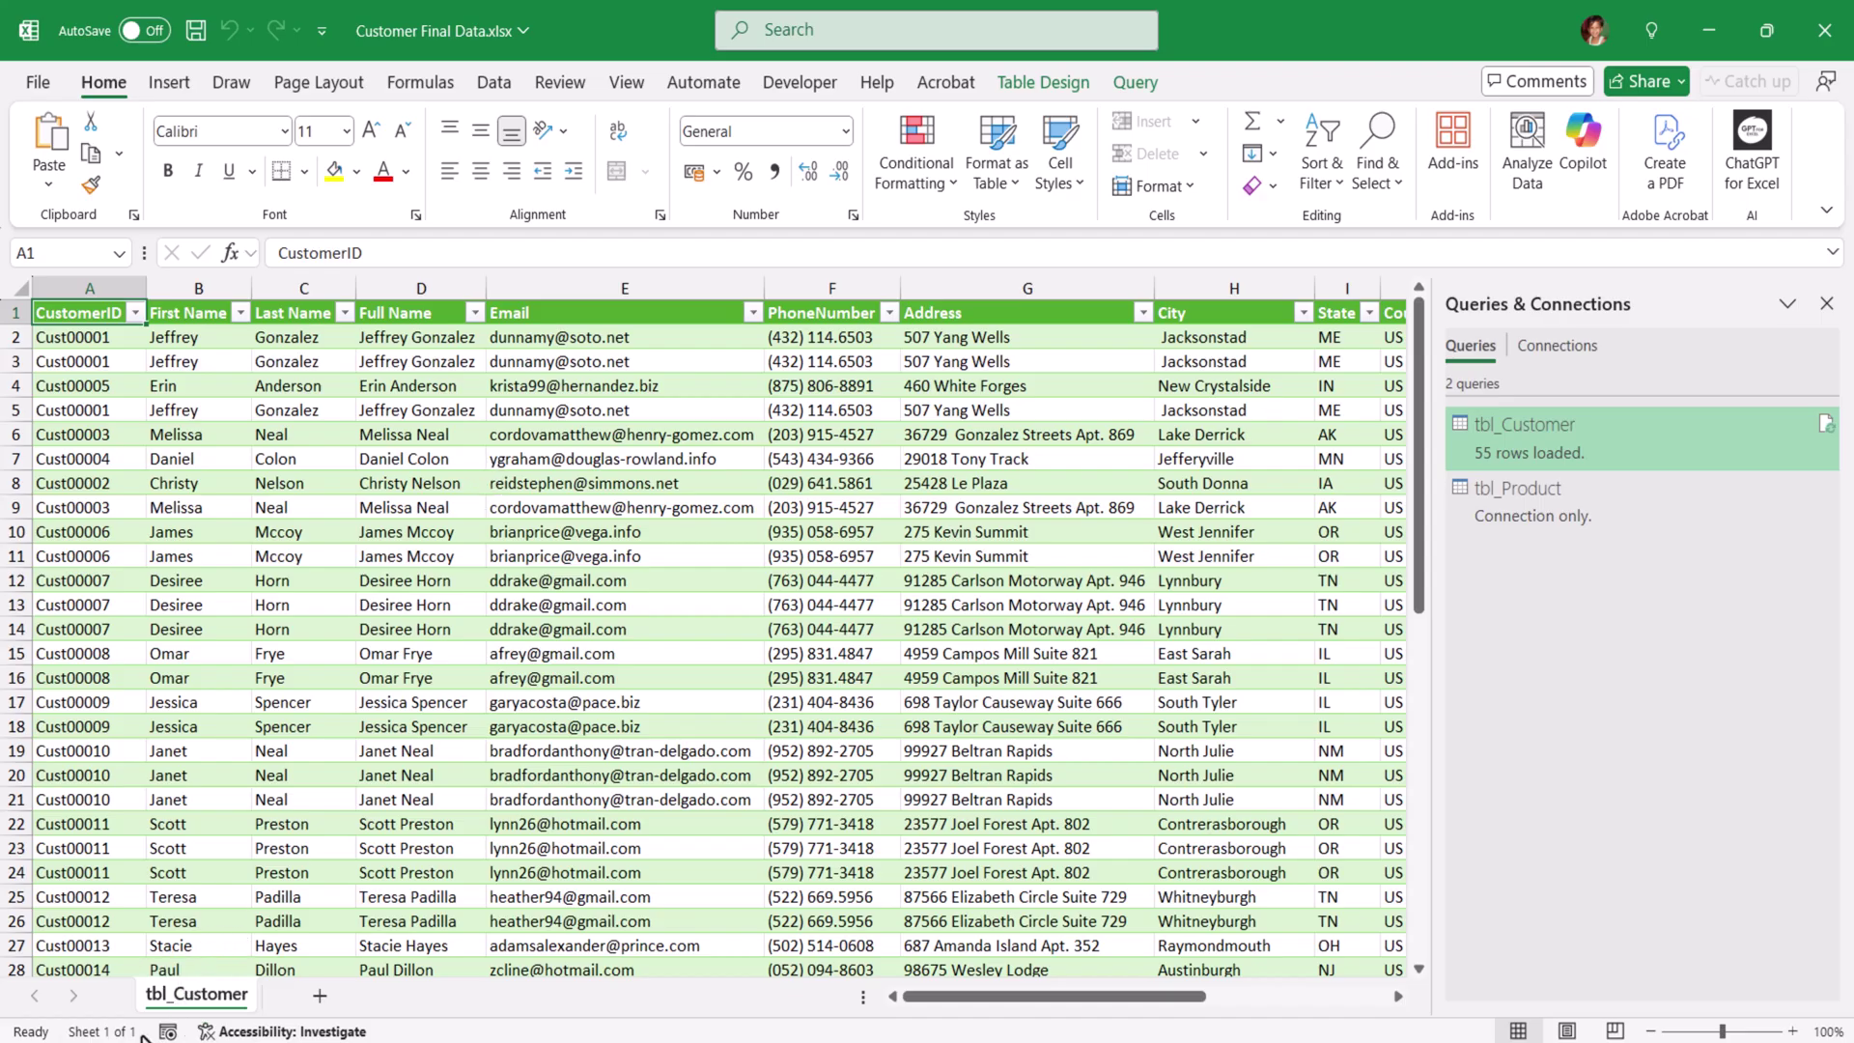
- Rename the tbl_Customer worksheet as "Customer Data"
double_click(189, 996)
click(159, 993)
drag(158, 993, 134, 996)
key(BackSpace)
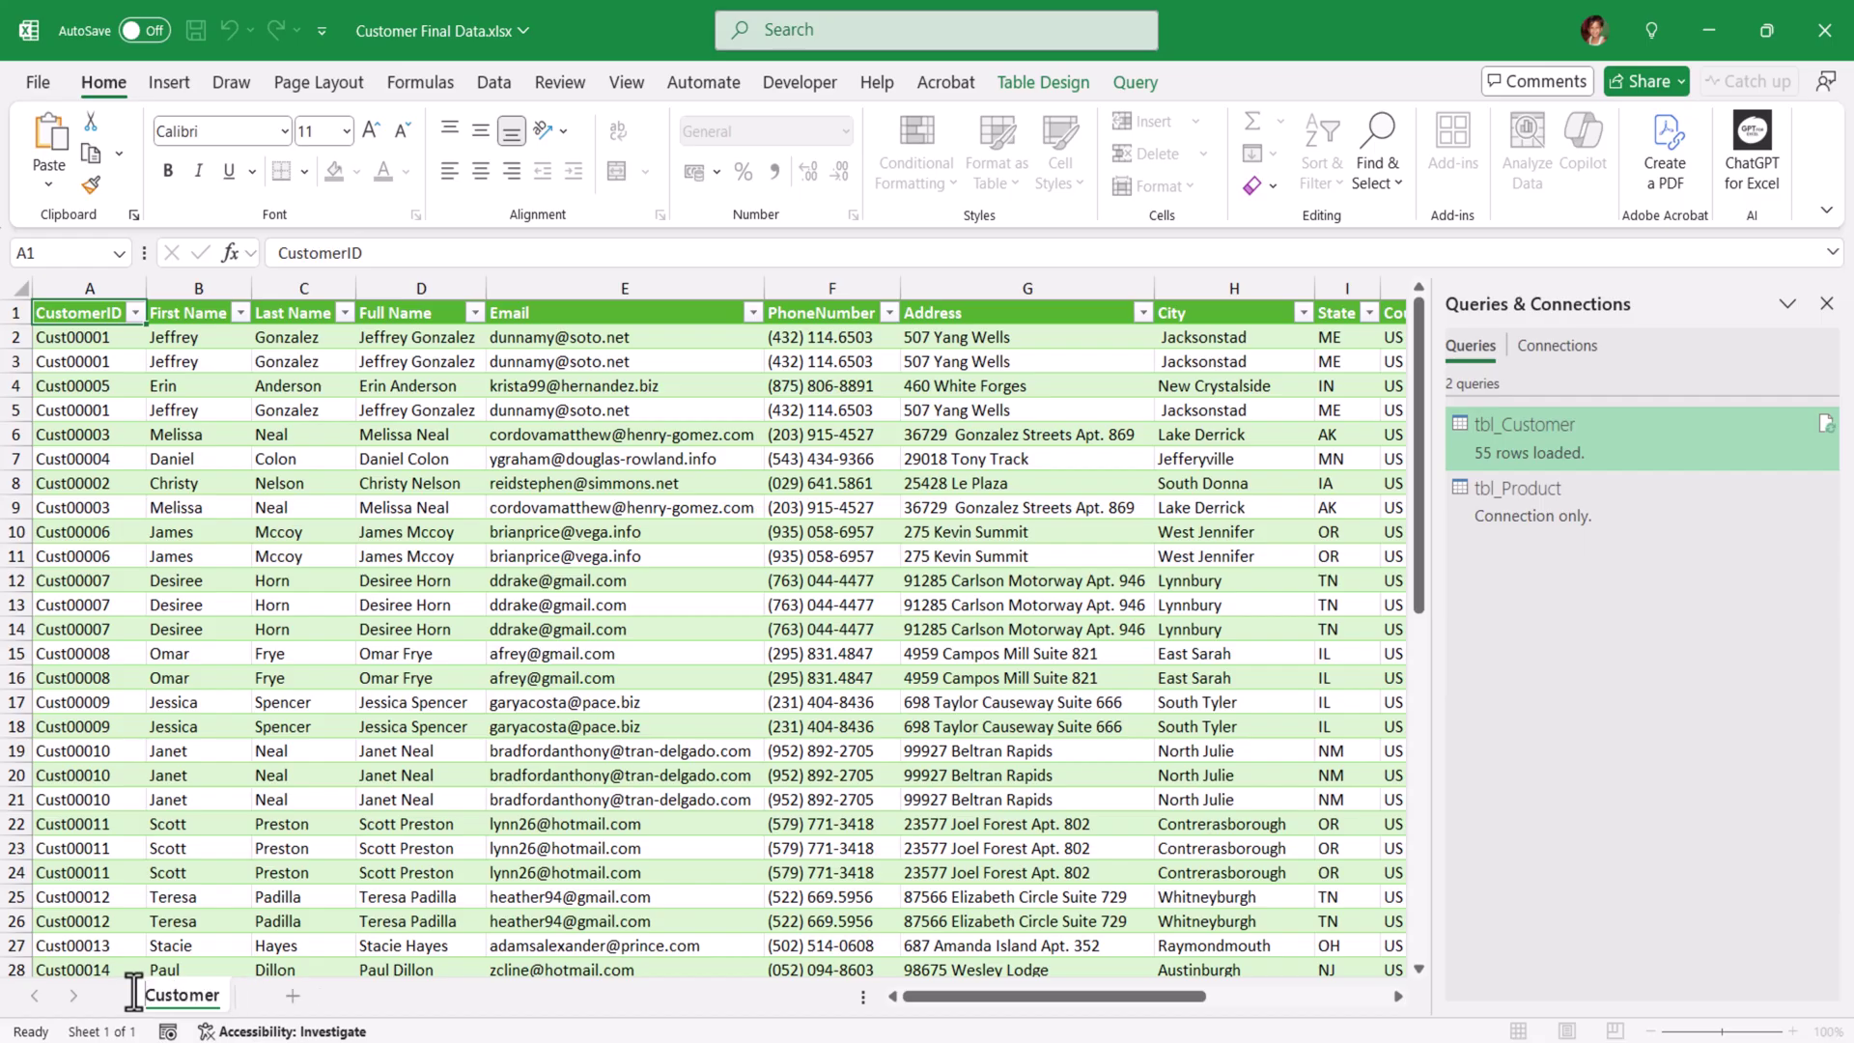
key(End)
text(Data)
key(Return)
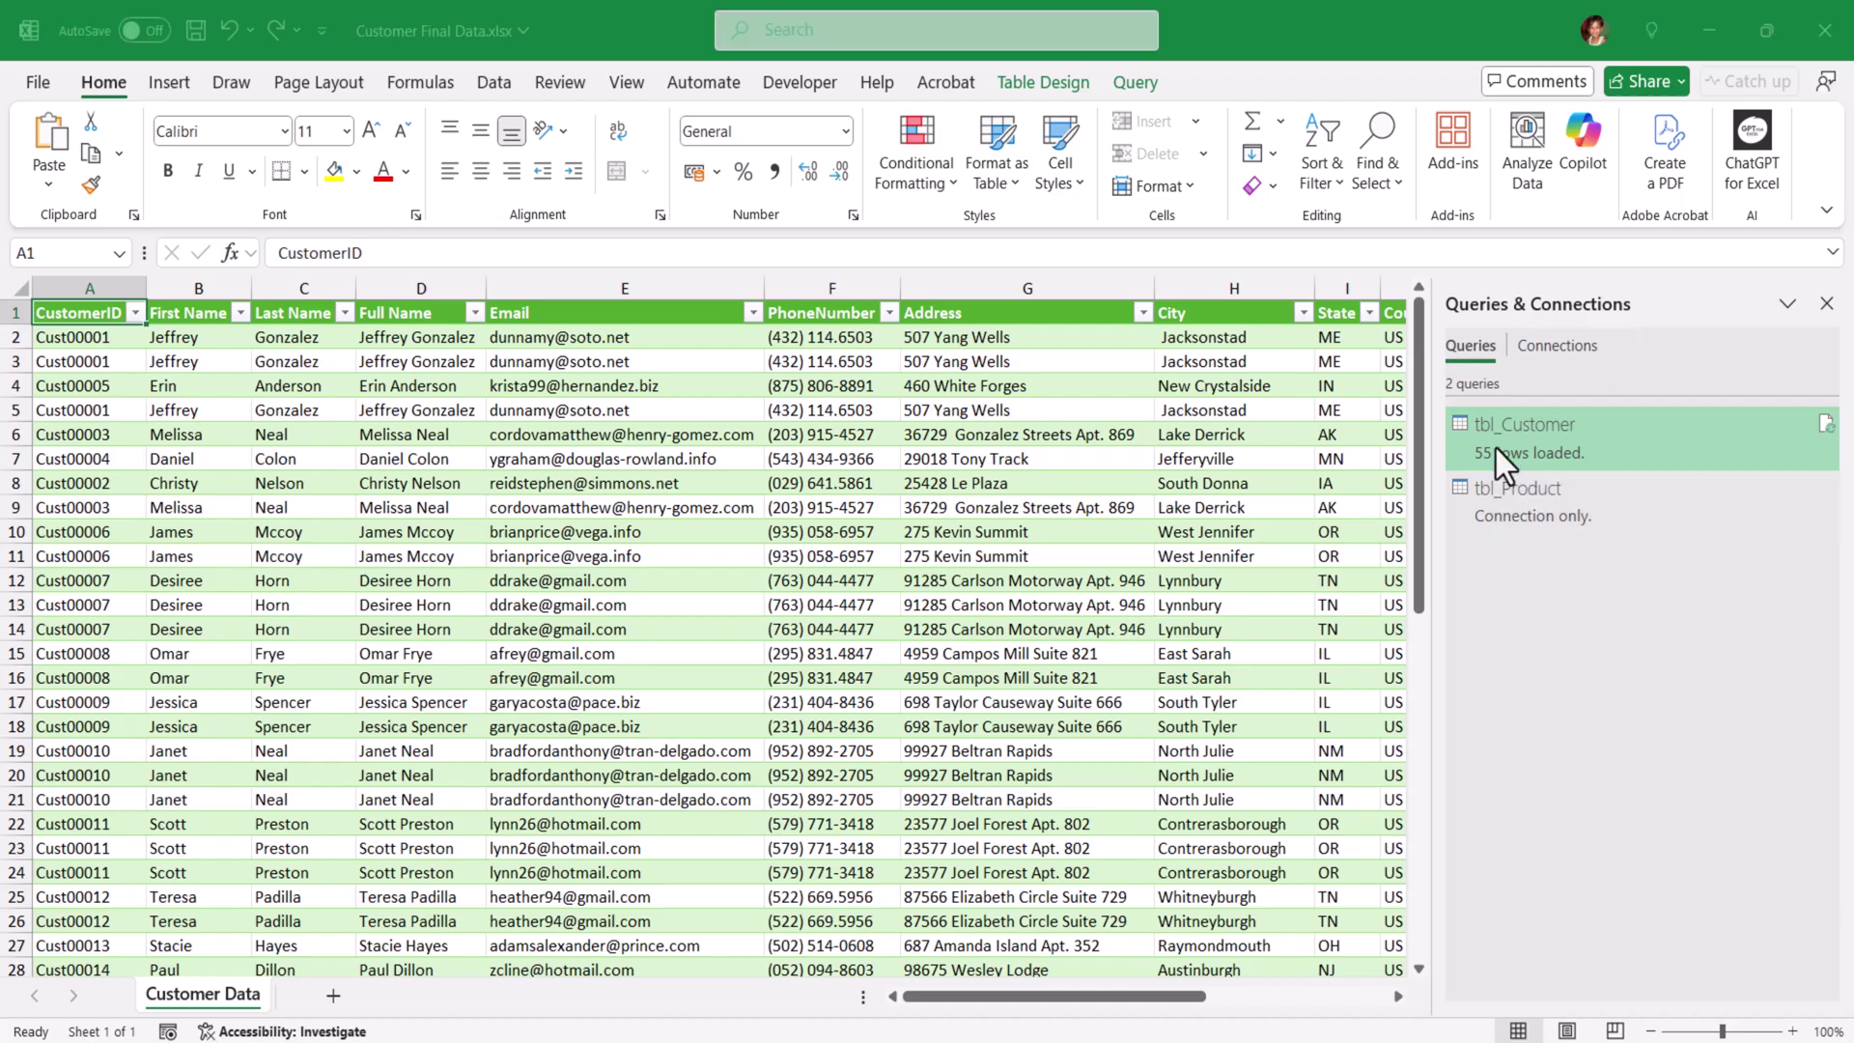
- Load the connection-only tbl_Product query as a table into a new worksheet
mouse_move(1508, 444)
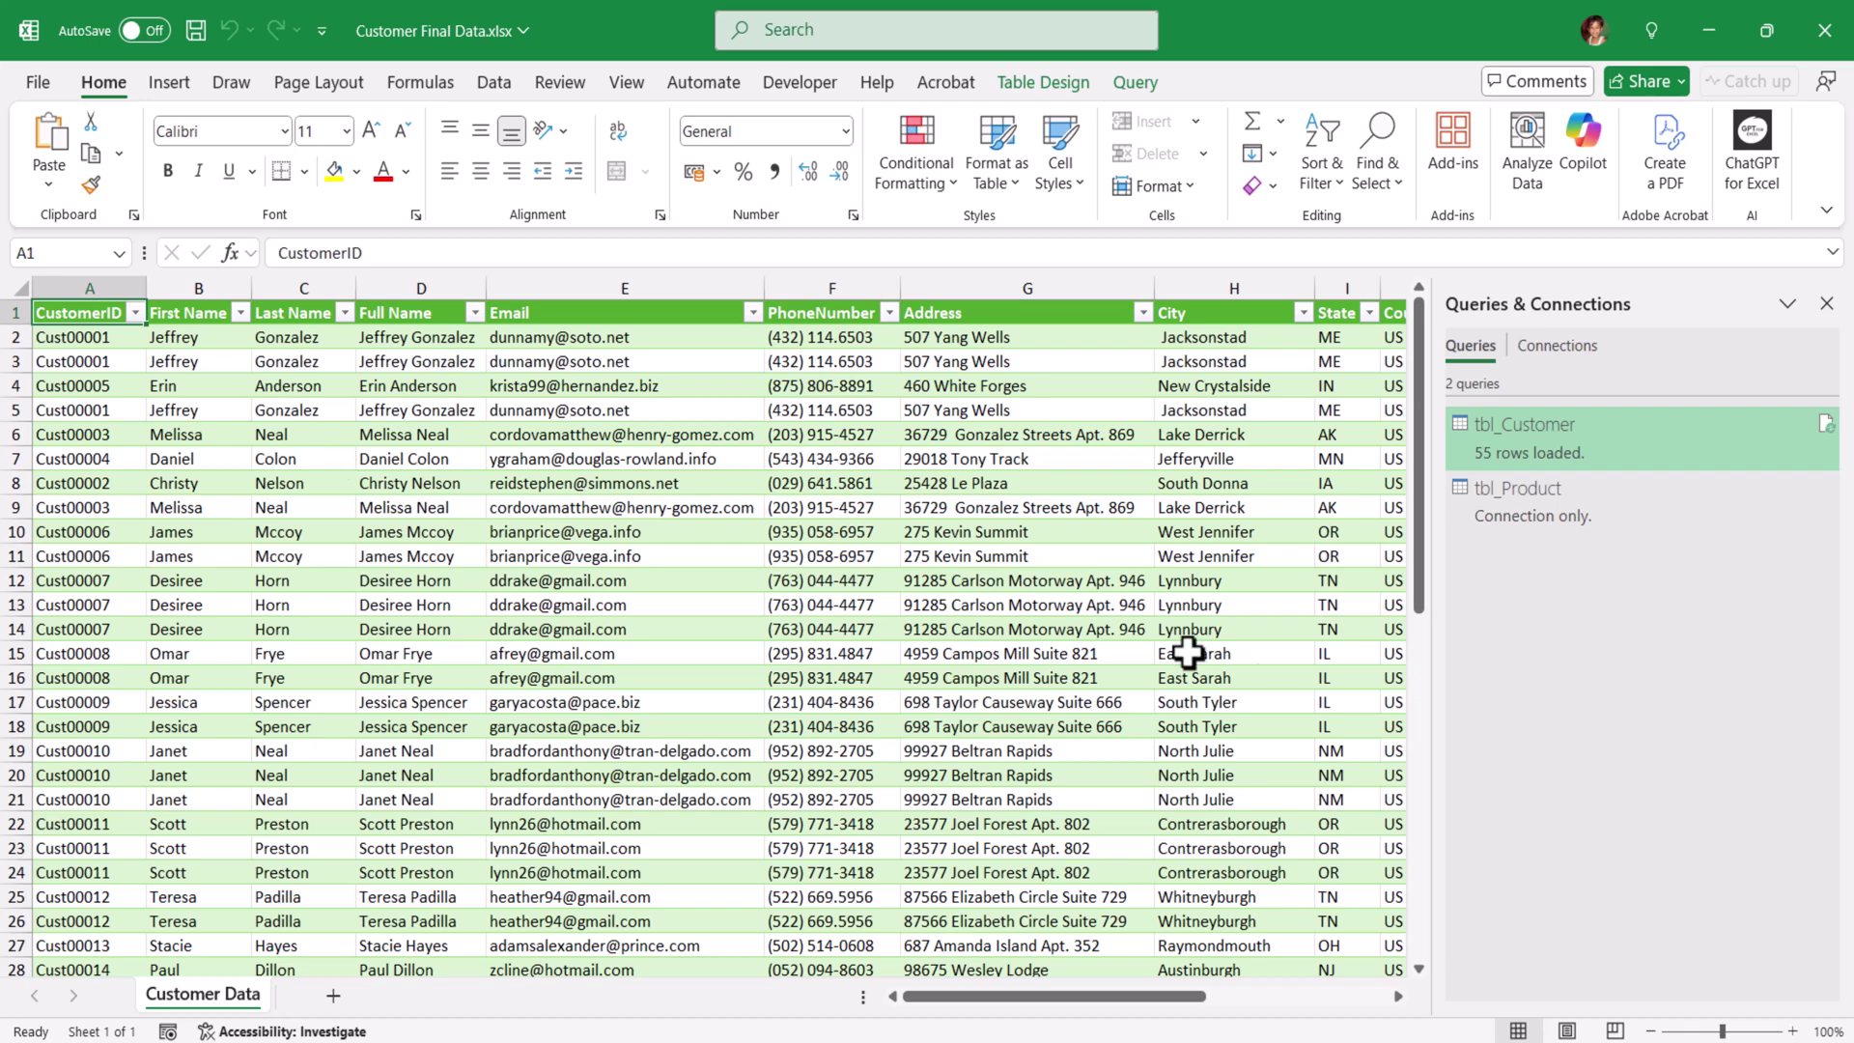
click(1560, 518)
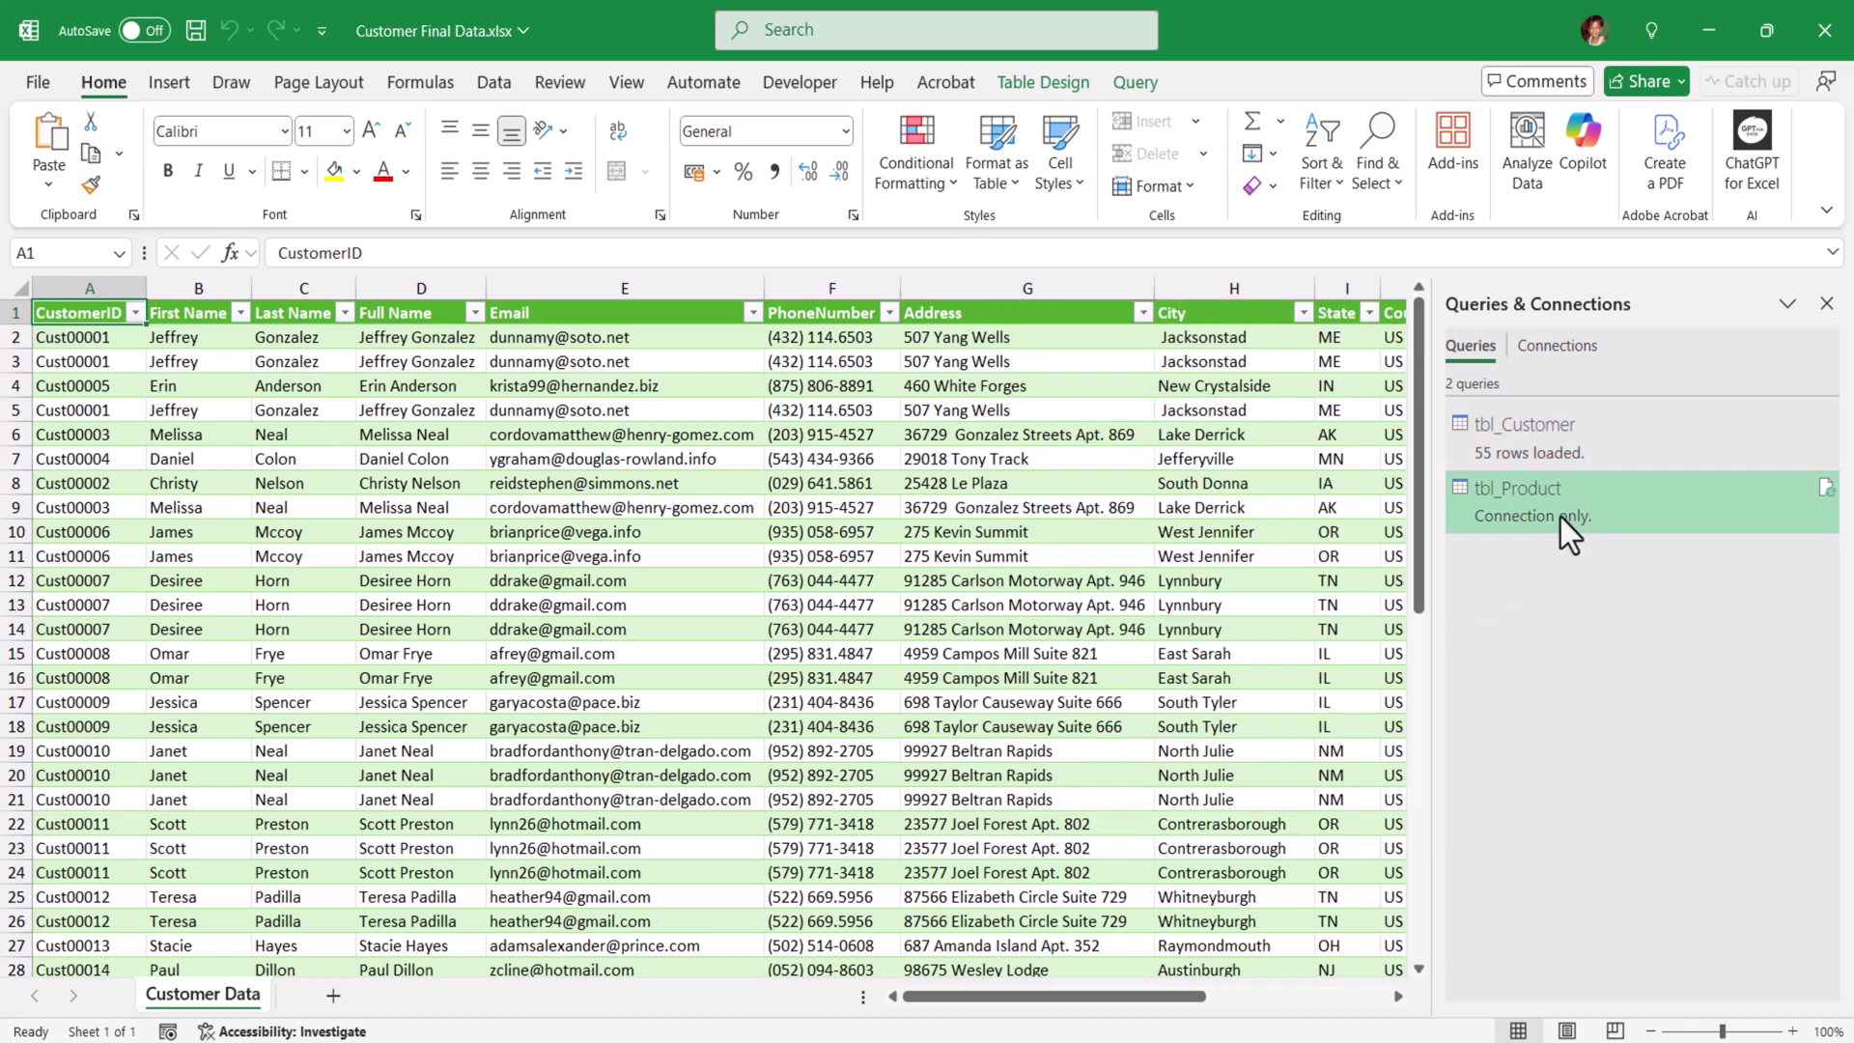
right_click(1611, 509)
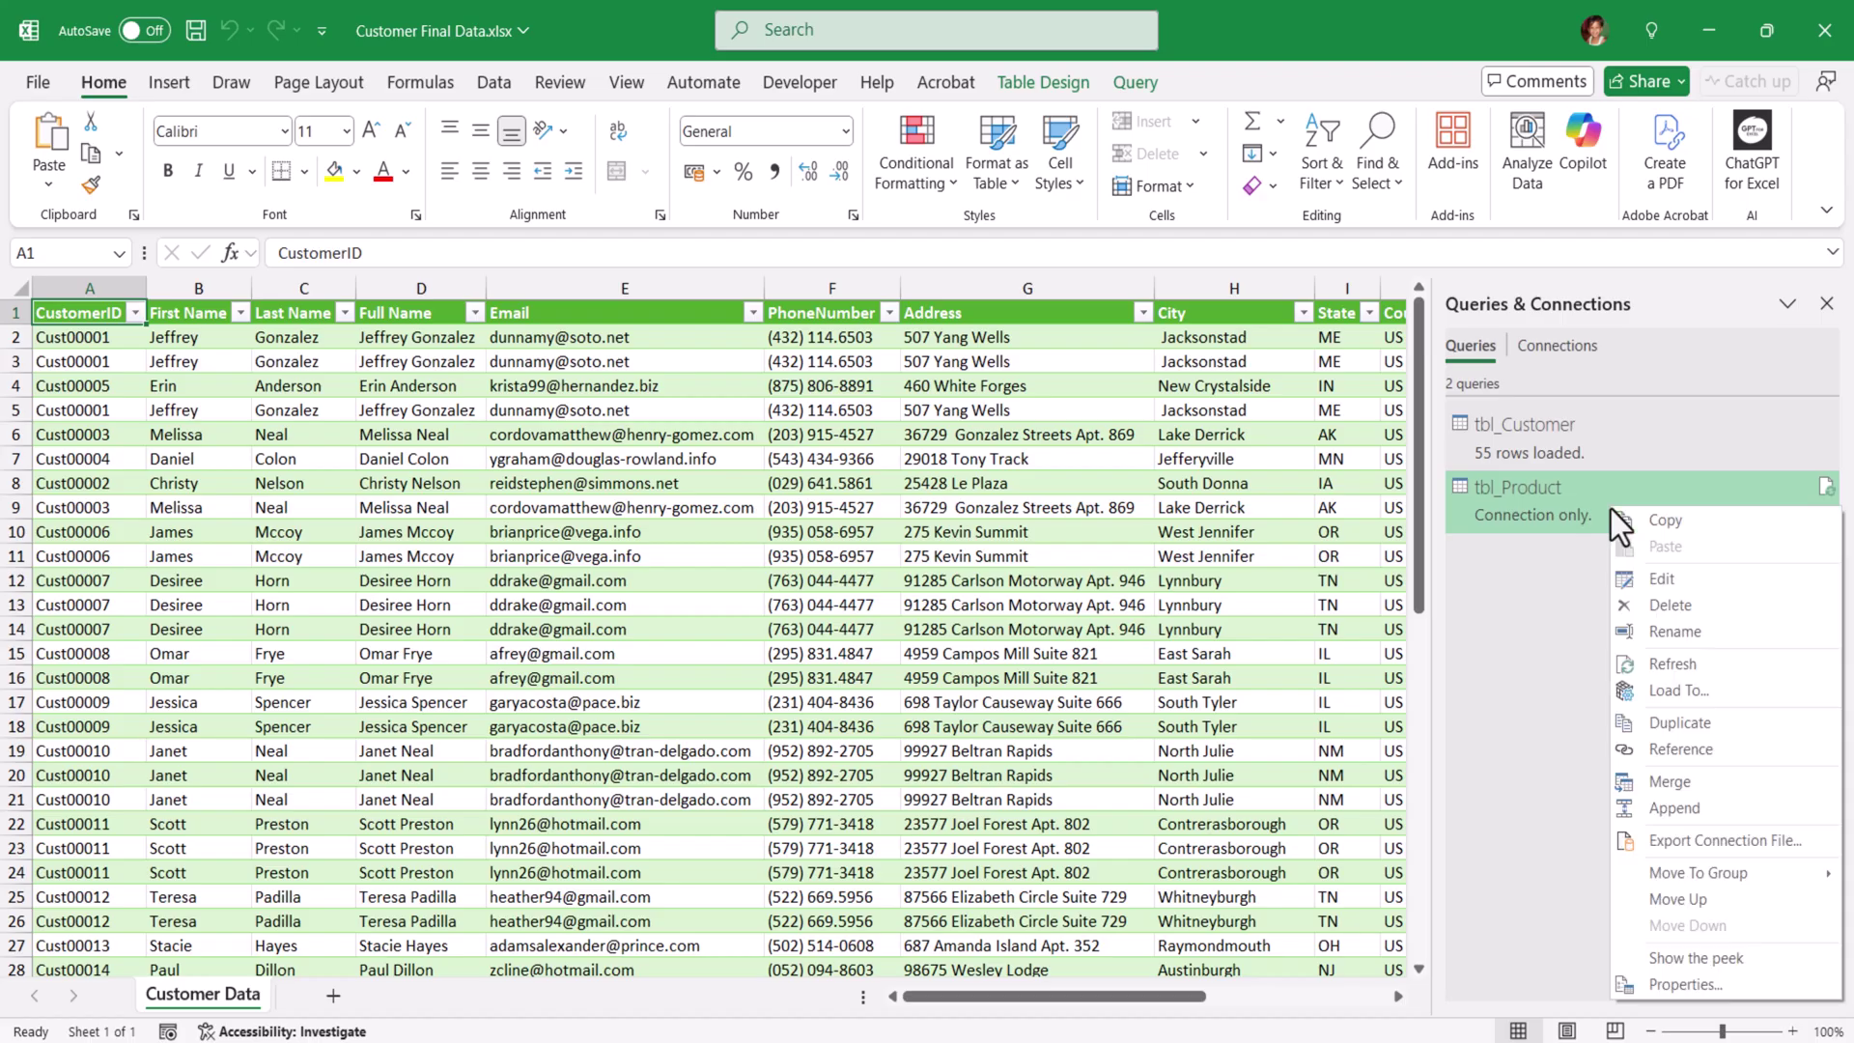
click(1659, 693)
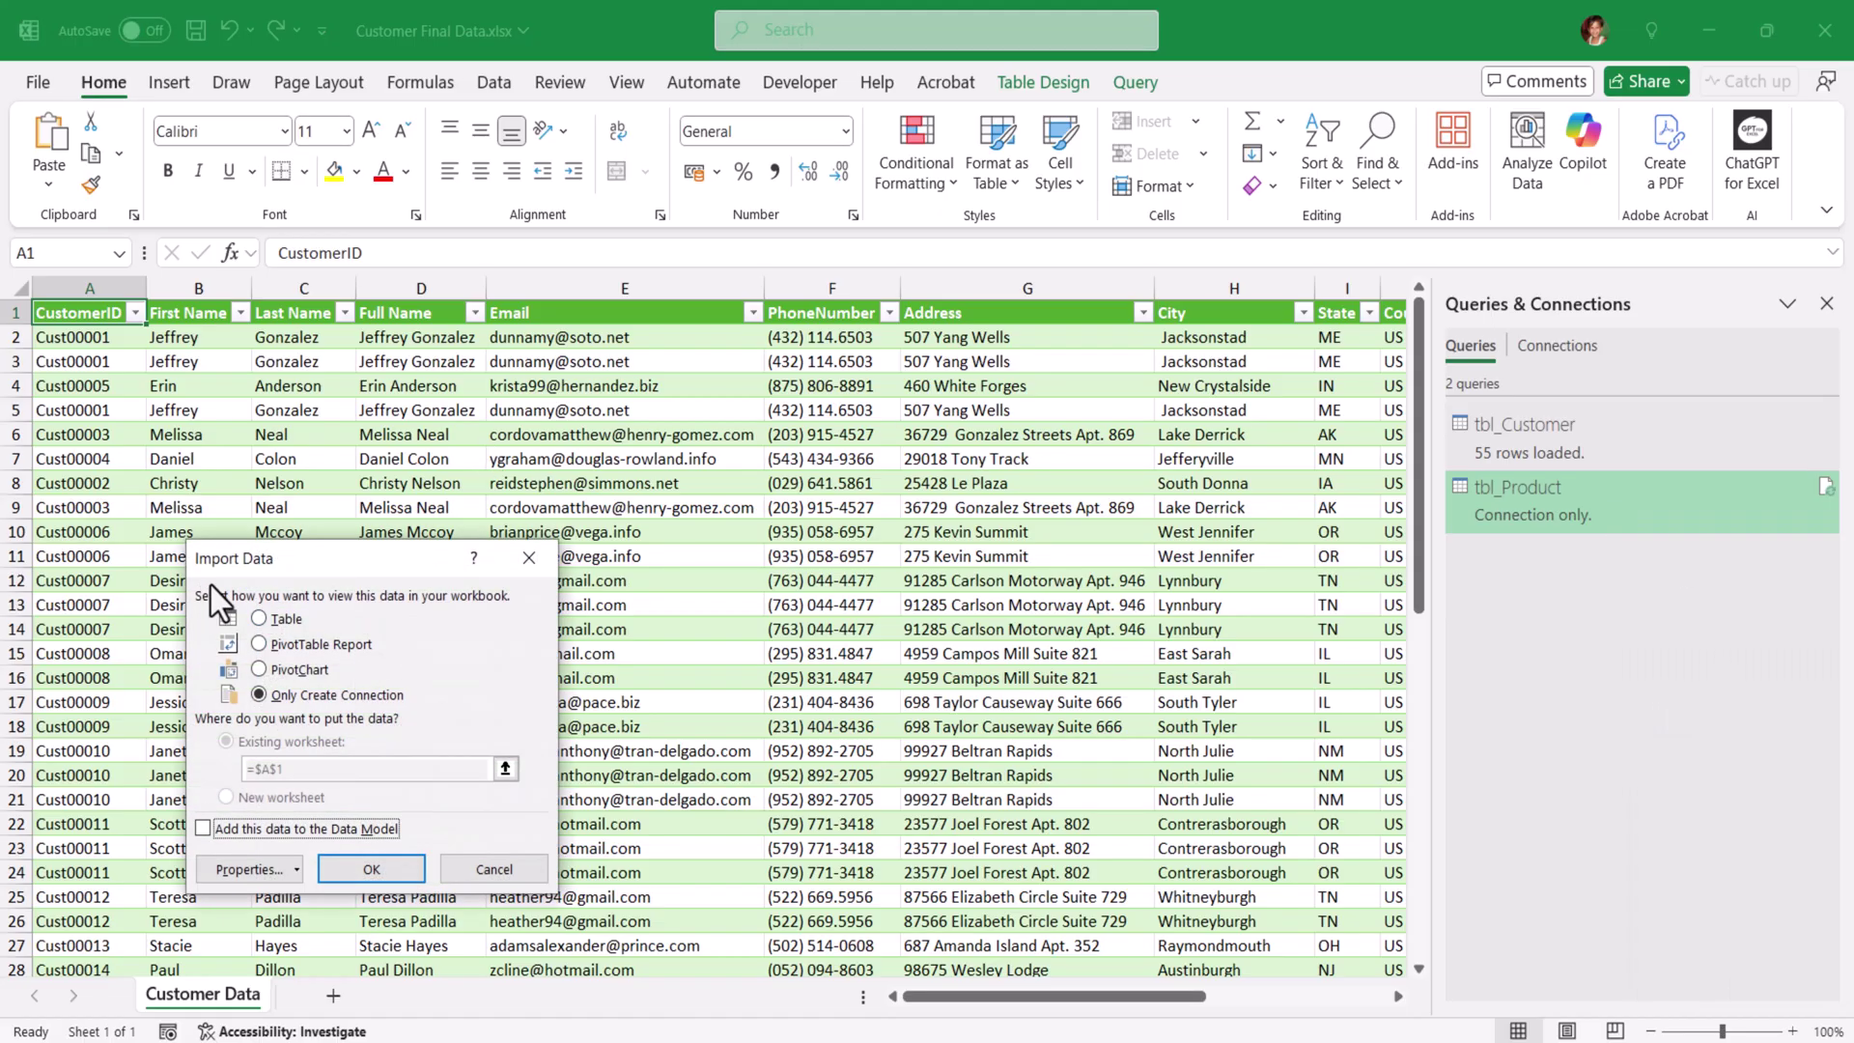
click(273, 625)
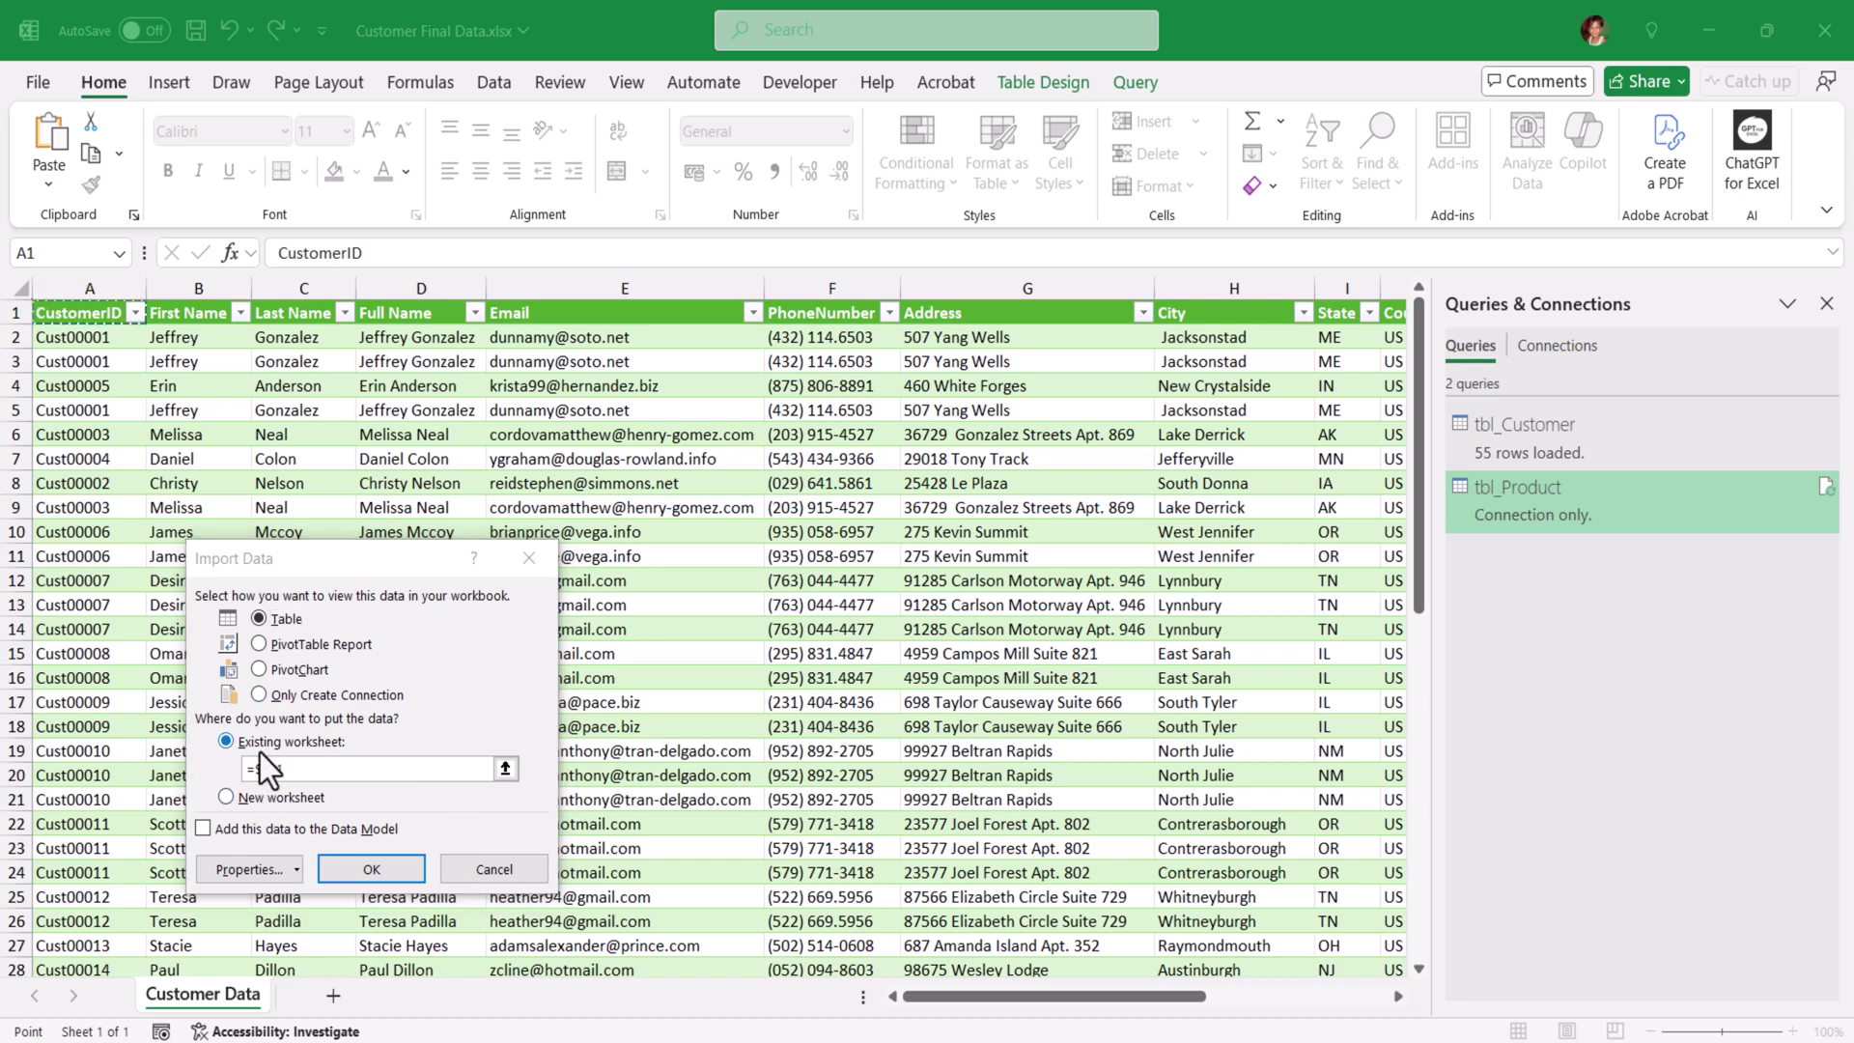
click(254, 805)
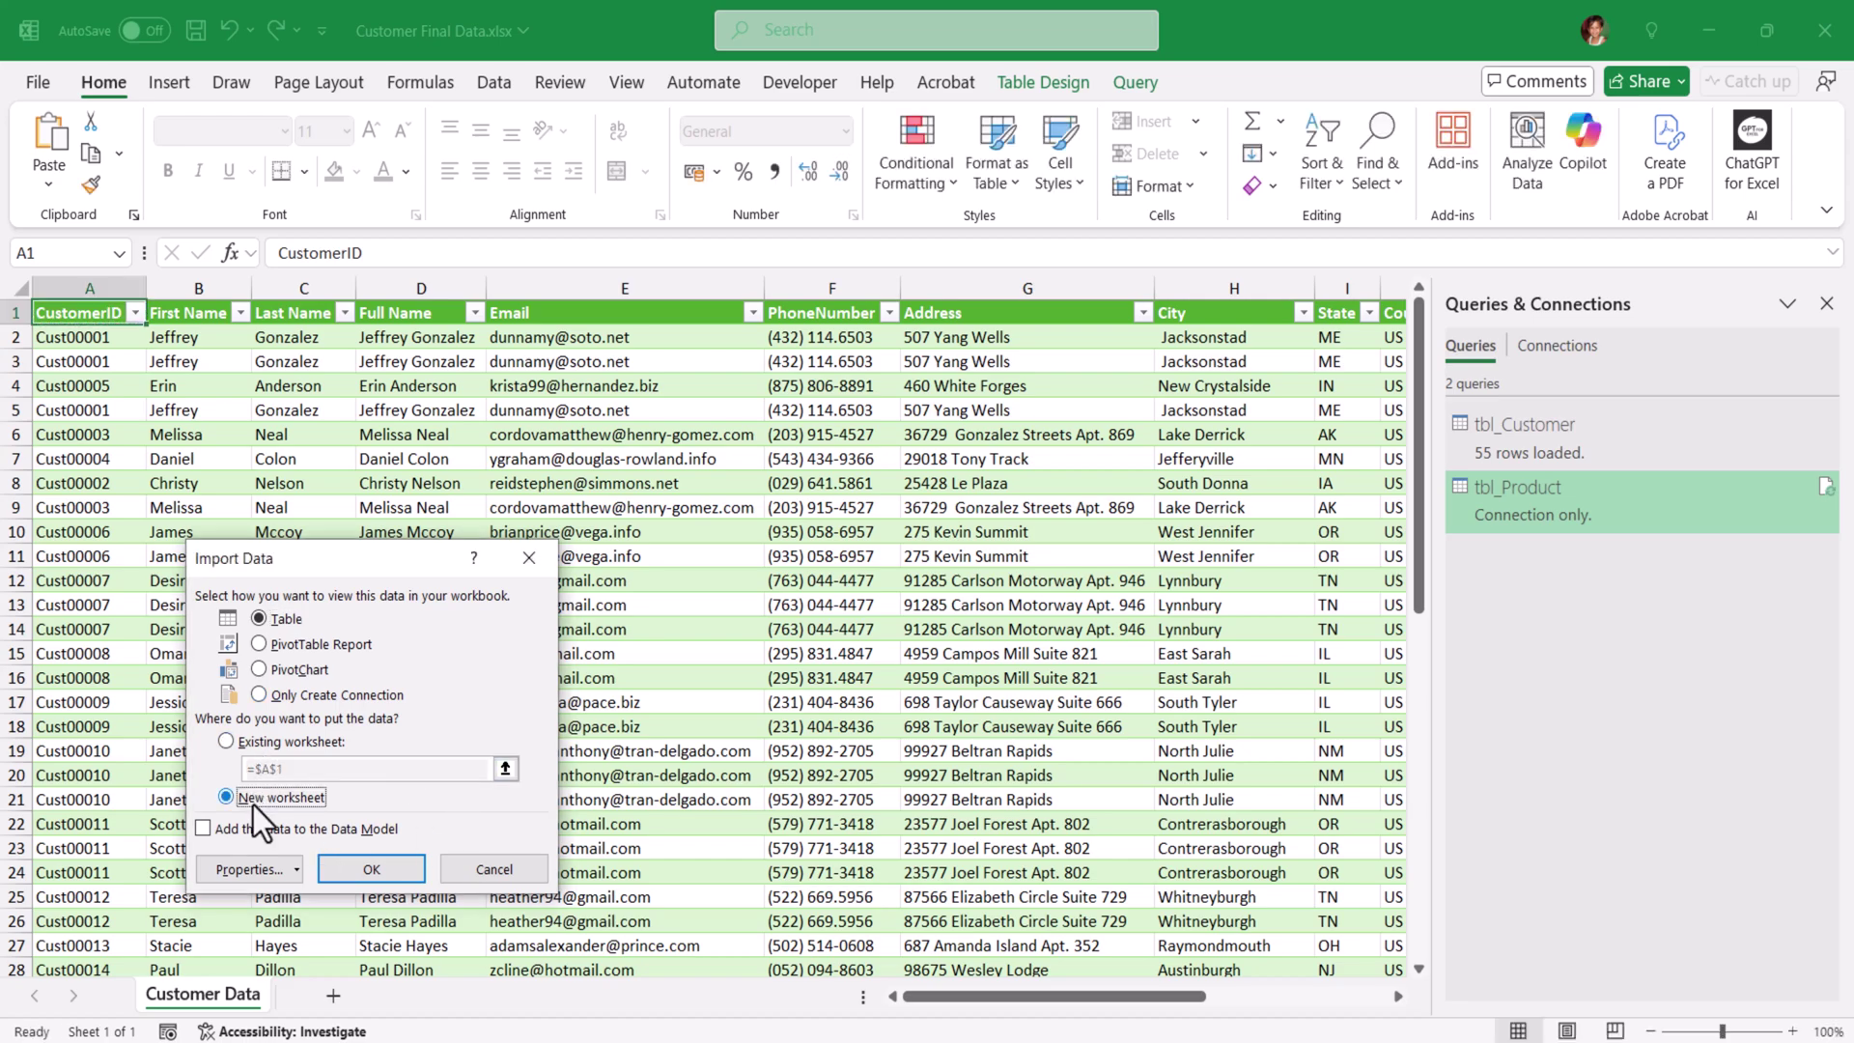
click(372, 870)
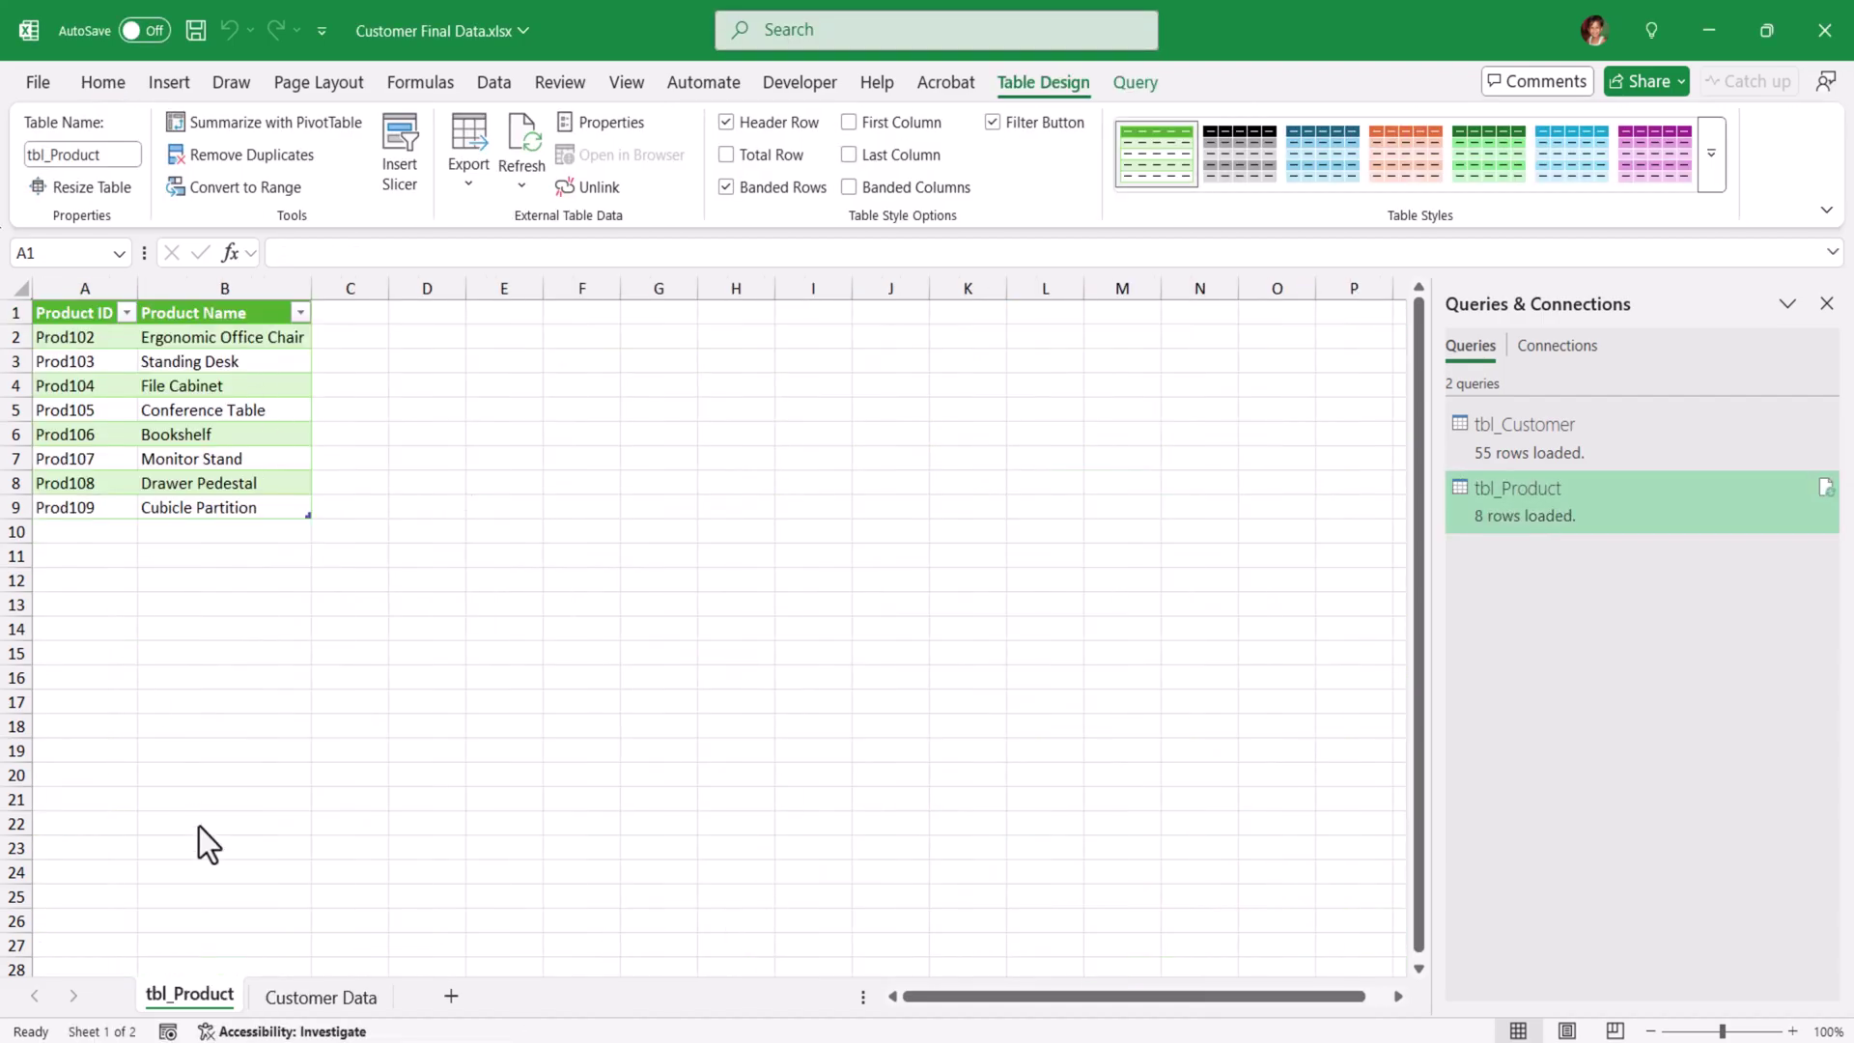
- Switch to the Customer Data worksheet and close the Queries & Connections pane
click(320, 998)
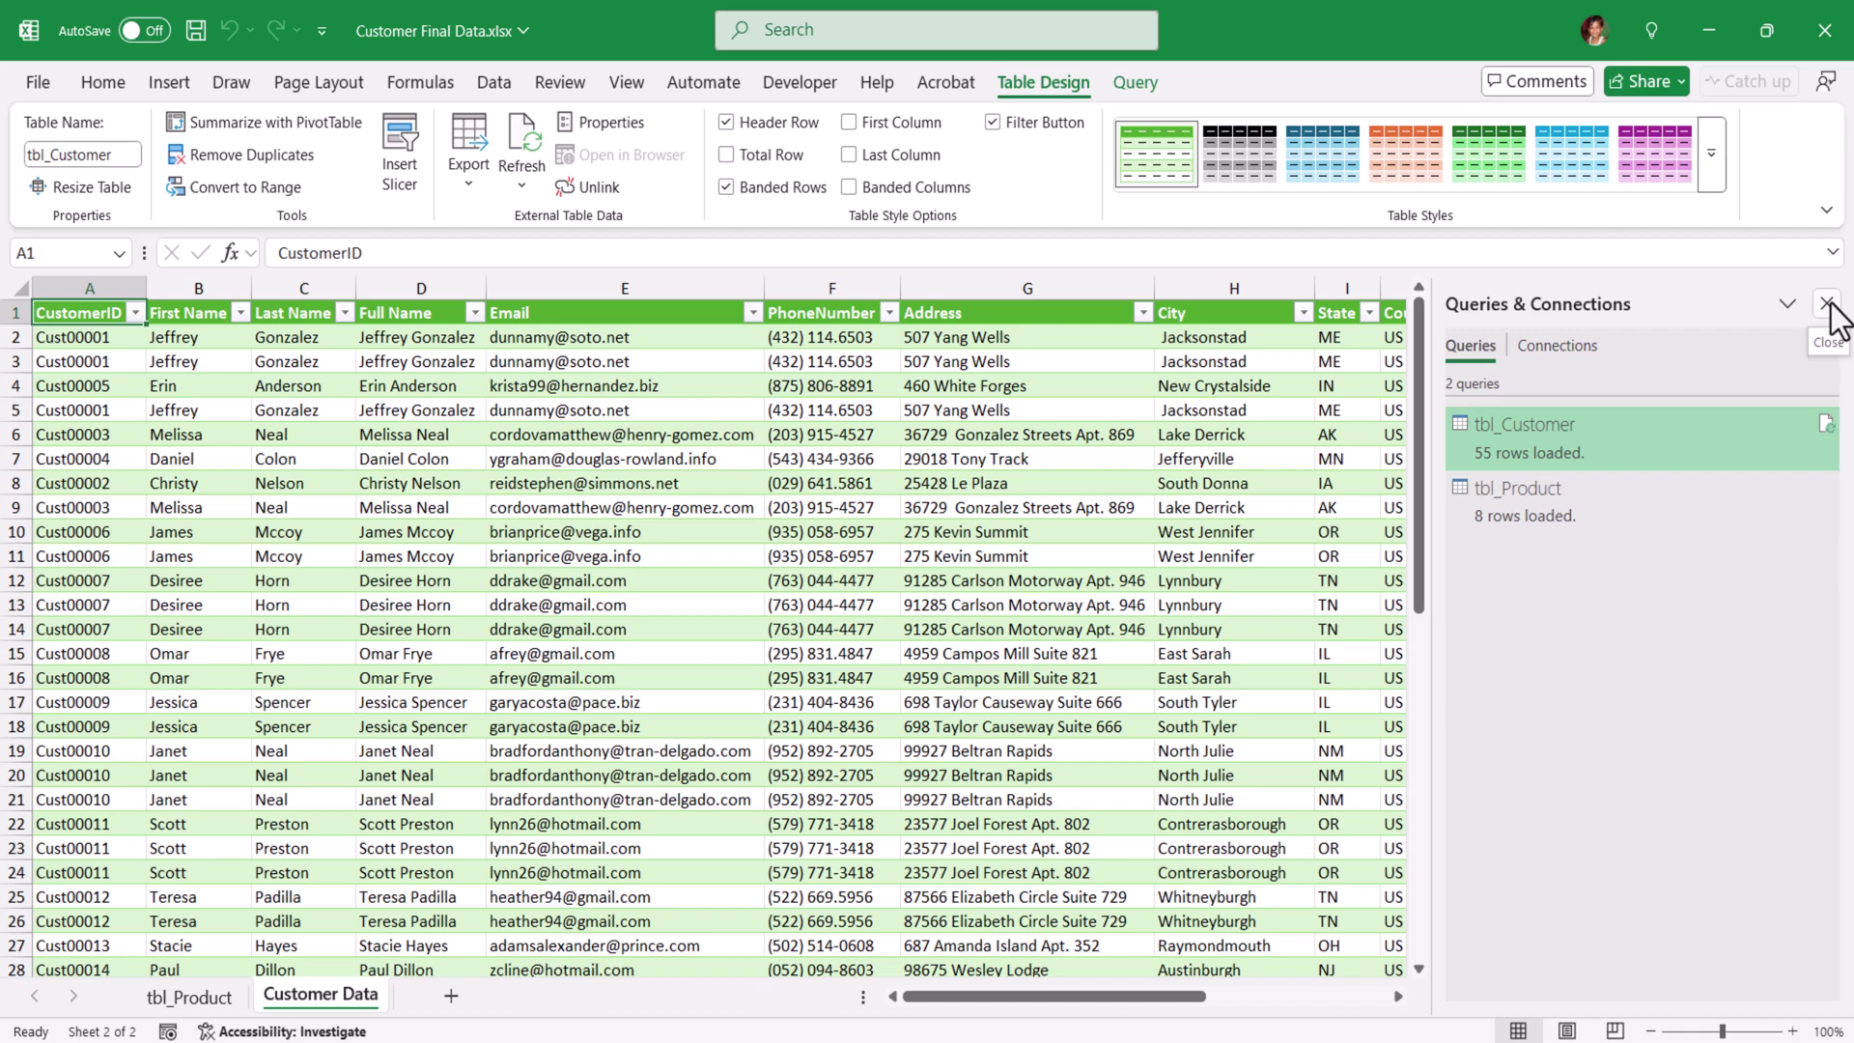
click(1828, 306)
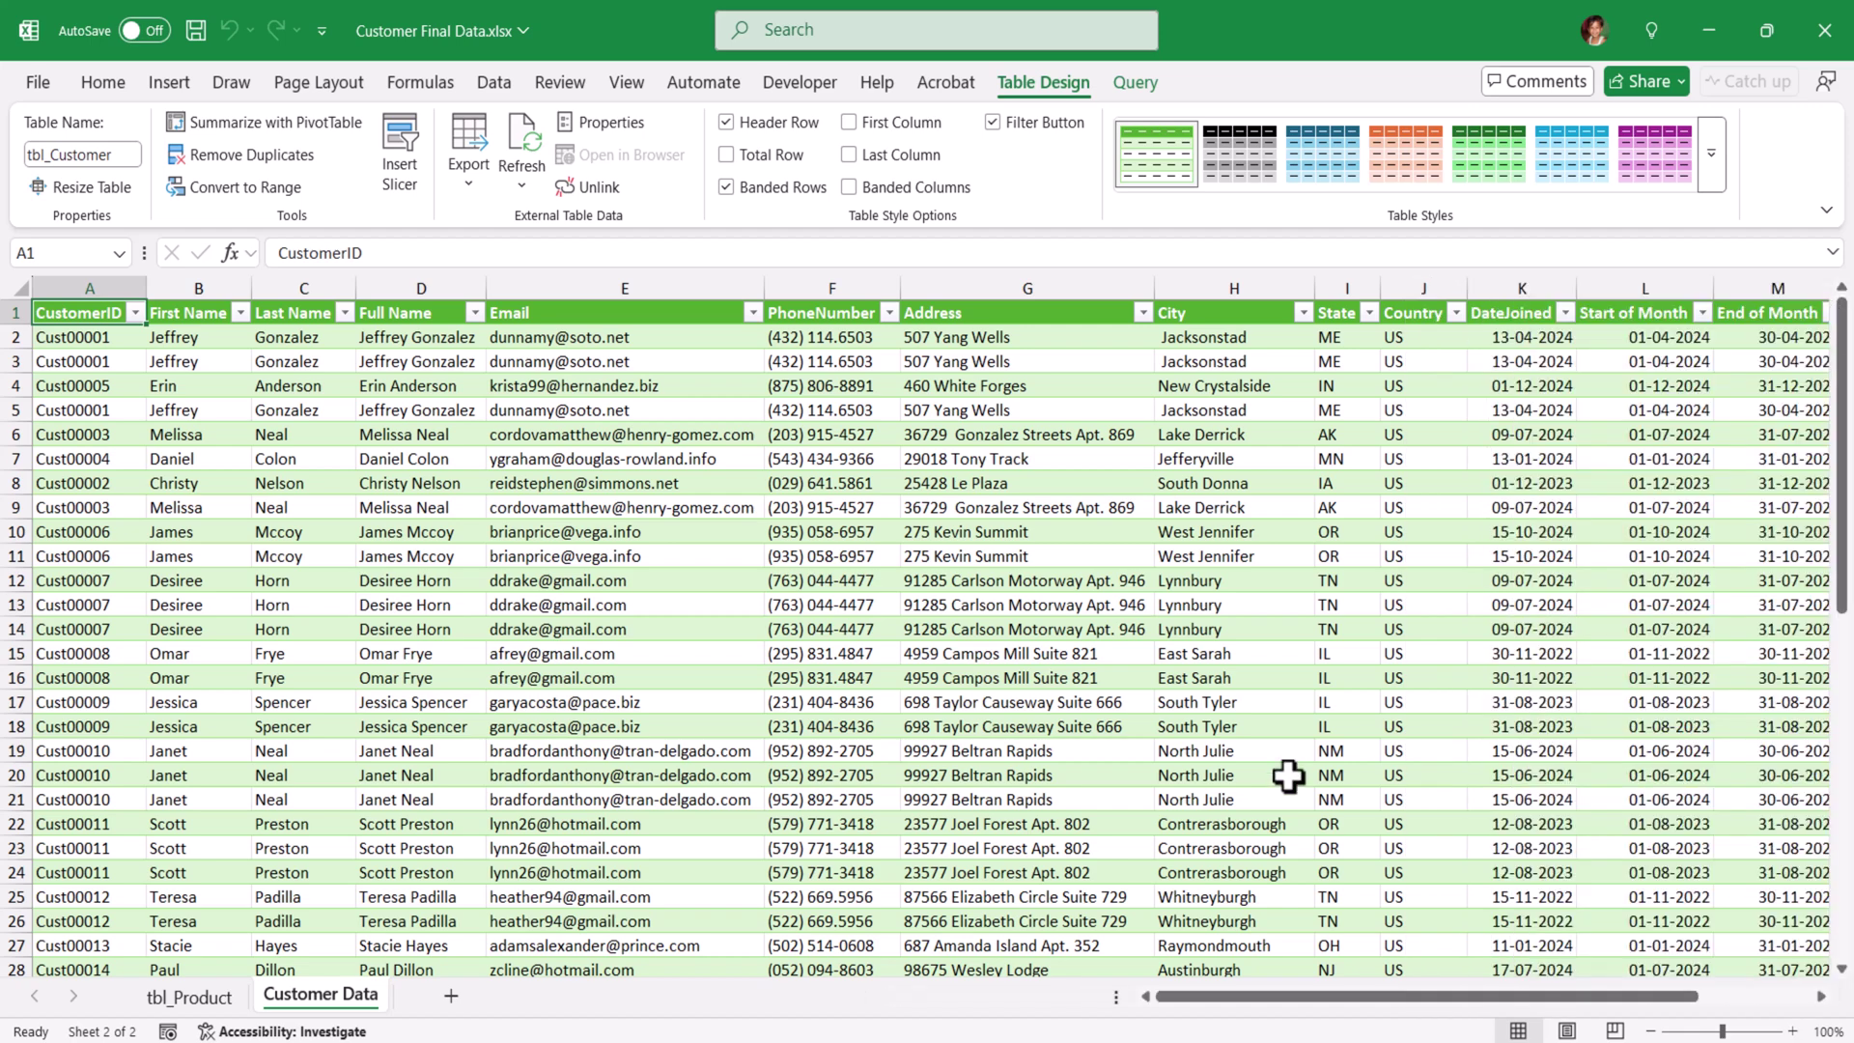